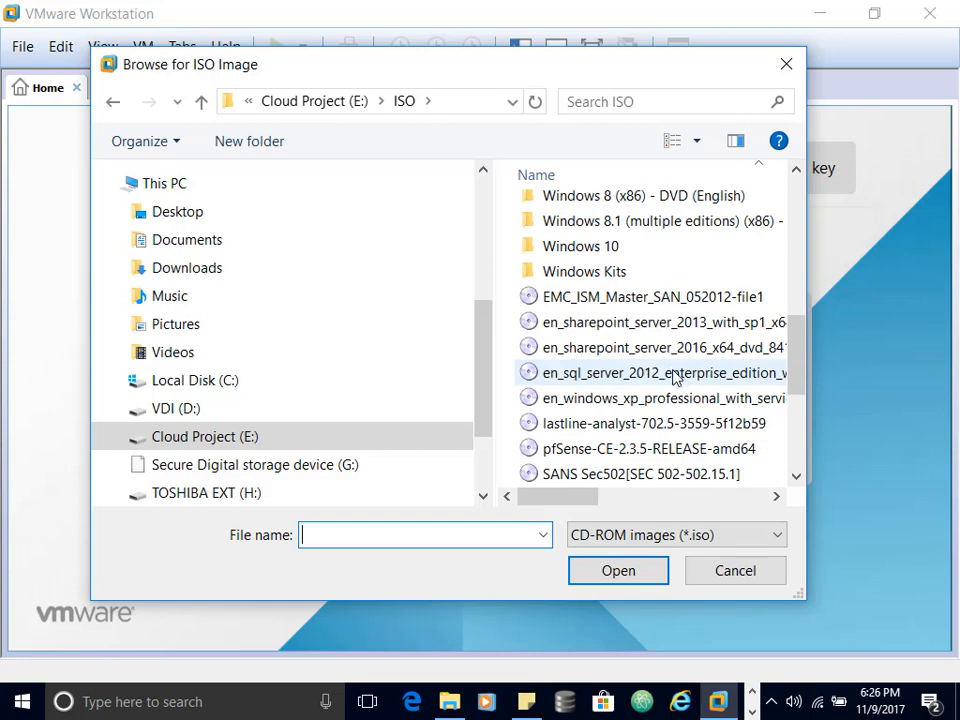
# Step: Use the pfSense installer ISO and set the guest OS to Other > FreeBSD 64-bit
pyautogui.doubleClick(620, 448)
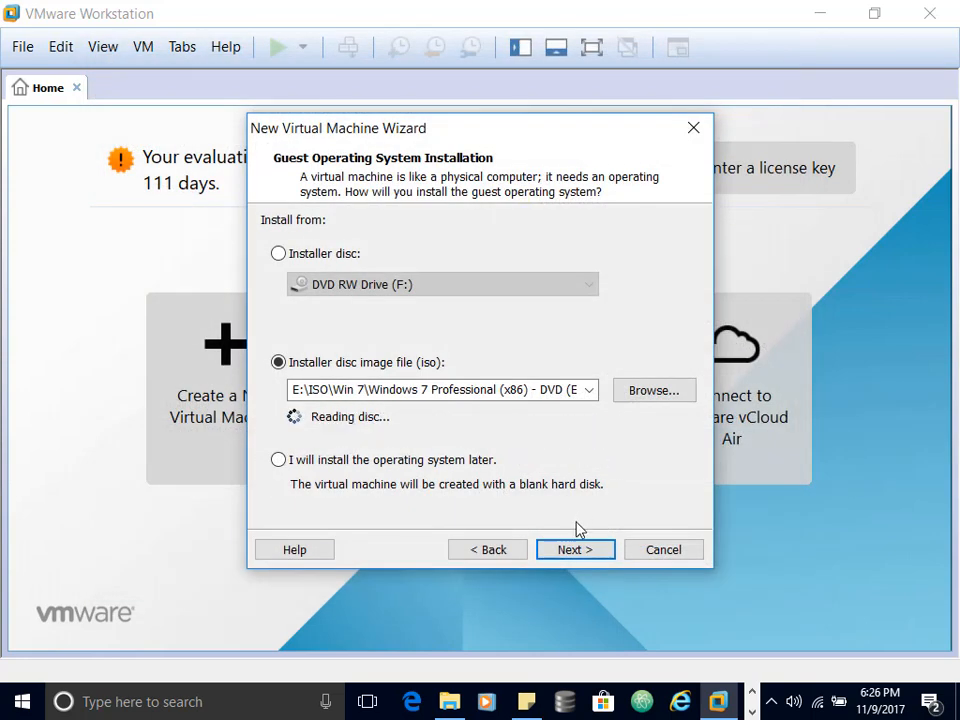
pyautogui.click(575, 552)
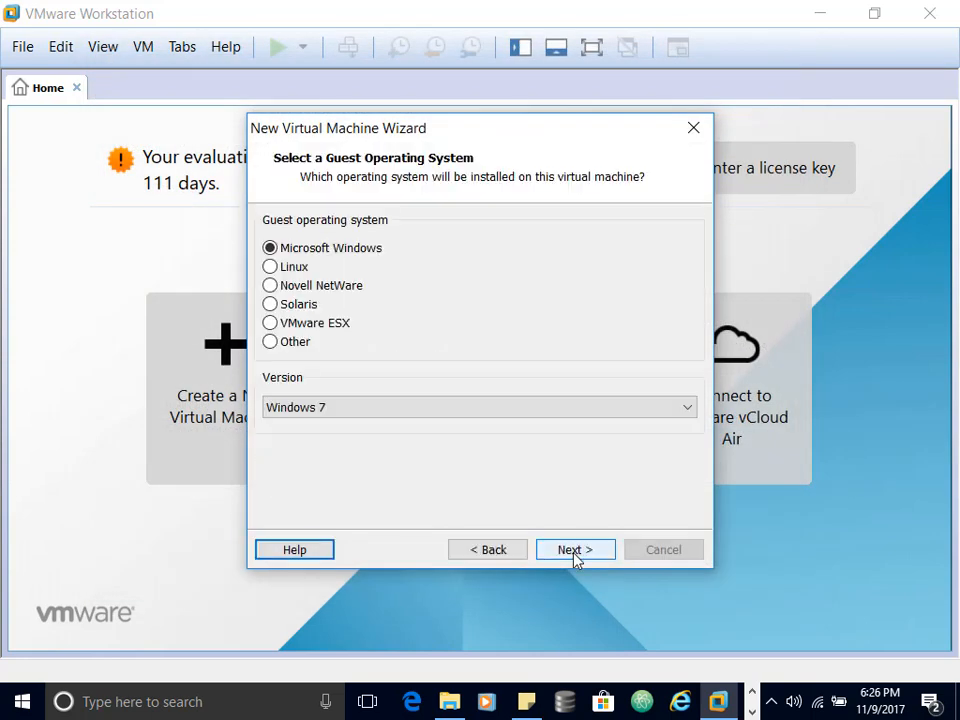
pyautogui.click(270, 342)
pyautogui.click(347, 408)
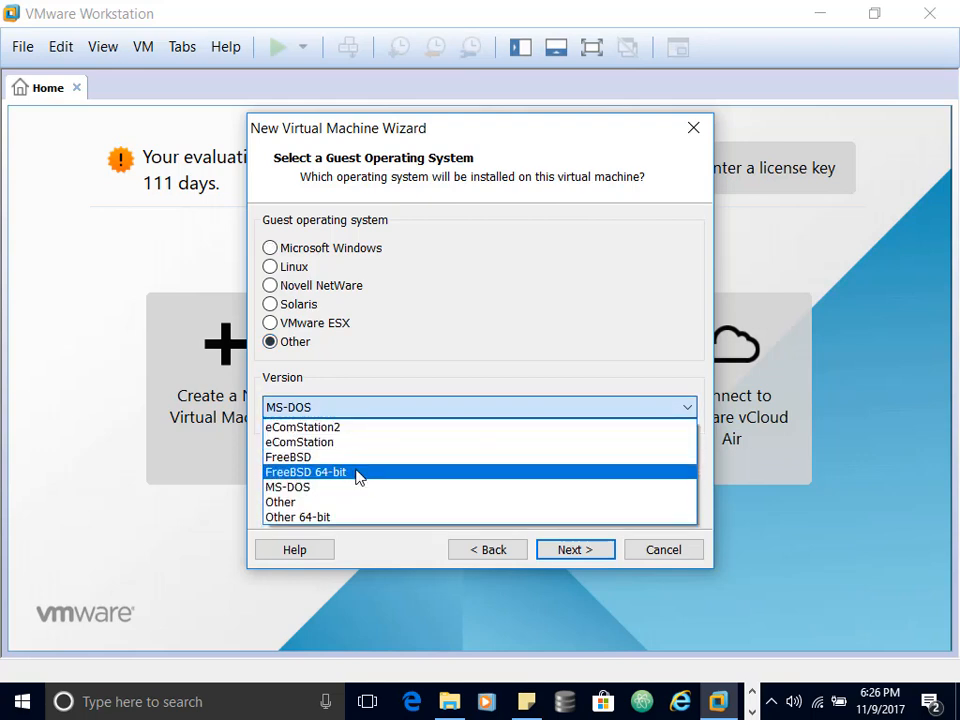
pyautogui.click(358, 472)
# Step: Name the virtual machine 'Pfsense'
pyautogui.click(575, 550)
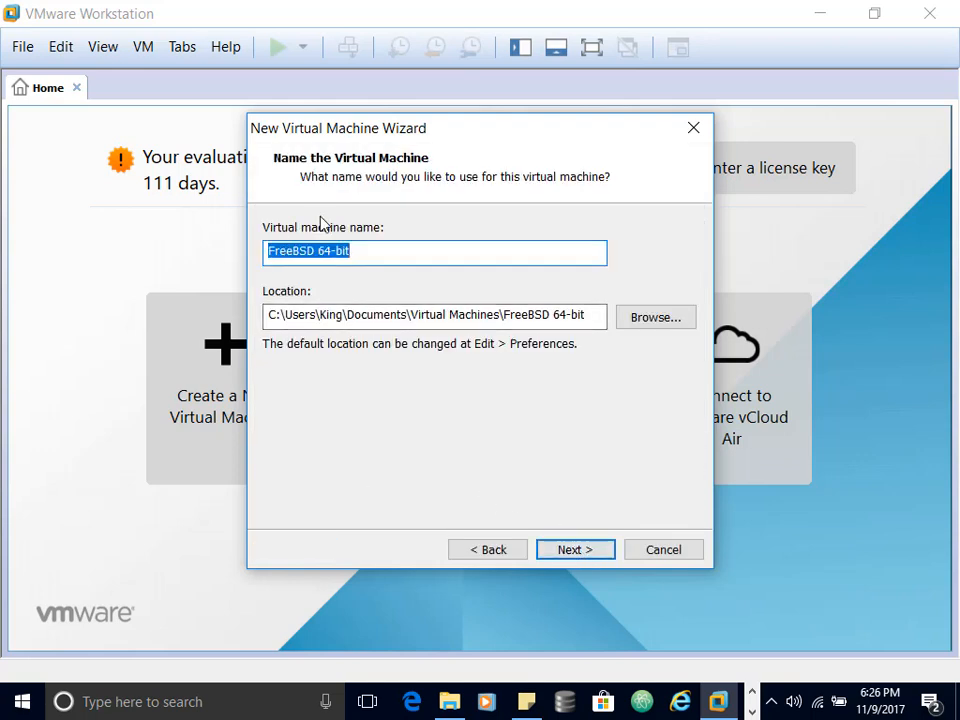
pyautogui.write('Pfsense')
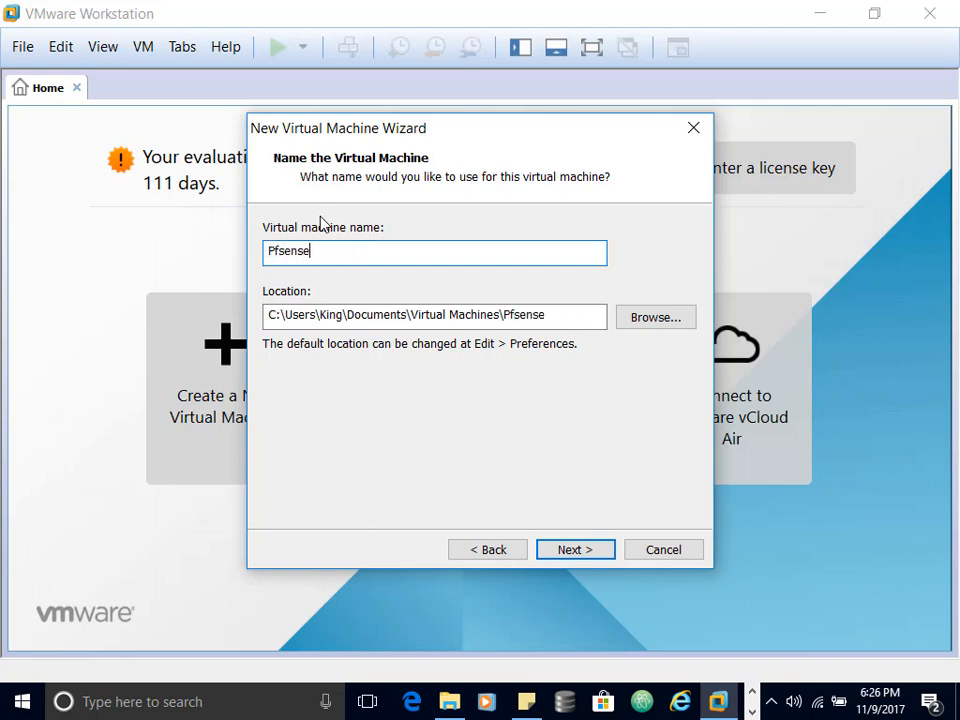
pyautogui.click(589, 550)
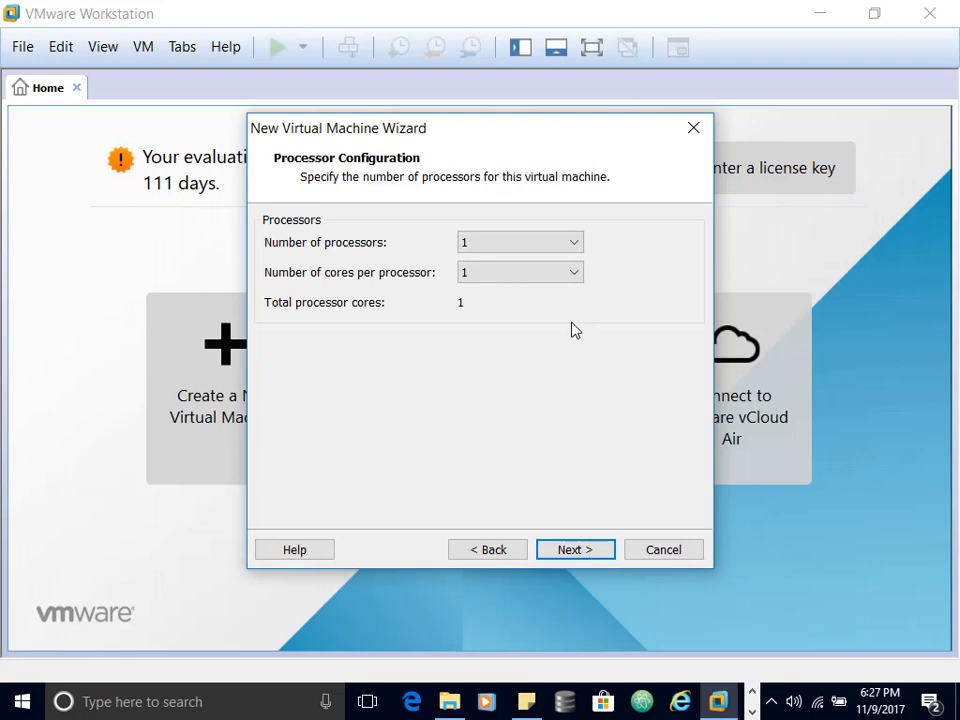
# Step: Keep 1 processor and set the VM memory to 512 MB
pyautogui.click(583, 549)
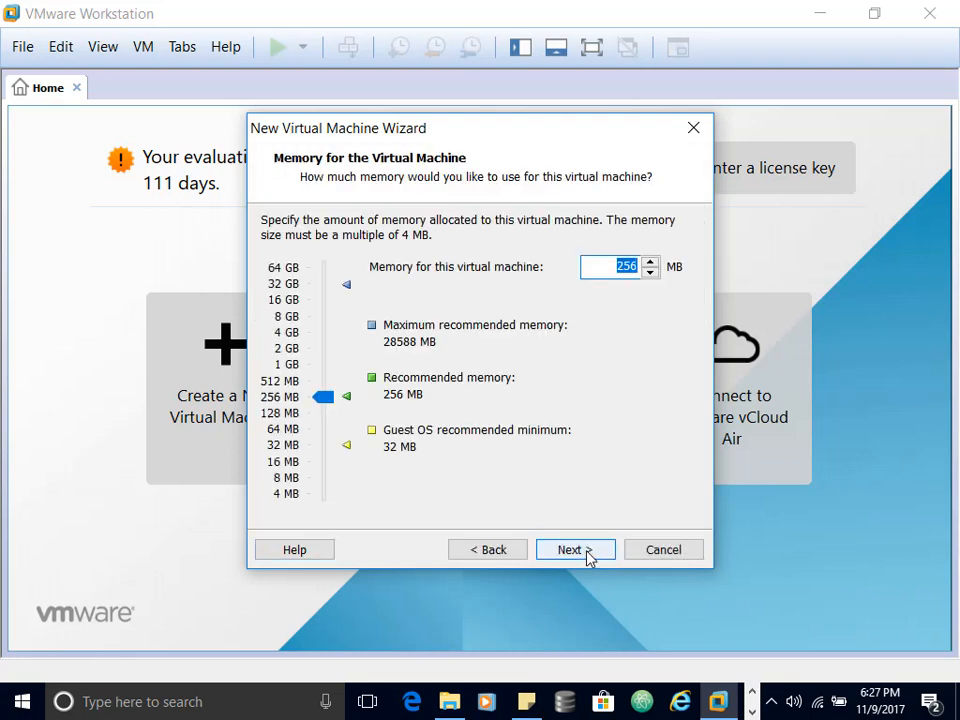
pyautogui.click(288, 382)
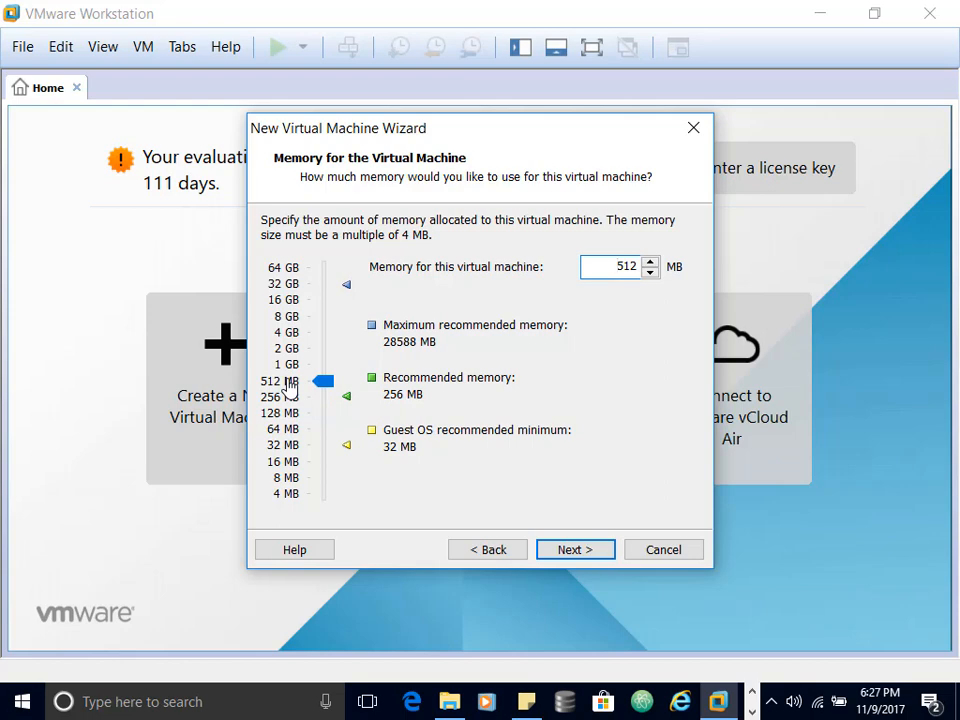
pyautogui.click(574, 552)
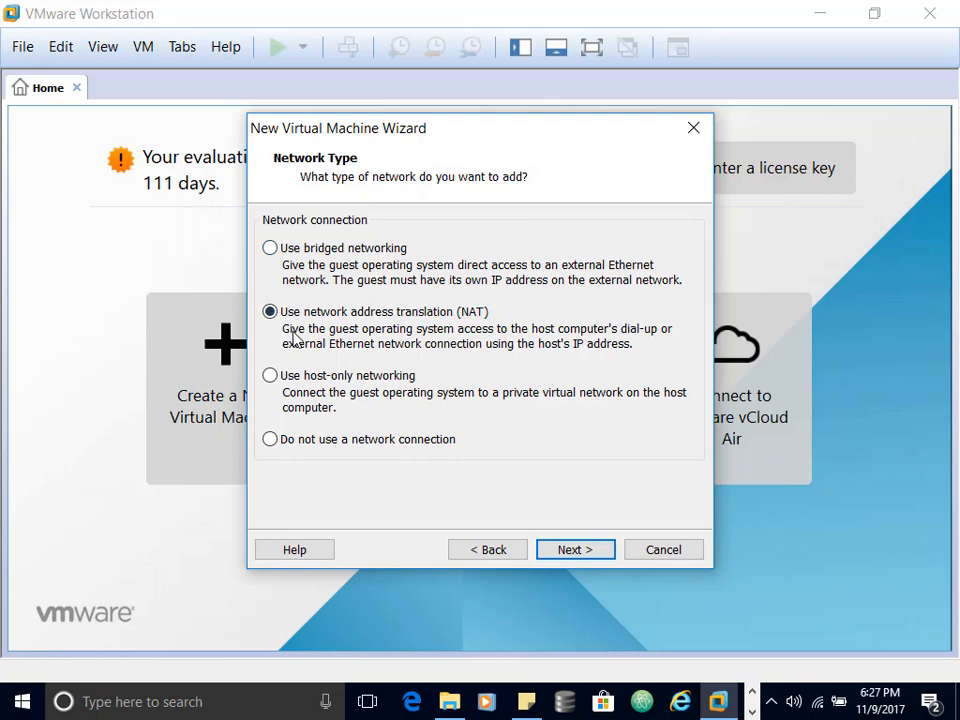
# Step: Keep NAT networking, the recommended LSI Logic controller and the SCSI disk type
pyautogui.click(271, 250)
pyautogui.click(269, 313)
pyautogui.click(577, 551)
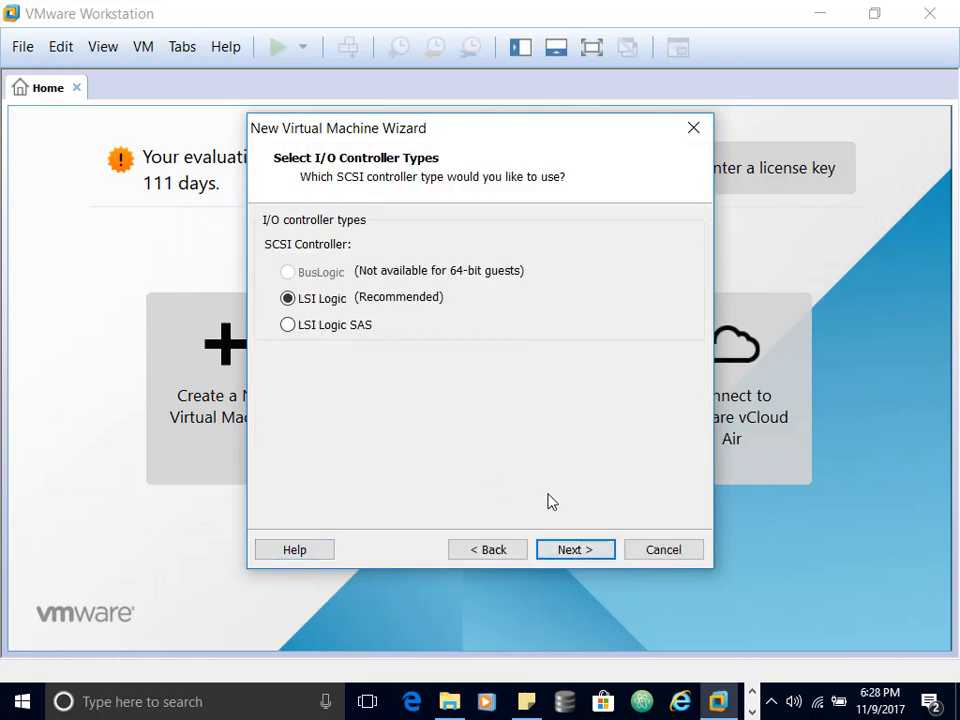
pyautogui.click(576, 551)
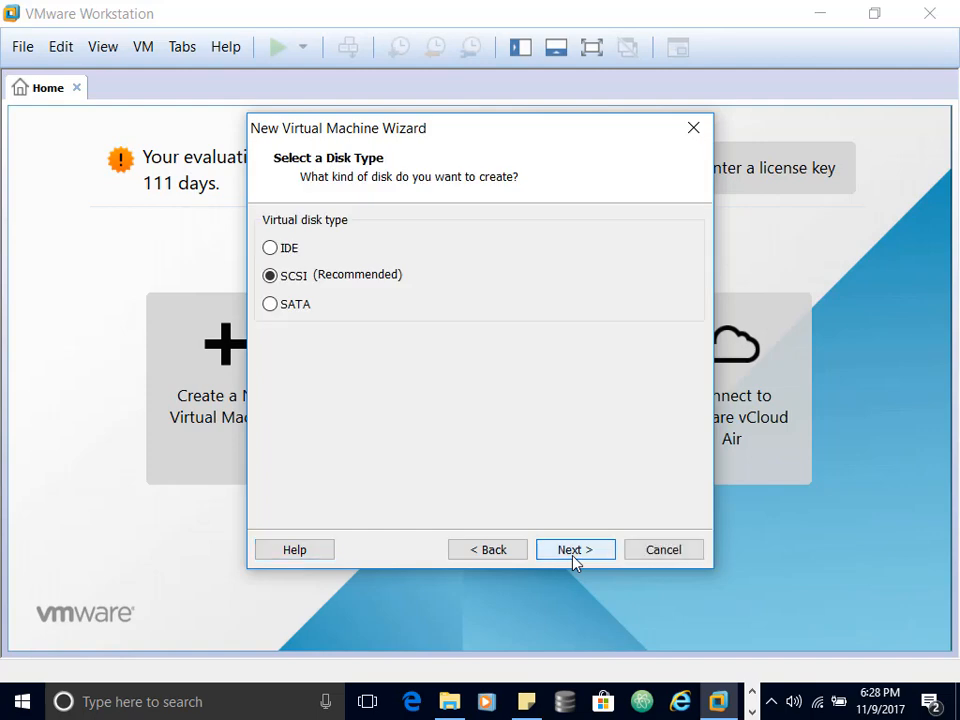
pyautogui.click(576, 551)
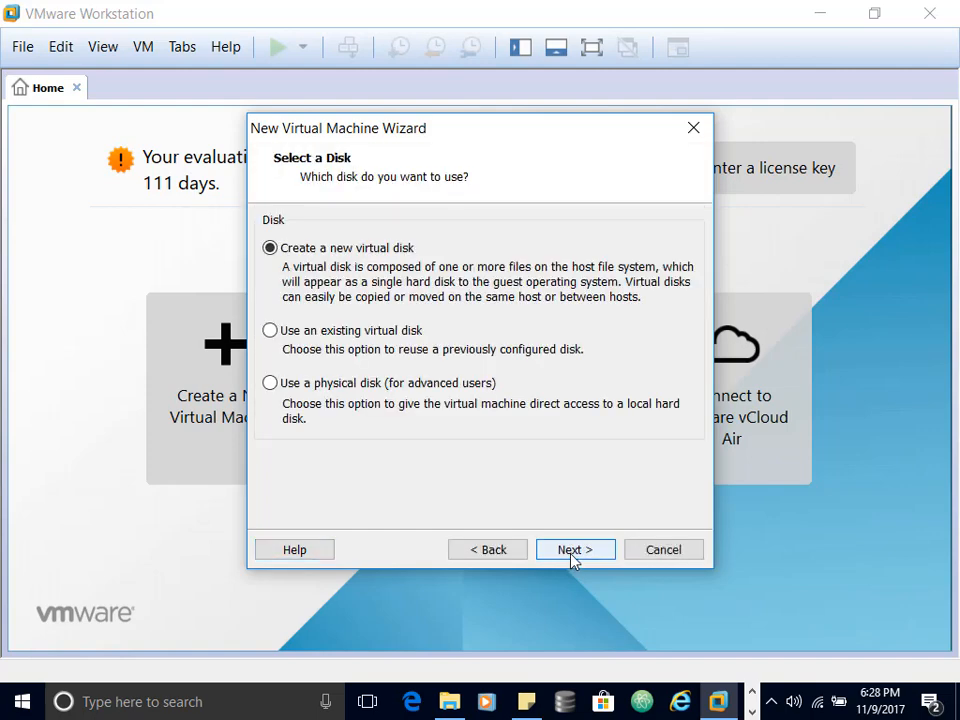
# Step: Create a new 5 GB virtual disk stored as a single file
pyautogui.click(573, 550)
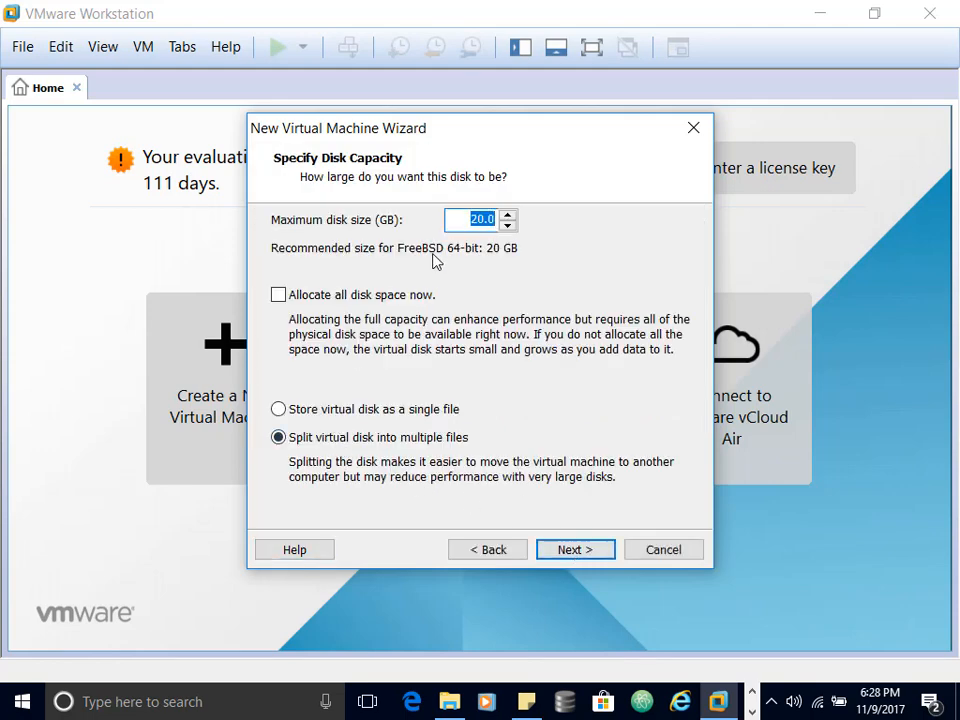
pyautogui.write('5')
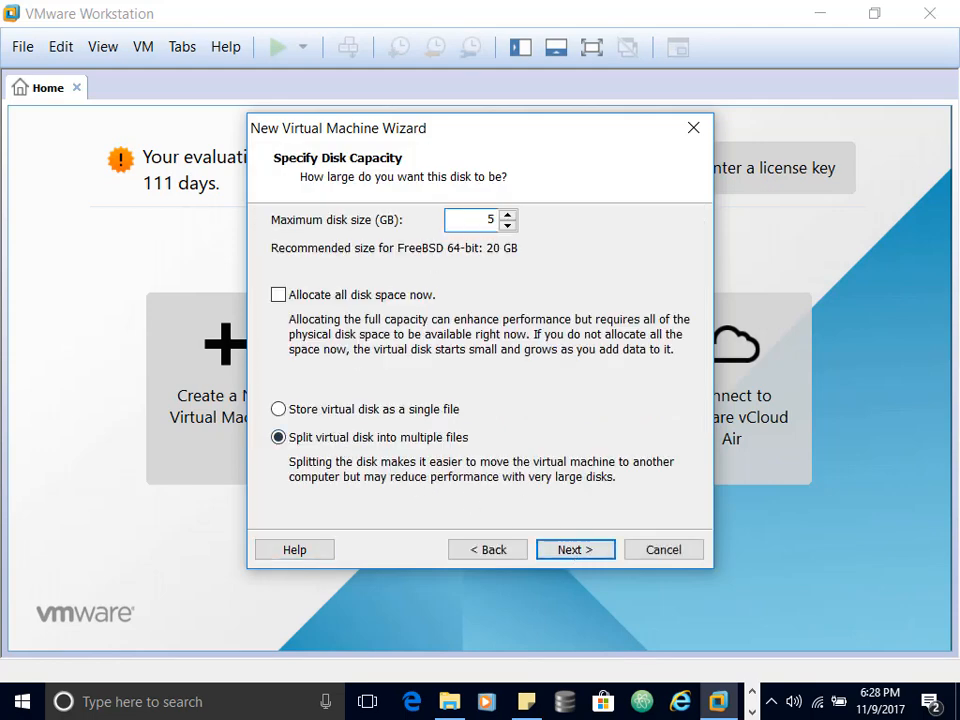
pyautogui.click(278, 409)
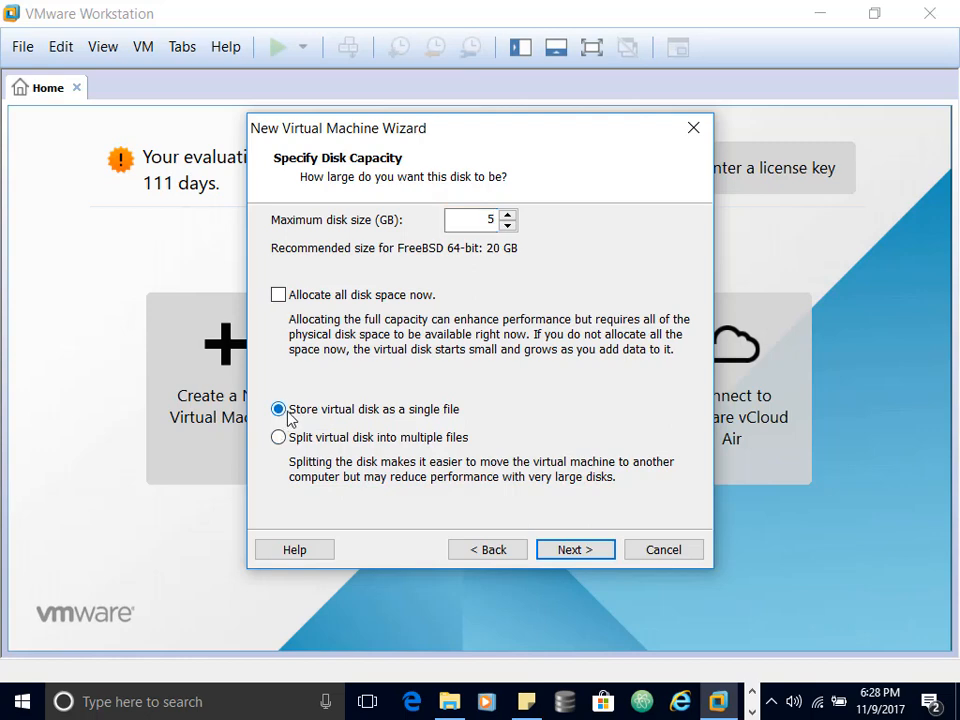
pyautogui.click(570, 551)
pyautogui.click(570, 551)
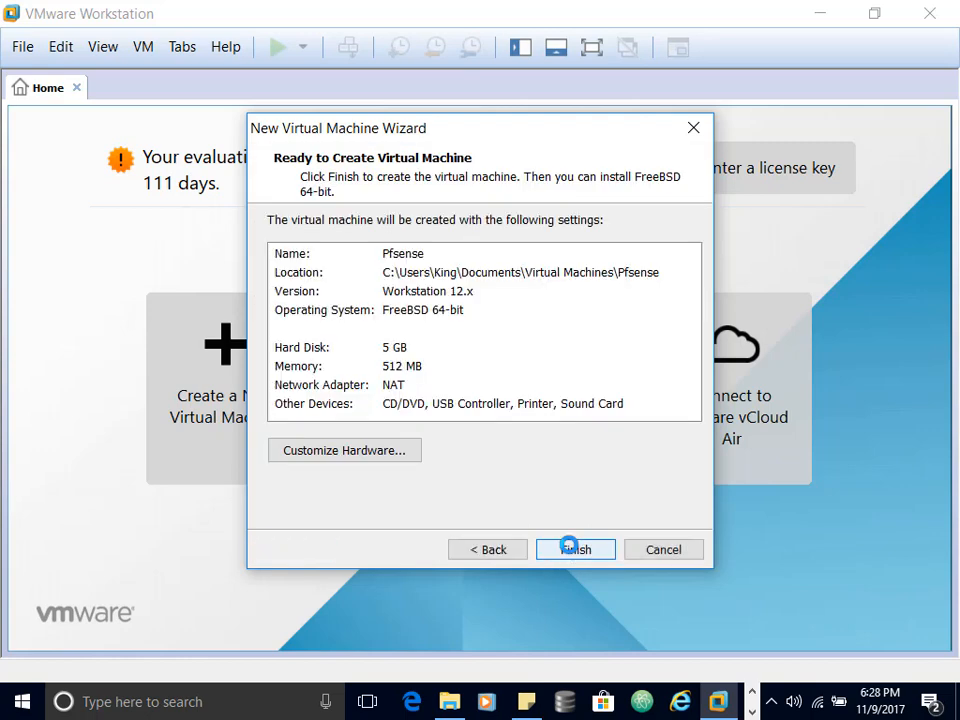
# Step: Open Customize Hardware and select the Network Adapter to view its connection options
pyautogui.click(384, 454)
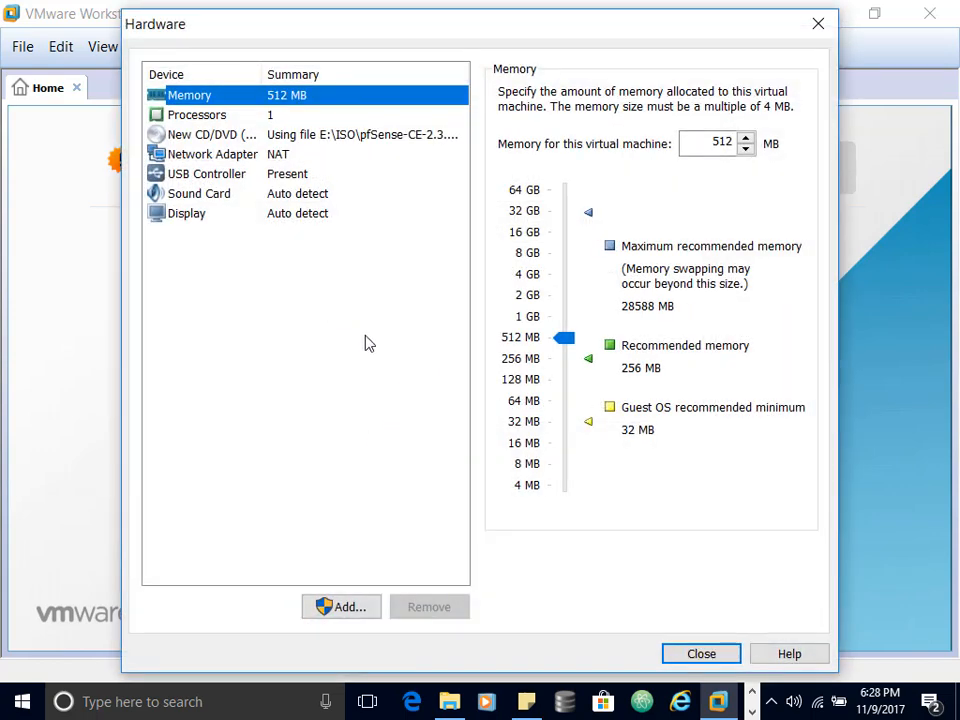
pyautogui.click(250, 163)
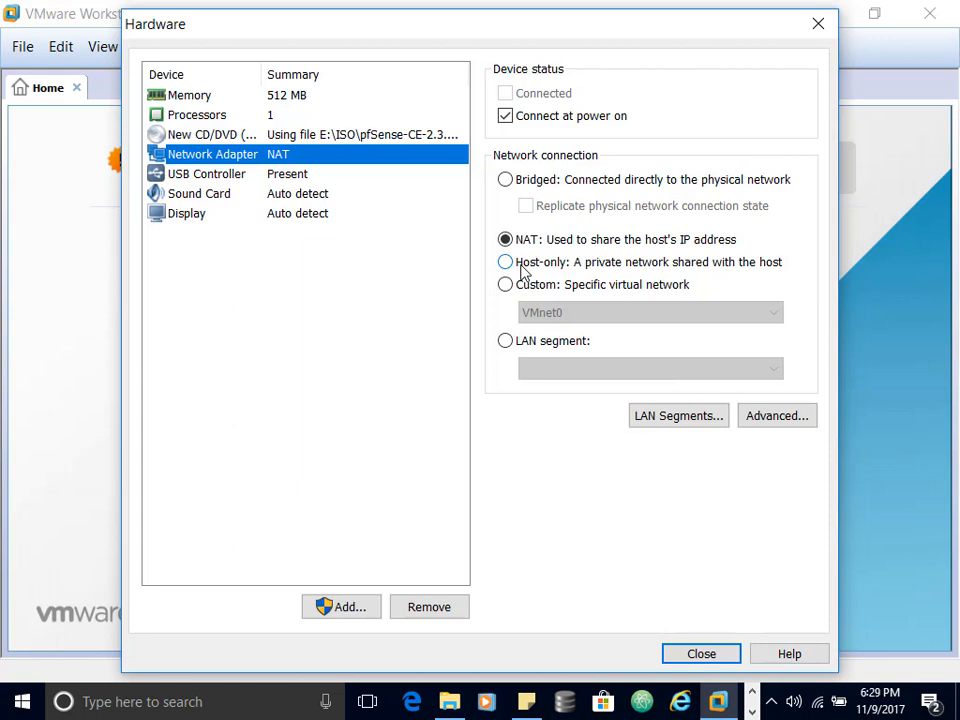
# Step: Remove all existing global LAN segments, including Clients -Internal, DMZ and Servers -Resource
pyautogui.click(702, 422)
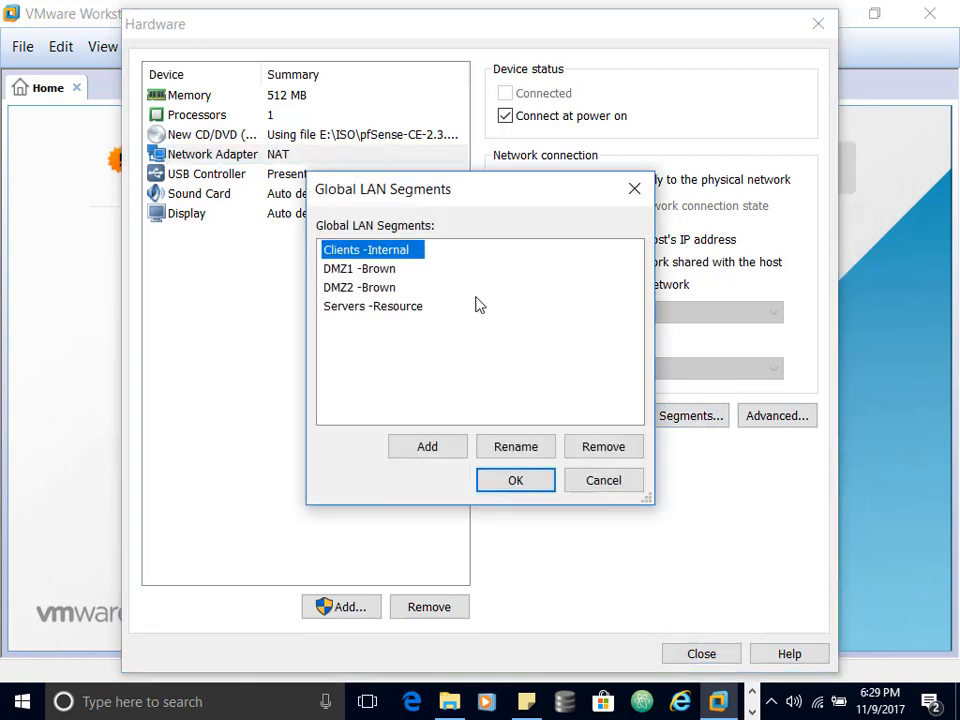
pyautogui.click(603, 449)
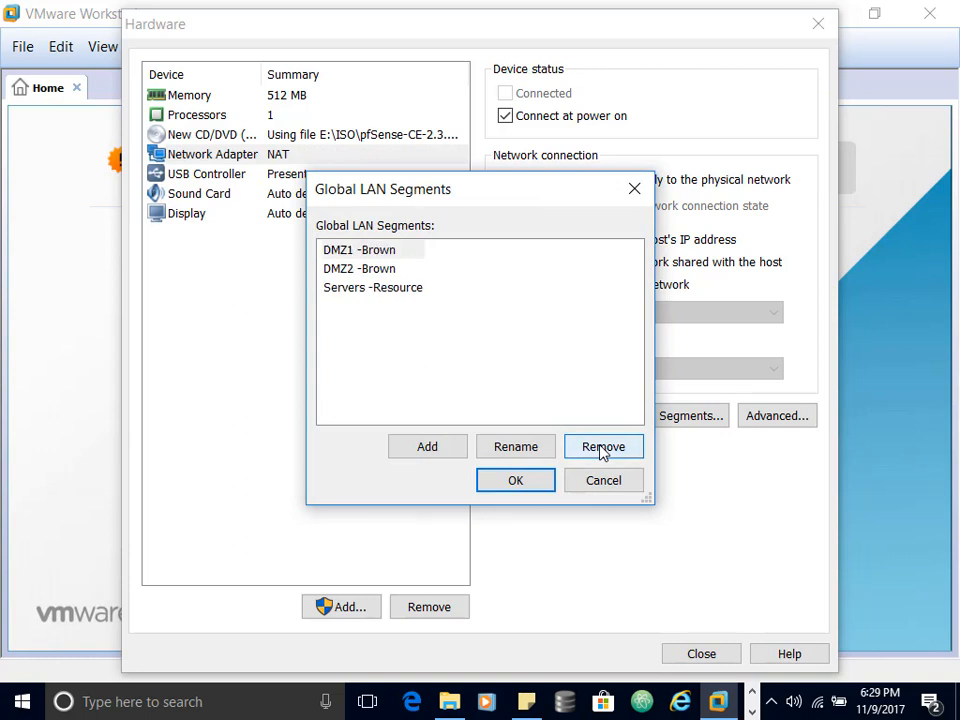
pyautogui.click(603, 449)
pyautogui.click(603, 449)
pyautogui.click(603, 447)
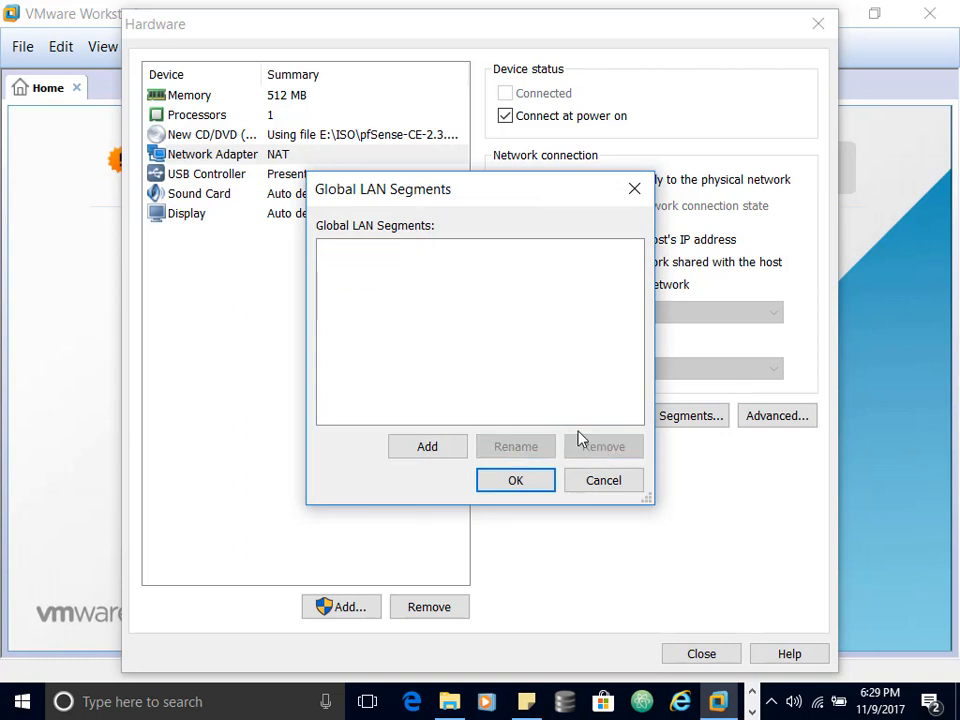
# Step: Add two new LAN segments named 'Clinets' and 'Servers'
pyautogui.click(432, 447)
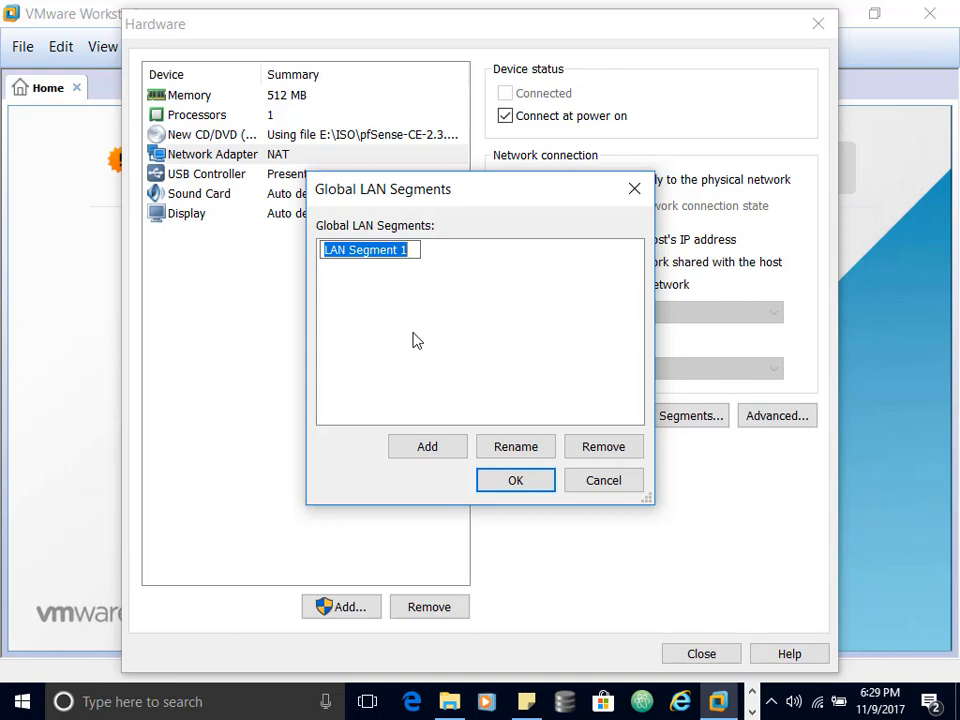
pyautogui.write('Clinets')
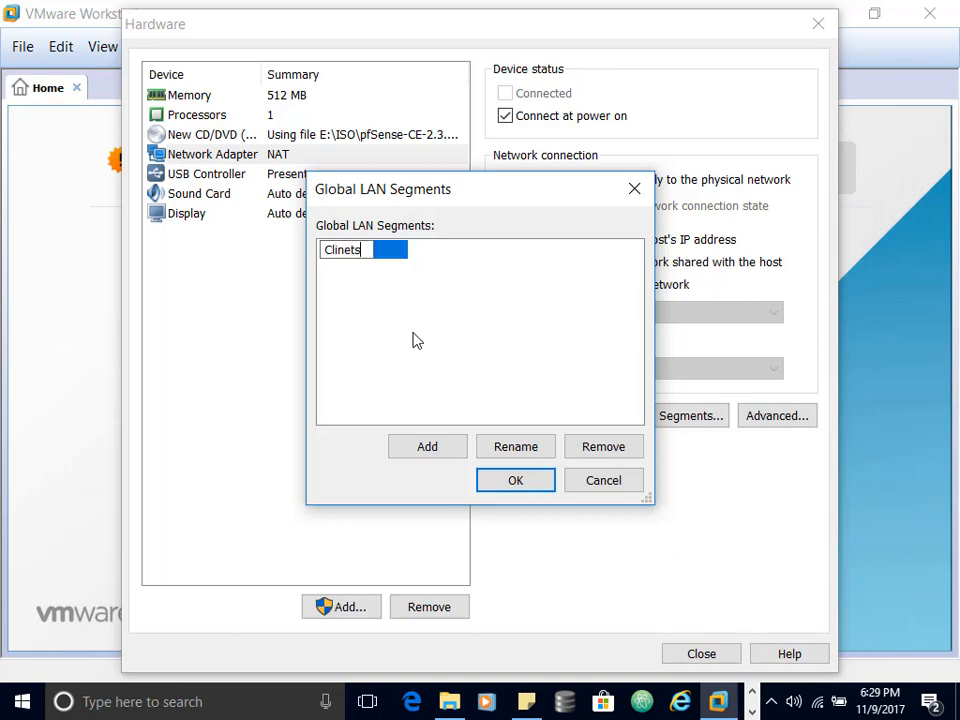
pyautogui.press('Return')
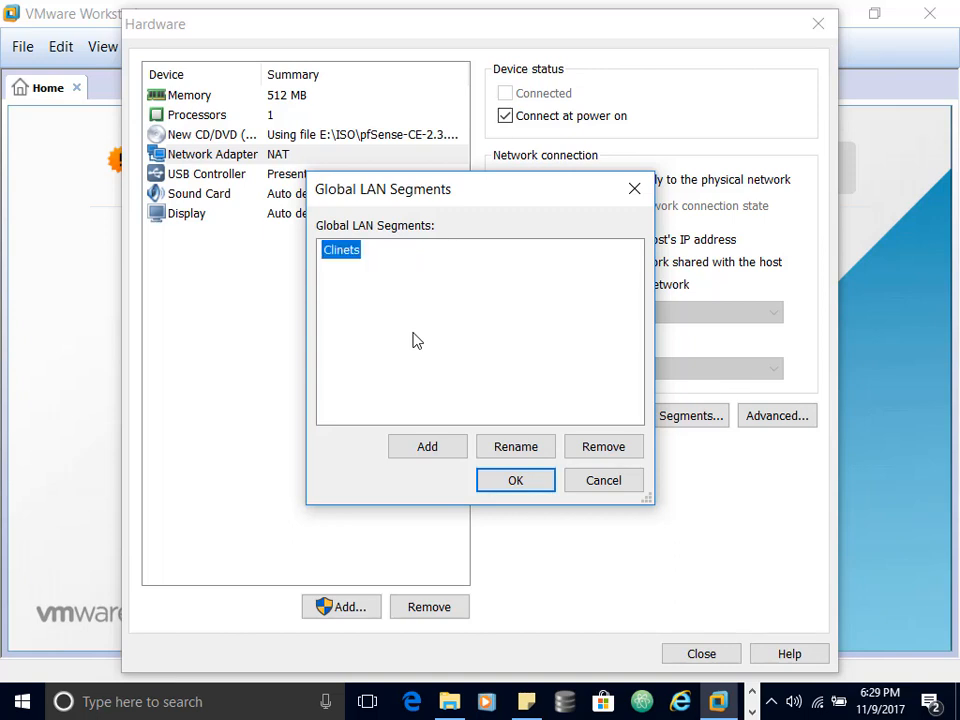
pyautogui.click(427, 447)
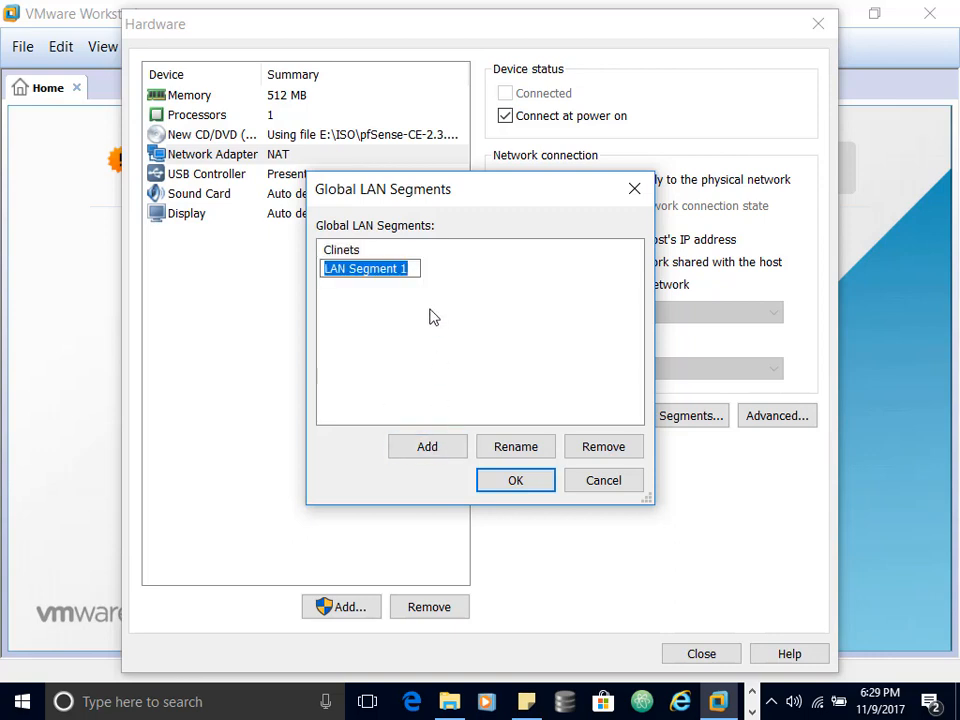
pyautogui.write('Servers')
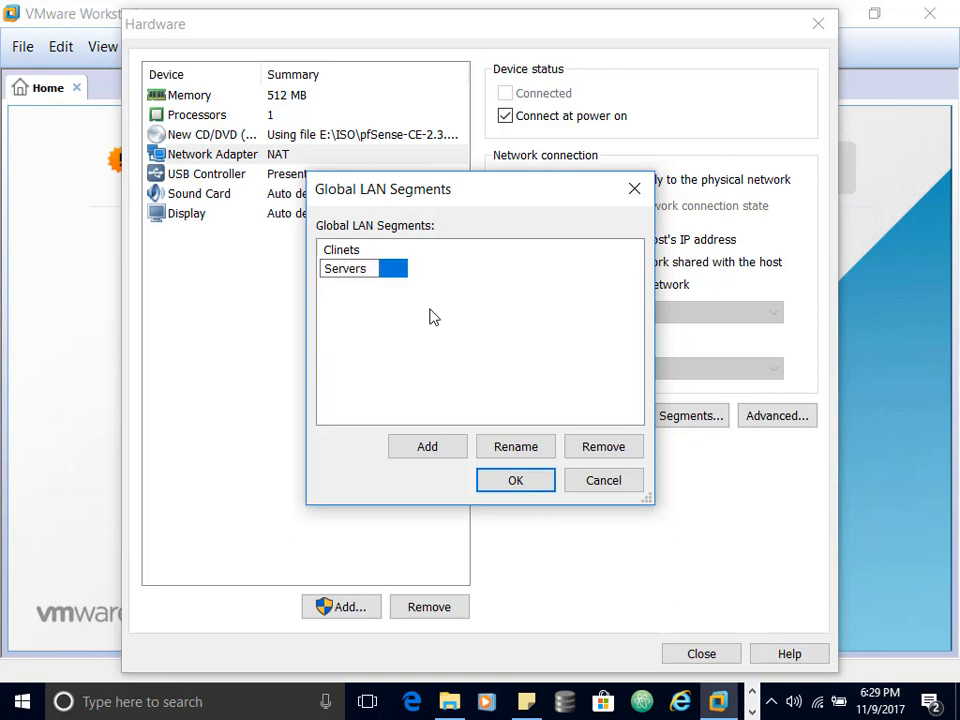
pyautogui.press('Return')
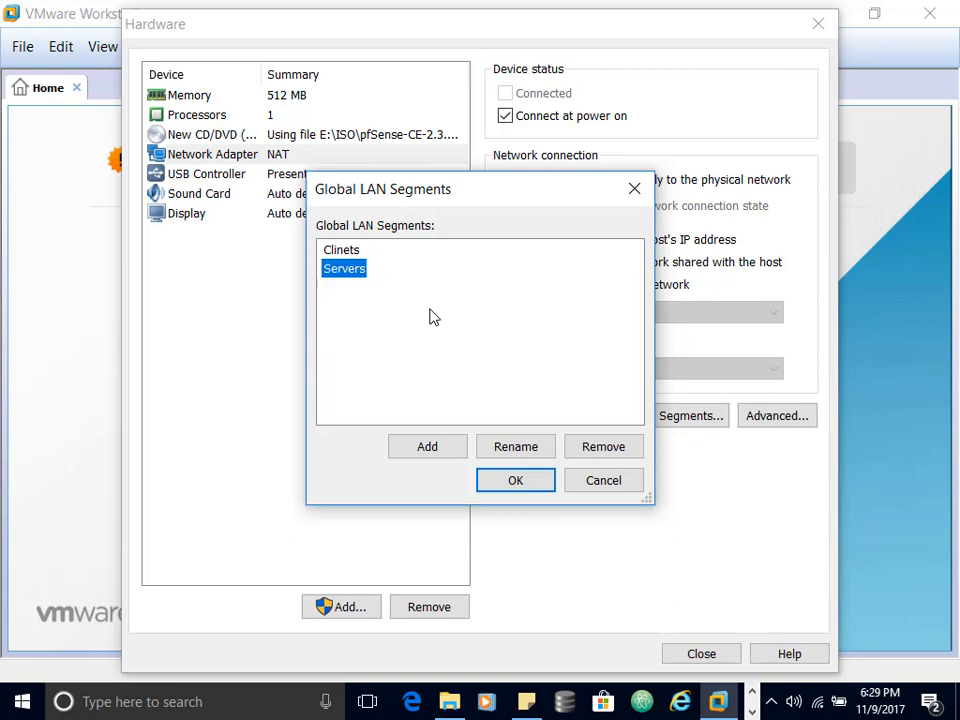
# Step: Add LAN segments named 'DMZ1' and 'DMZ 2'
pyautogui.click(426, 449)
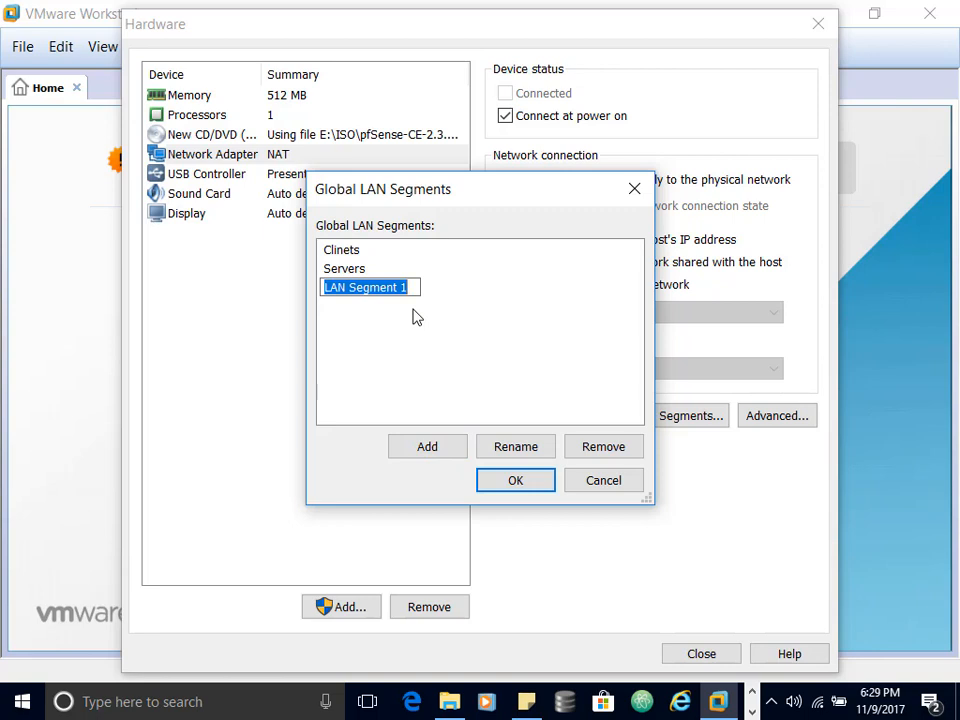
pyautogui.write('DMZ1')
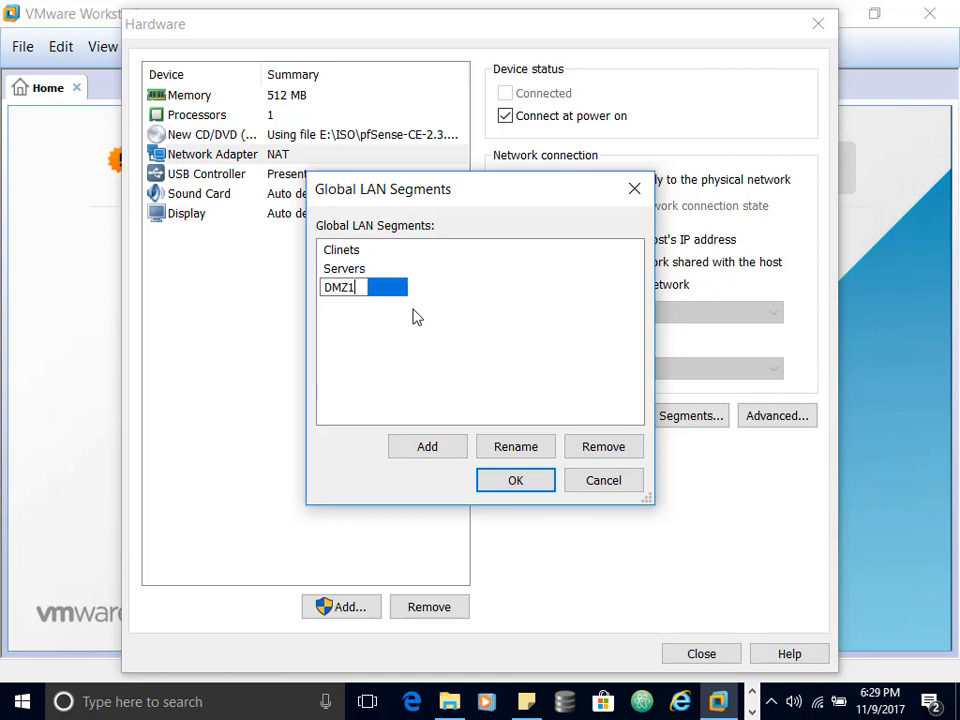
pyautogui.press('Return')
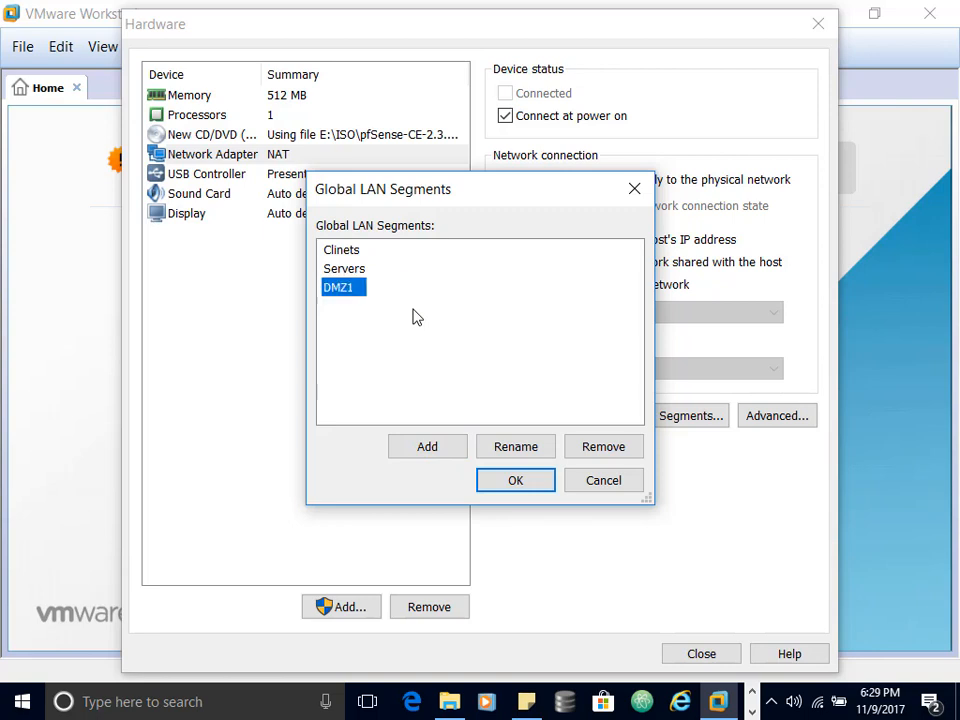
pyautogui.click(434, 455)
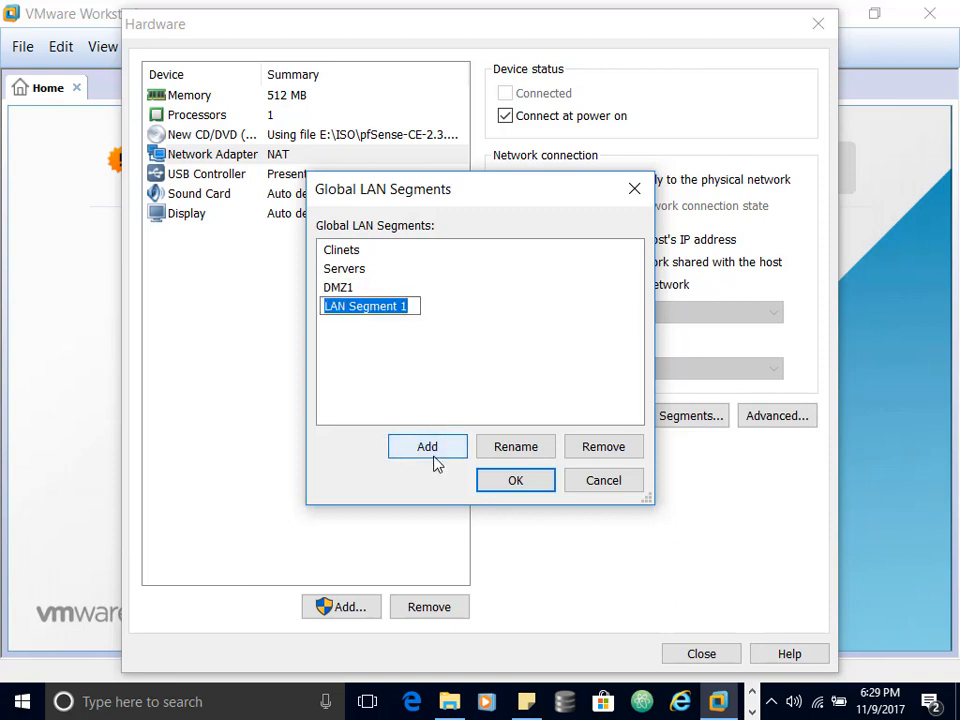
pyautogui.write('DMZ')
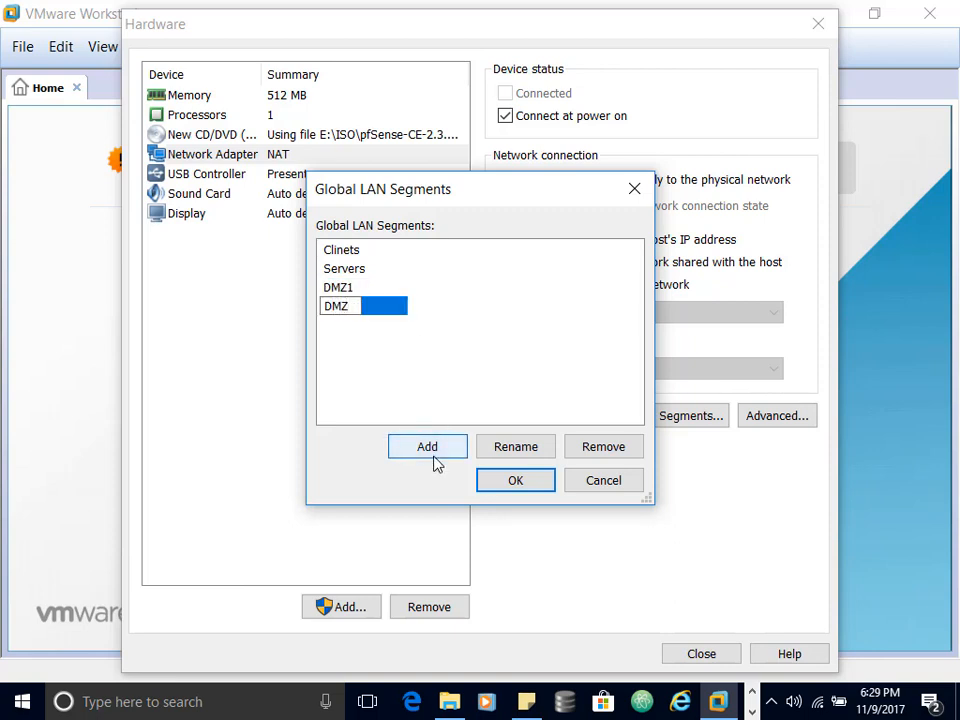
pyautogui.write('2')
pyautogui.press('Left')
pyautogui.press('Return')
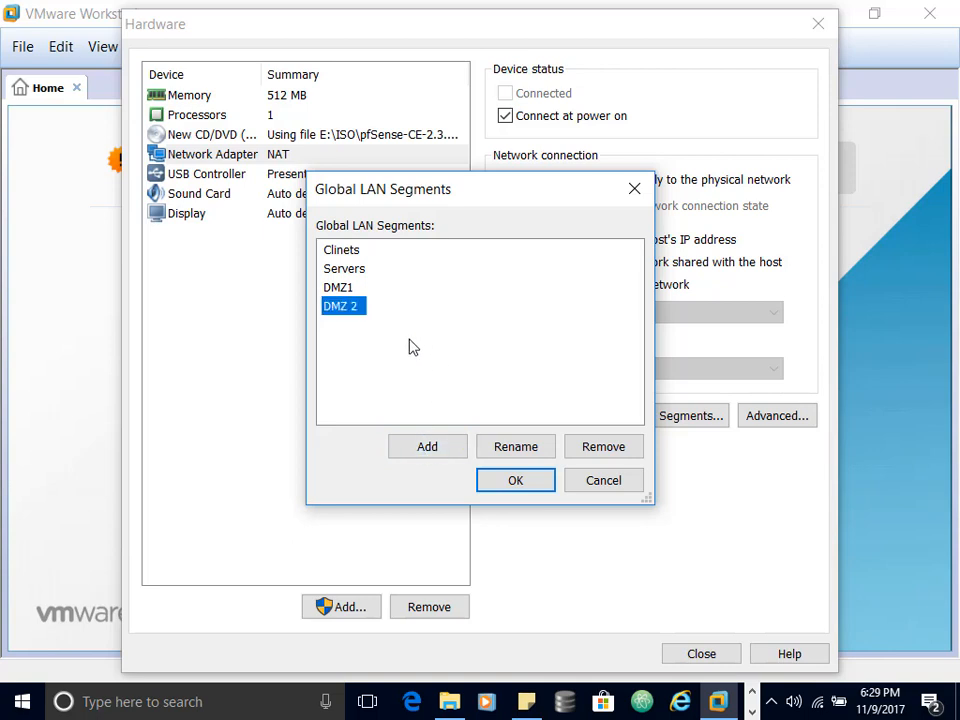
# Step: Rename the DMZ1 segment to 'DMZ 1' and save the LAN segment list
pyautogui.click(340, 287)
pyautogui.click(516, 447)
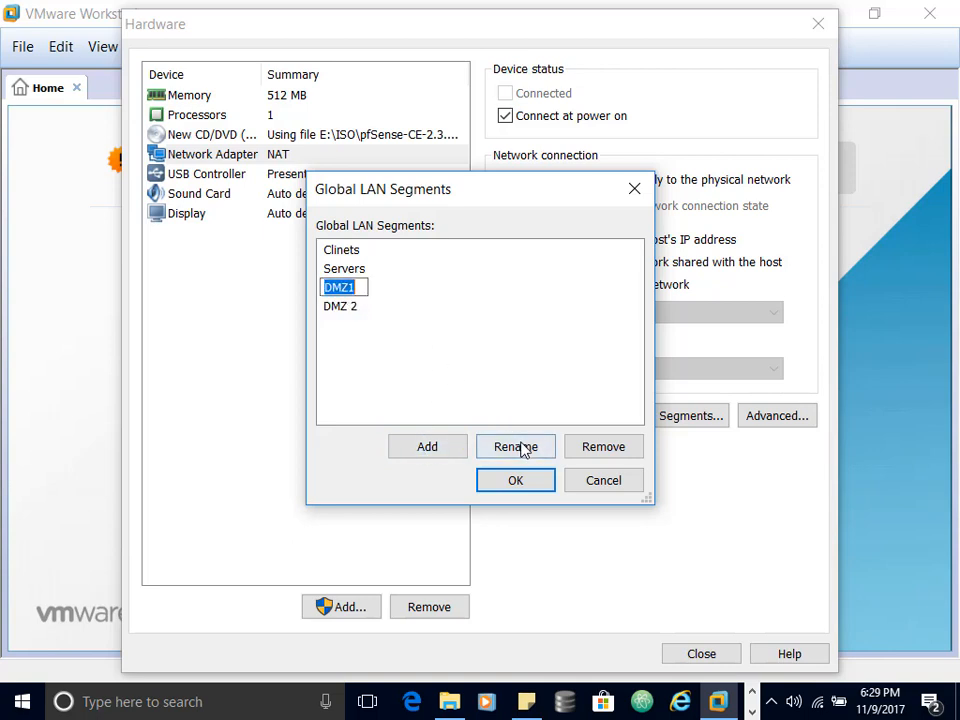
pyautogui.click(350, 287)
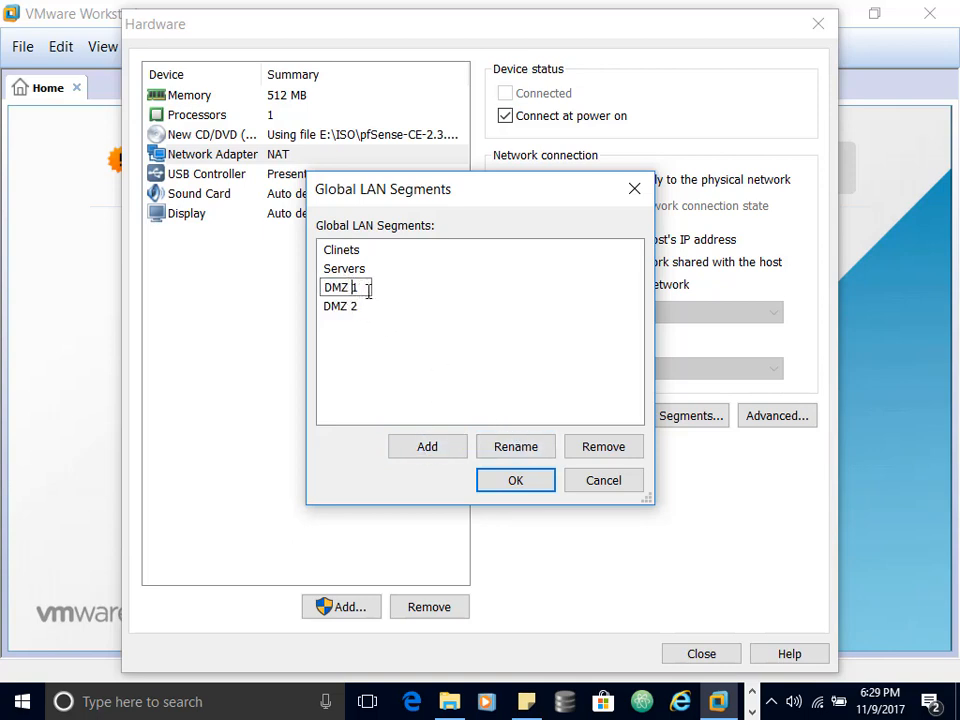
pyautogui.press('Return')
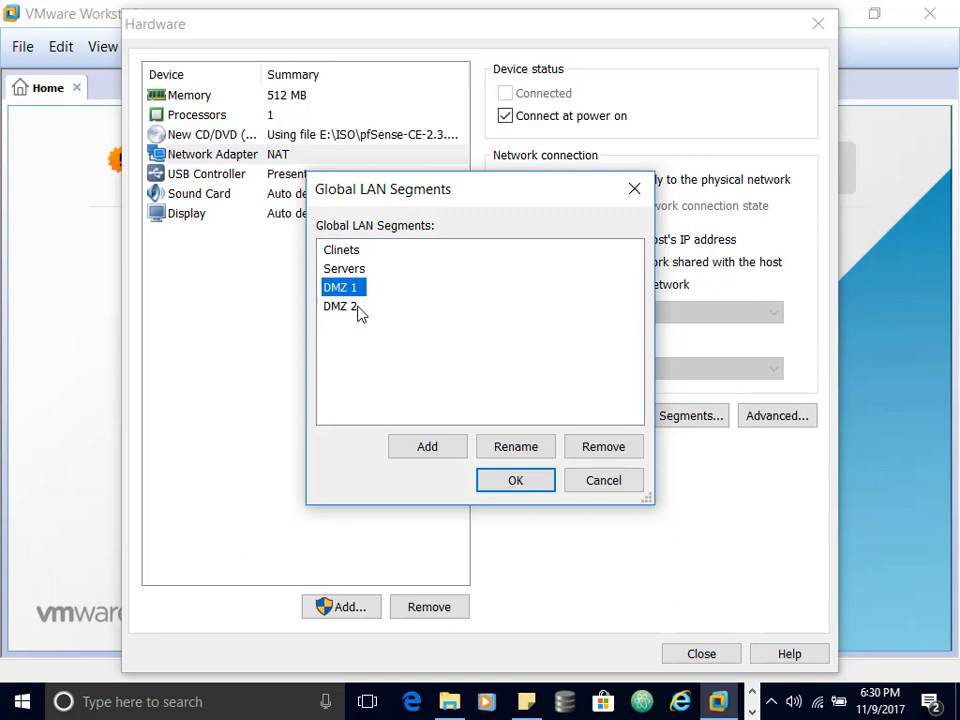
pyautogui.click(531, 484)
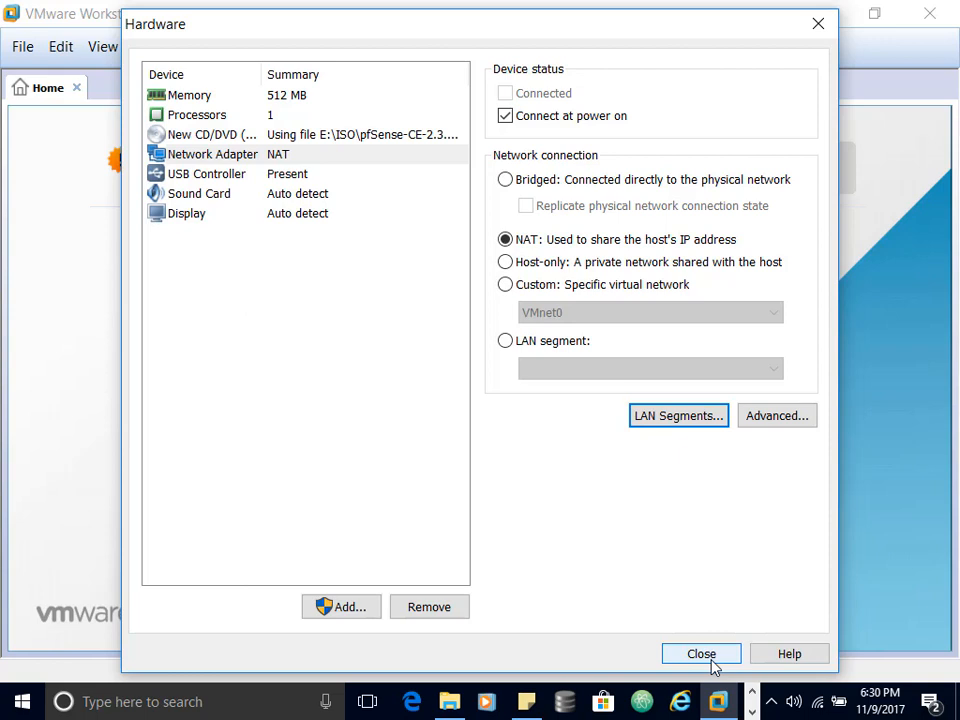
# Step: Add a second network adapter to the VM, left on NAT
pyautogui.click(355, 607)
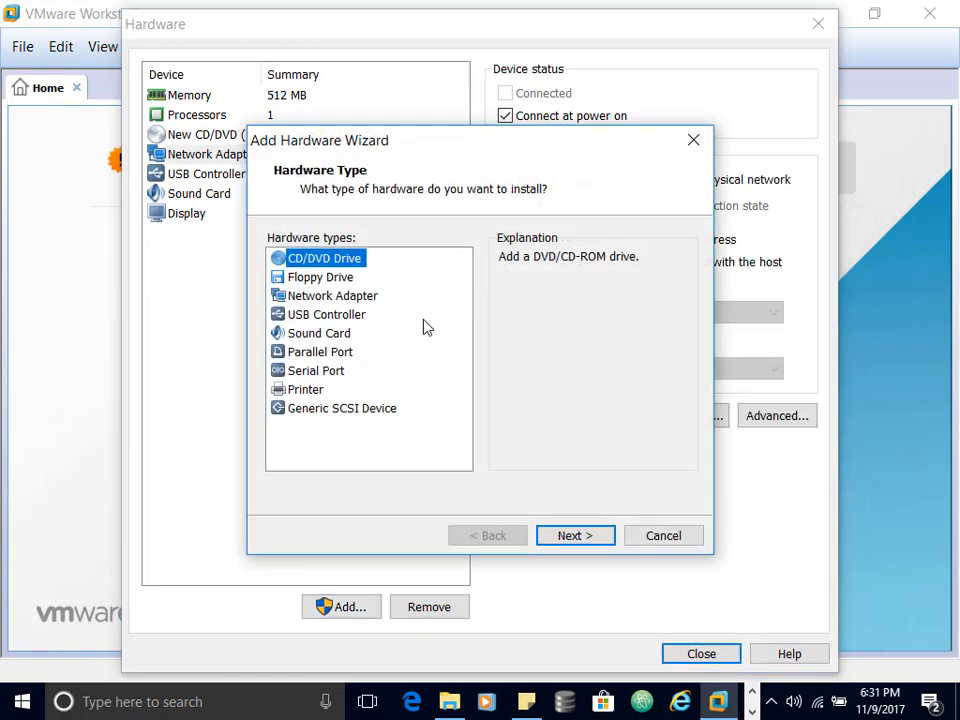
pyautogui.click(337, 298)
pyautogui.click(570, 540)
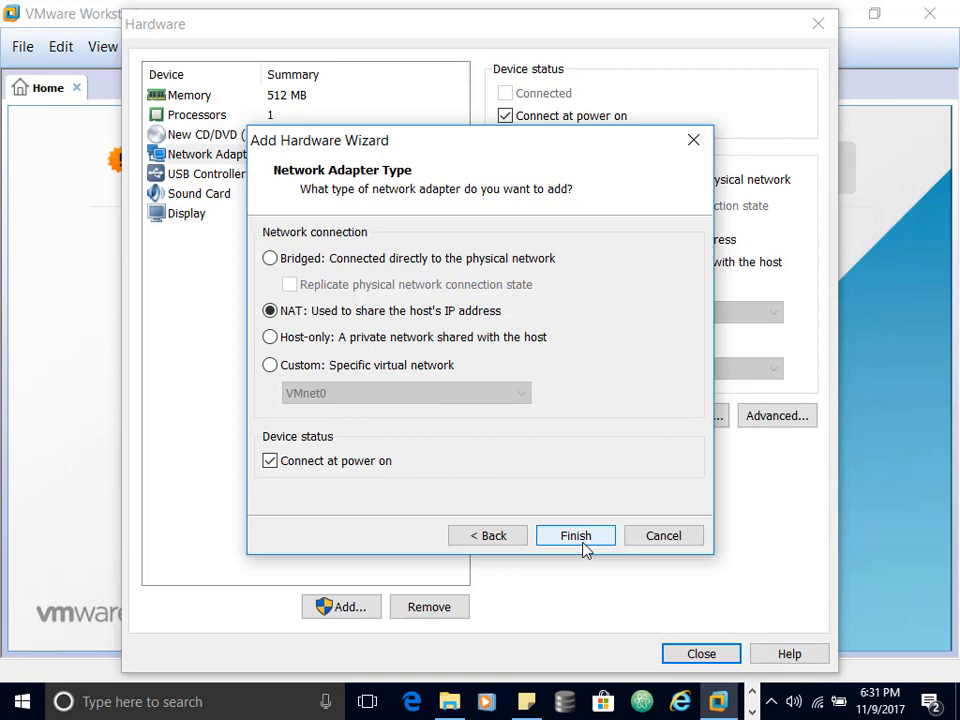
pyautogui.click(270, 365)
pyautogui.click(489, 398)
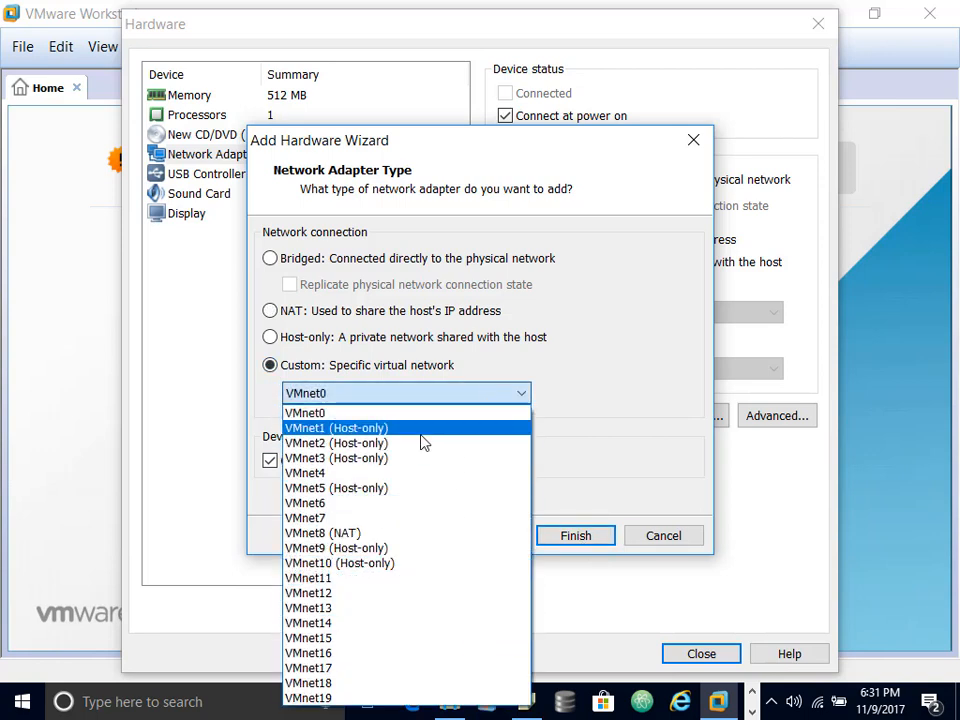
pyautogui.click(271, 312)
pyautogui.click(271, 312)
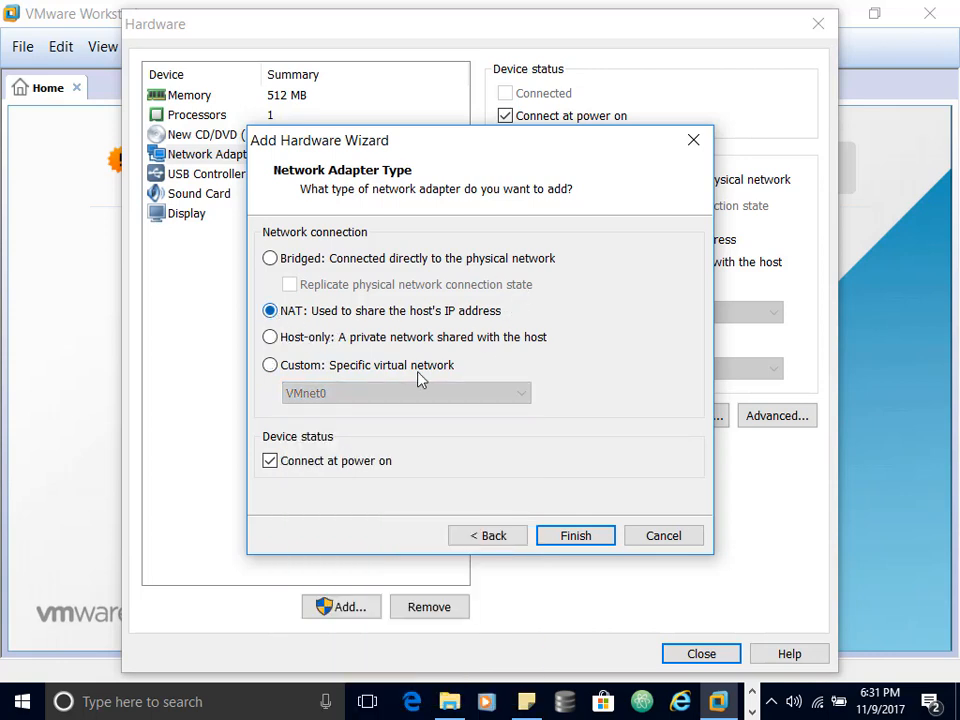
pyautogui.click(576, 538)
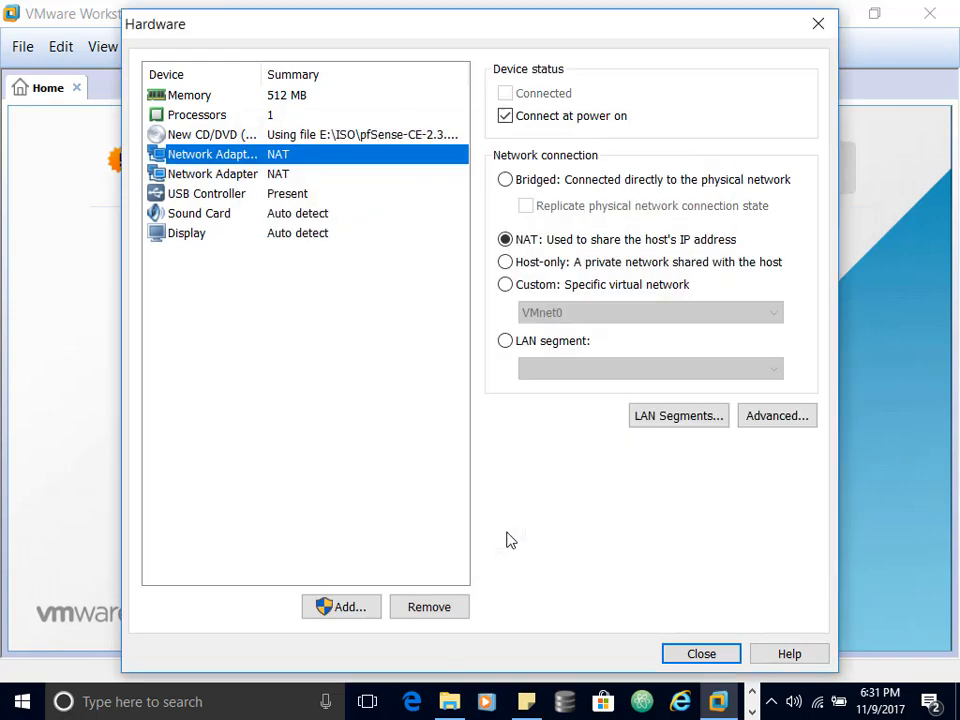
# Step: Add third, fourth and fifth network adapters, all on NAT
pyautogui.click(352, 607)
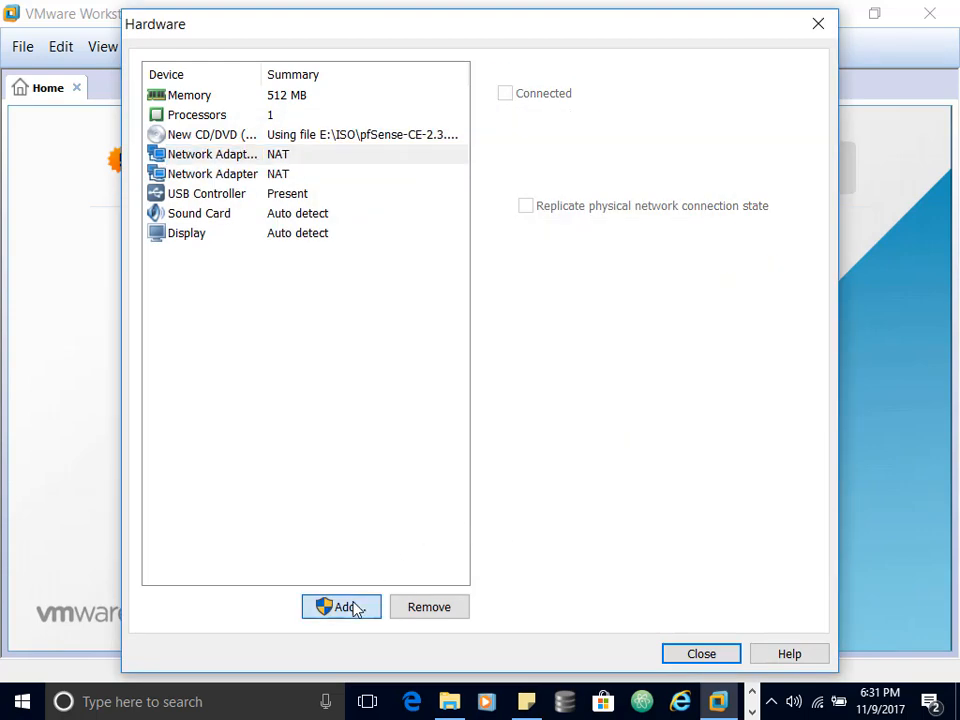
pyautogui.click(340, 296)
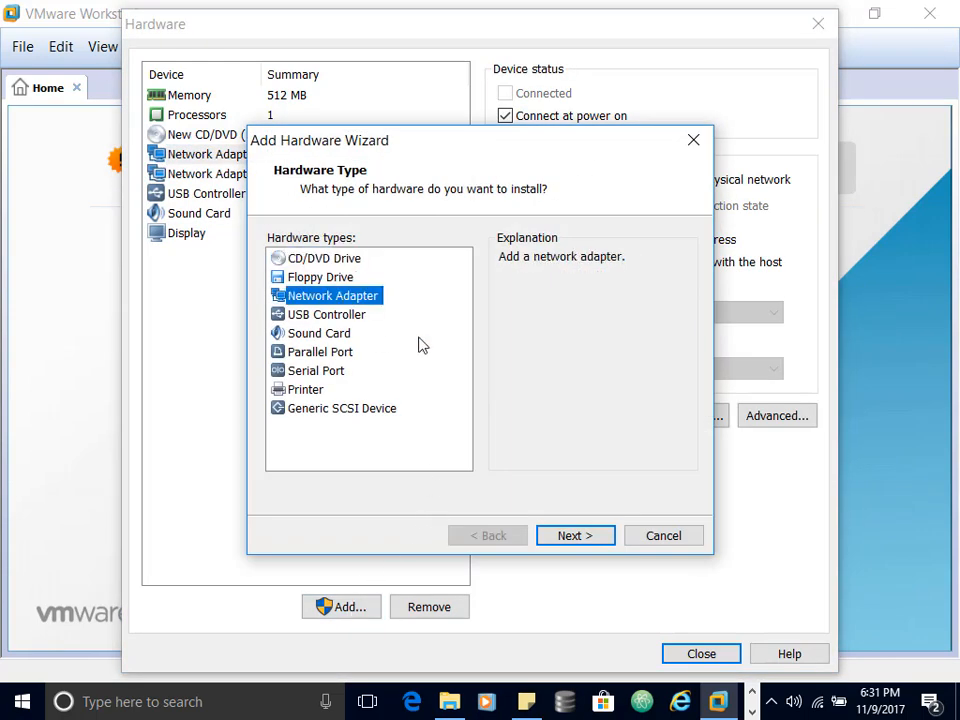
pyautogui.click(572, 538)
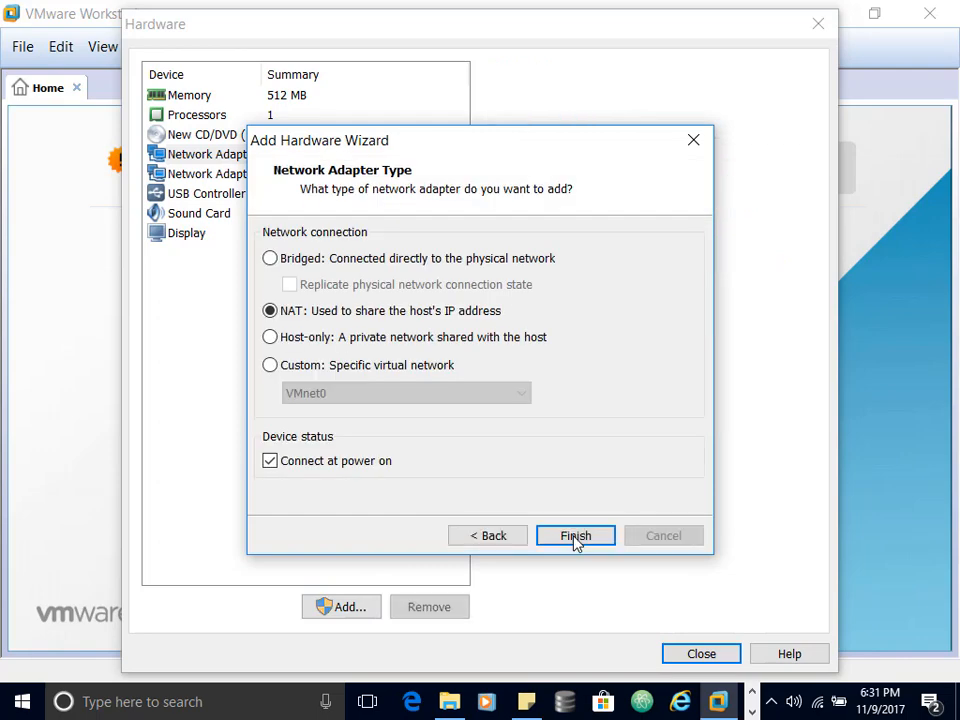
pyautogui.click(575, 537)
pyautogui.click(358, 607)
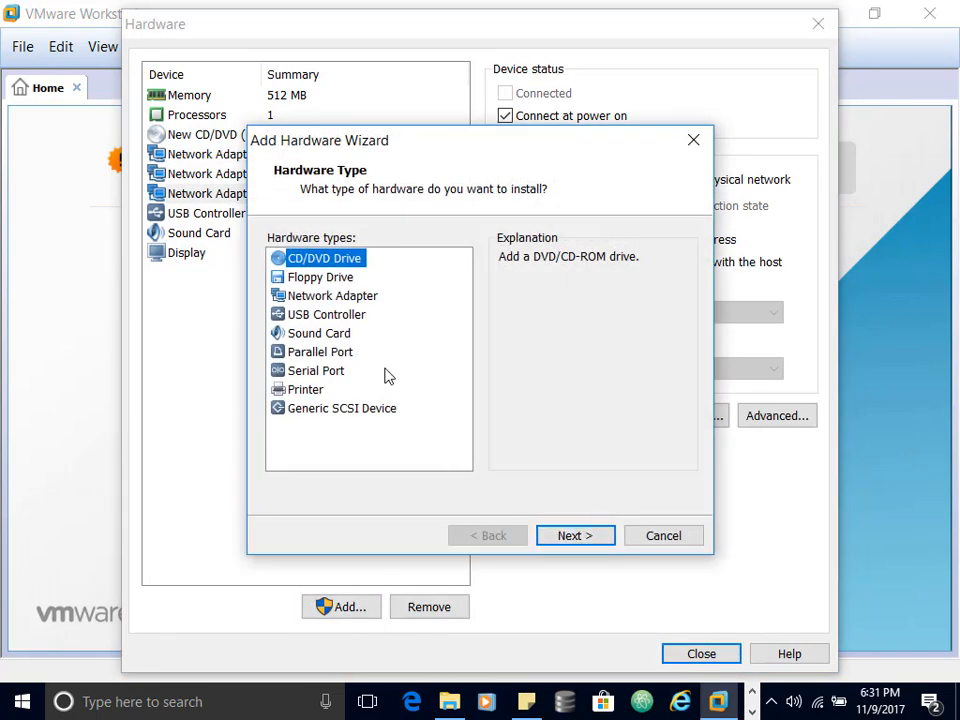
pyautogui.click(355, 296)
pyautogui.click(574, 535)
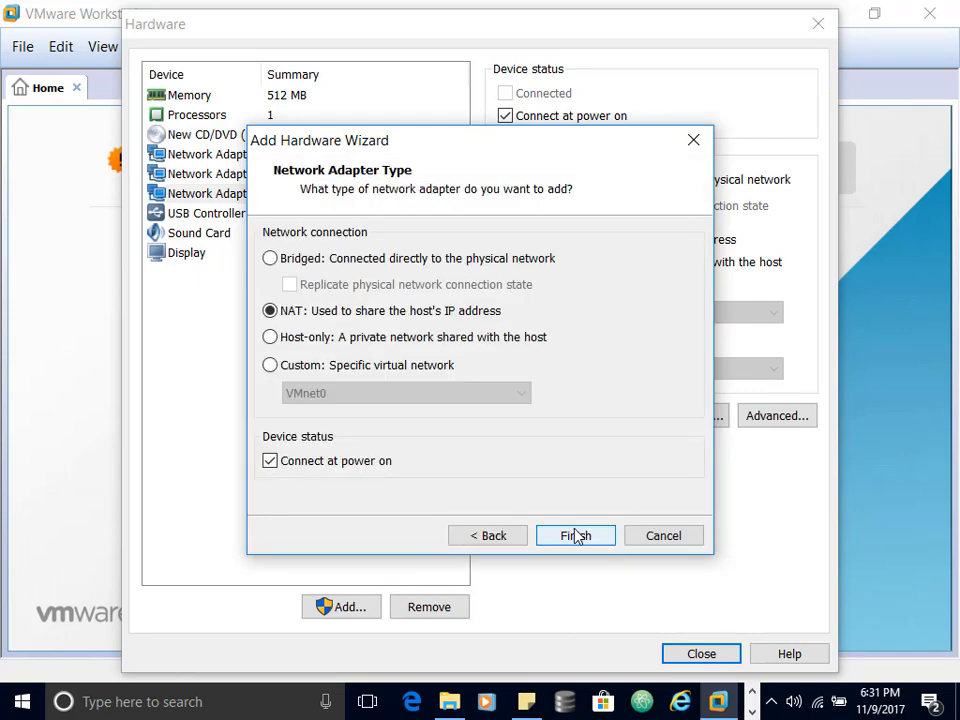
pyautogui.click(575, 536)
pyautogui.click(358, 609)
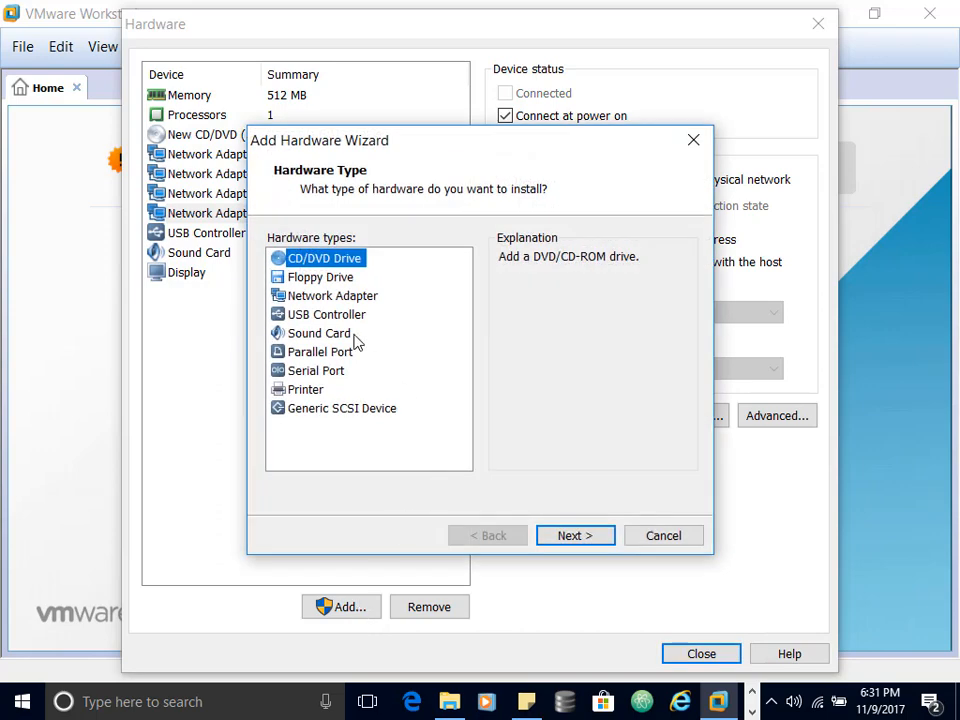
pyautogui.click(343, 297)
pyautogui.click(583, 536)
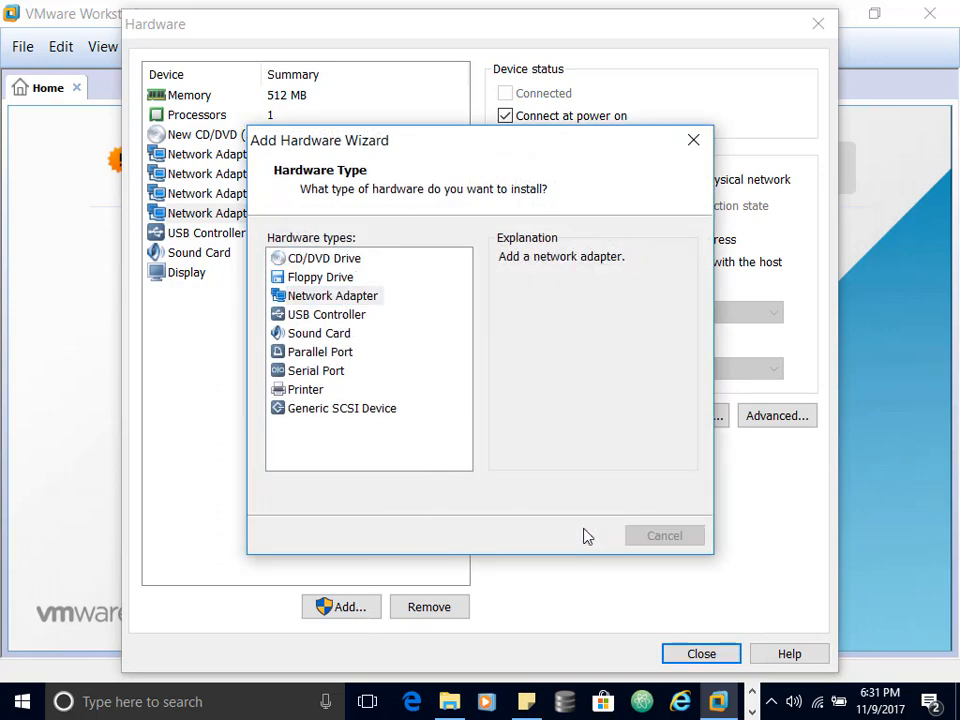
pyautogui.click(575, 536)
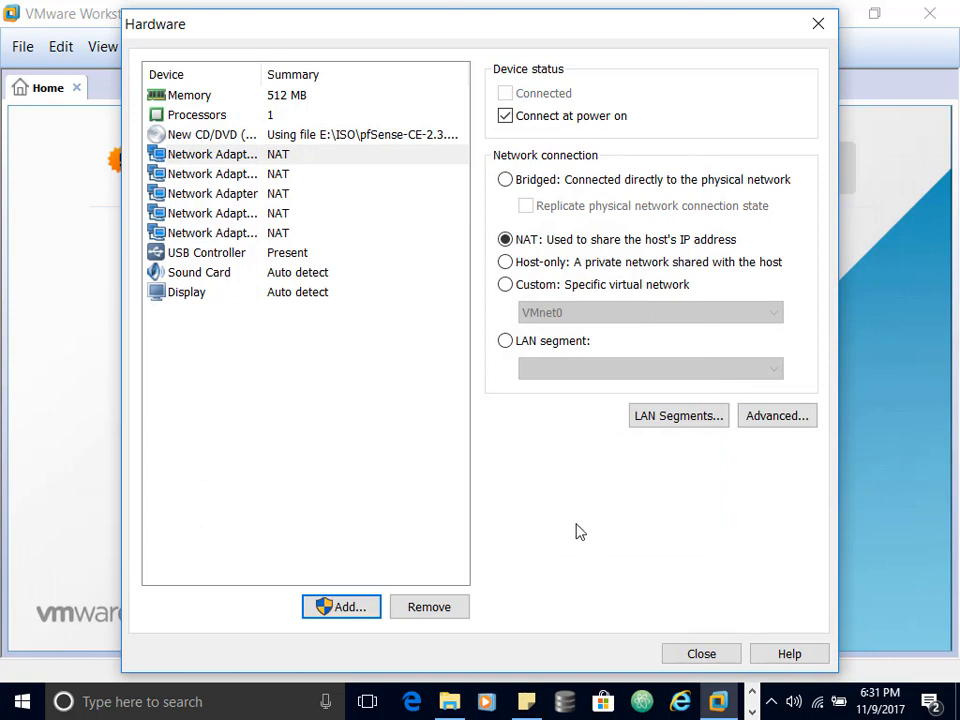
# Step: Put the second adapter on the Clinets segment and the third on Servers
pyautogui.click(273, 175)
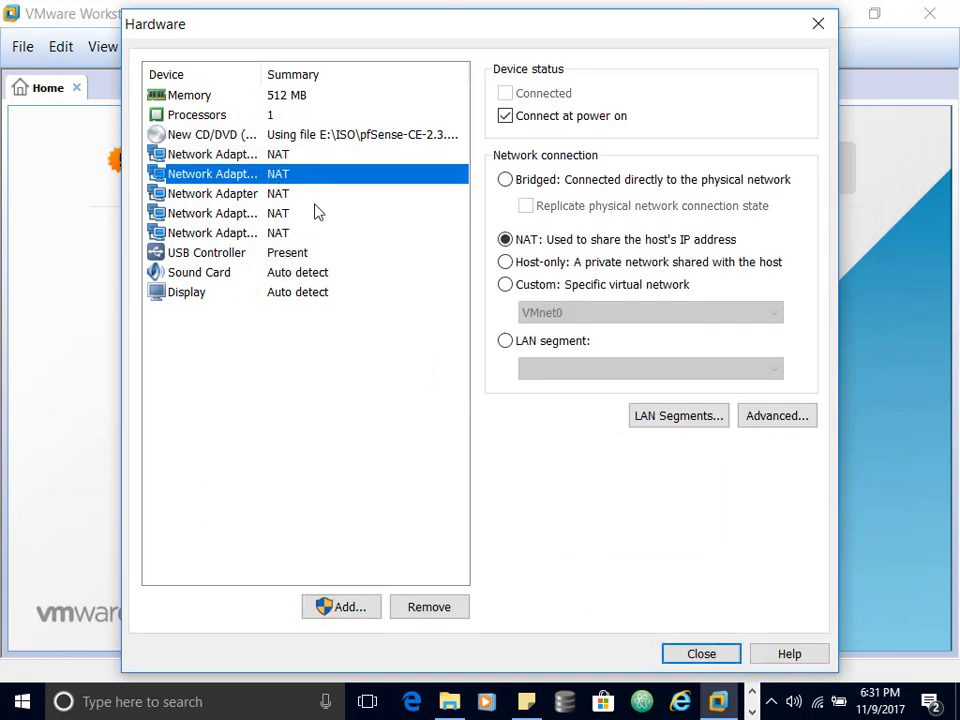
pyautogui.click(505, 341)
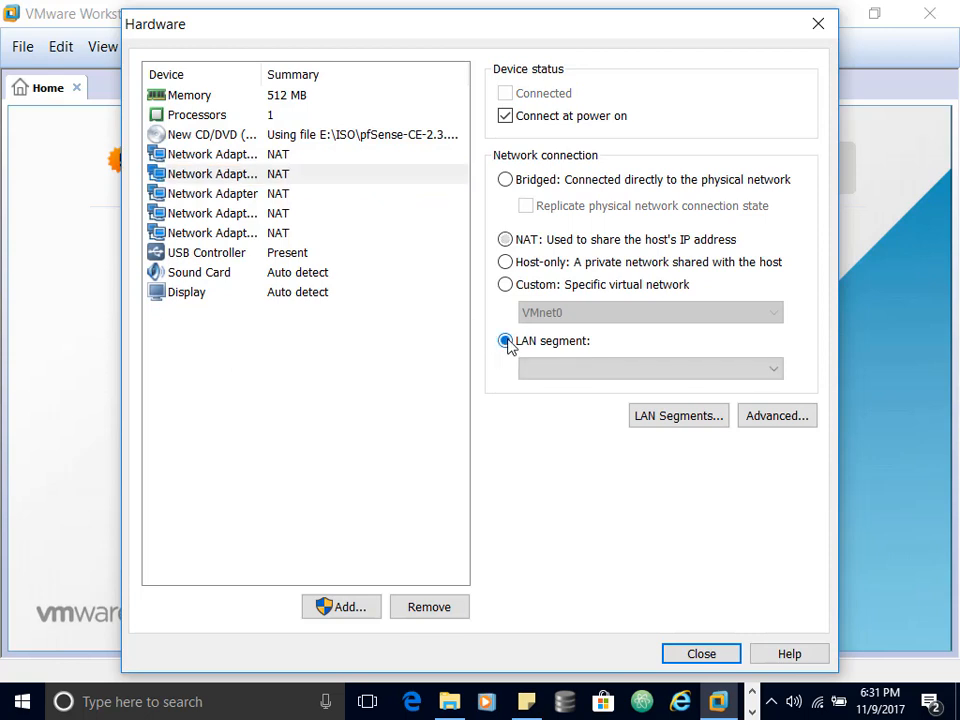
pyautogui.click(636, 369)
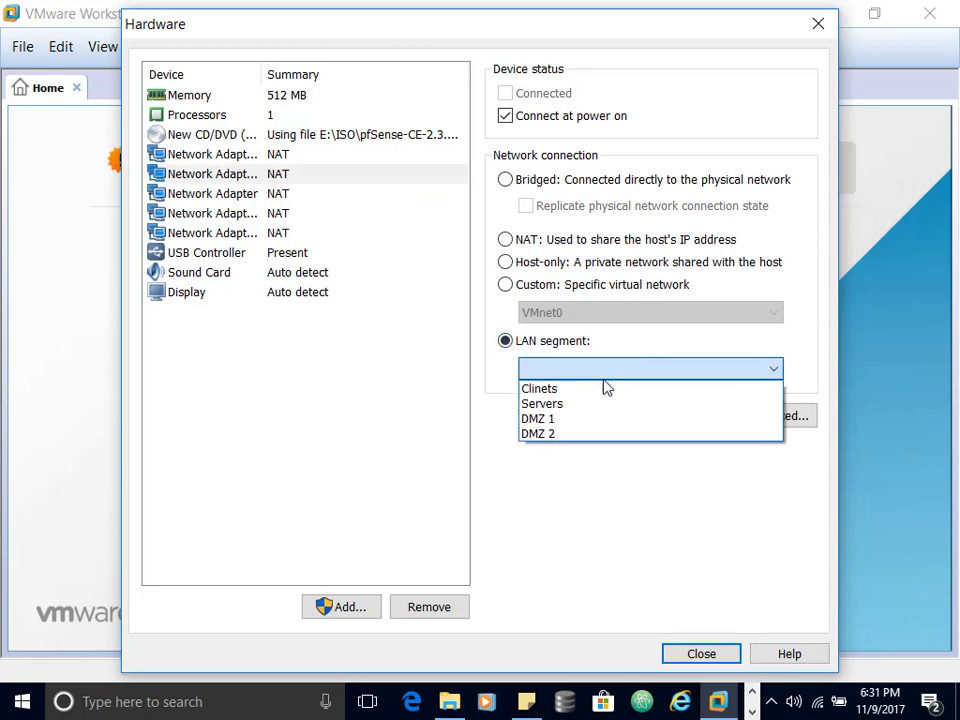
pyautogui.click(577, 389)
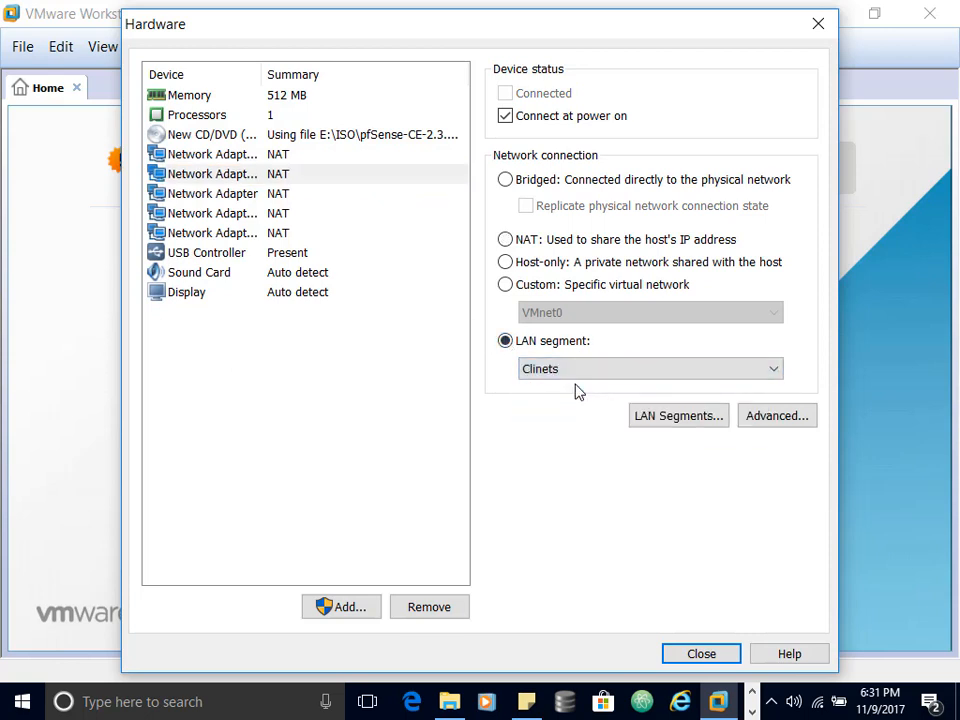
pyautogui.click(281, 195)
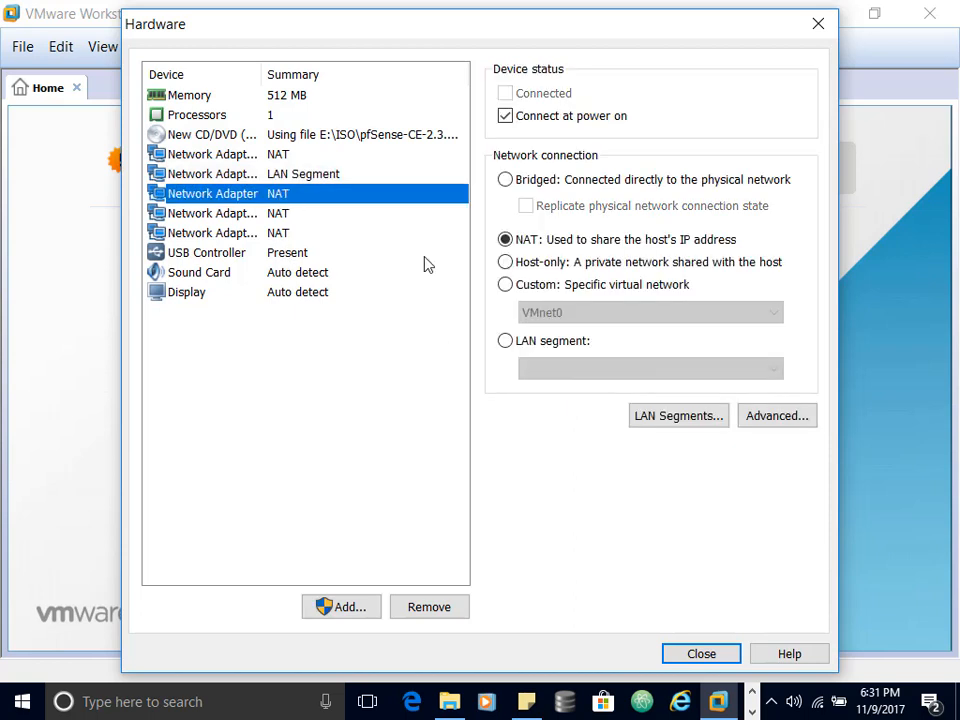
pyautogui.click(506, 341)
pyautogui.click(585, 372)
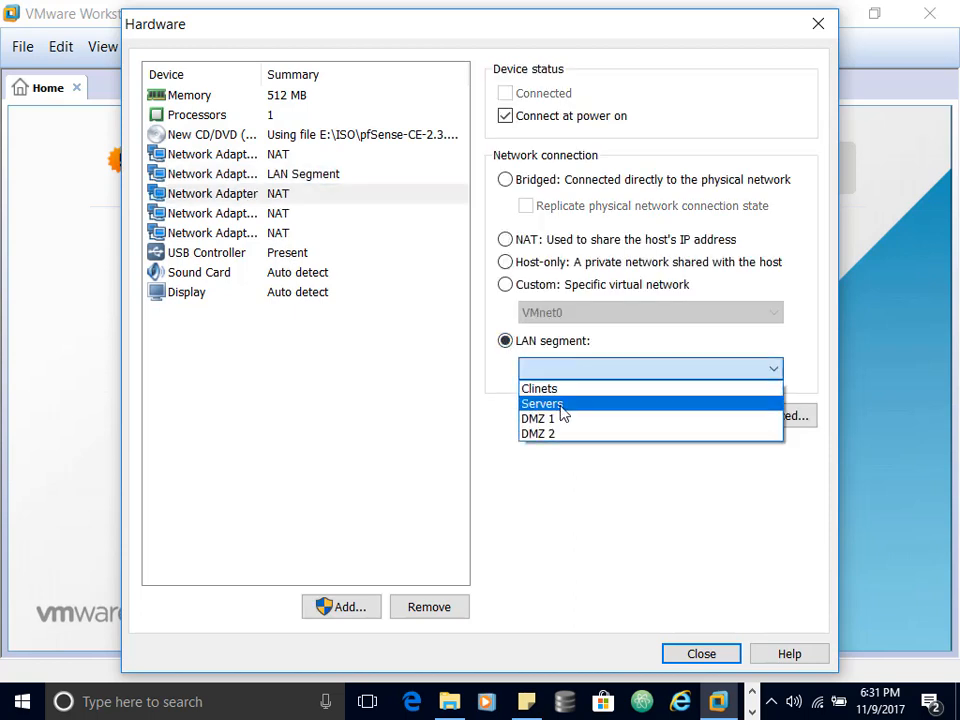
pyautogui.click(562, 404)
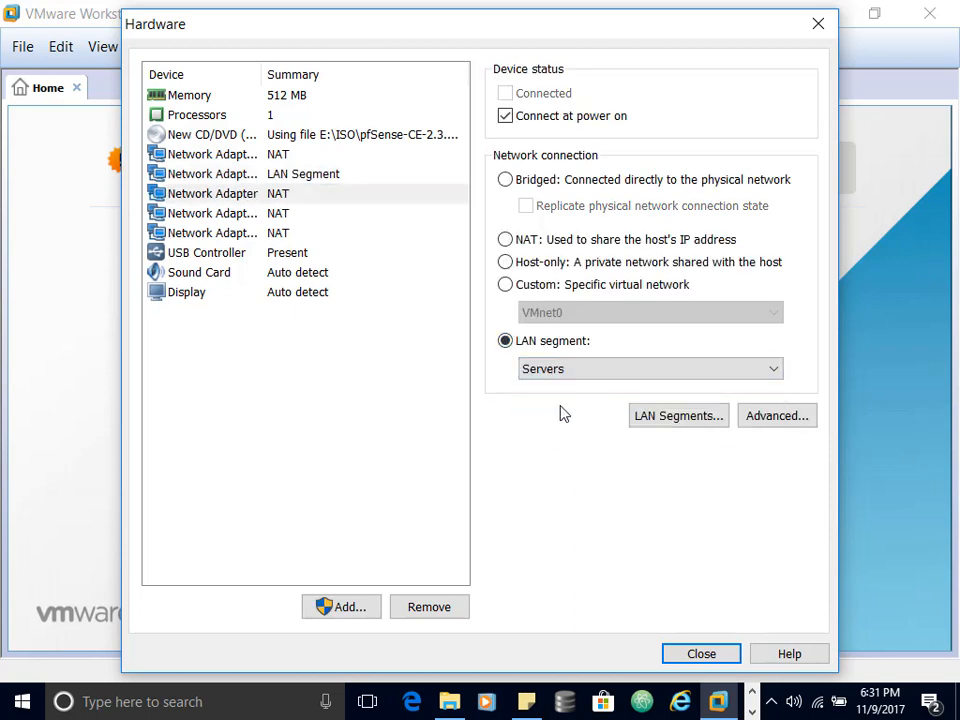
# Step: Put the fourth adapter on DMZ 1 and the fifth on DMZ 2, then close hardware settings
pyautogui.click(289, 214)
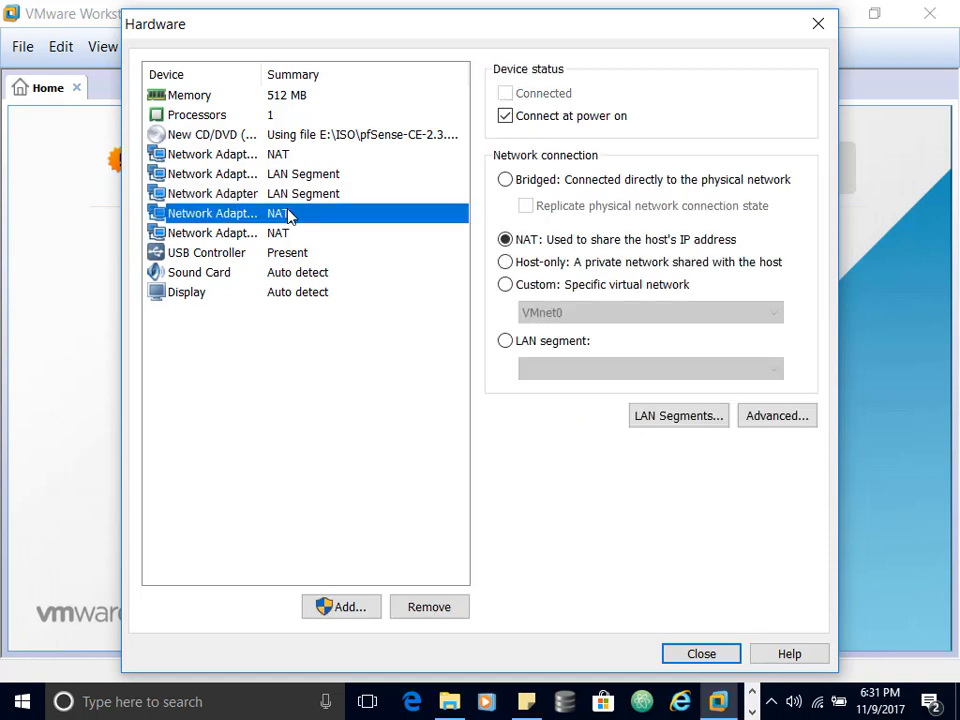
pyautogui.click(506, 341)
pyautogui.click(560, 369)
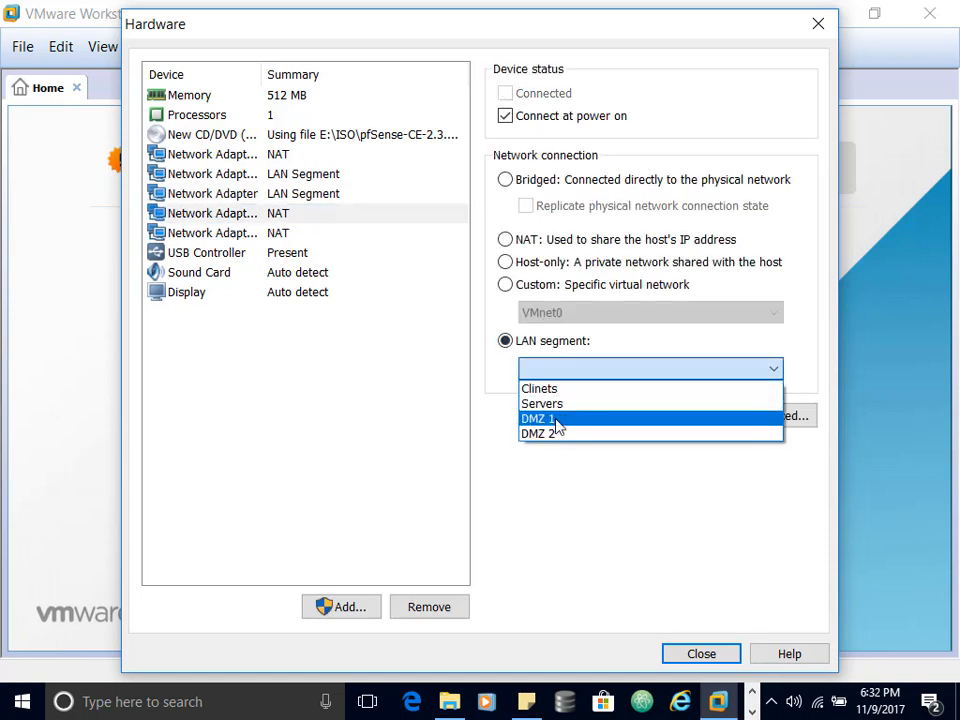
pyautogui.click(553, 419)
pyautogui.click(275, 234)
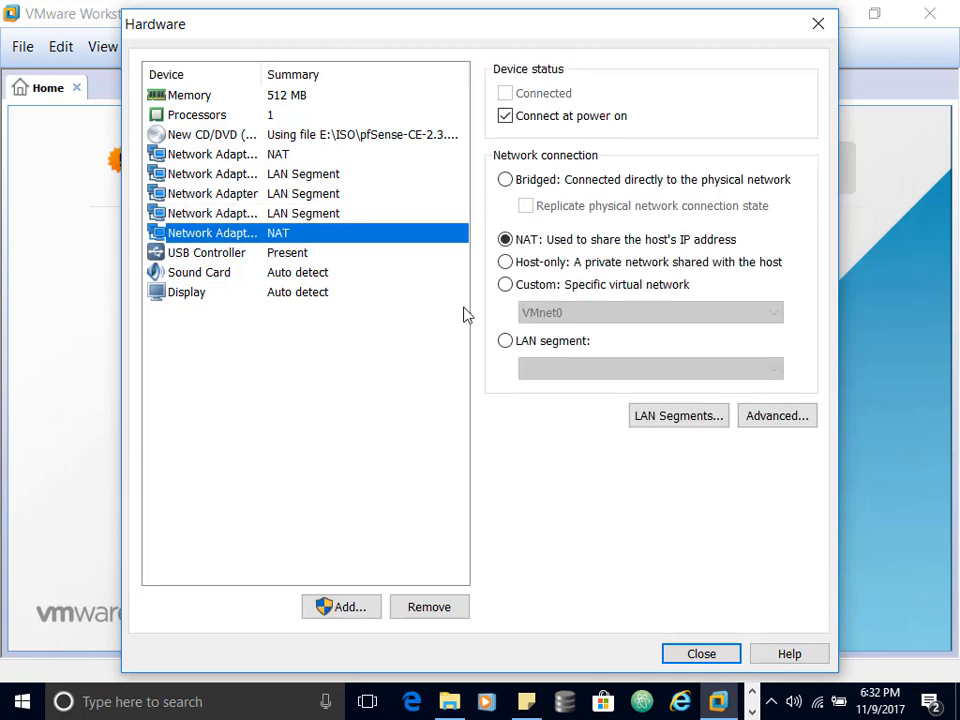
pyautogui.click(506, 341)
pyautogui.click(557, 370)
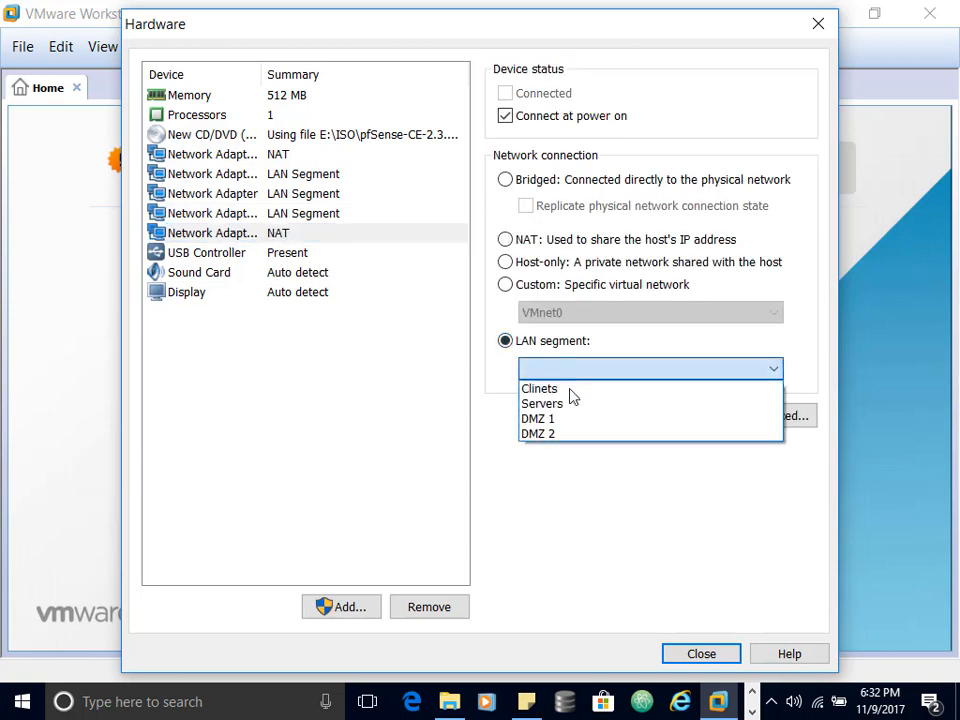
pyautogui.click(570, 442)
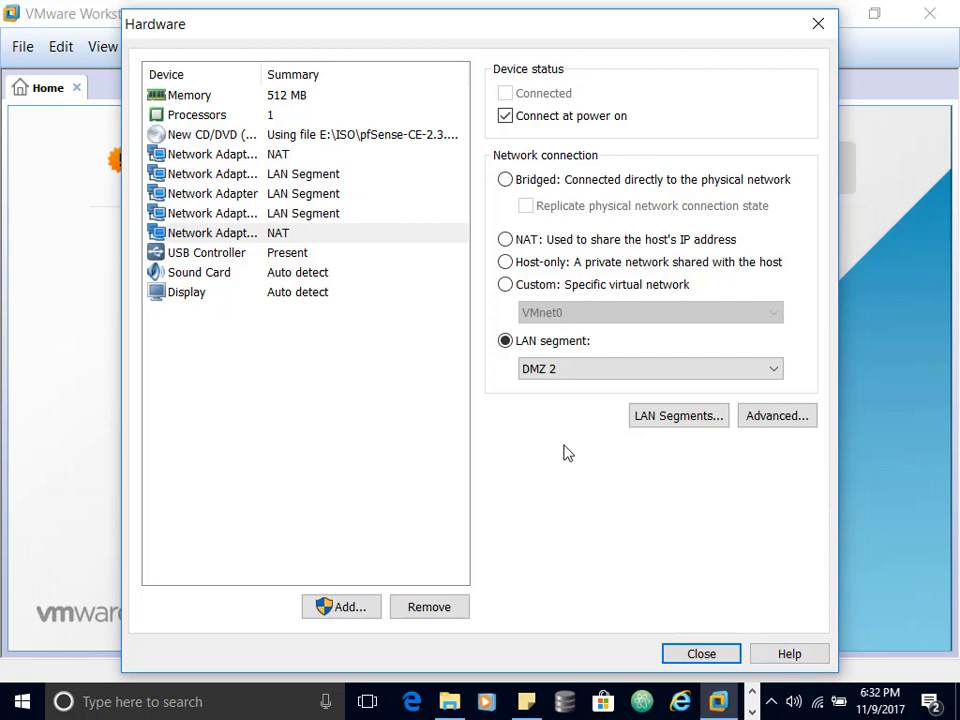
pyautogui.click(702, 663)
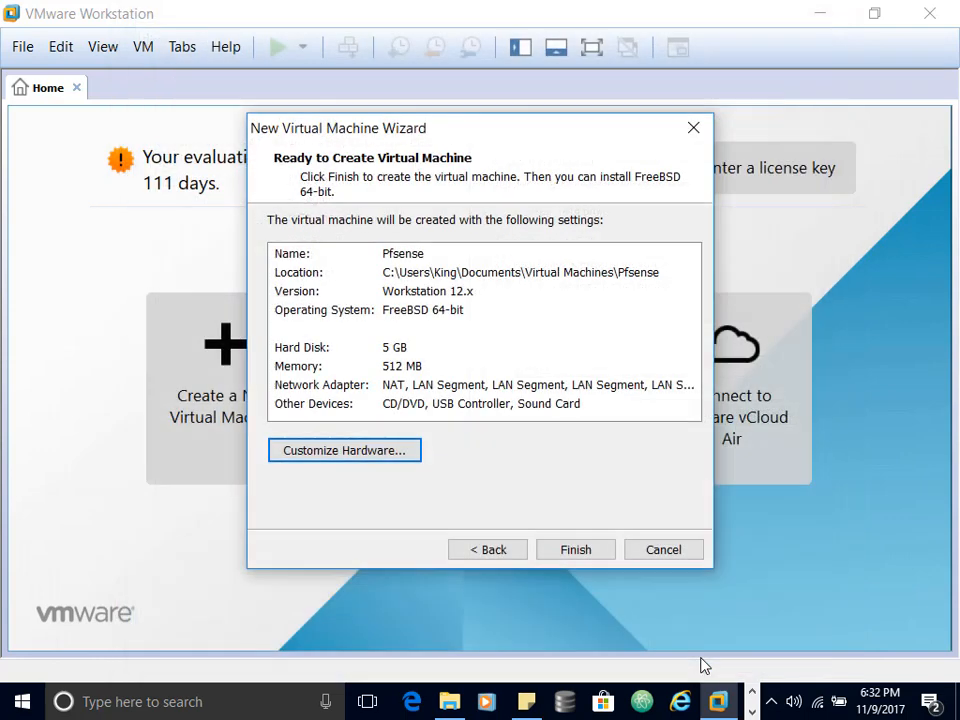
# Step: Finish creating the Pfsense VM and enter its BIOS setup with F2 at boot
pyautogui.click(578, 552)
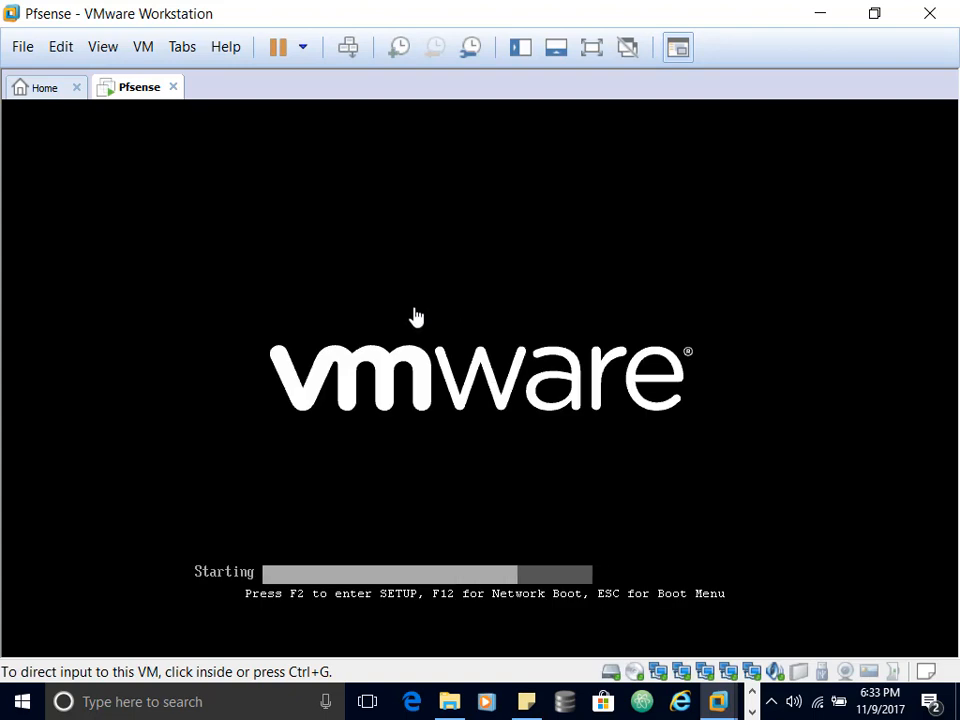
pyautogui.press('F2')
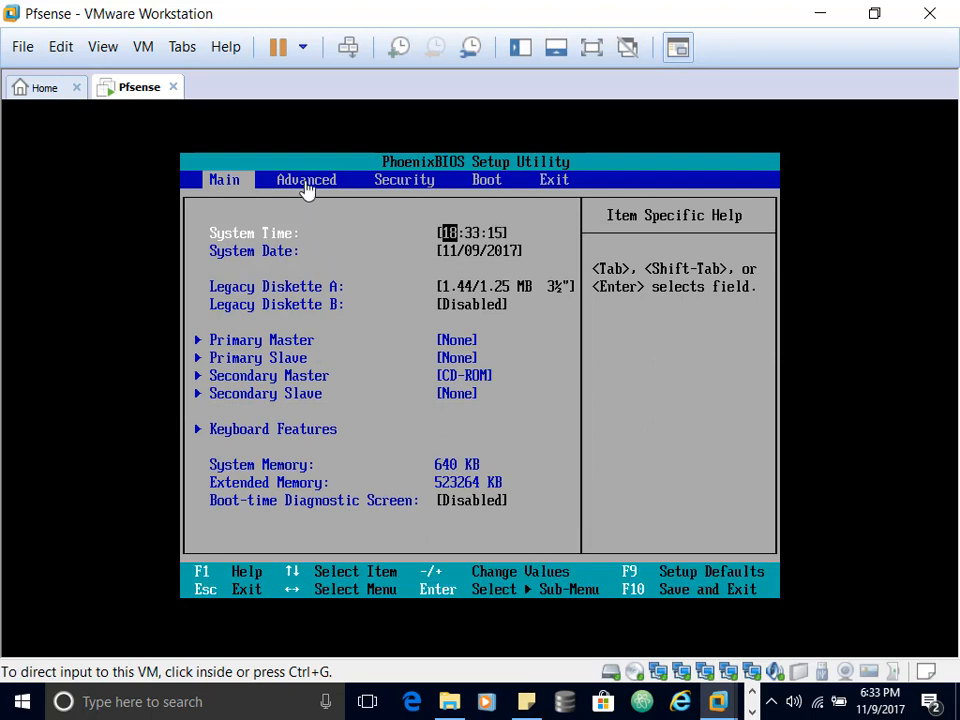
# Step: In Advanced > I/O Device Configuration, set Serial port A and Serial port B to Disabled
pyautogui.click(306, 190)
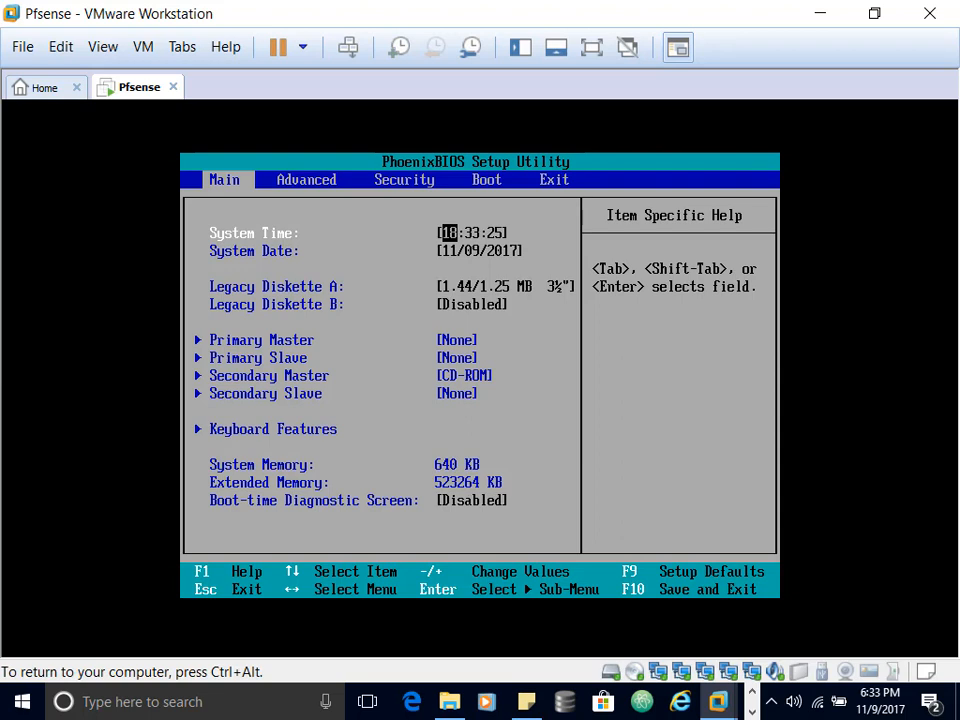
pyautogui.press('Right')
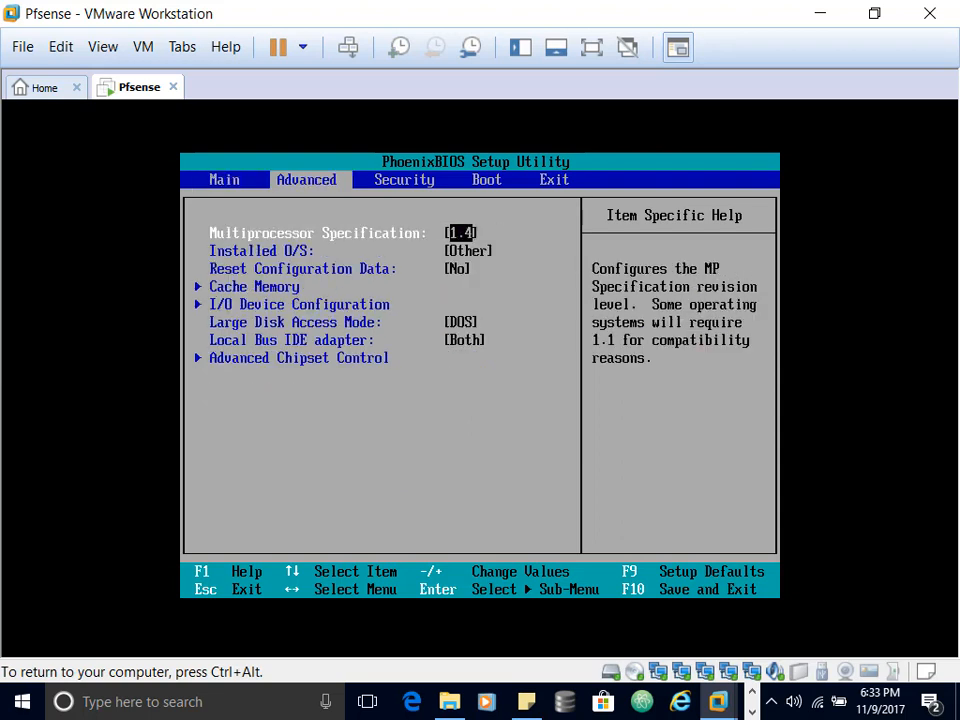
pyautogui.press('Down')
pyautogui.press('Down')
pyautogui.press('Down')
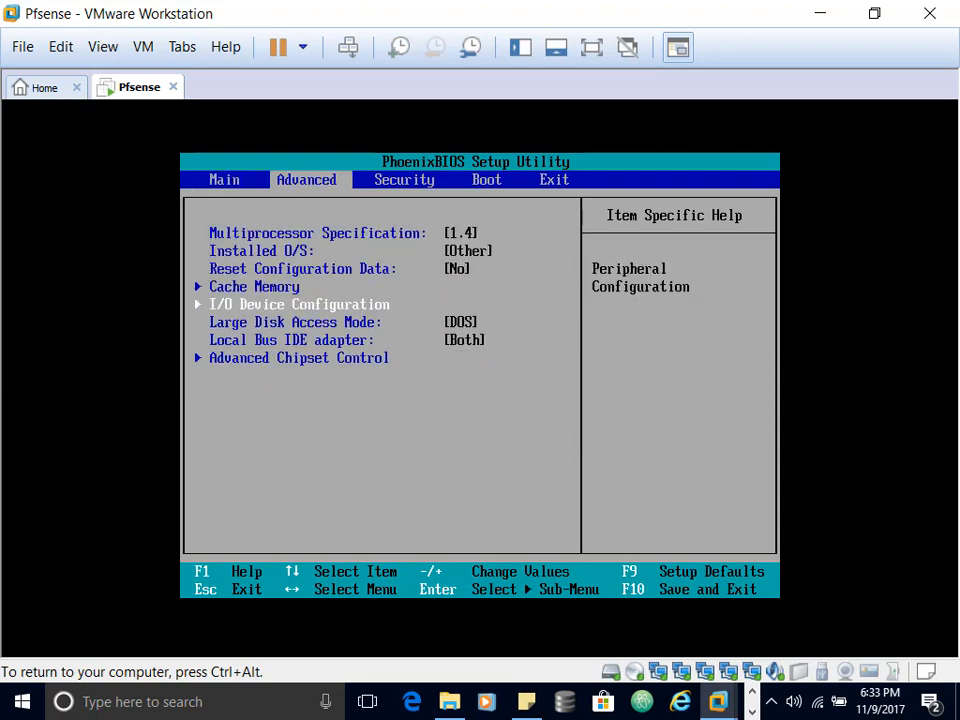
pyautogui.press('Return')
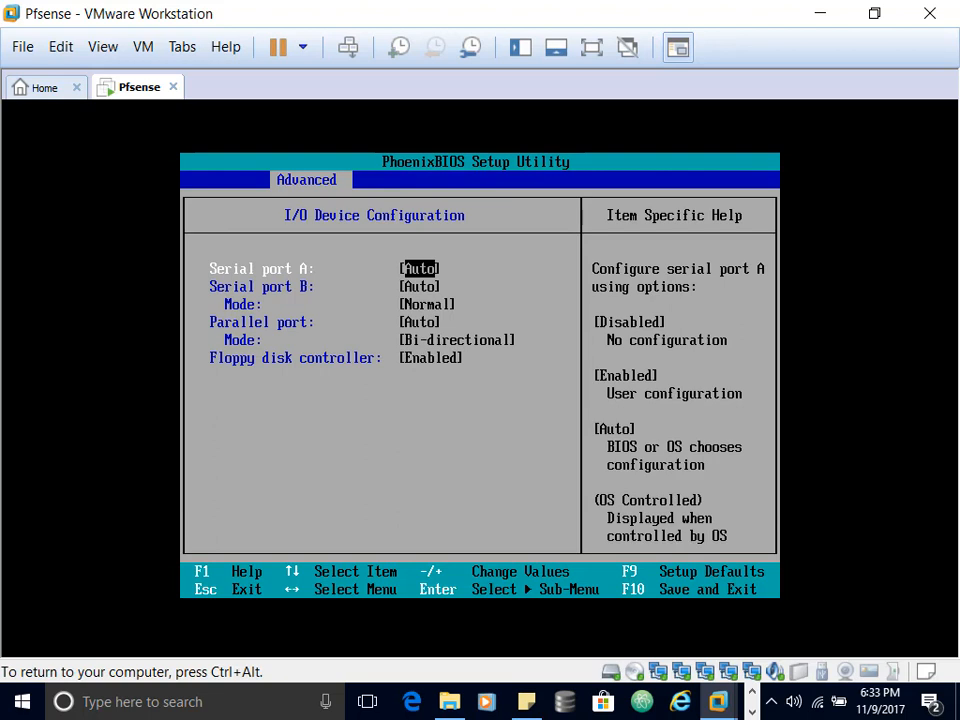
pyautogui.press('Return')
pyautogui.press('Up')
pyautogui.press('Up')
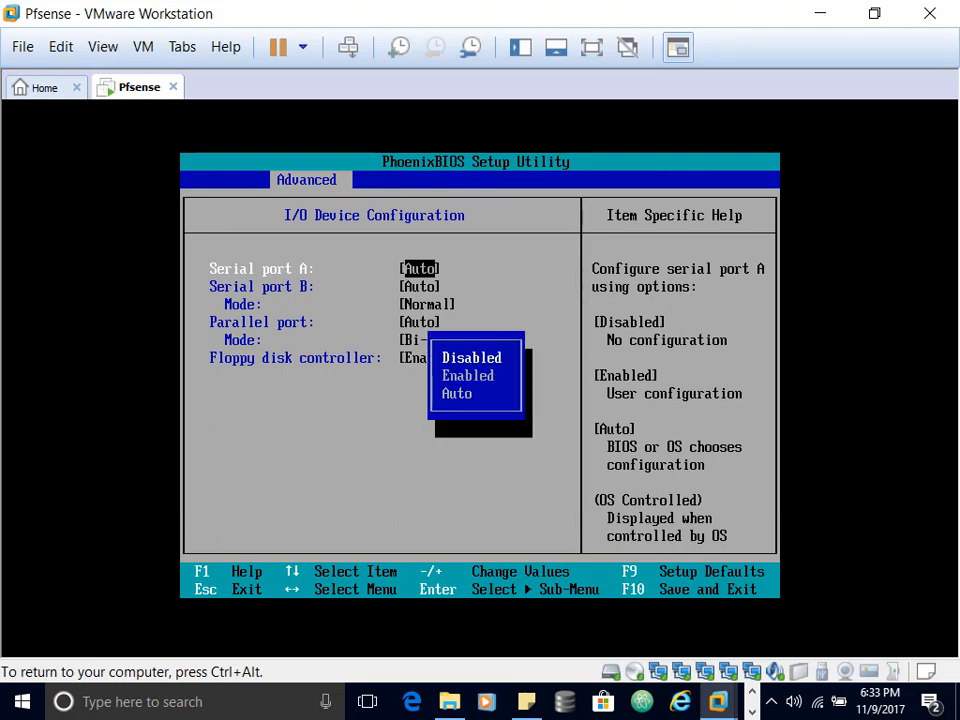
pyautogui.press('Return')
pyautogui.press('Down')
pyautogui.press('Return')
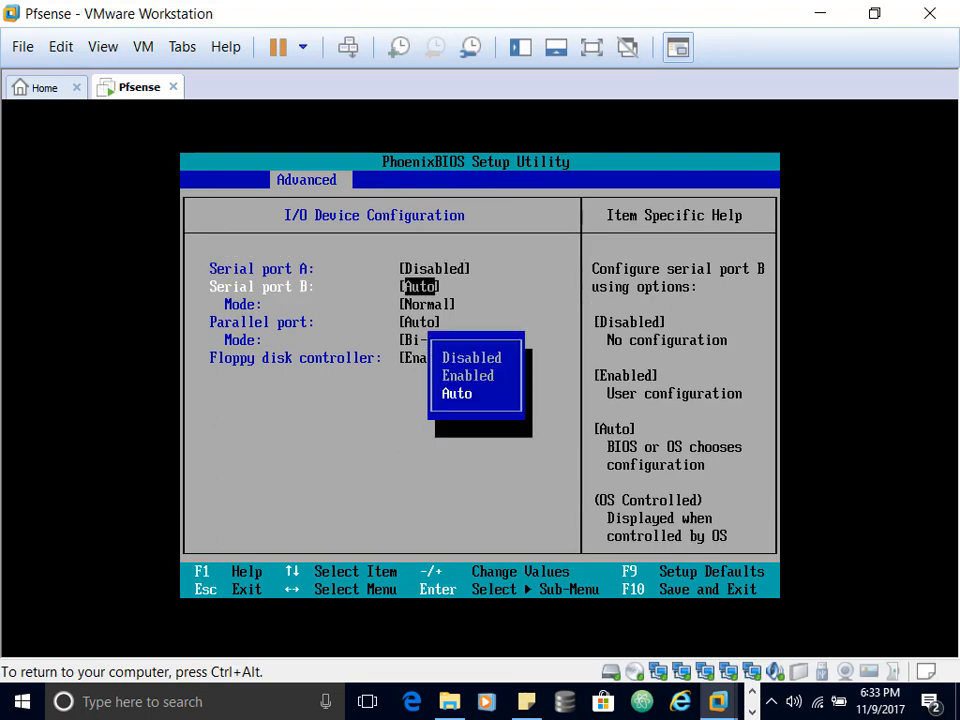
pyautogui.press('Up')
pyautogui.press('Up')
pyautogui.press('Return')
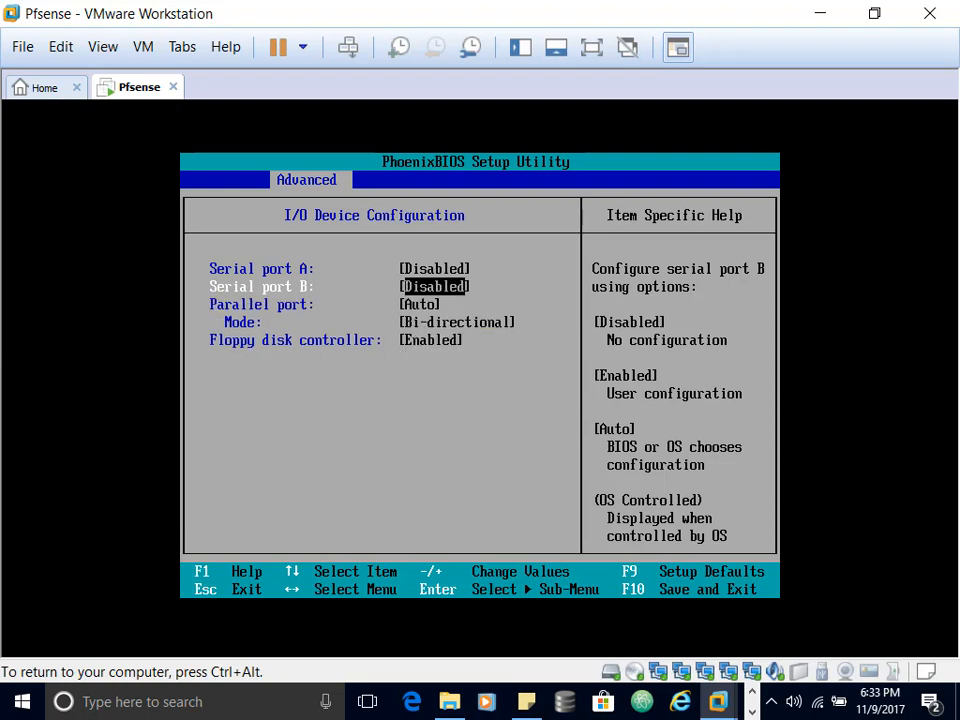
# Step: Disable the parallel port and floppy disk controller, then save and exit with F10
pyautogui.press('Down')
pyautogui.press('Return')
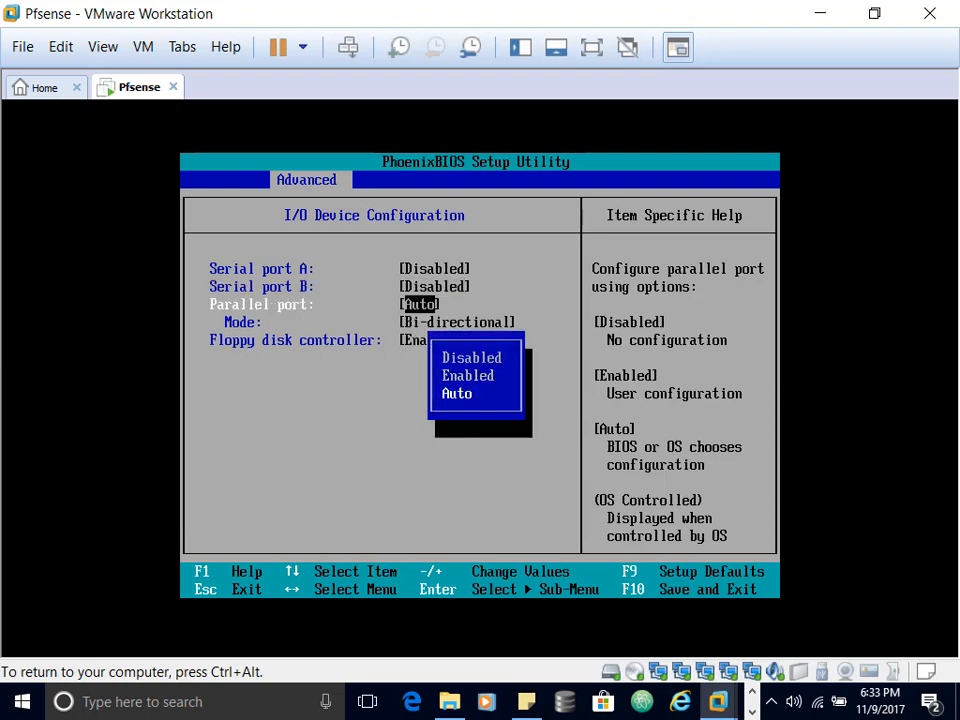
pyautogui.press('Up')
pyautogui.press('Up')
pyautogui.press('Return')
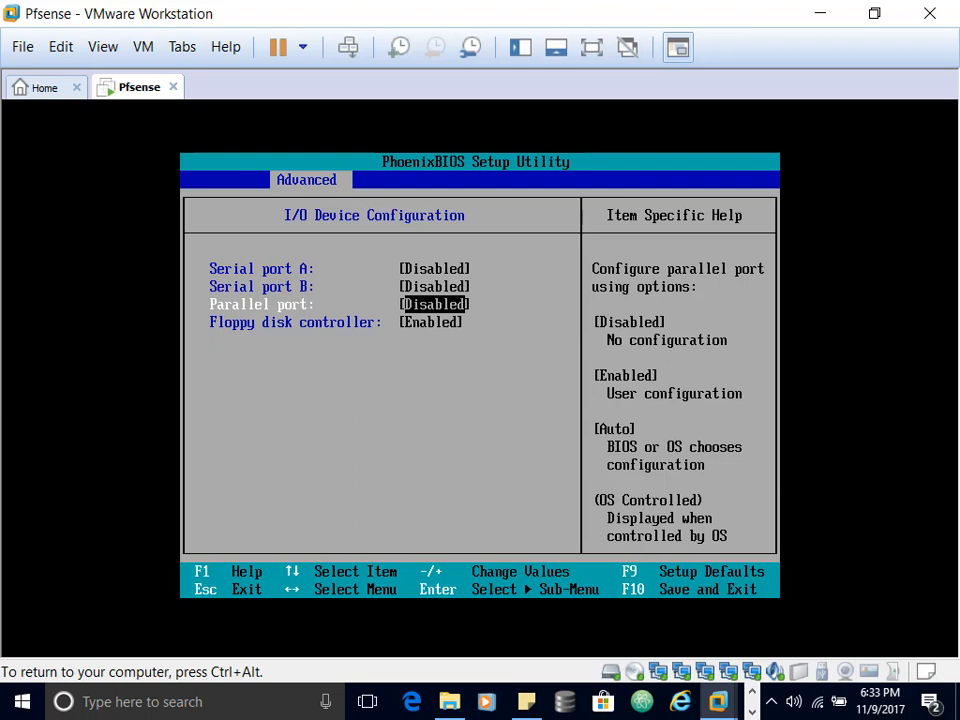
pyautogui.press('Down')
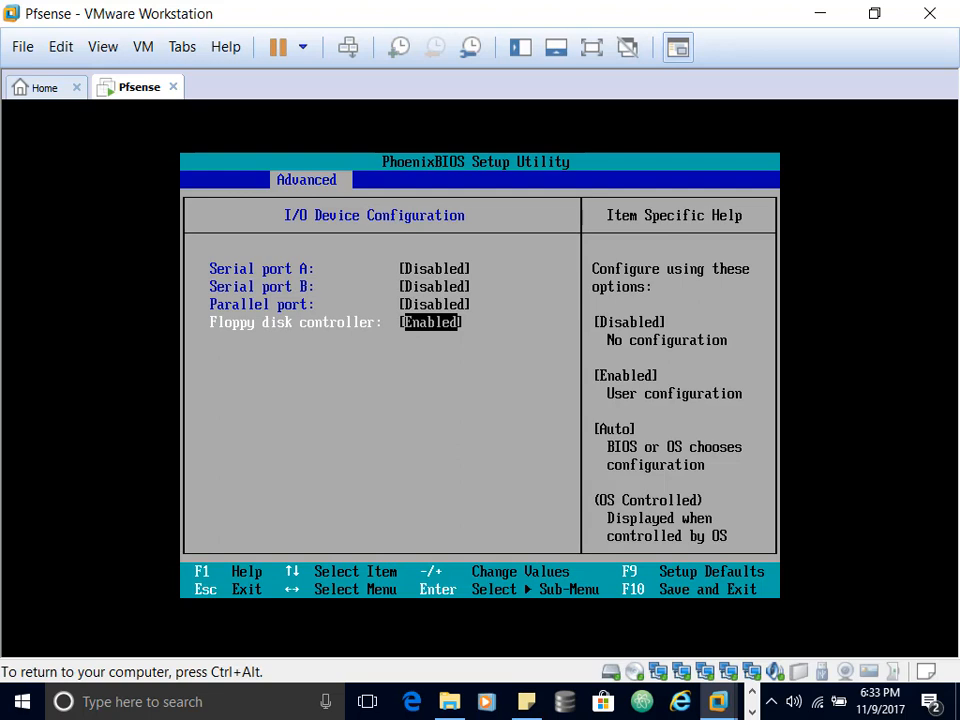
pyautogui.press('Return')
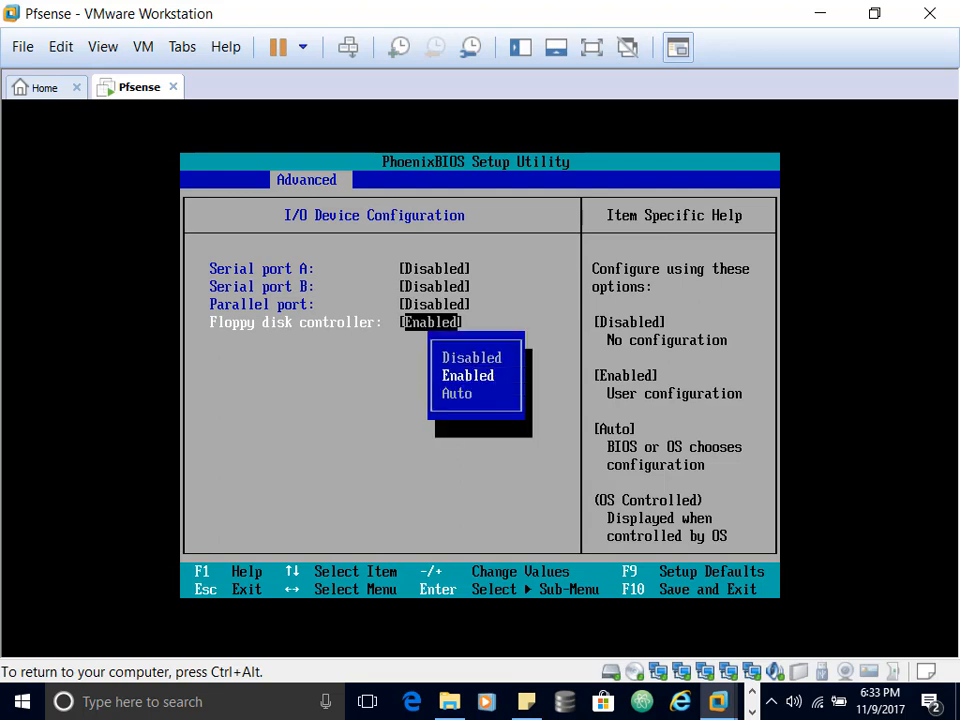
pyautogui.press('Up')
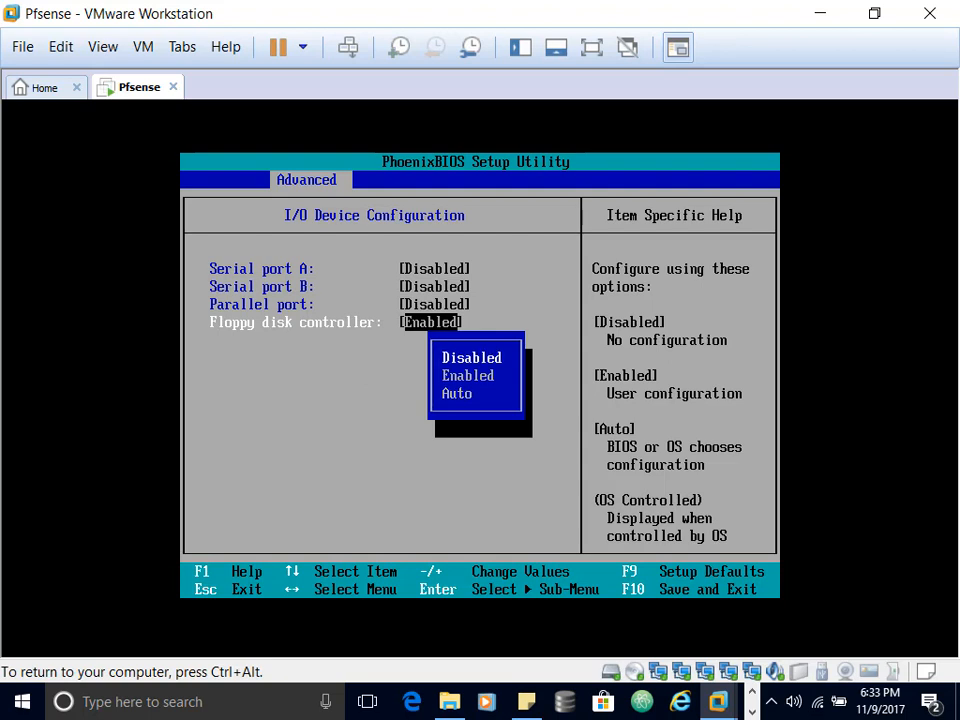
pyautogui.press('Return')
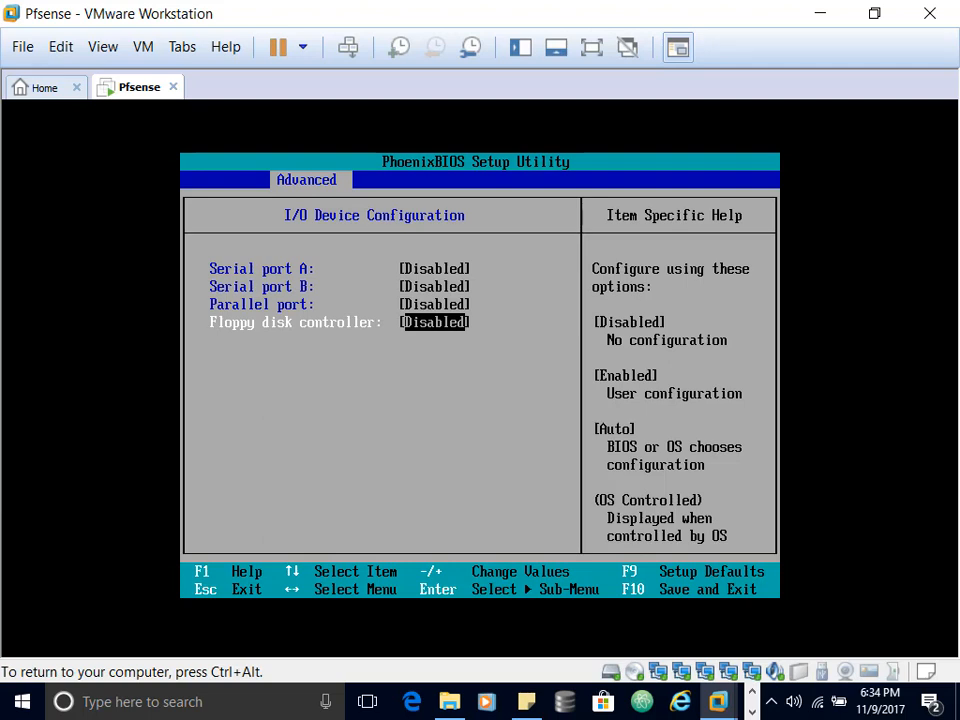
pyautogui.press('F10')
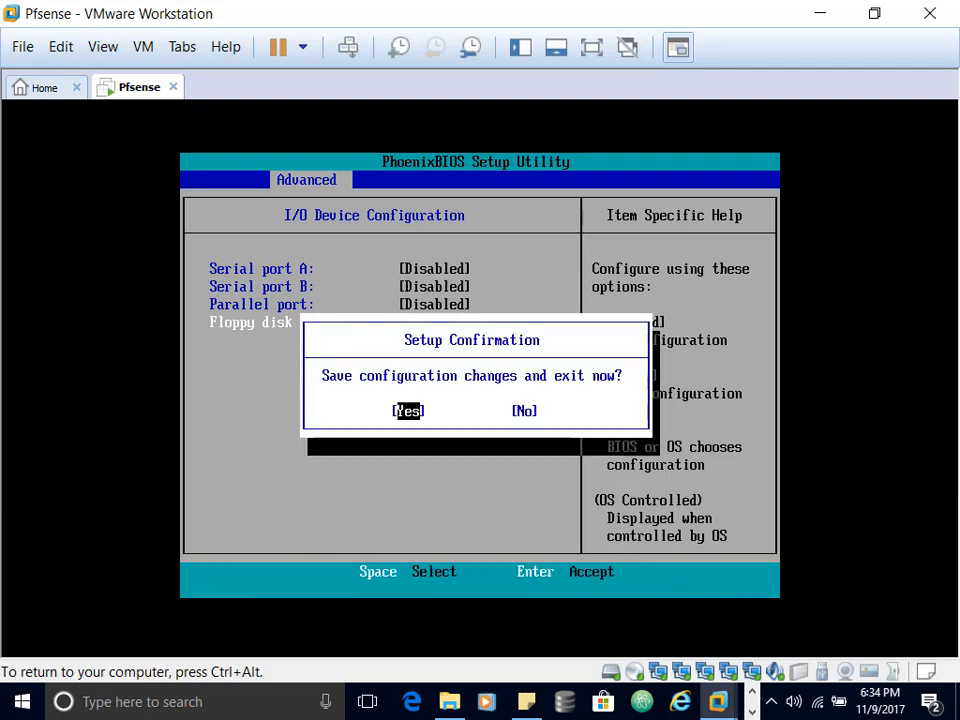
# Step: Confirm the BIOS Setup save so the Pfsense VM restarts and boots from the pfSense 2.3.5 ISO
pyautogui.press('Return')
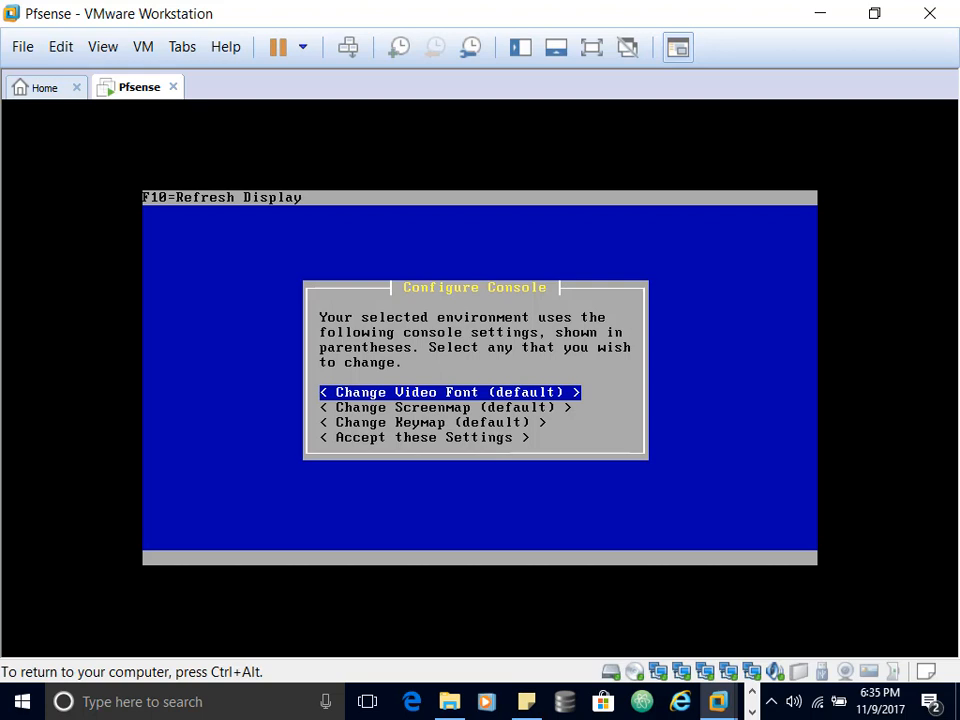
# Step: Accept the default console settings, run Quick/Easy Install confirming the disk erase, then reboot
pyautogui.press('Down')
pyautogui.press('Down')
pyautogui.press('Down')
pyautogui.press('Return')
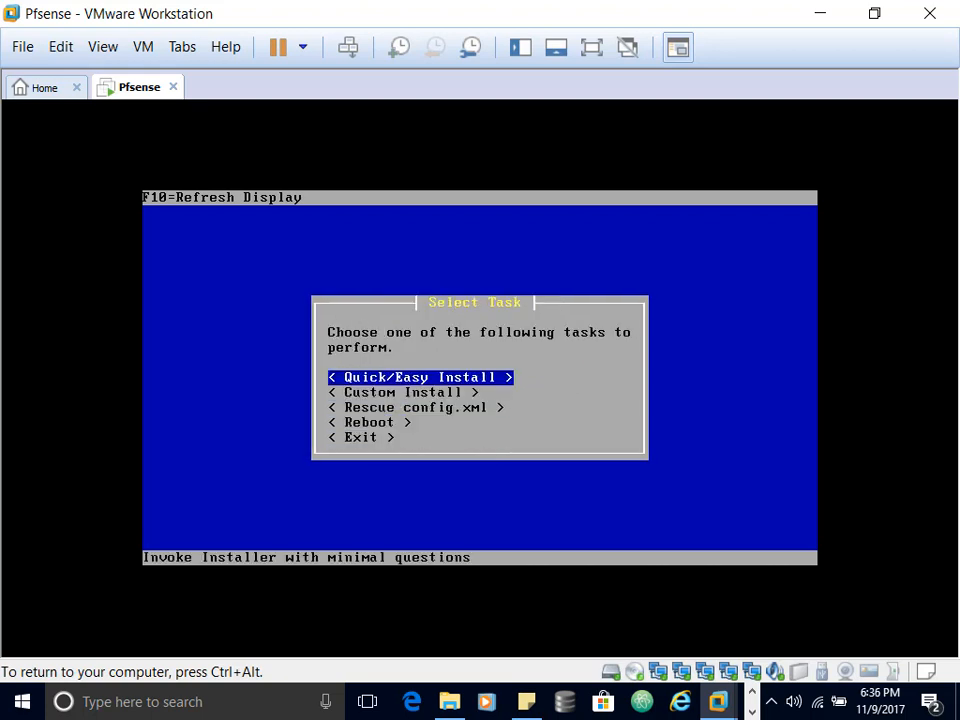
pyautogui.press('Return')
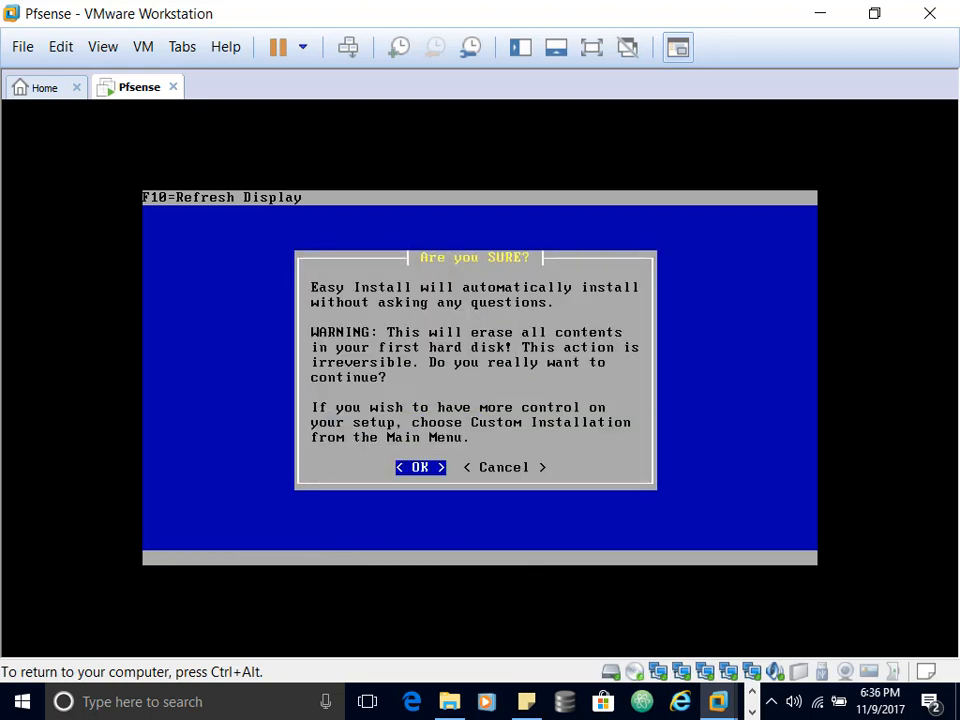
pyautogui.press('Return')
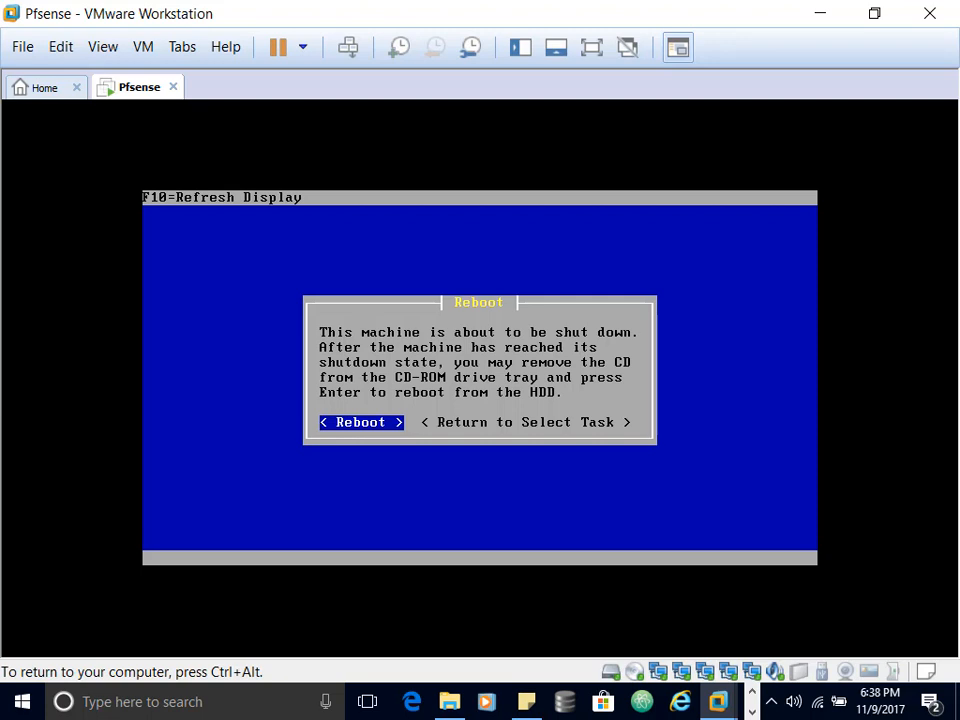
pyautogui.press('Return')
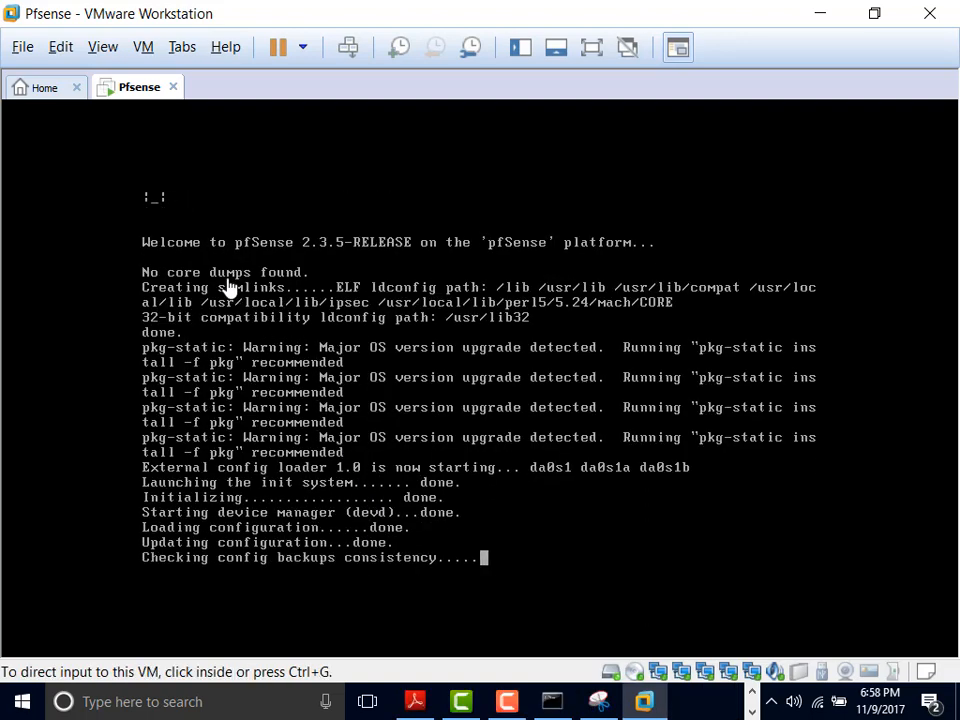
# Step: Review the Pfsense VM's network adapter settings without changes, then maximize the VMware window
pyautogui.click(143, 48)
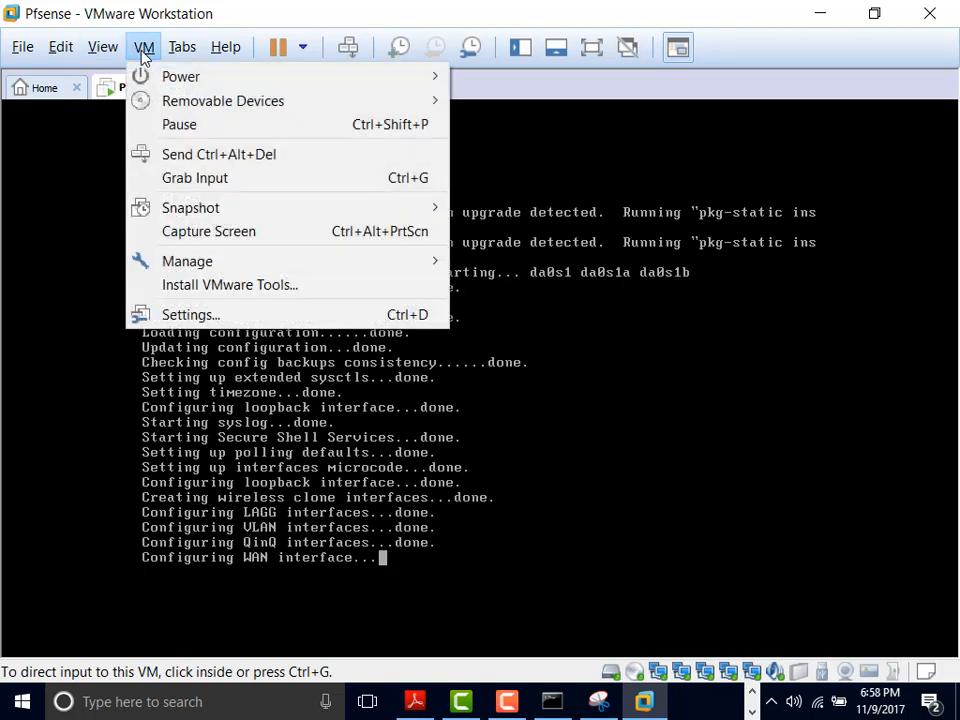
pyautogui.click(238, 318)
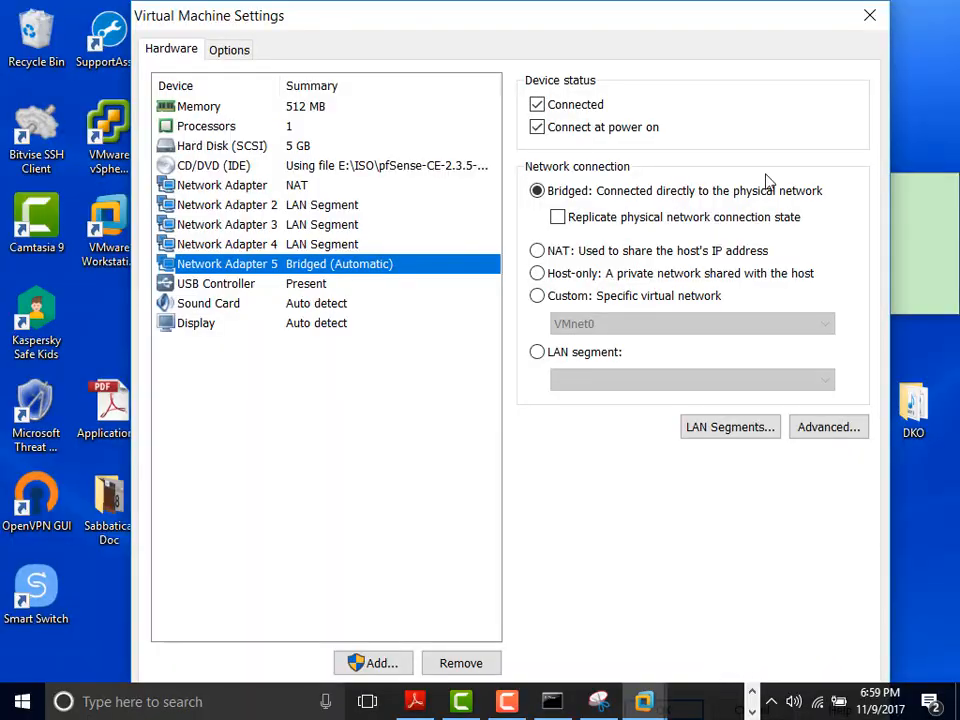
pyautogui.click(873, 17)
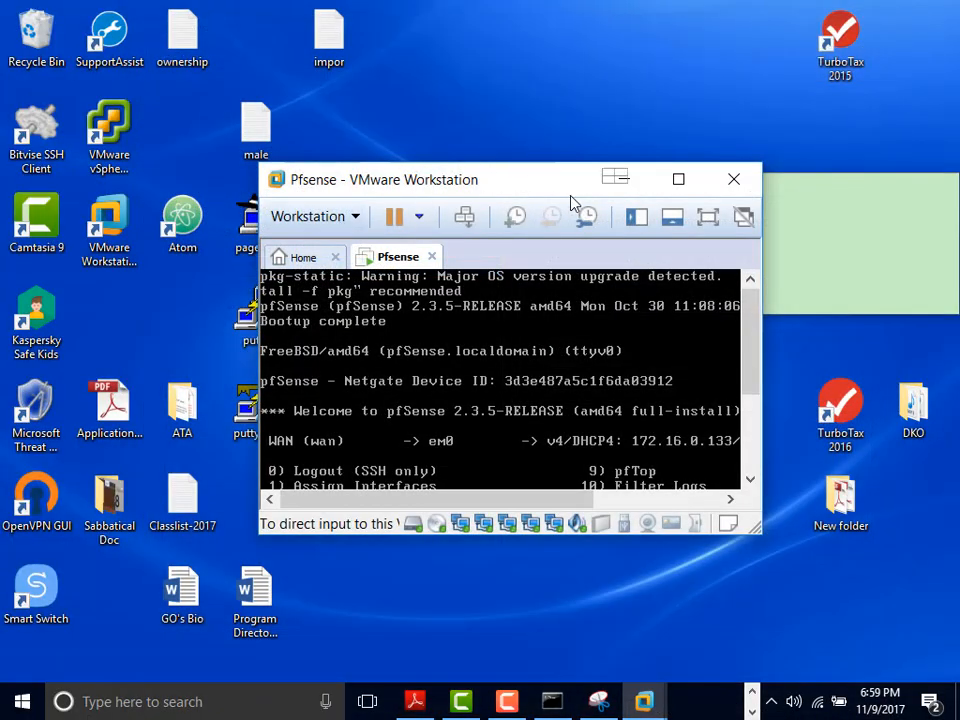
pyautogui.click(678, 182)
pyautogui.click(143, 48)
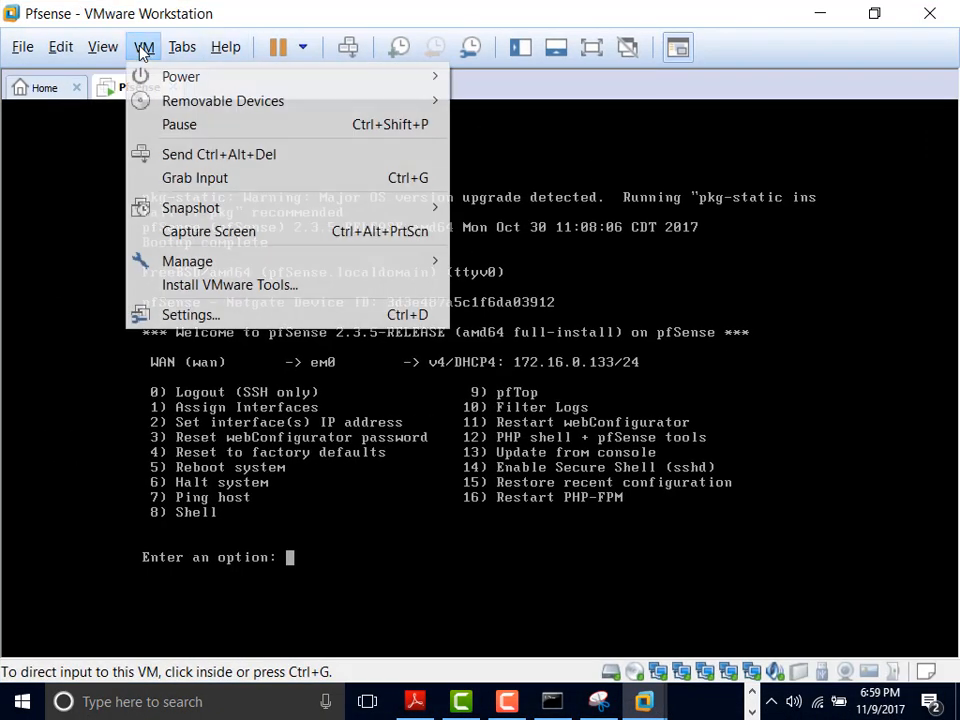
pyautogui.click(745, 10)
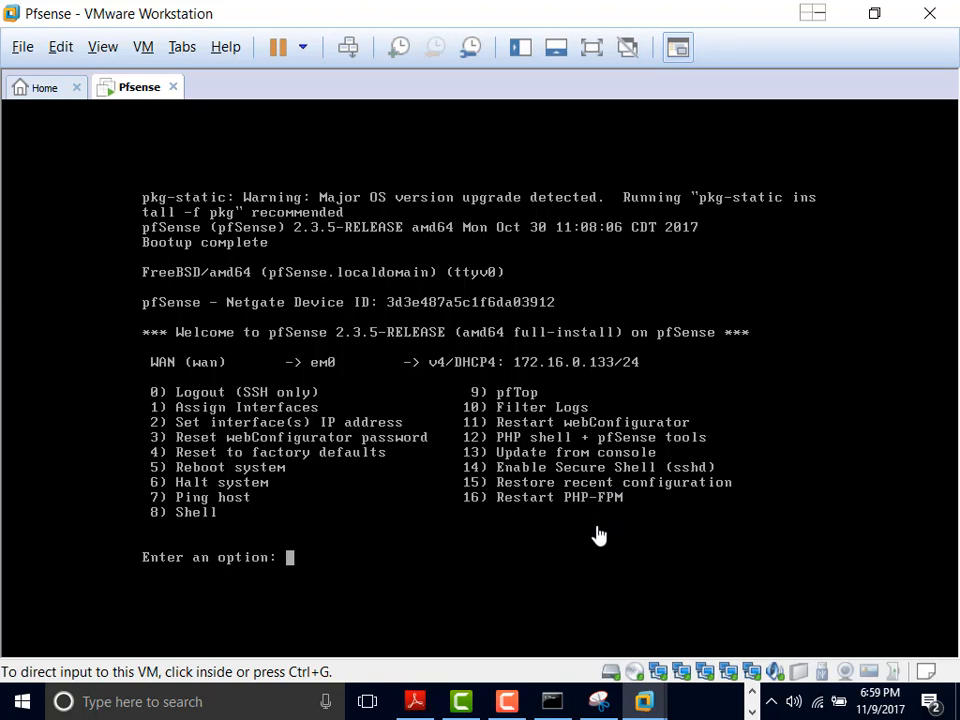
# Step: Start pfSense's Assign Interfaces option 1 and answer n to setting up VLANs
pyautogui.click(431, 551)
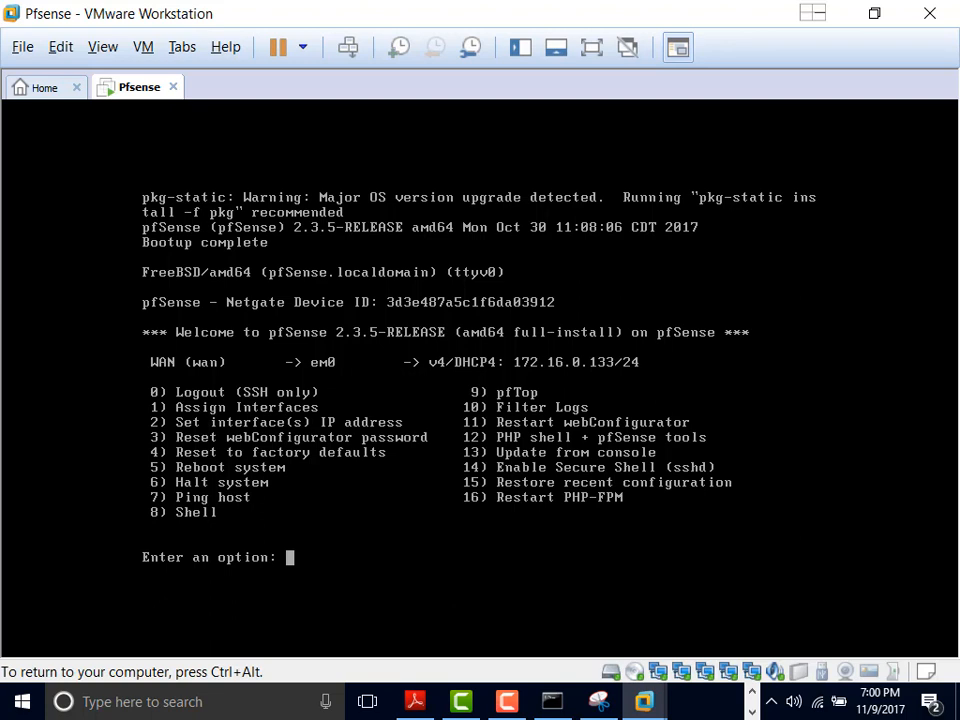
pyautogui.write('1')
pyautogui.press('Return')
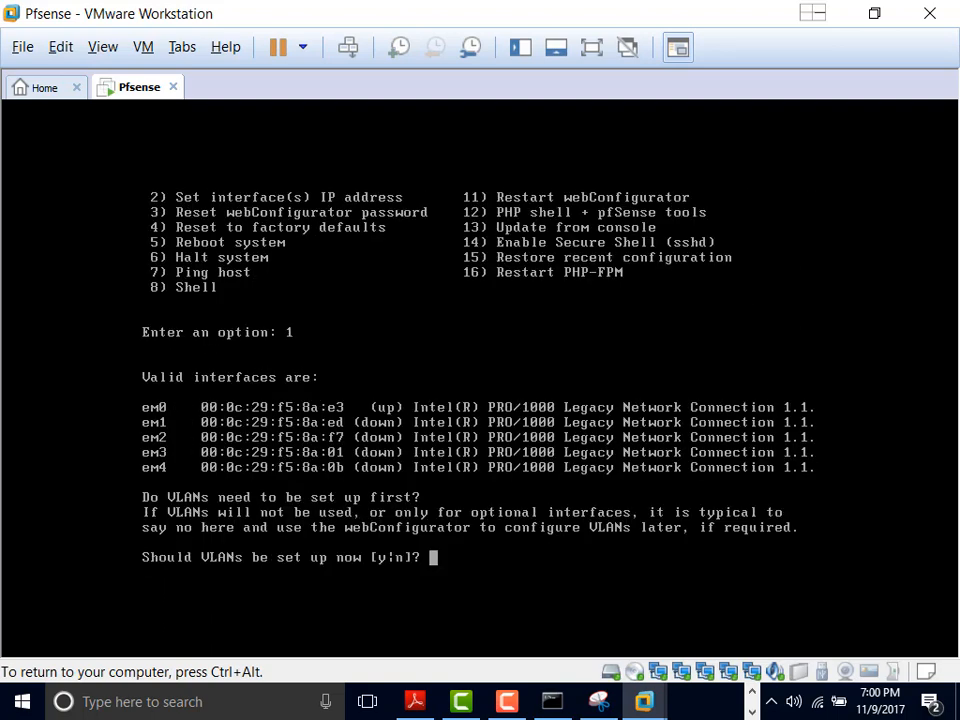
pyautogui.write('n')
pyautogui.press('Return')
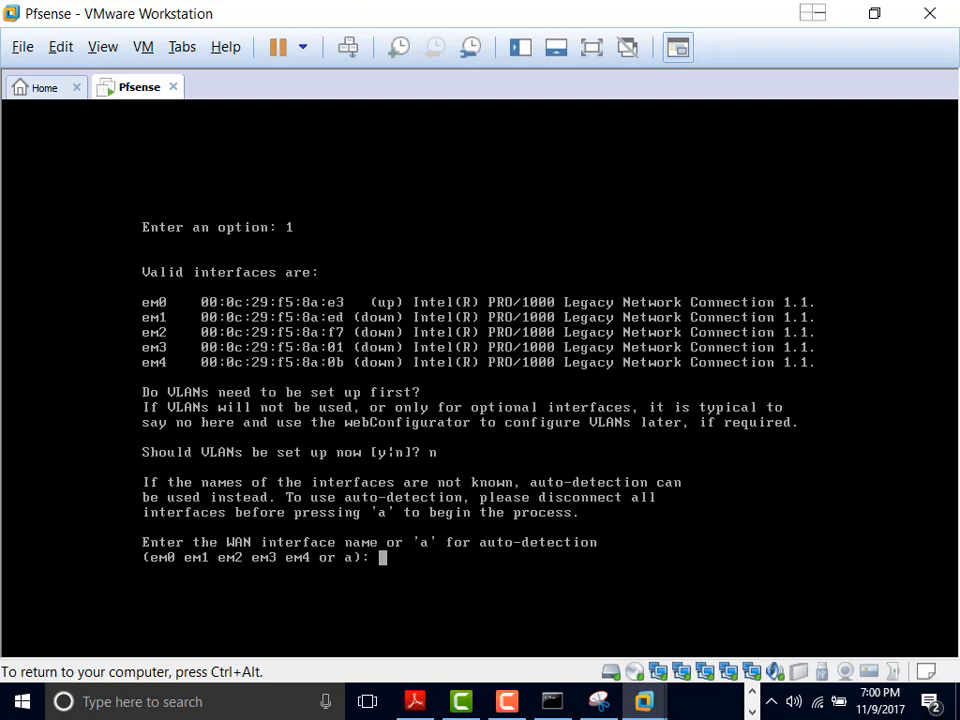
# Step: Enter em0 as the WAN interface, correcting the mistyped em1
pyautogui.write('em1')
pyautogui.press('BackSpace')
pyautogui.press('BackSpace')
pyautogui.press('BackSpace')
pyautogui.write('em0')
pyautogui.press('Return')
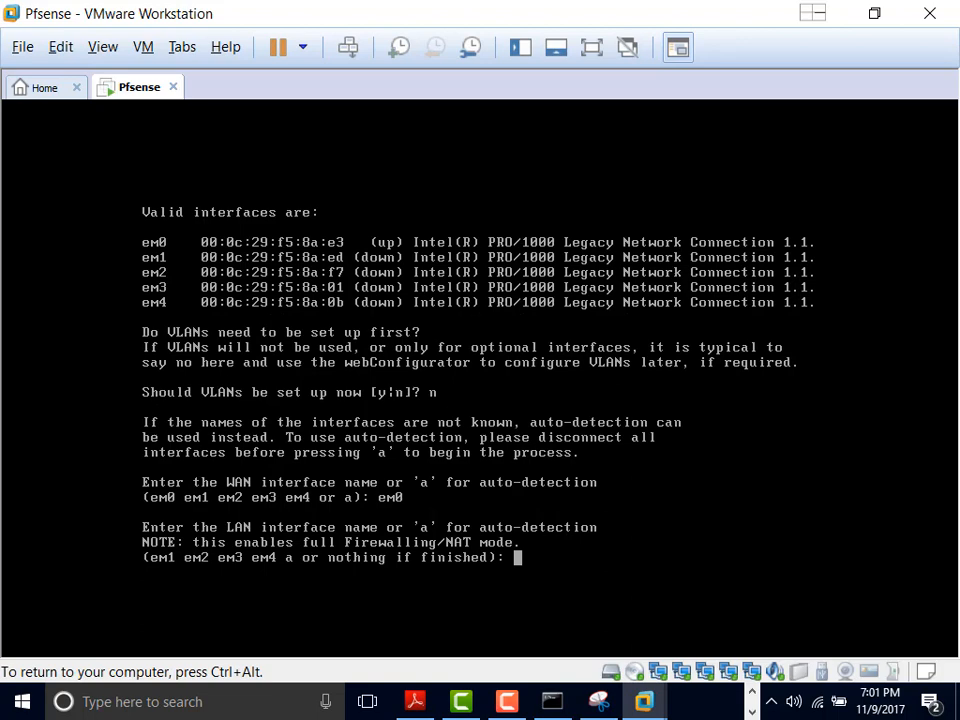
# Step: Leave LAN unassigned, proceed with the WAN-only assignment, and answer n to removing the LAN IP
pyautogui.press('Return')
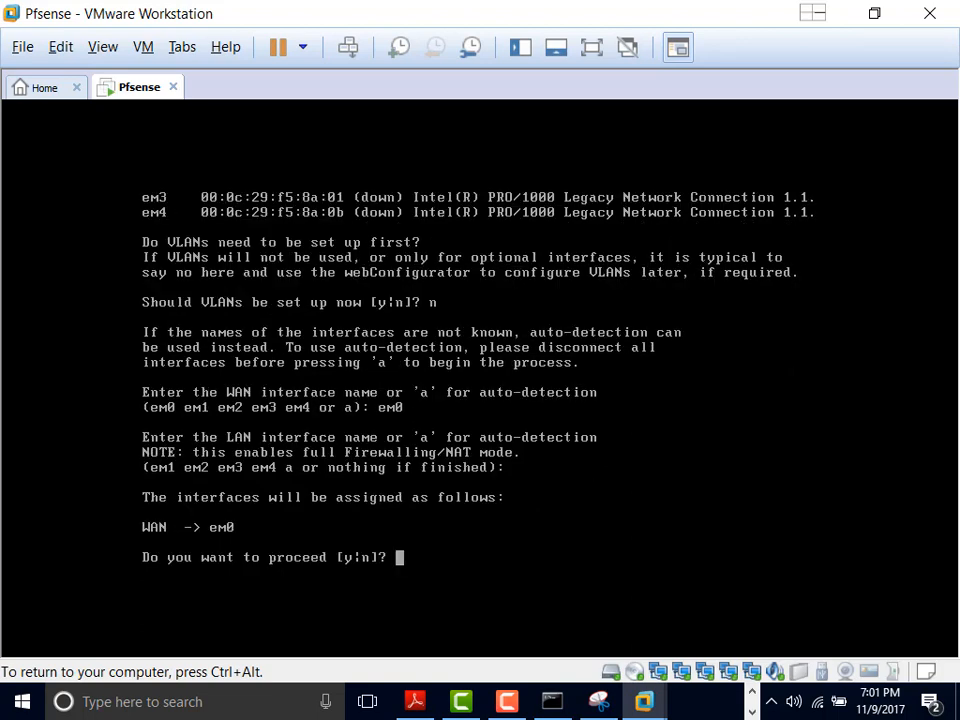
pyautogui.write('y')
pyautogui.press('Return')
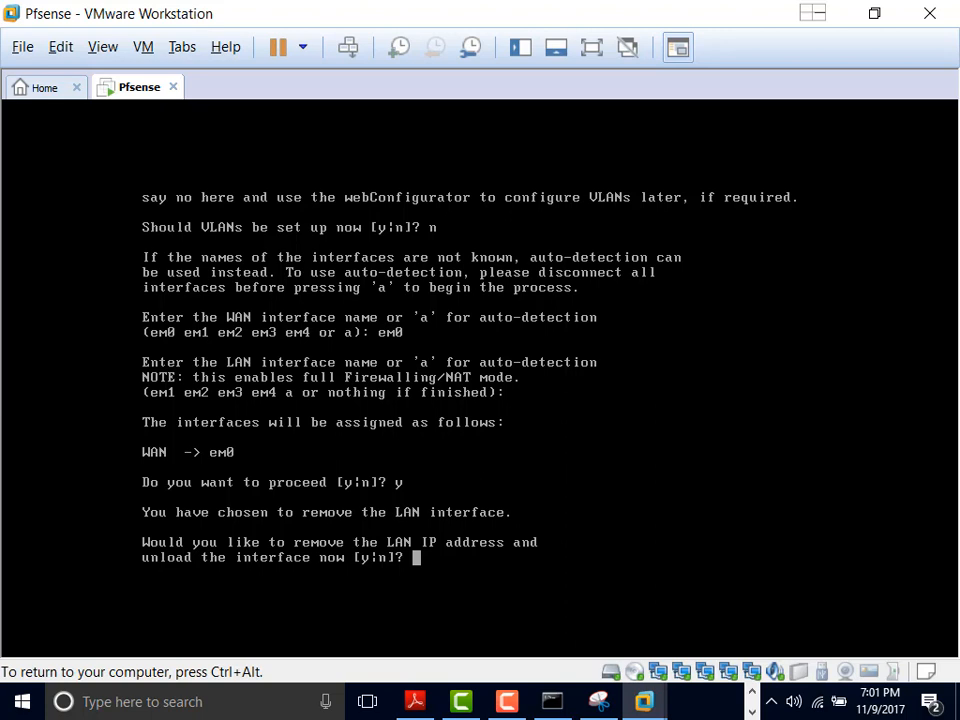
pyautogui.write('n')
pyautogui.press('Return')
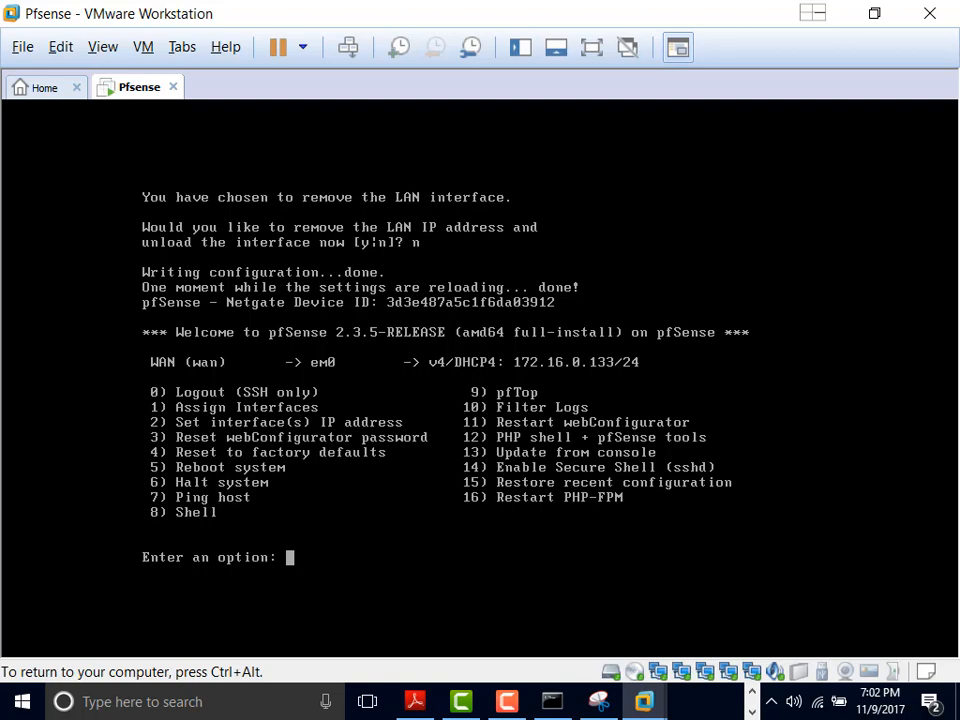
# Step: Restart interface assignment with option 1, answer n to VLANs, and refocus the VM console
pyautogui.write('1')
pyautogui.press('Return')
pyautogui.write('n')
pyautogui.press('Return')
pyautogui.hotkey('ctrl', 'alt')
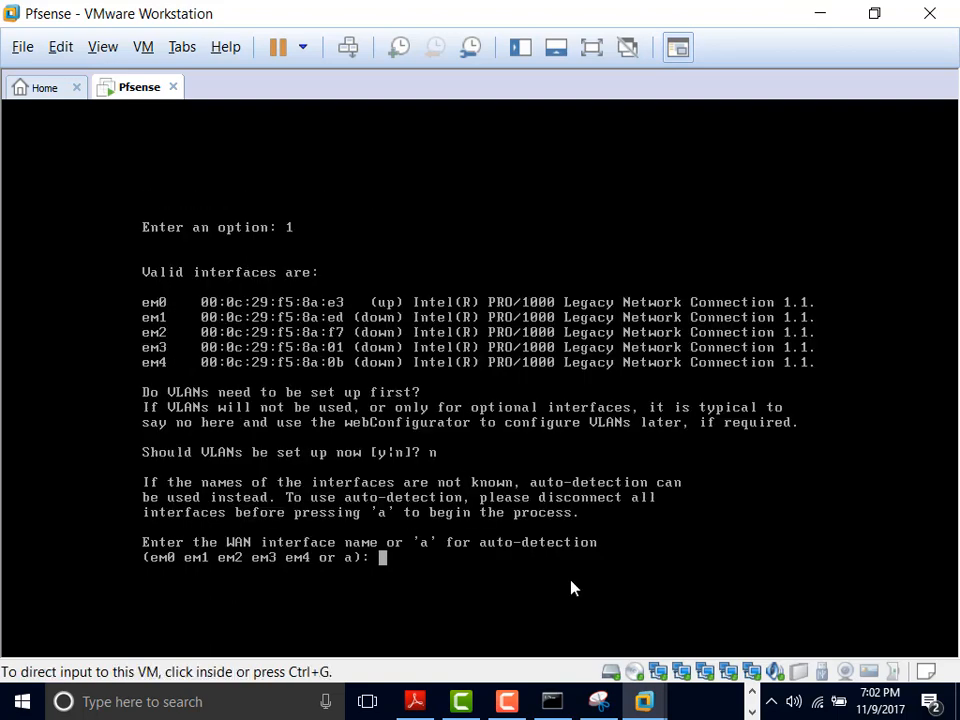
pyautogui.click(572, 586)
# Step: Assign em0 as WAN and em1 as LAN, skip optional interfaces, and confirm with y
pyautogui.write('em')
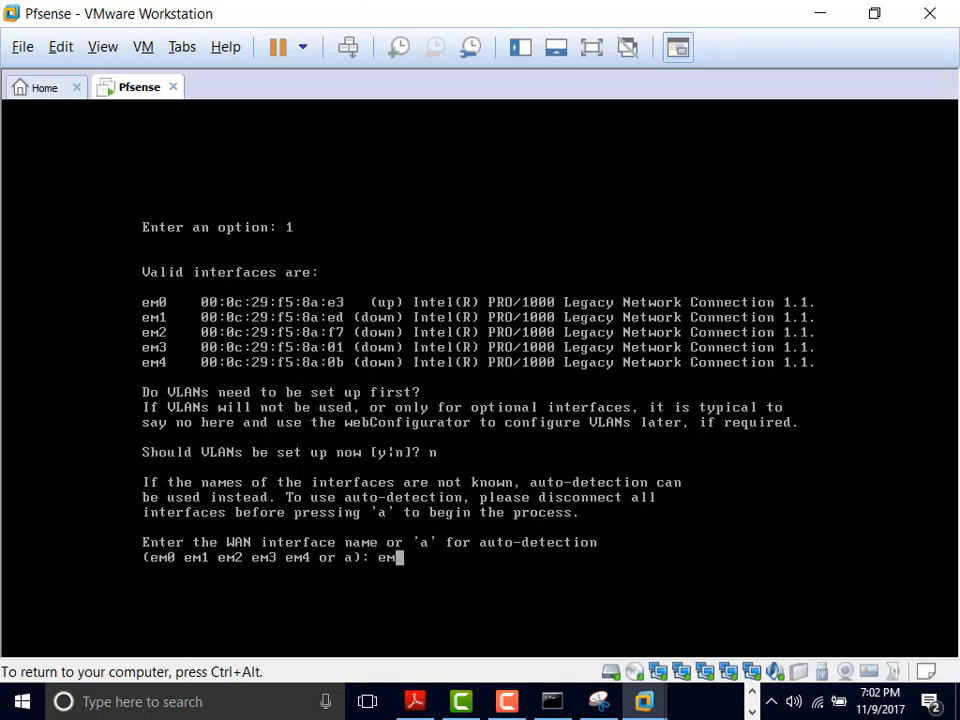
pyautogui.write('0')
pyautogui.press('Return')
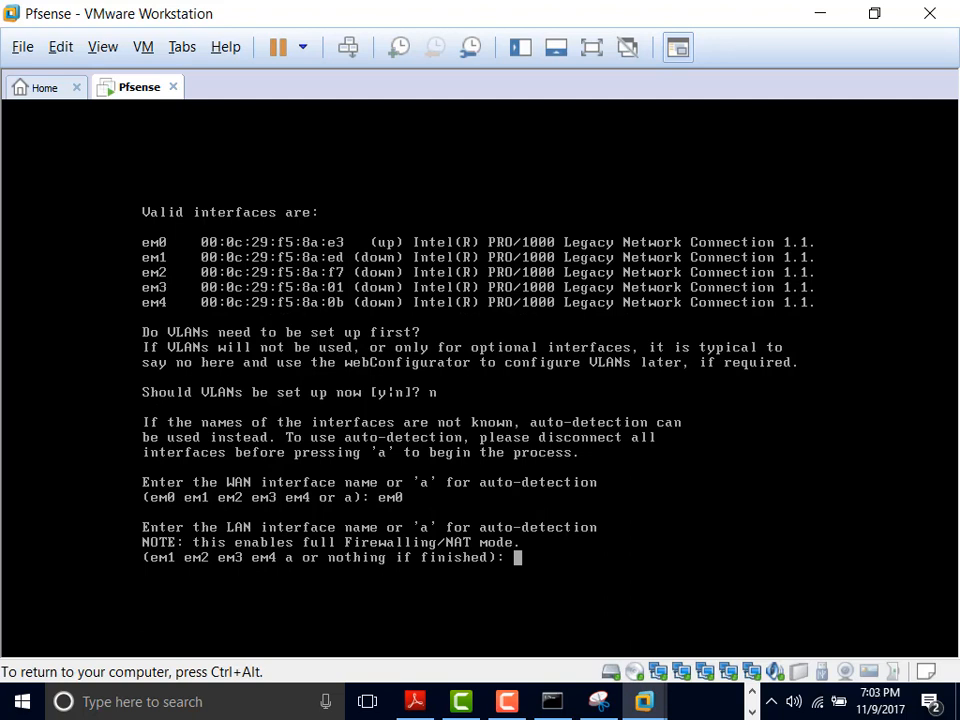
pyautogui.write('em1')
pyautogui.press('Return')
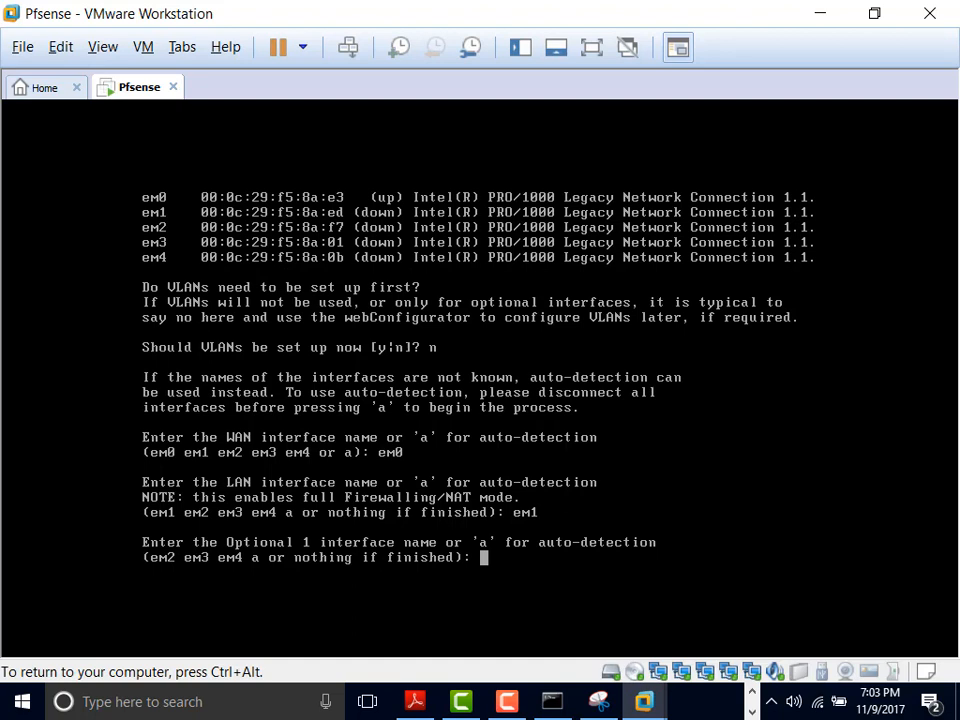
pyautogui.press('Return')
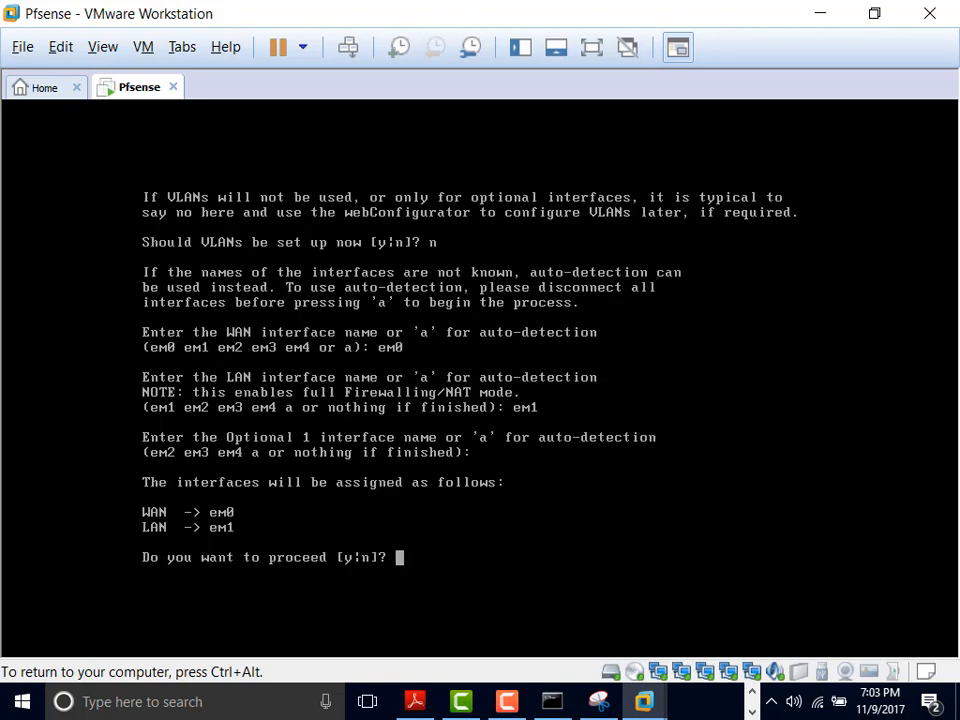
pyautogui.write('y')
pyautogui.press('Return')
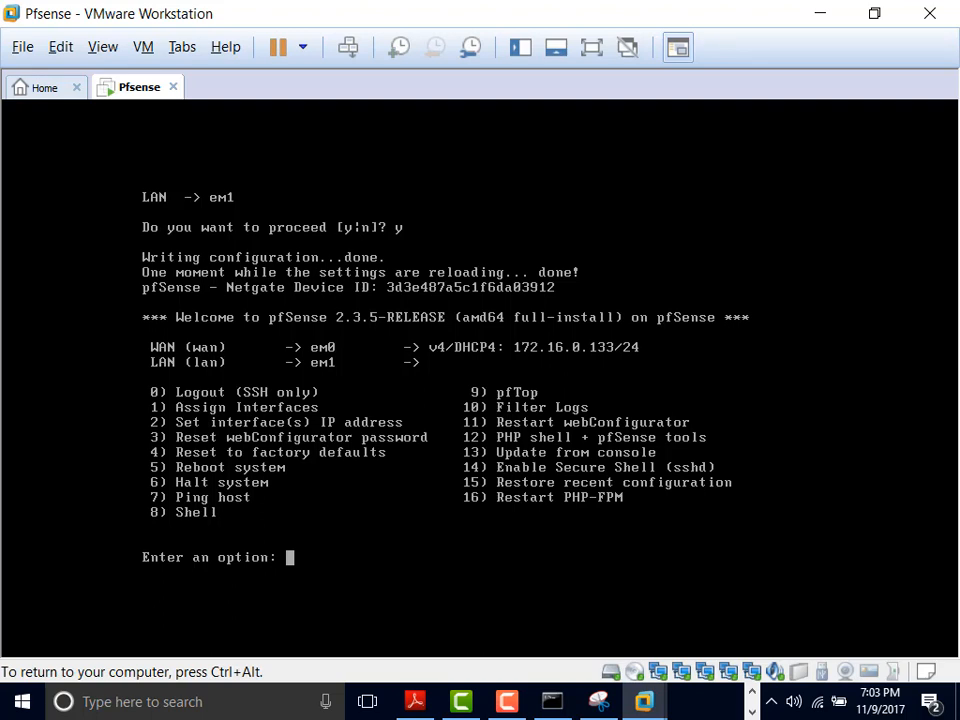
# Step: Reassign interfaces again via option 1 with no VLANs, WAN em0 and LAN em1
pyautogui.write('1')
pyautogui.press('Return')
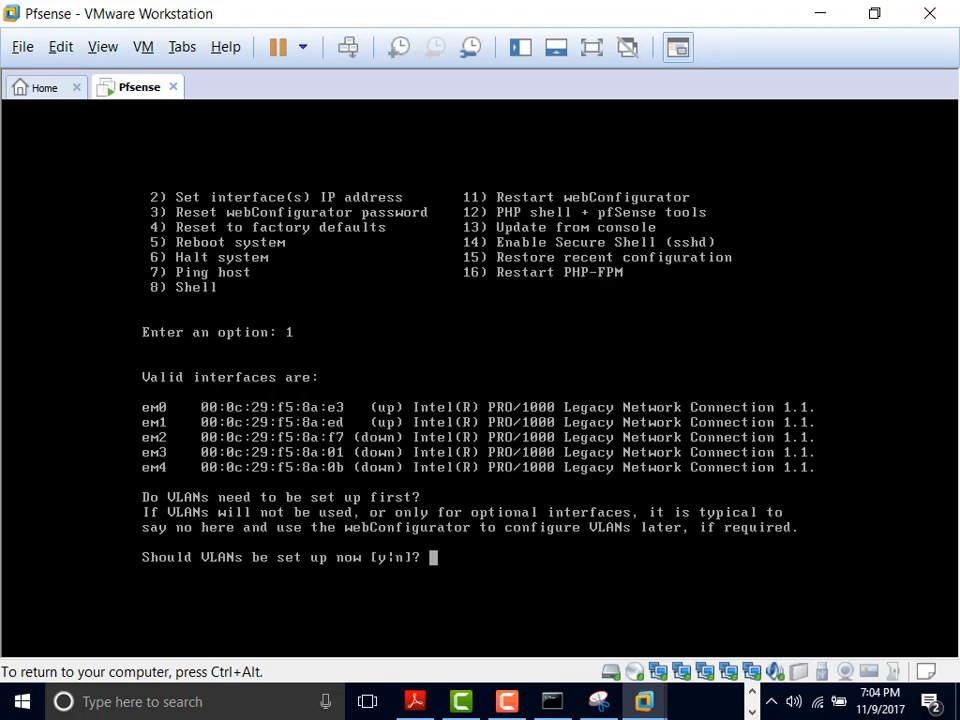
pyautogui.write('n')
pyautogui.press('Return')
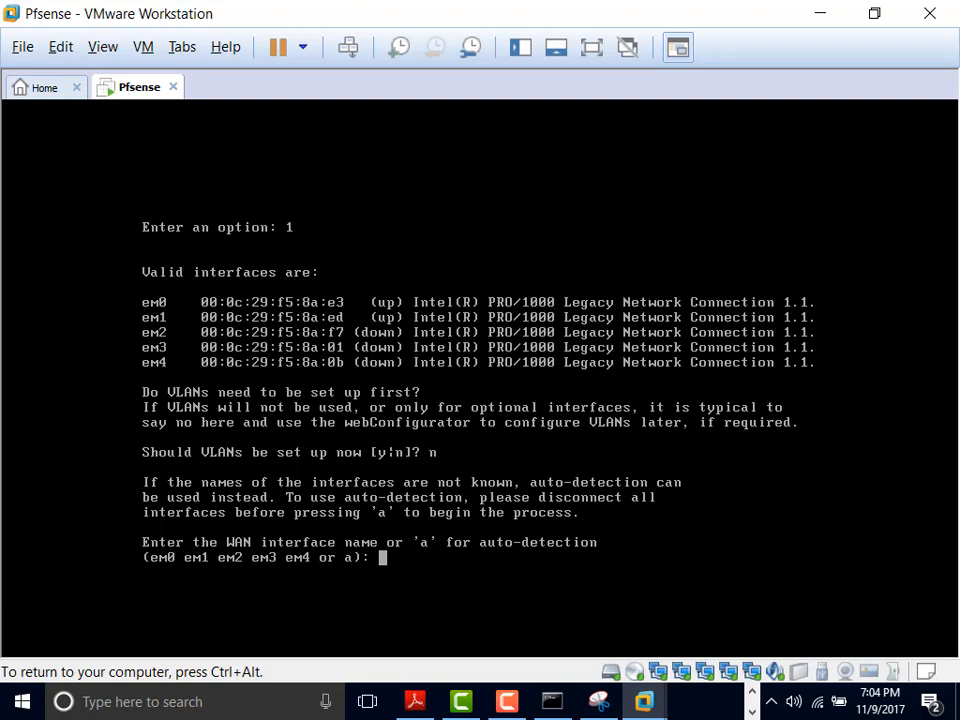
pyautogui.write('em0')
pyautogui.press('Return')
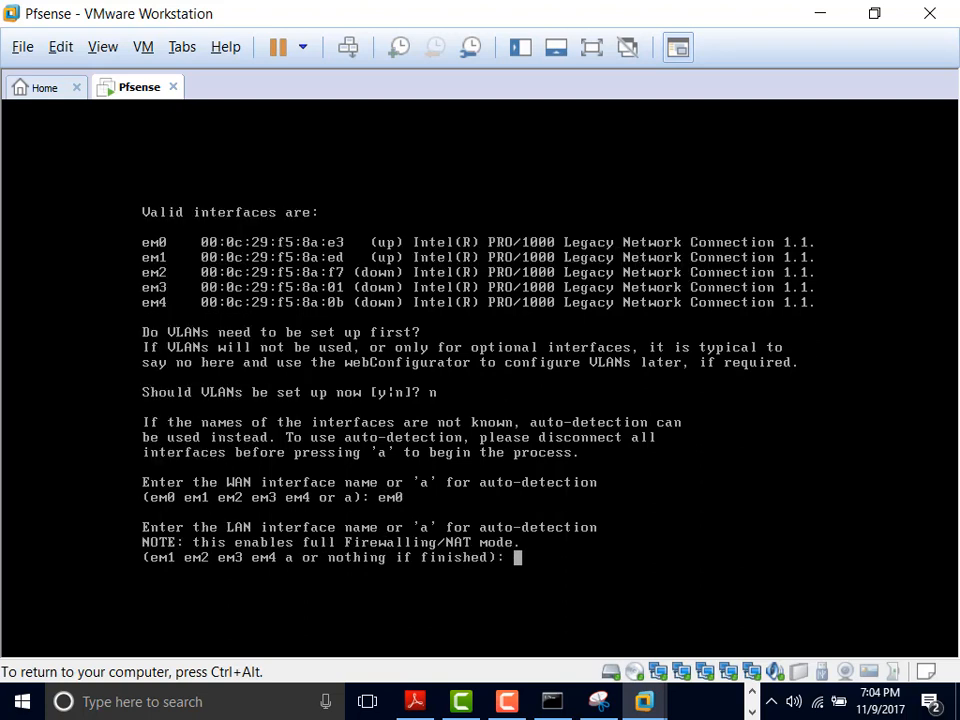
pyautogui.write('em1')
pyautogui.press('Return')
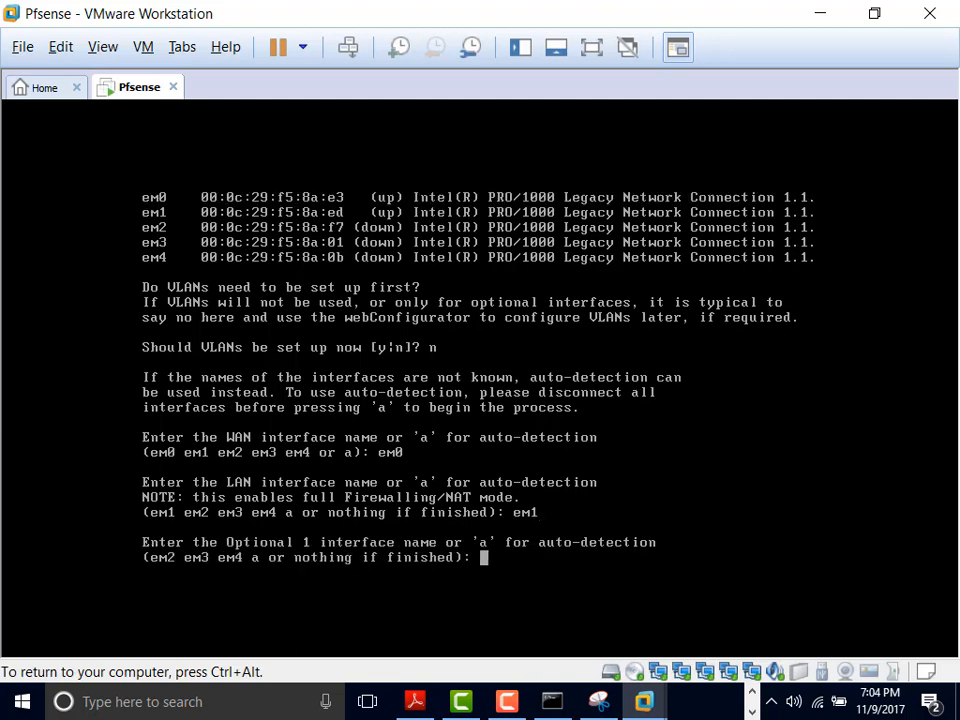
# Step: Add em2, em3 and em4 as OPT1–OPT3, confirm, then choose option 2 to set an interface IP
pyautogui.write('em2')
pyautogui.press('Return')
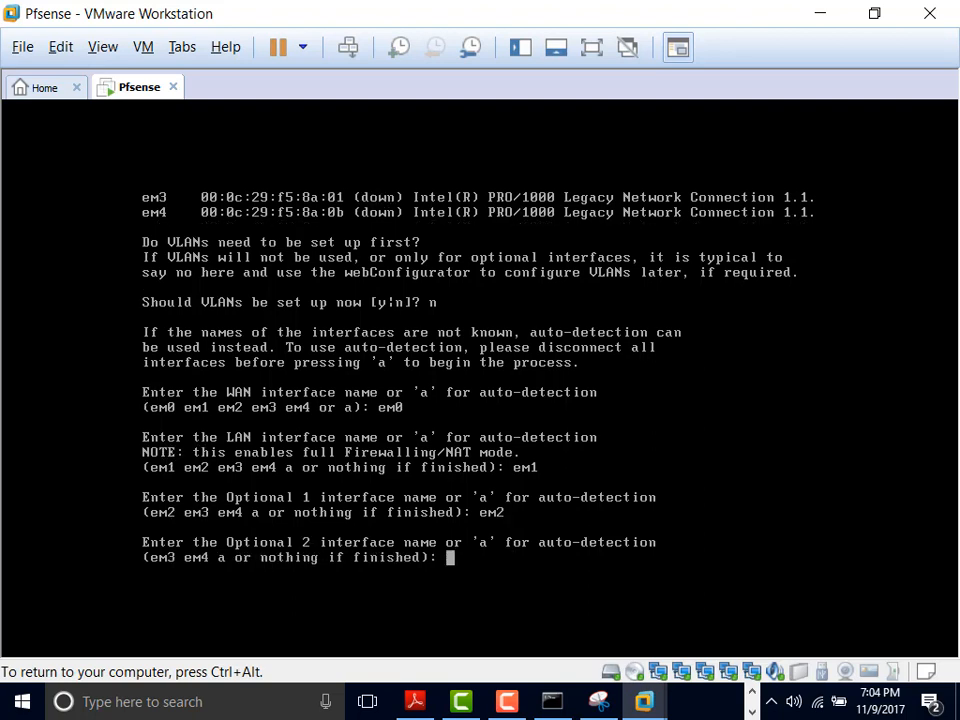
pyautogui.write('em3')
pyautogui.press('Return')
pyautogui.write('em')
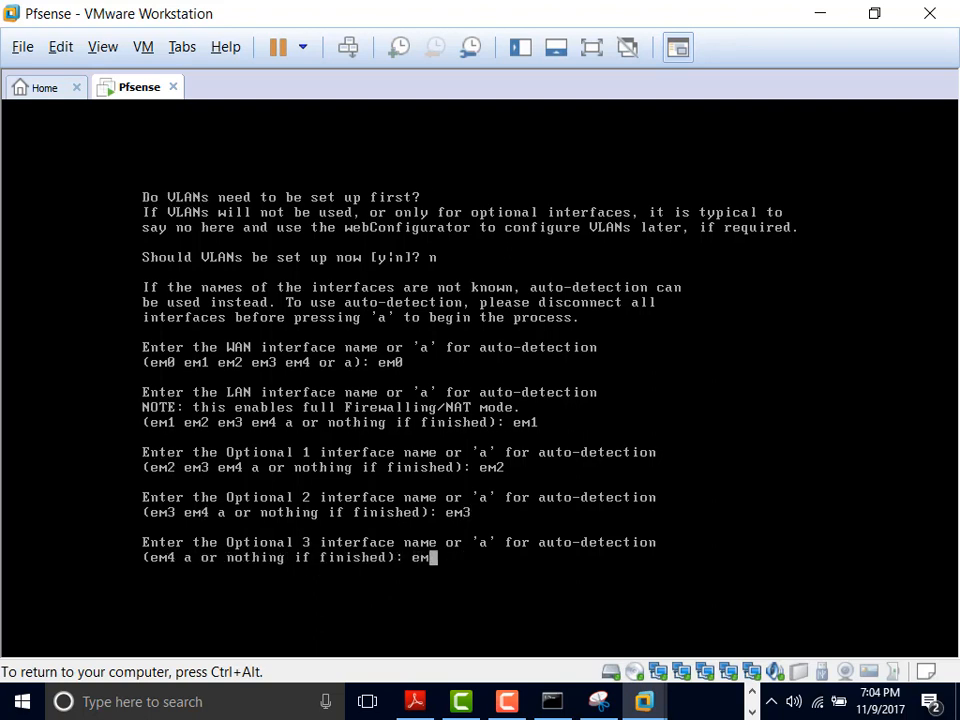
pyautogui.write('4')
pyautogui.press('Return')
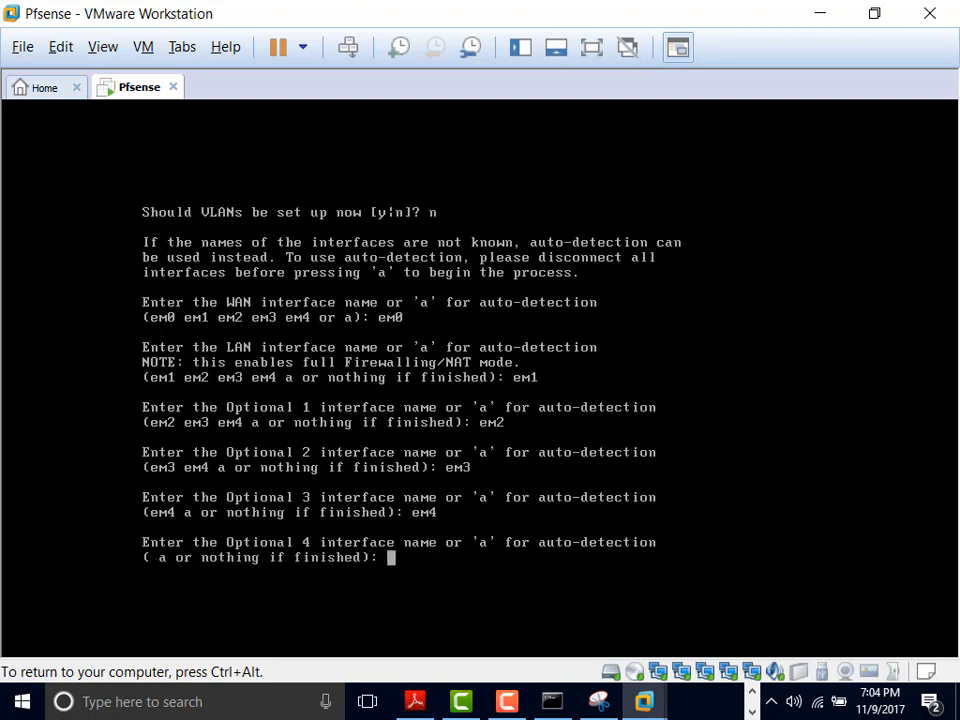
pyautogui.press('Return')
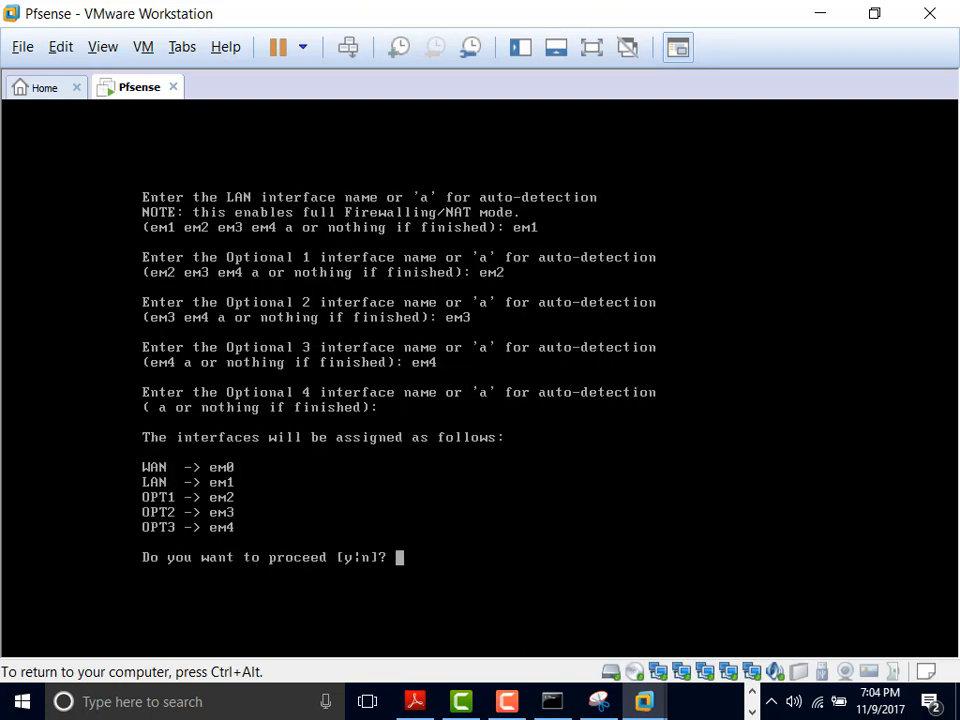
pyautogui.write('y')
pyautogui.press('Return')
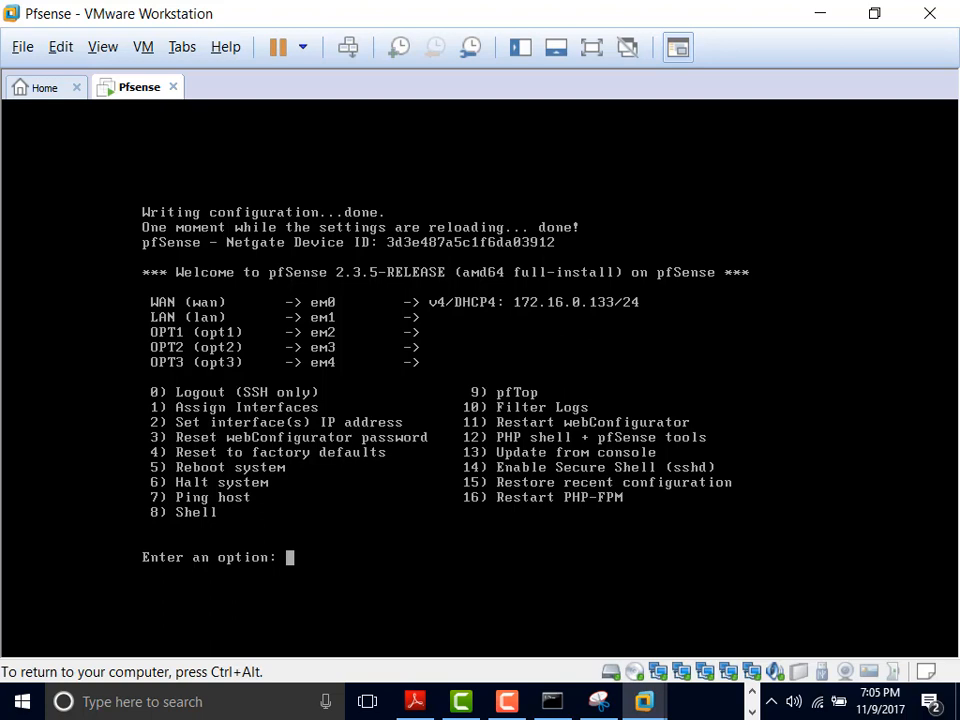
pyautogui.write('2')
pyautogui.press('Return')
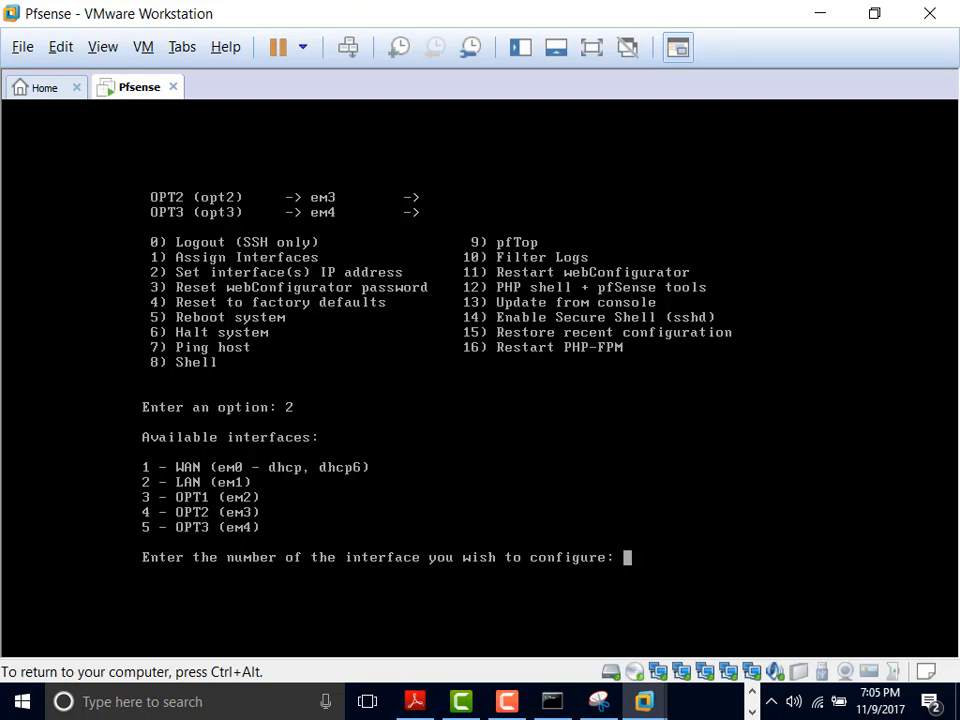
# Step: Enter 2 to pick the LAN interface (em1) for IP address configuration
pyautogui.write('2')
pyautogui.press('Return')
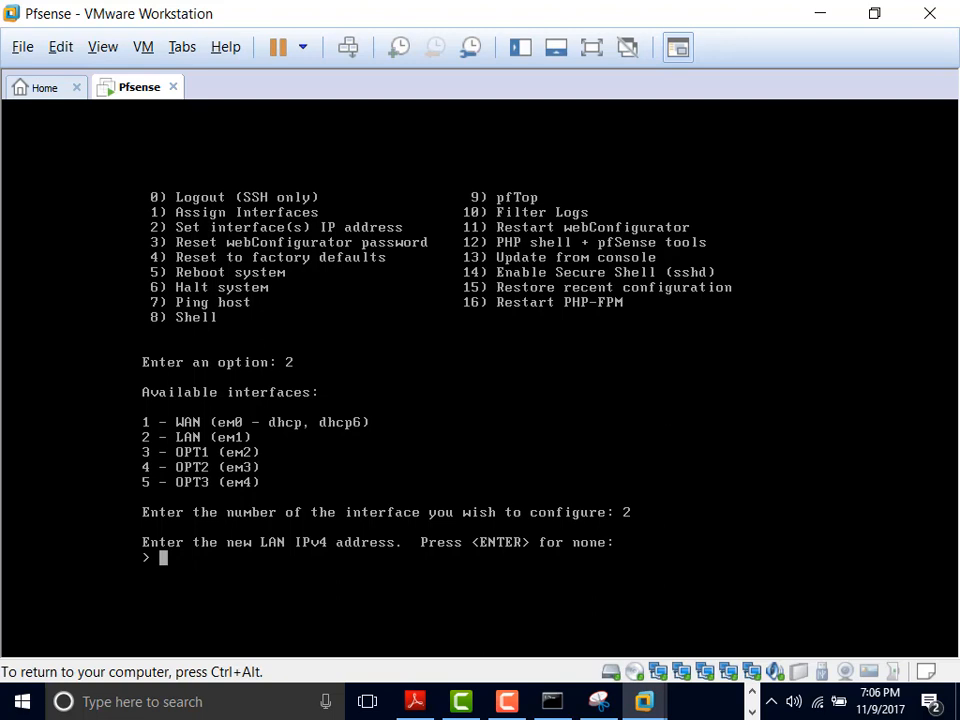
# Step: Type 10.1.1. at the LAN IPv4 prompt after checking the lab network diagram PDF
pyautogui.write('10.1.1.')
pyautogui.hotkey('ctrl', 'alt')
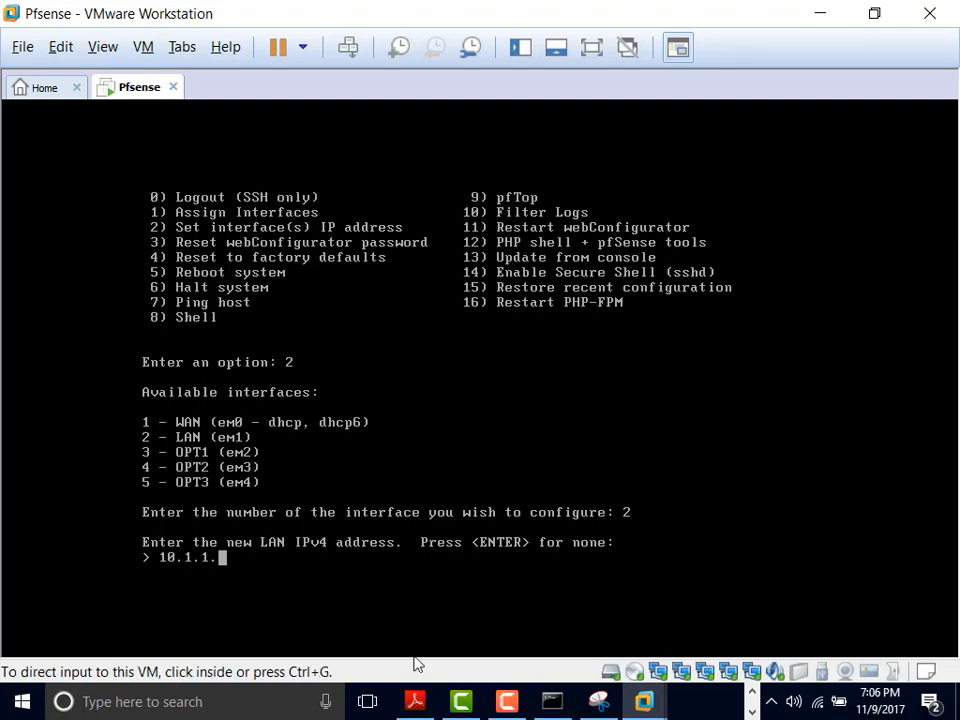
pyautogui.click(415, 700)
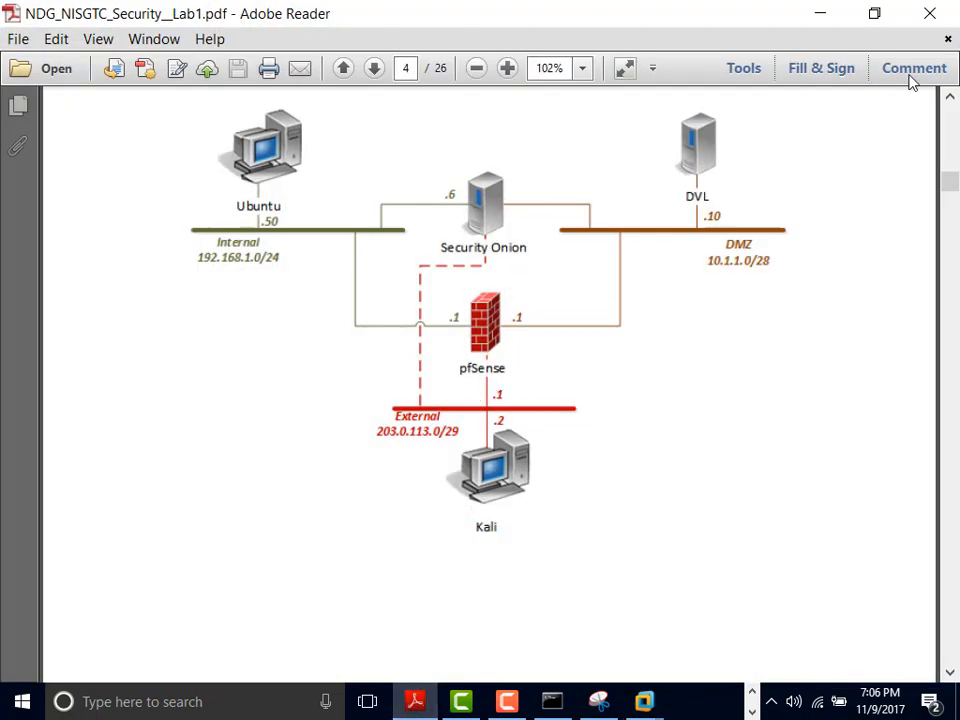
pyautogui.click(826, 14)
pyautogui.click(410, 558)
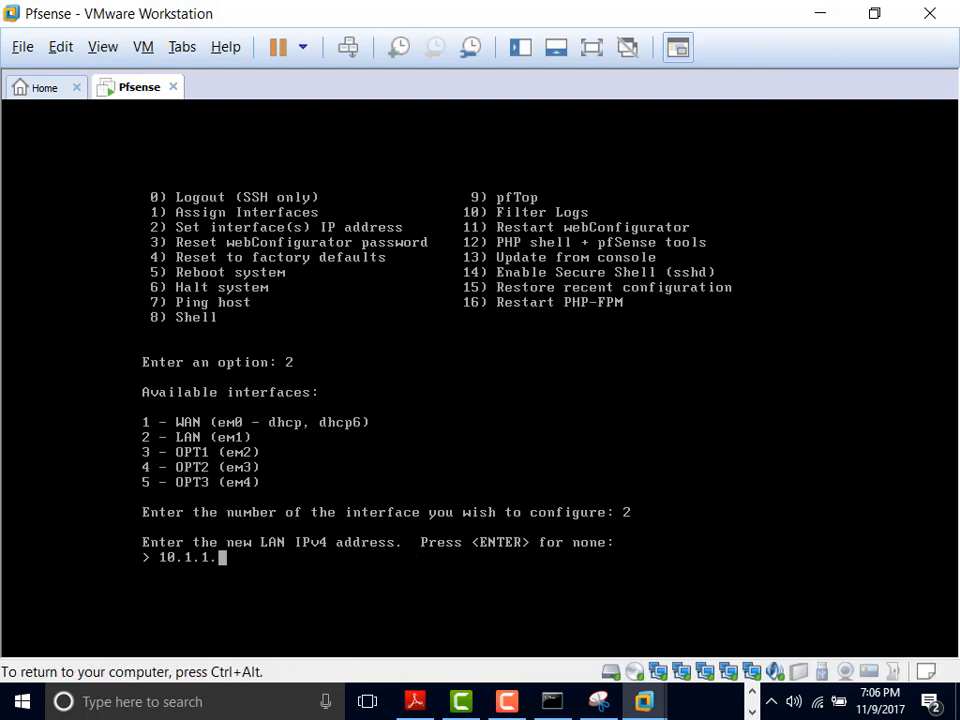
# Step: Set the LAN address to 10.1.1.1/24 with no upstream gateway and no IPv6 address
pyautogui.write('1')
pyautogui.press('Return')
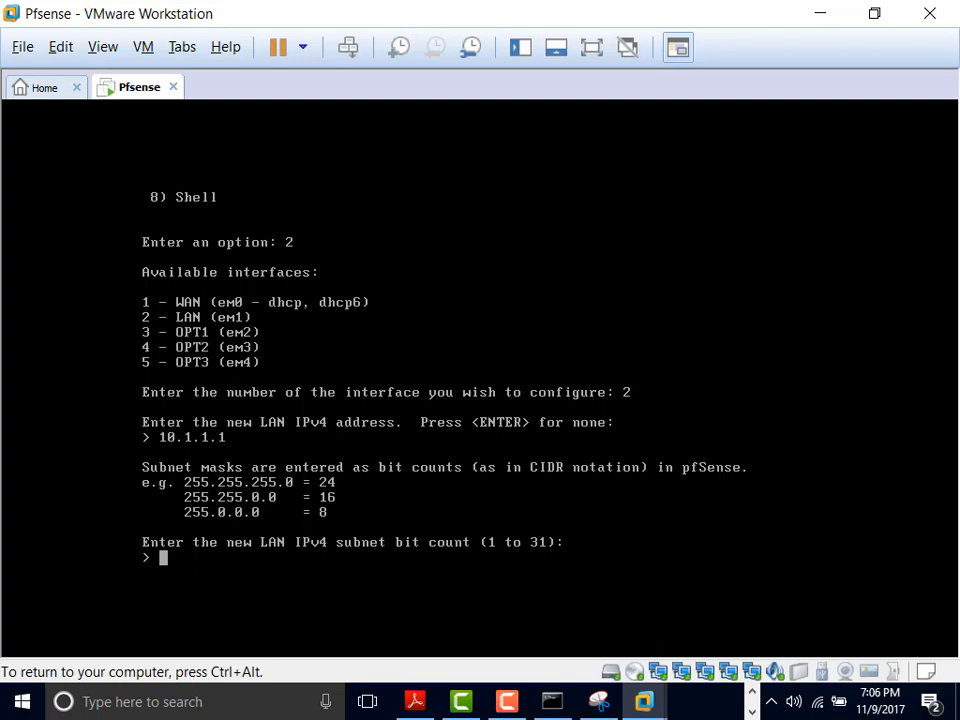
pyautogui.write('24')
pyautogui.press('Return')
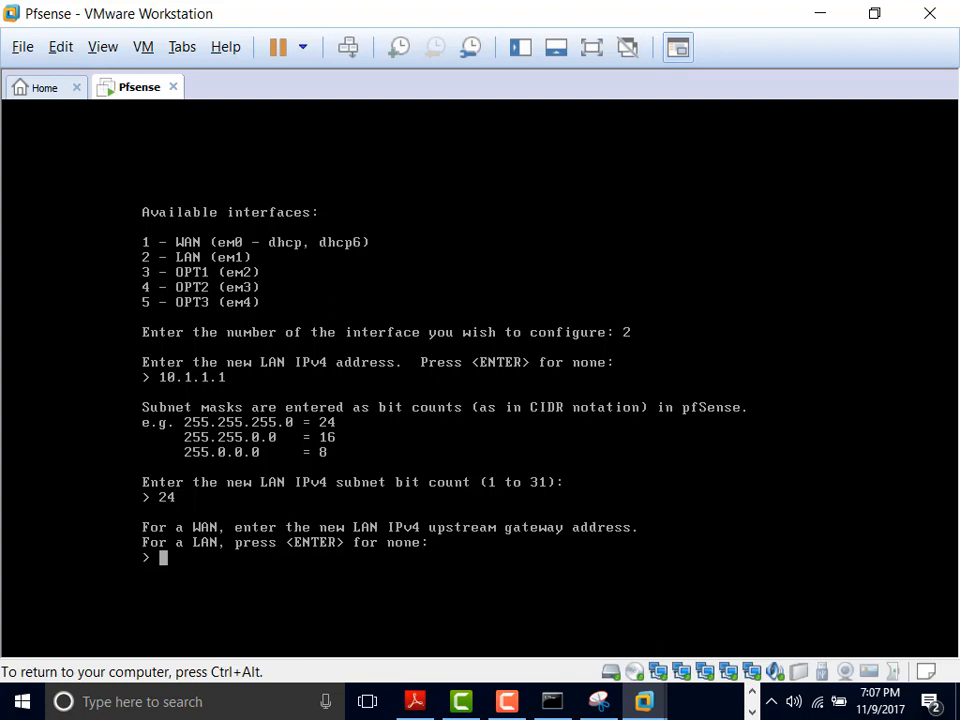
pyautogui.press('Return')
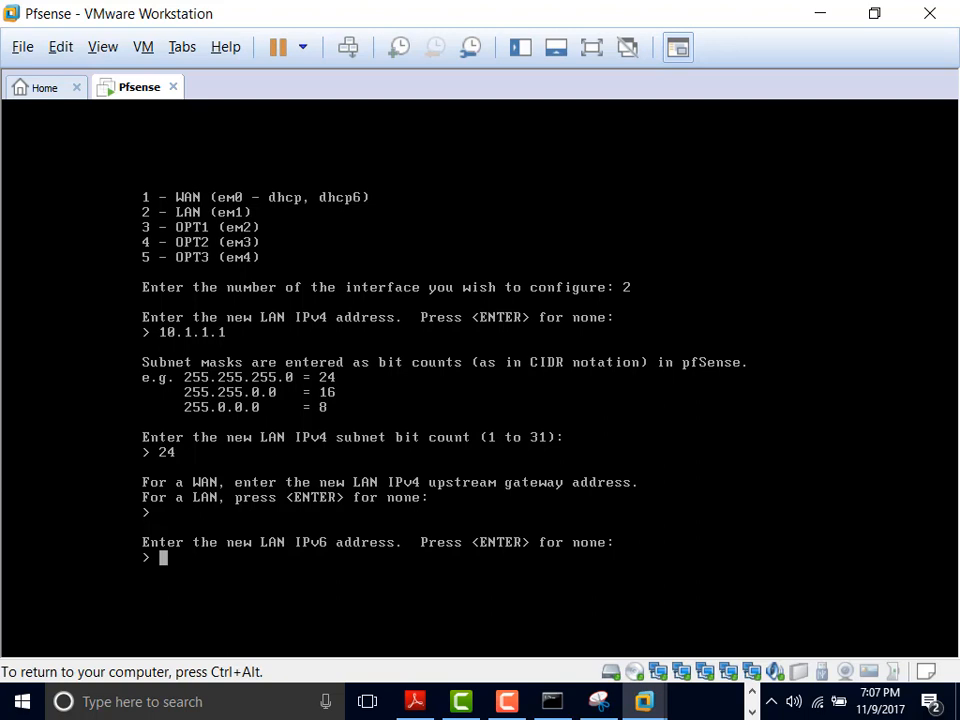
pyautogui.press('Return')
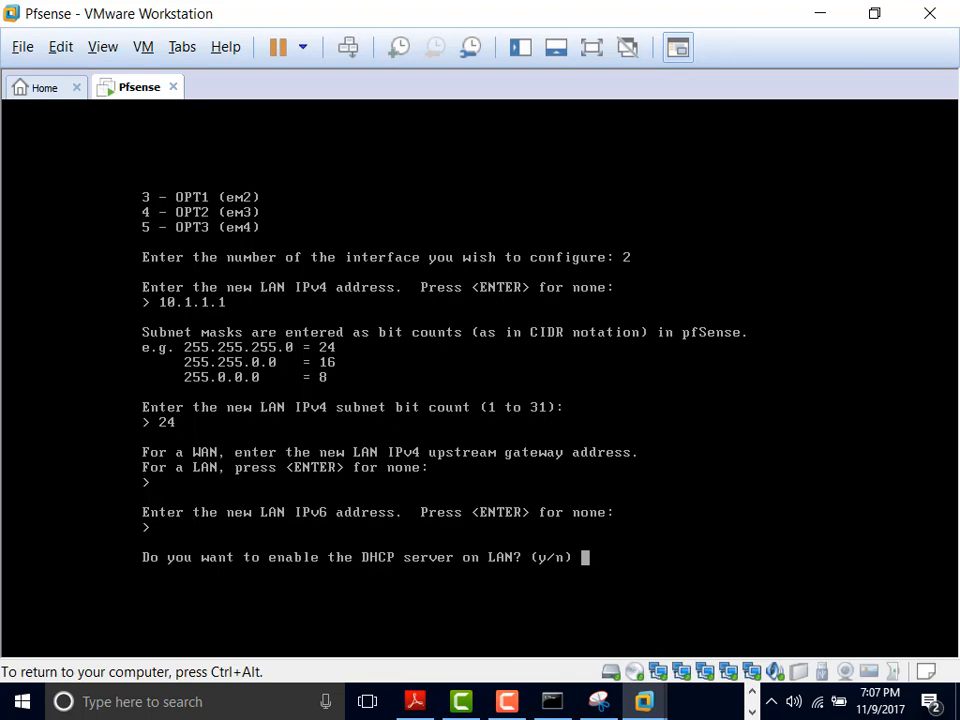
# Step: Decline the LAN DHCP server, revert the webConfigurator to HTTP, and return to the menu
pyautogui.write('n')
pyautogui.press('Return')
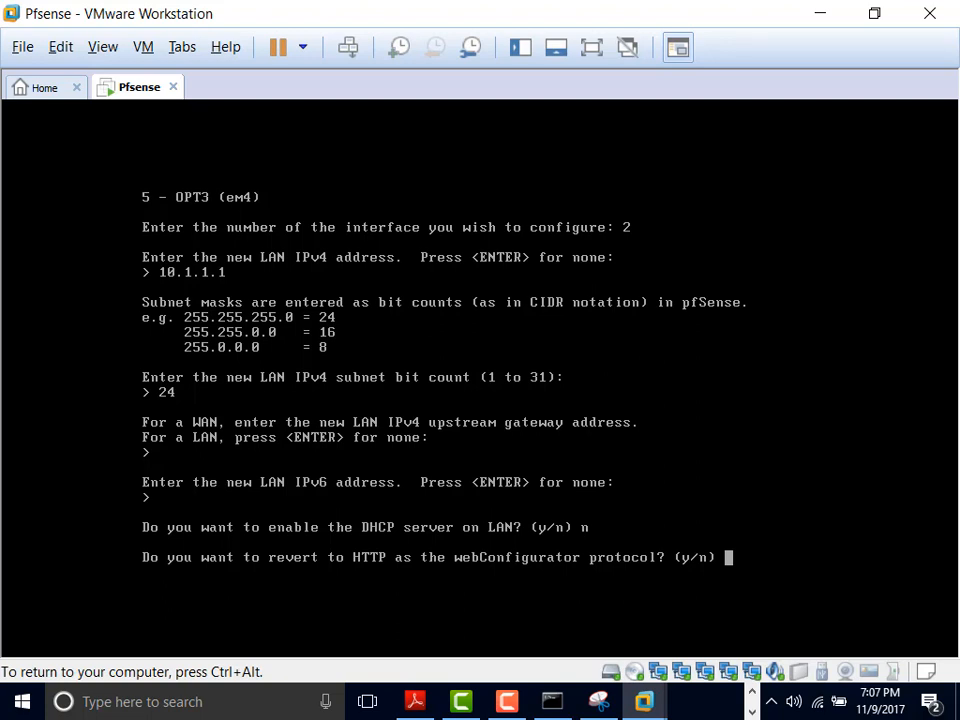
pyautogui.write('y')
pyautogui.press('Return')
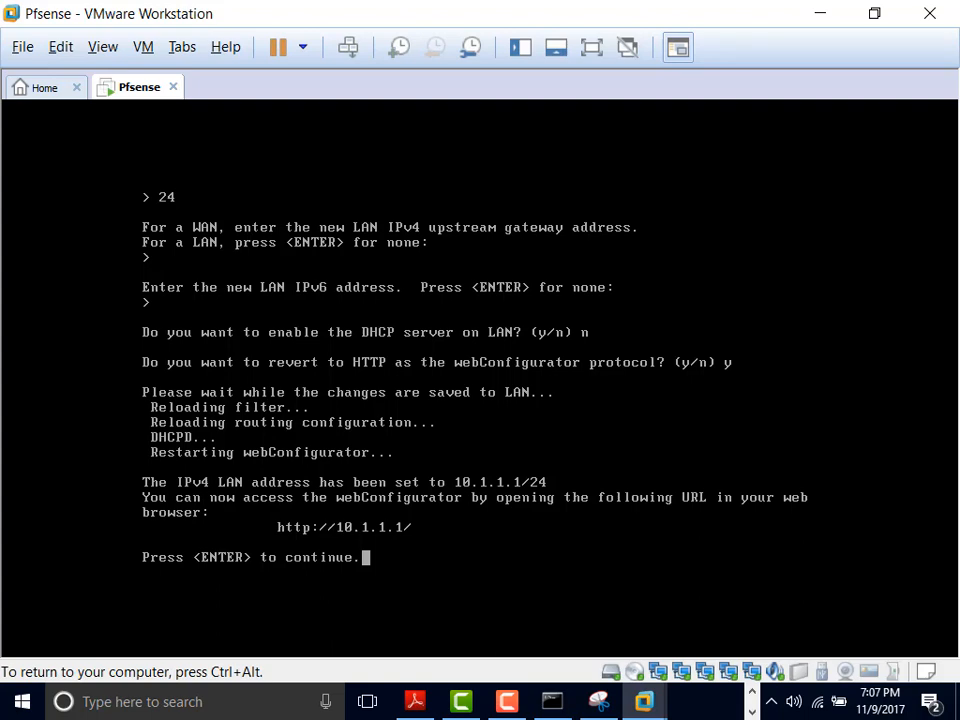
pyautogui.press('Return')
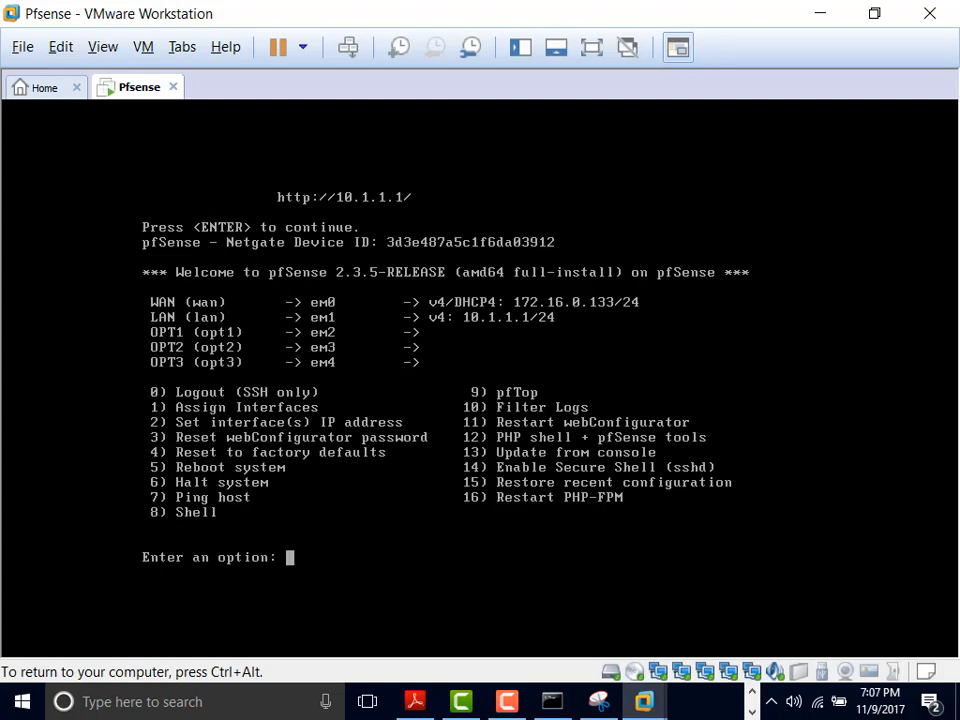
# Step: Assign OPT1 (interface 3) the IPv4 address 10.1.2.1 with a /24 subnet
pyautogui.write('2')
pyautogui.press('Return')
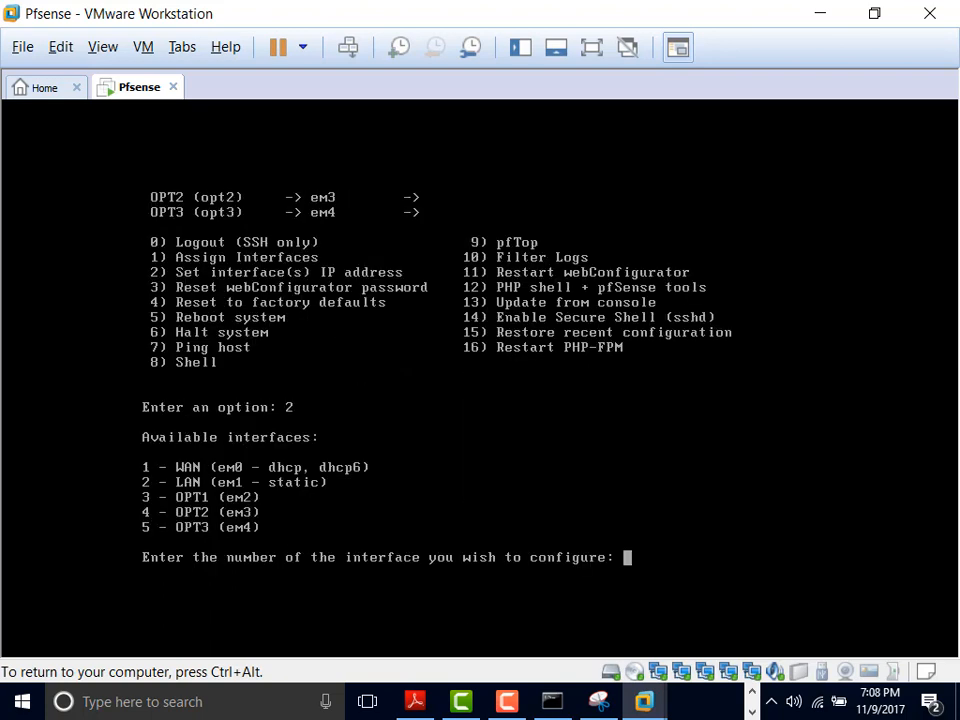
pyautogui.write('3')
pyautogui.press('Return')
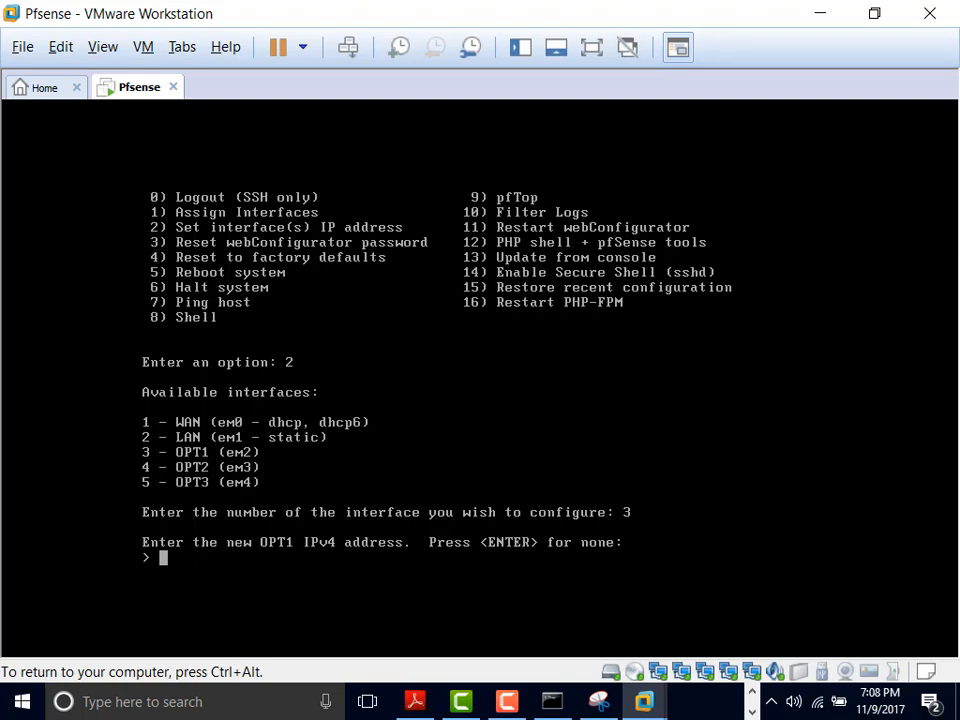
pyautogui.write('10.1.2.1')
pyautogui.press('Return')
pyautogui.write('24')
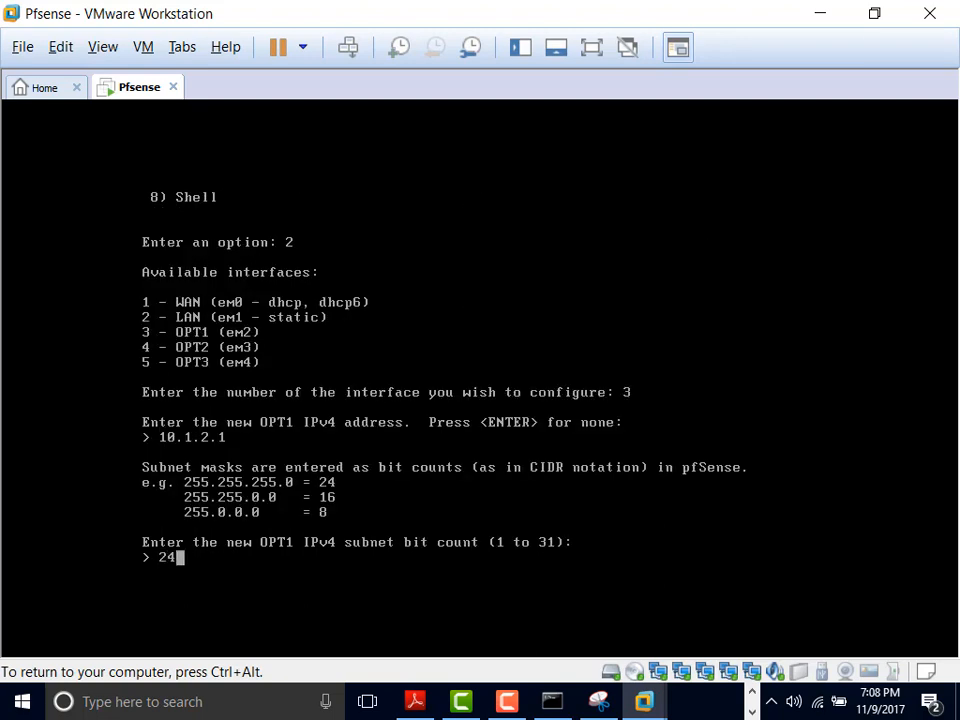
pyautogui.press('Return')
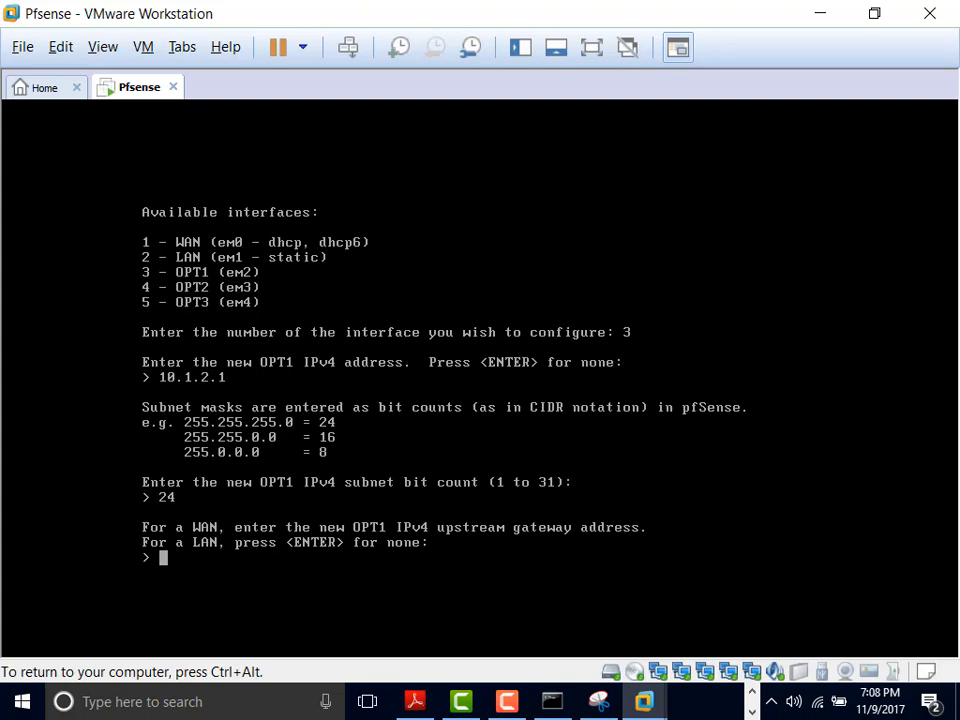
# Step: Leave OPT1's gateway and IPv6 empty, decline DHCP, and save
pyautogui.press('Return')
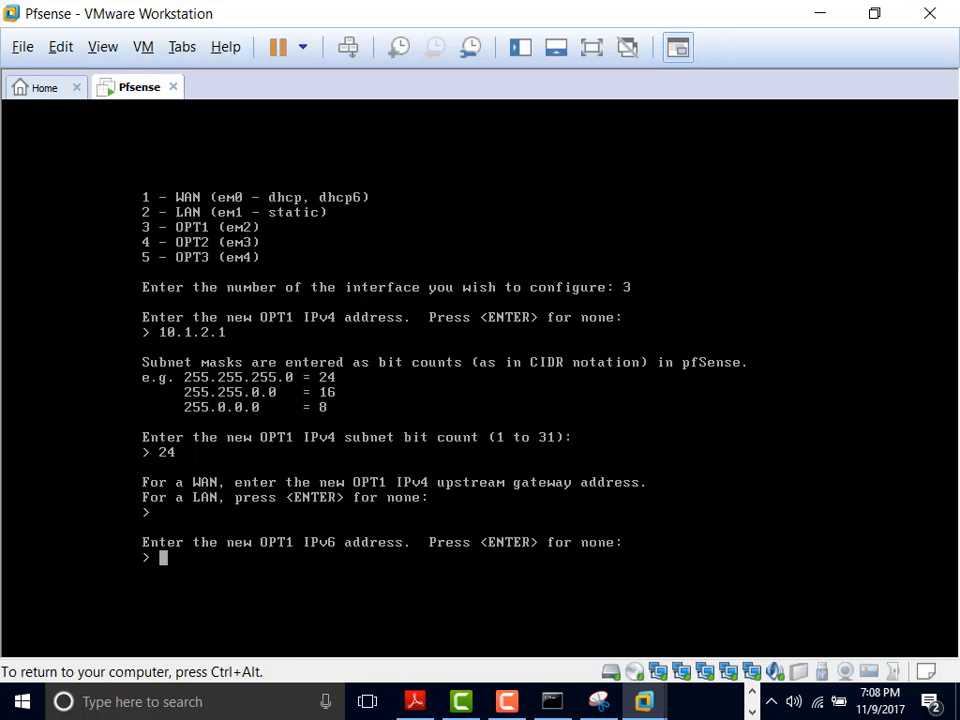
pyautogui.press('Return')
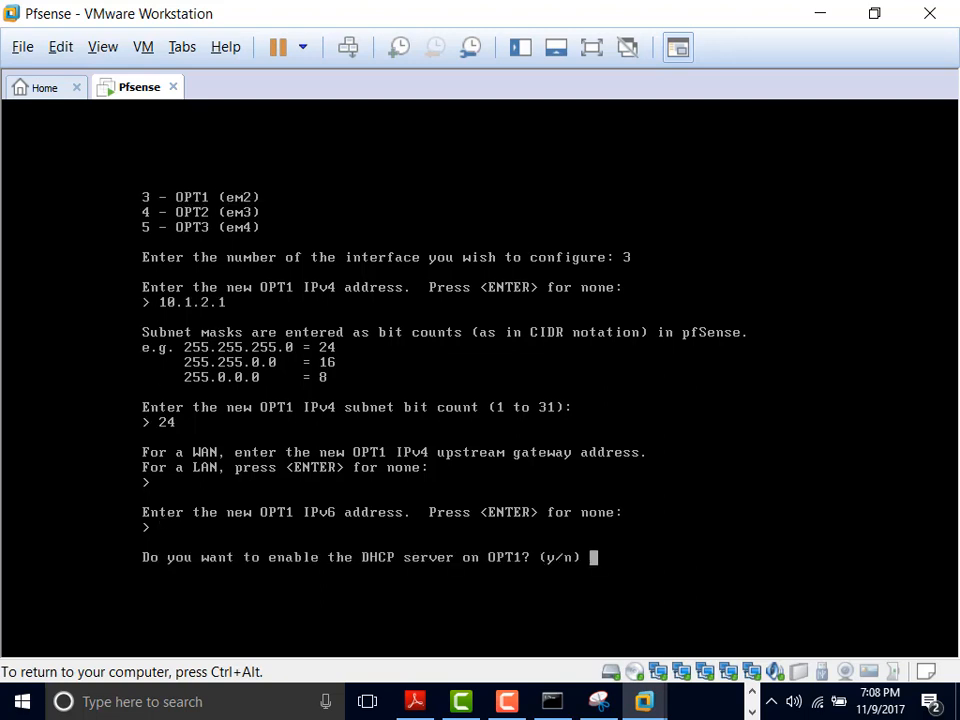
pyautogui.write('n')
pyautogui.press('Return')
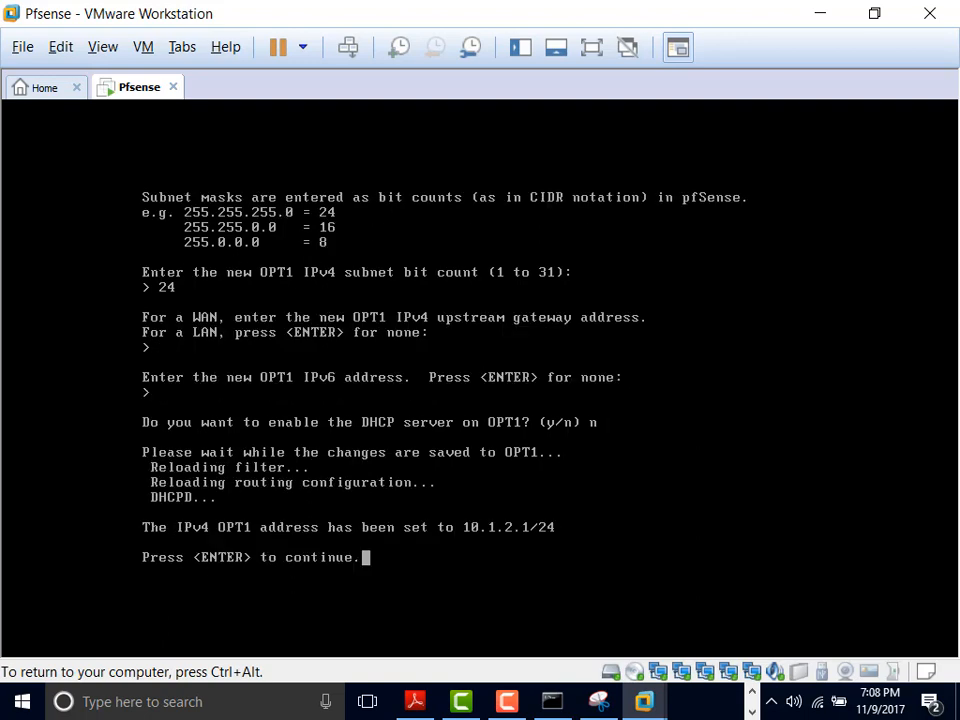
pyautogui.press('Return')
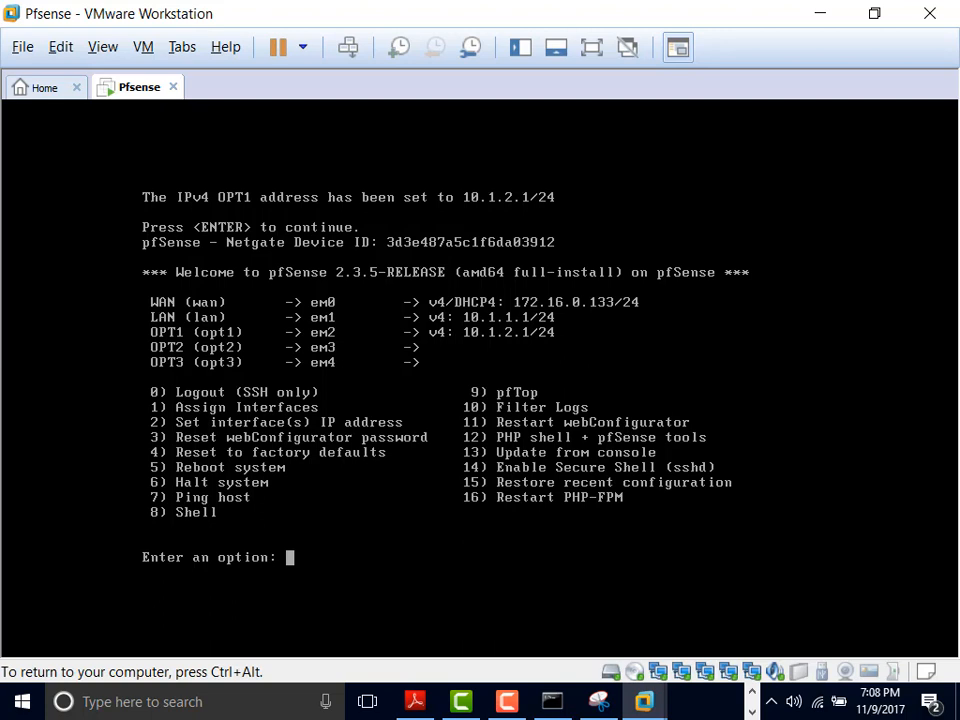
# Step: Assign OPT2 (interface 4) the IPv4 address 10.1.5.1 with a /24 subnet
pyautogui.write('2')
pyautogui.press('Return')
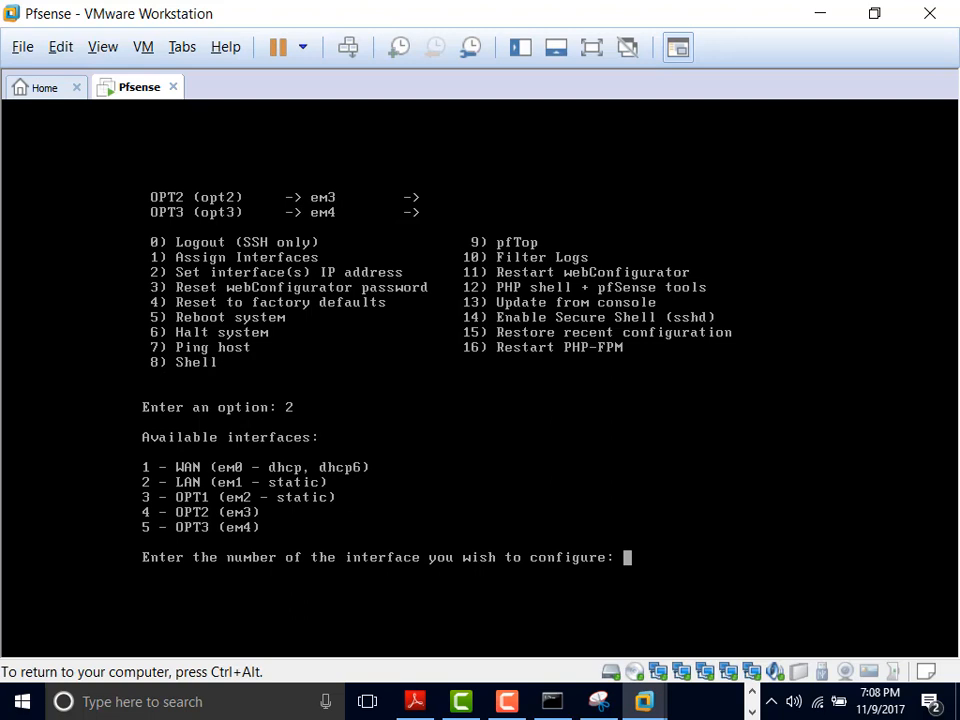
pyautogui.write('4')
pyautogui.press('Return')
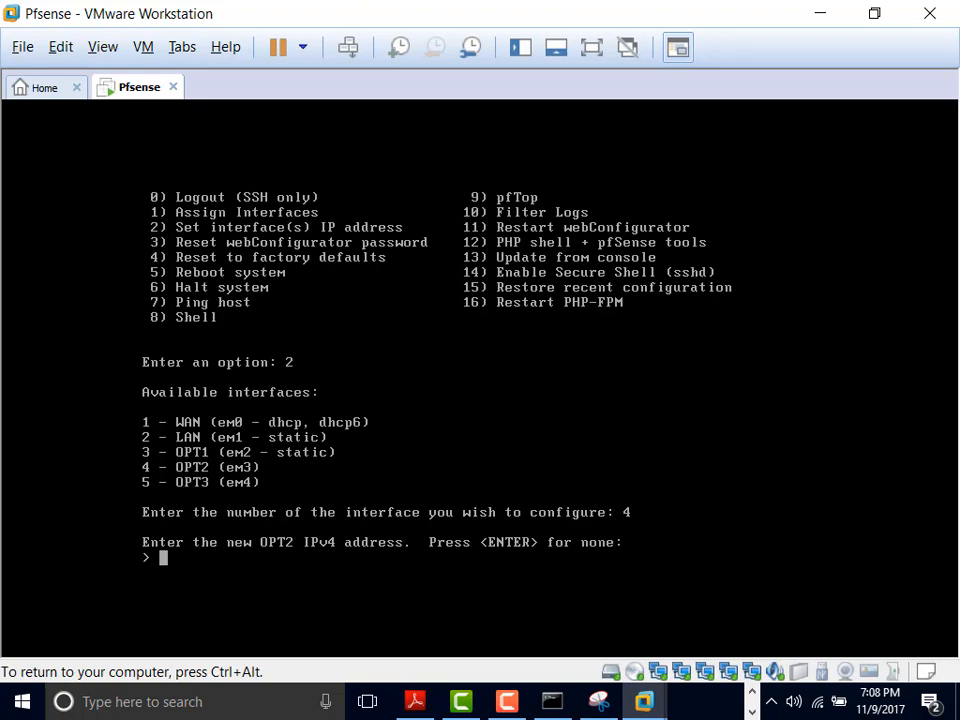
pyautogui.write('10.1.5.1')
pyautogui.press('Return')
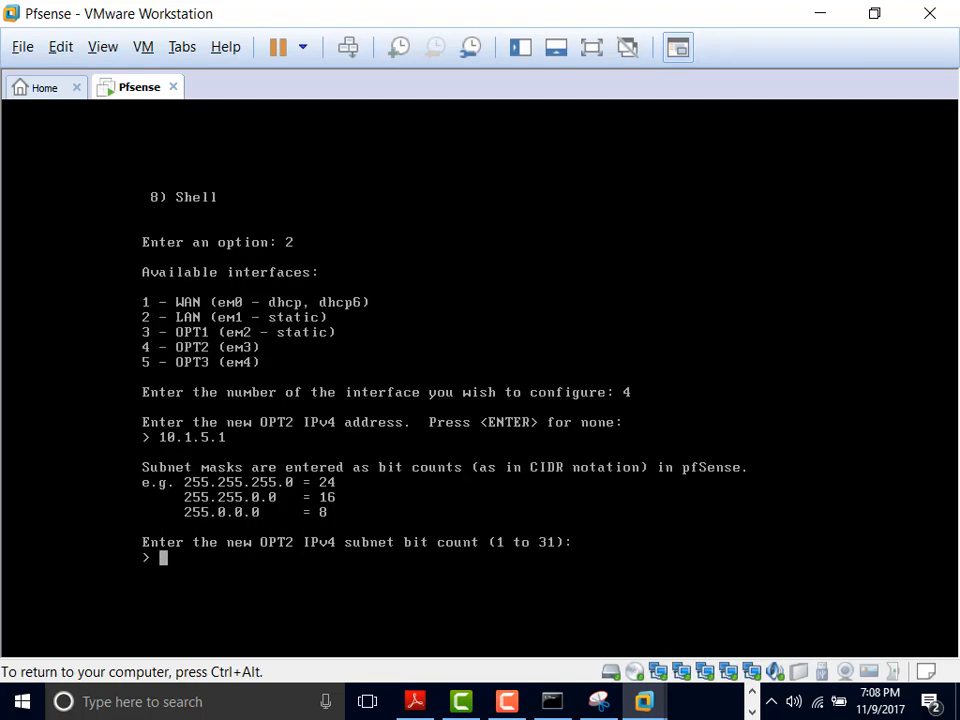
pyautogui.write('24')
pyautogui.press('Return')
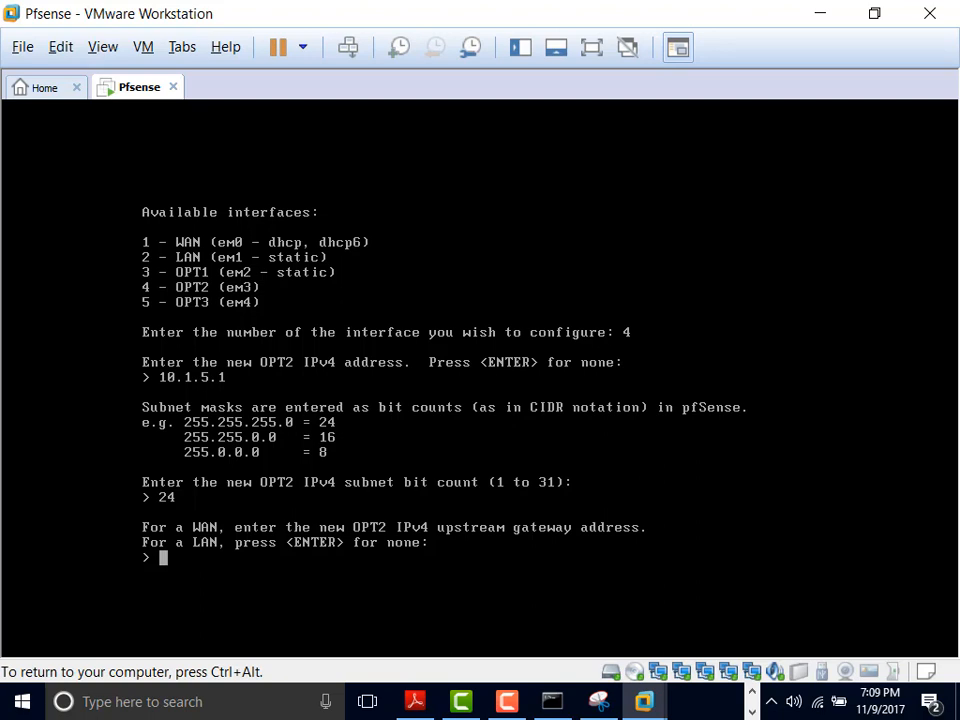
# Step: Leave OPT2's gateway and IPv6 empty, decline DHCP, and save
pyautogui.press('Return')
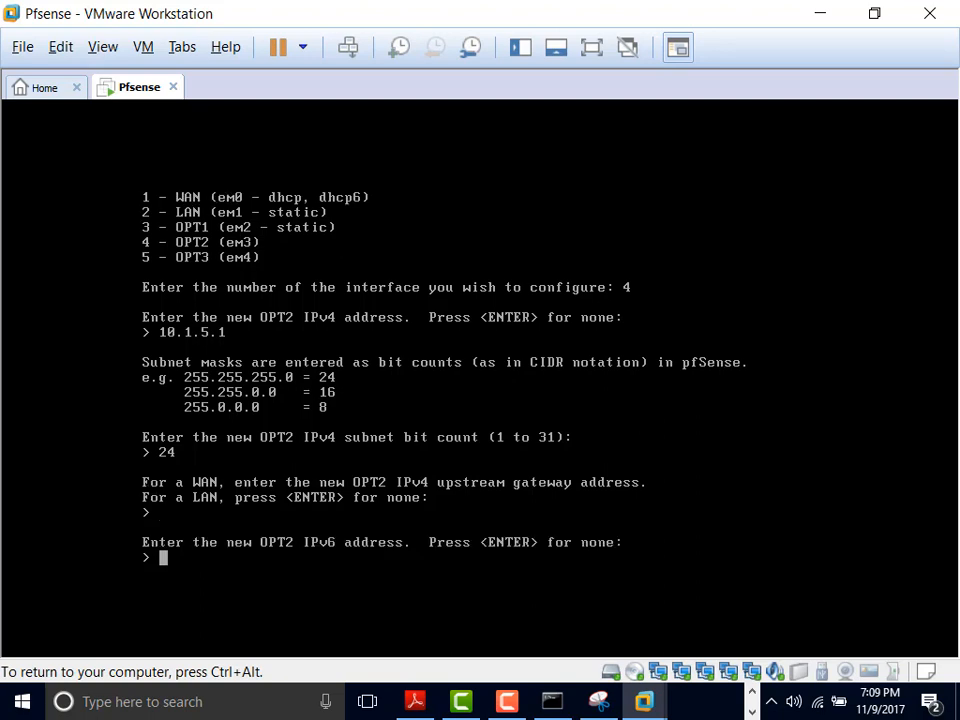
pyautogui.press('Return')
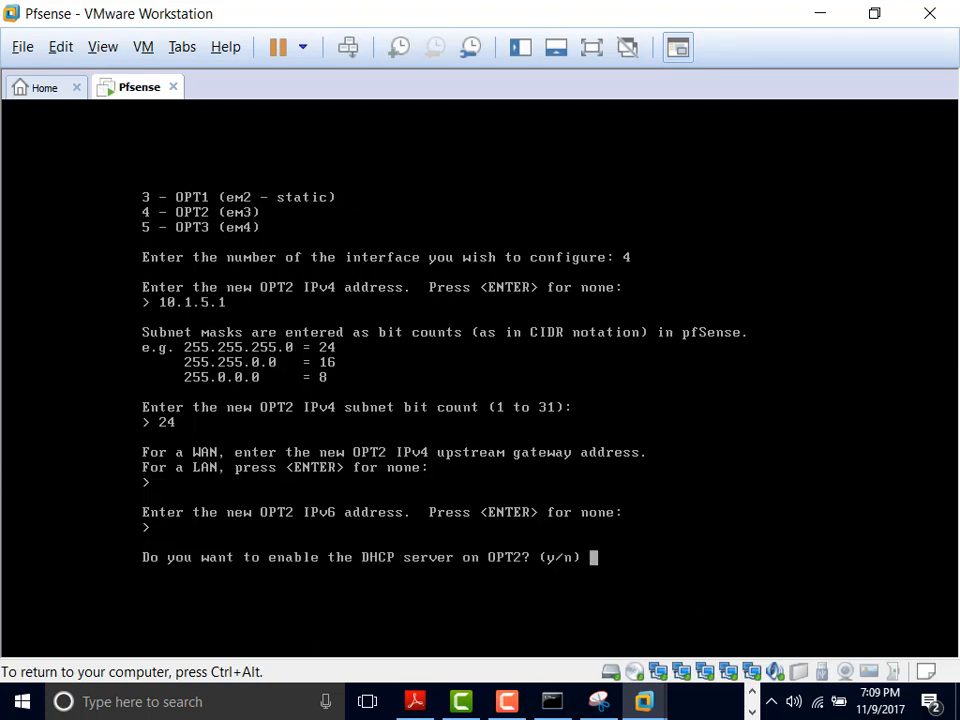
pyautogui.write('n')
pyautogui.press('Return')
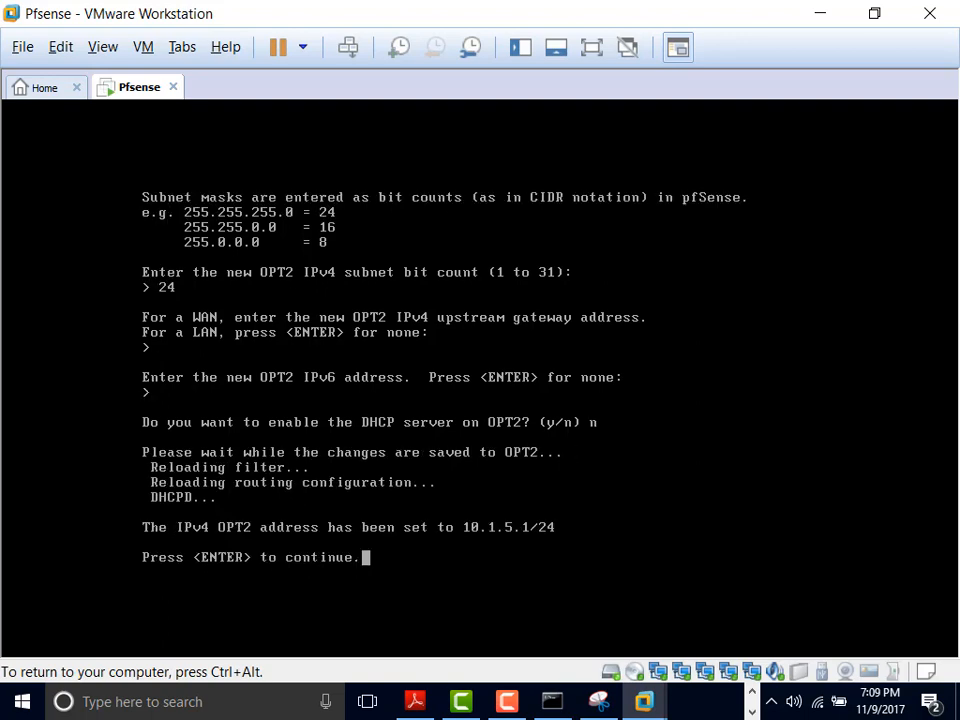
pyautogui.press('Return')
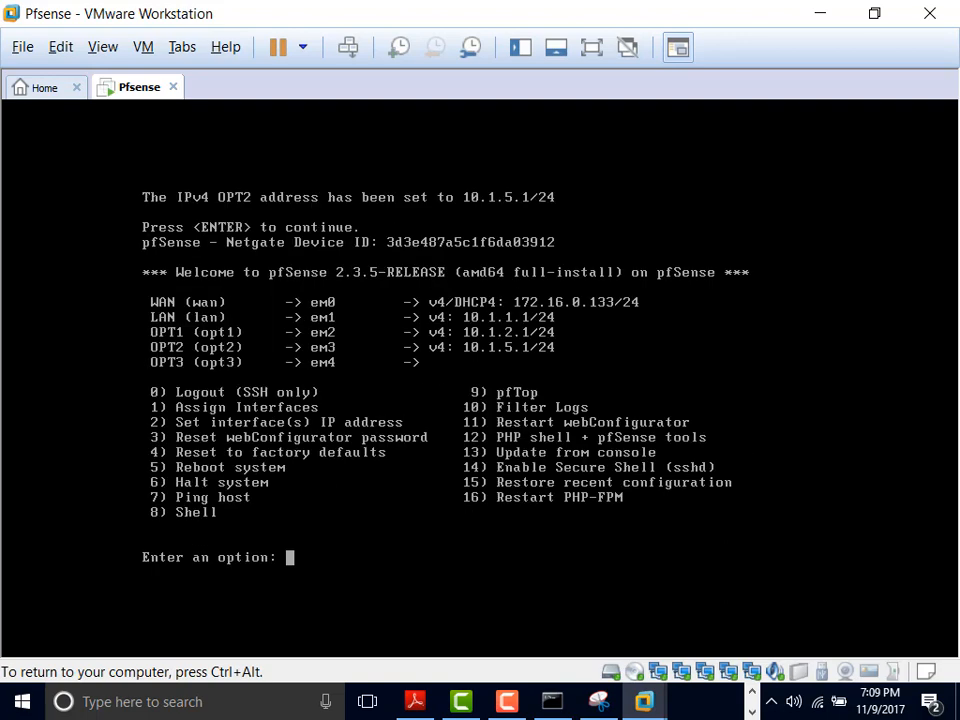
# Step: Assign OPT3 (interface 5) the IPv4 address 10.1.6.1 with a /24 subnet
pyautogui.write('2')
pyautogui.press('Return')
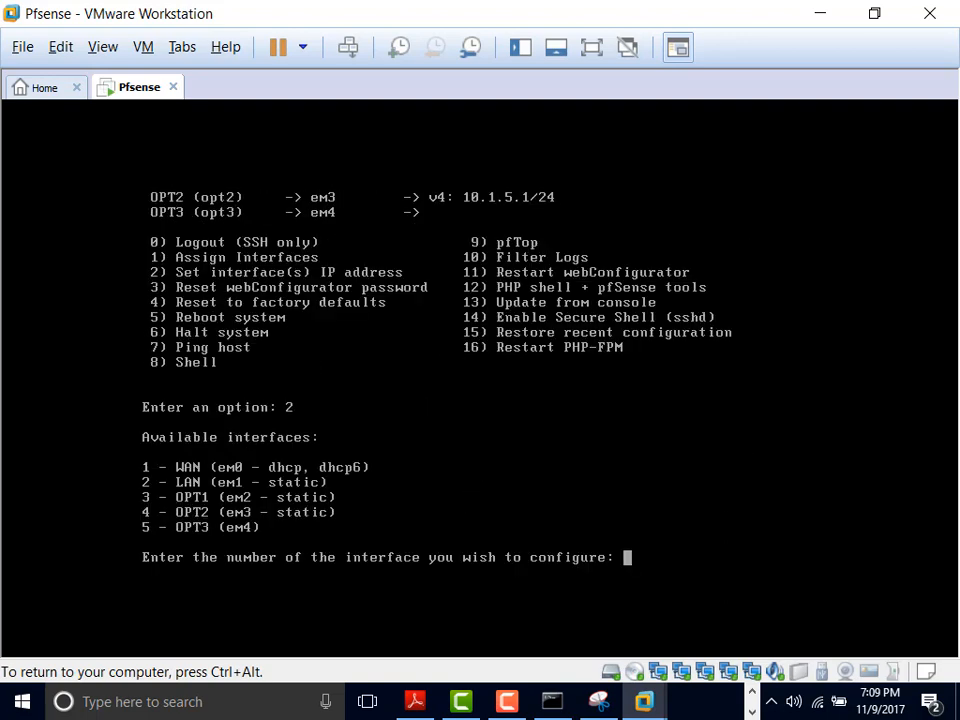
pyautogui.write('5')
pyautogui.press('Return')
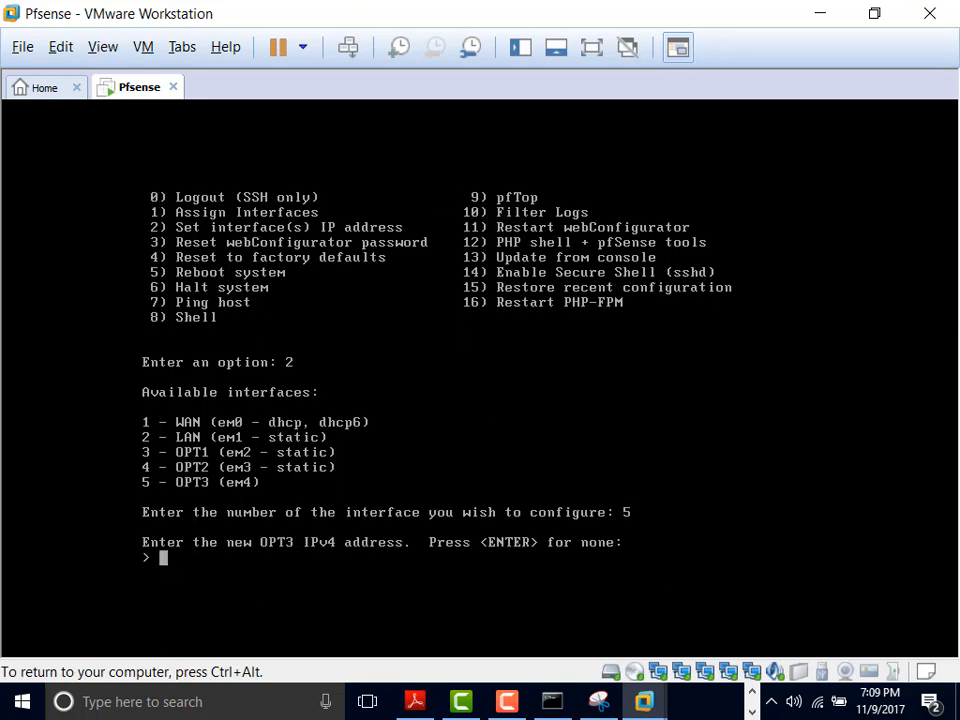
pyautogui.write('10.1.6.1')
pyautogui.press('Return')
pyautogui.write('24')
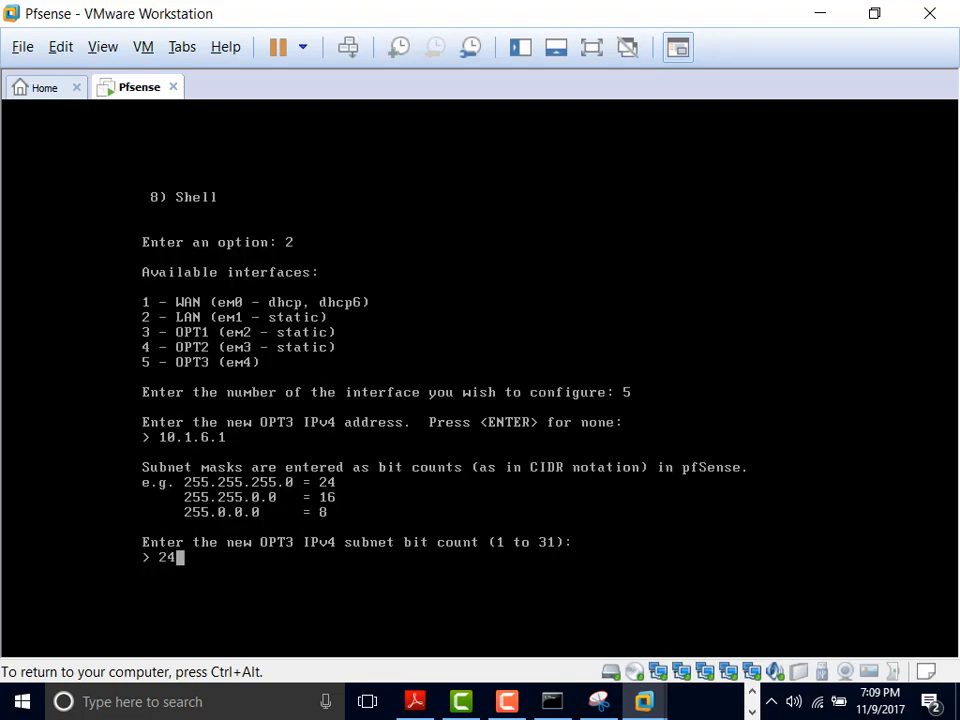
pyautogui.press('Return')
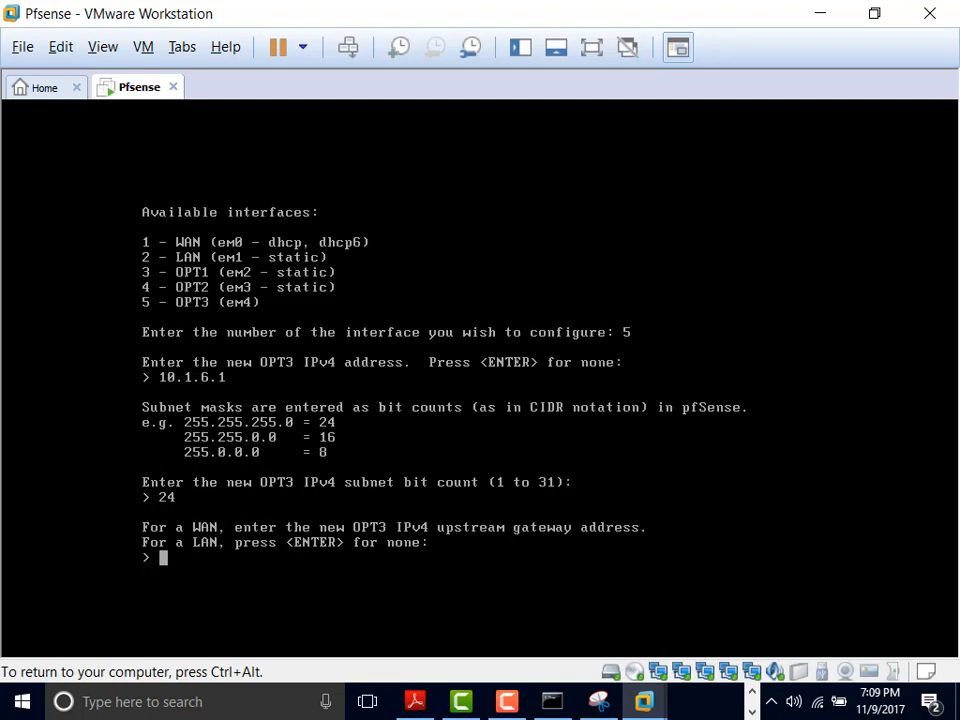
# Step: Leave OPT3's gateway and IPv6 empty, decline DHCP, and save
pyautogui.press('Return')
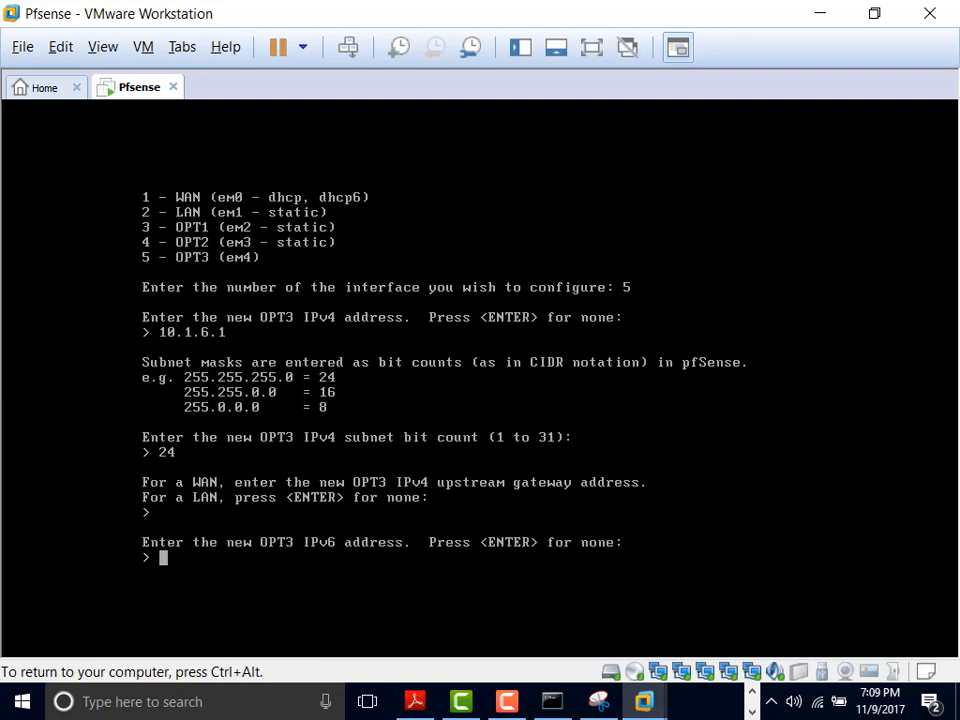
pyautogui.press('Return')
pyautogui.write('n')
pyautogui.press('Return')
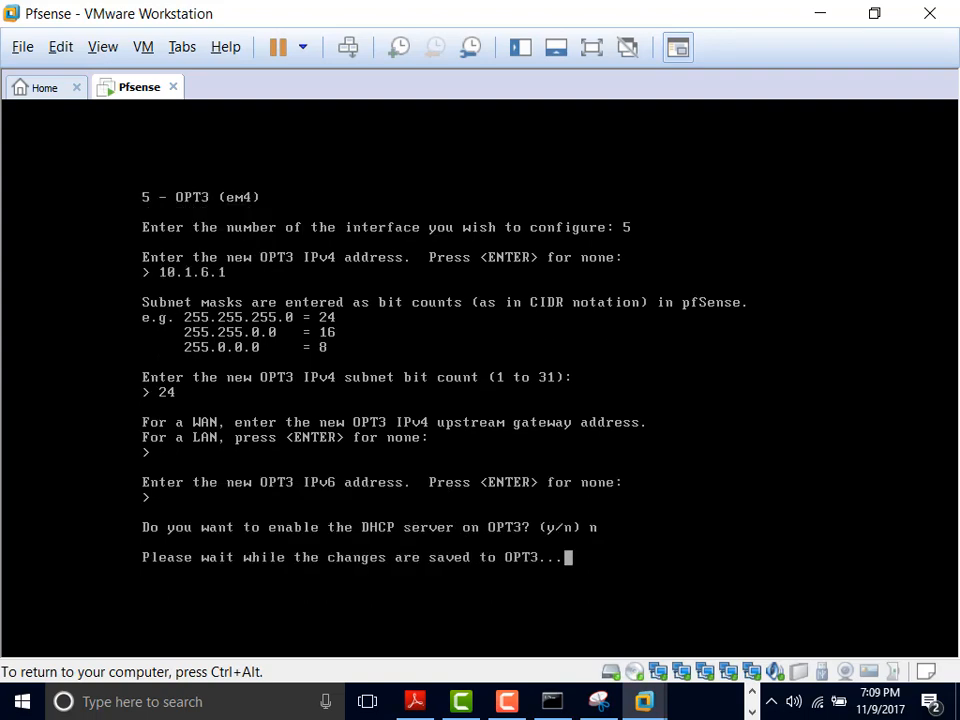
pyautogui.press('Return')
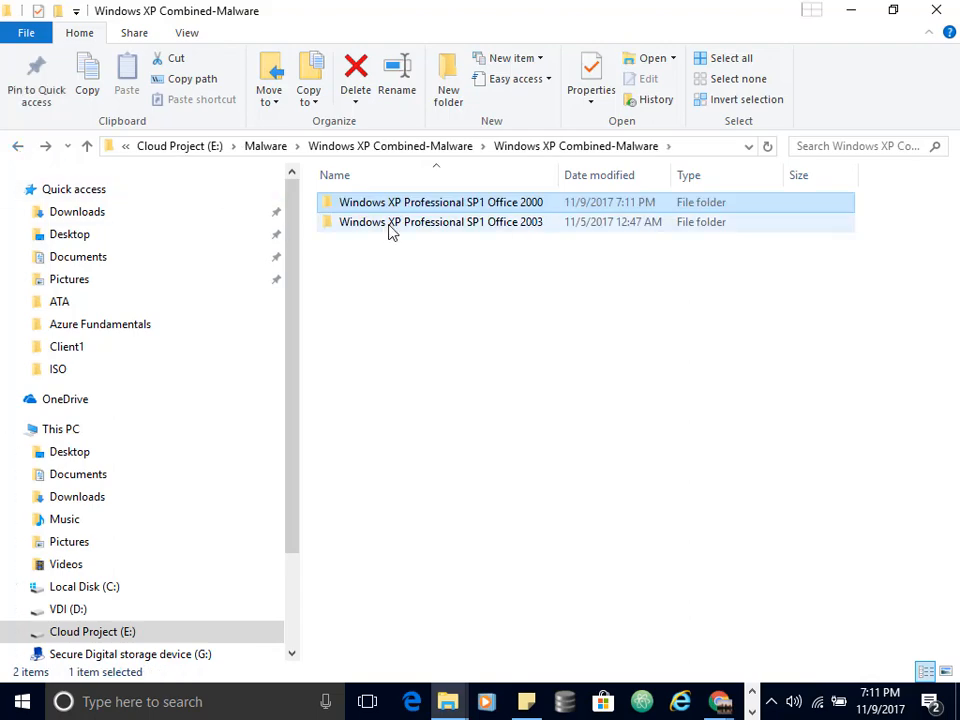
# Step: Open the Windows XP Professional SP1 Office 2003 folder and load its VM into VMware Workstation
pyautogui.doubleClick(388, 224)
pyautogui.doubleClick(391, 230)
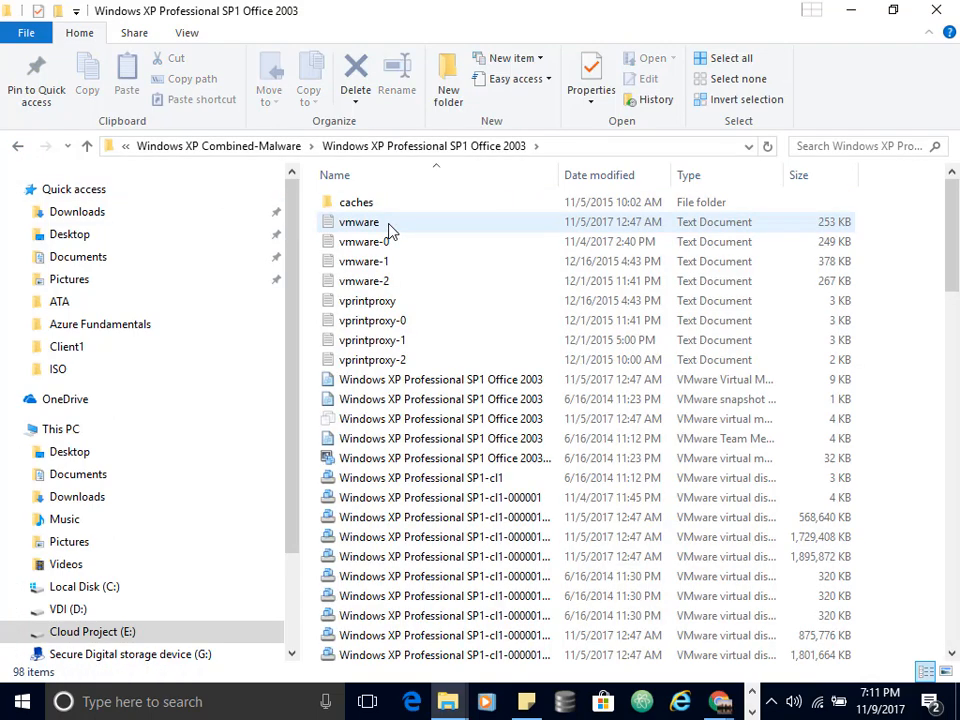
pyautogui.doubleClick(398, 424)
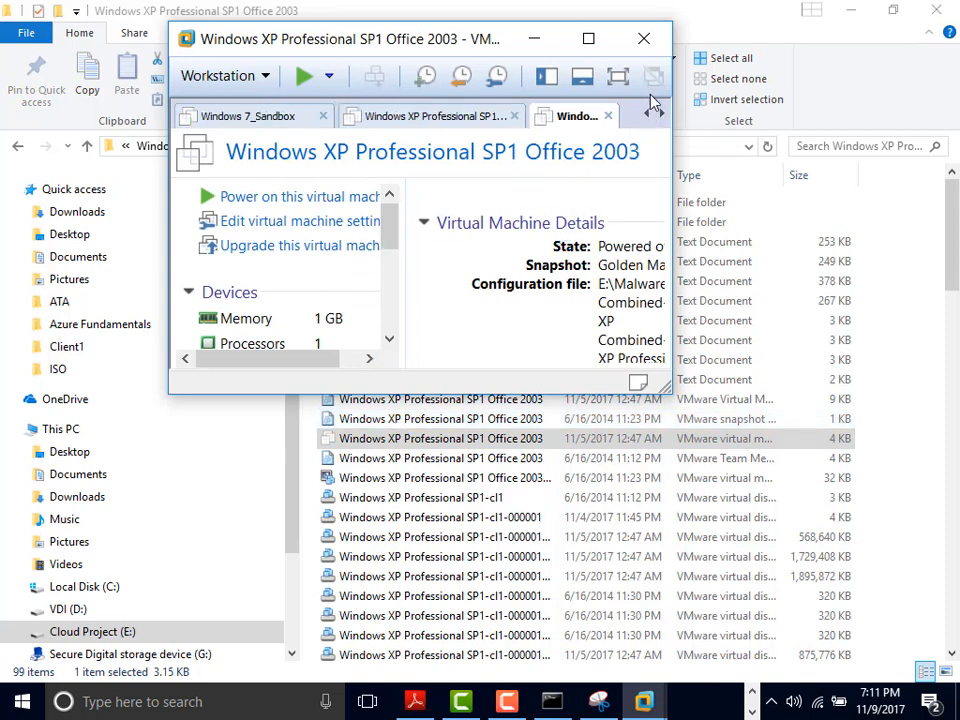
# Step: Minimize File Explorer, maximize VMware Workstation, and return to the Pfsense tab
pyautogui.click(850, 17)
pyautogui.click(587, 40)
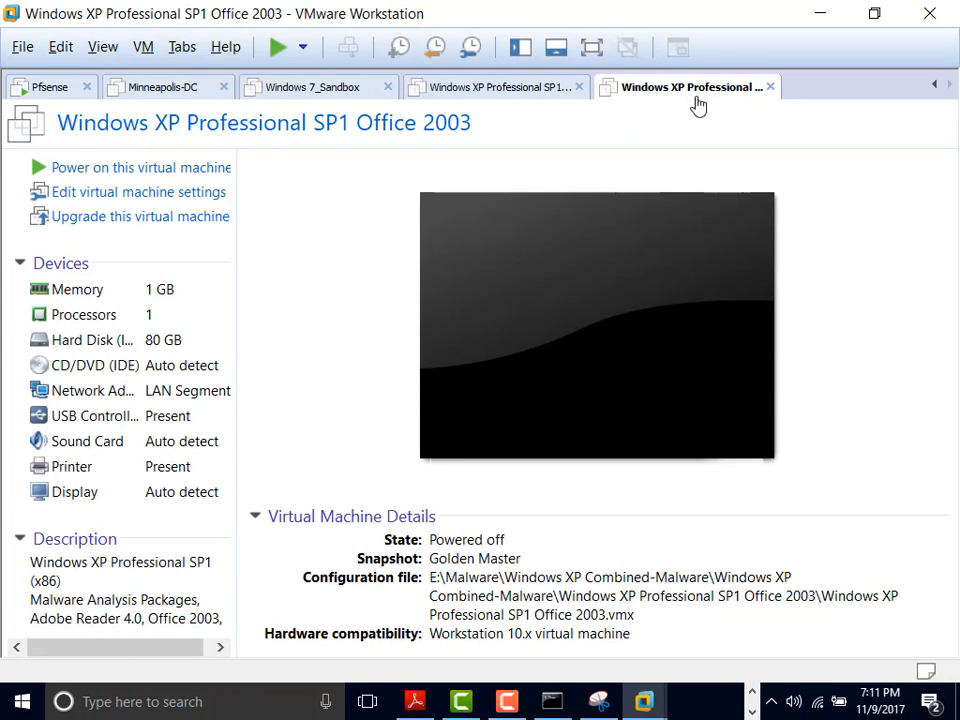
pyautogui.click(50, 90)
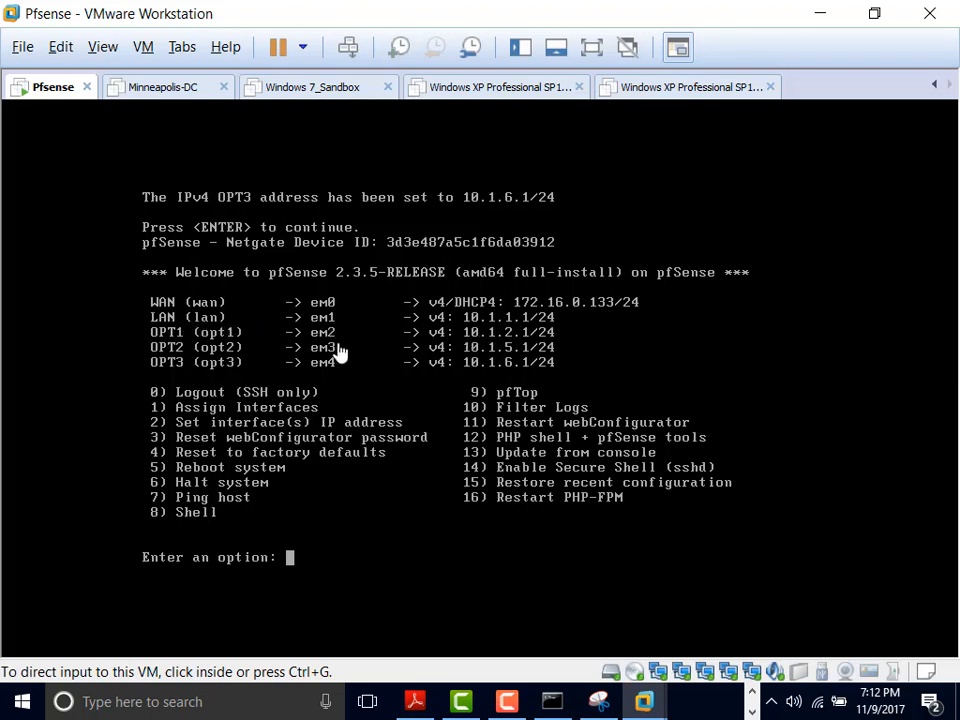
pyautogui.click(597, 704)
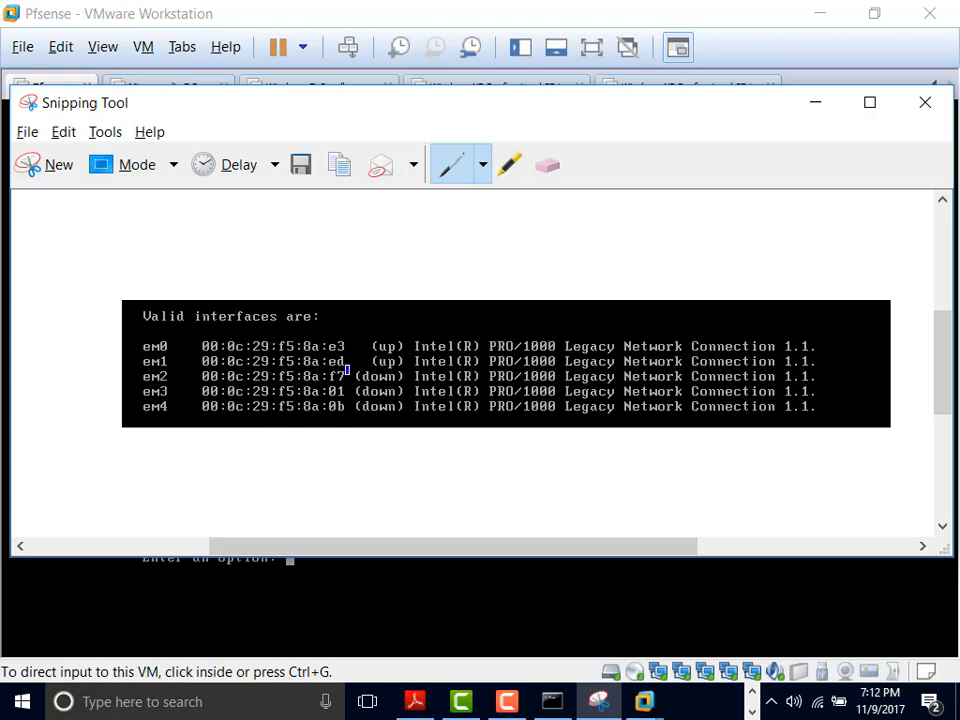
pyautogui.click(815, 103)
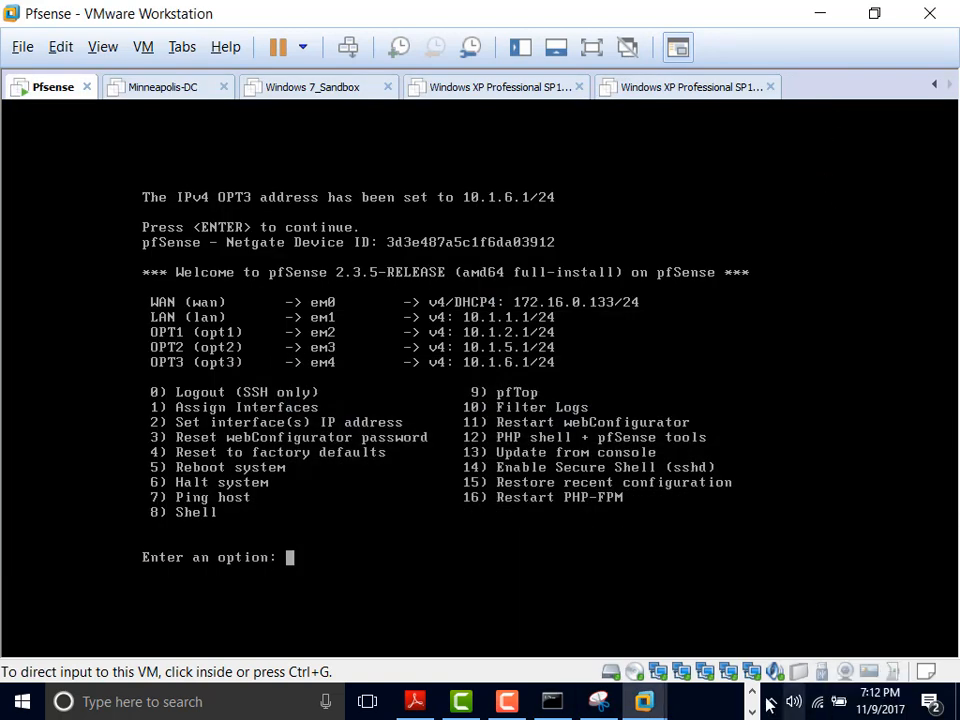
# Step: Verify pfSense's Network Adapter 2 is on the Clinets segment and check its MAC, then open Windows 7_Sandbox
pyautogui.doubleClick(659, 673)
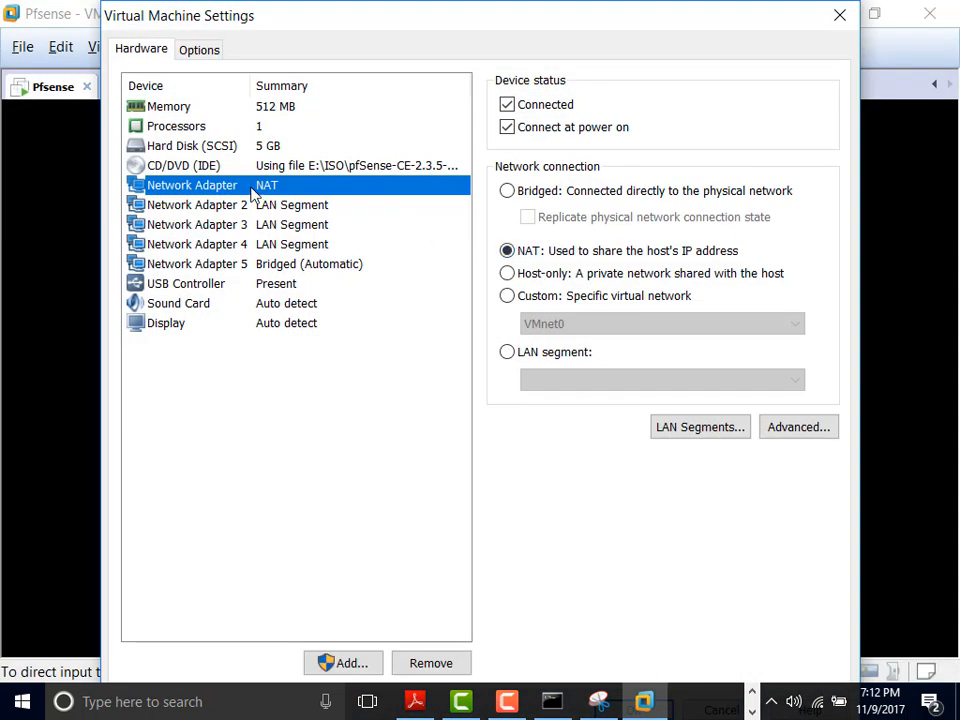
pyautogui.click(232, 205)
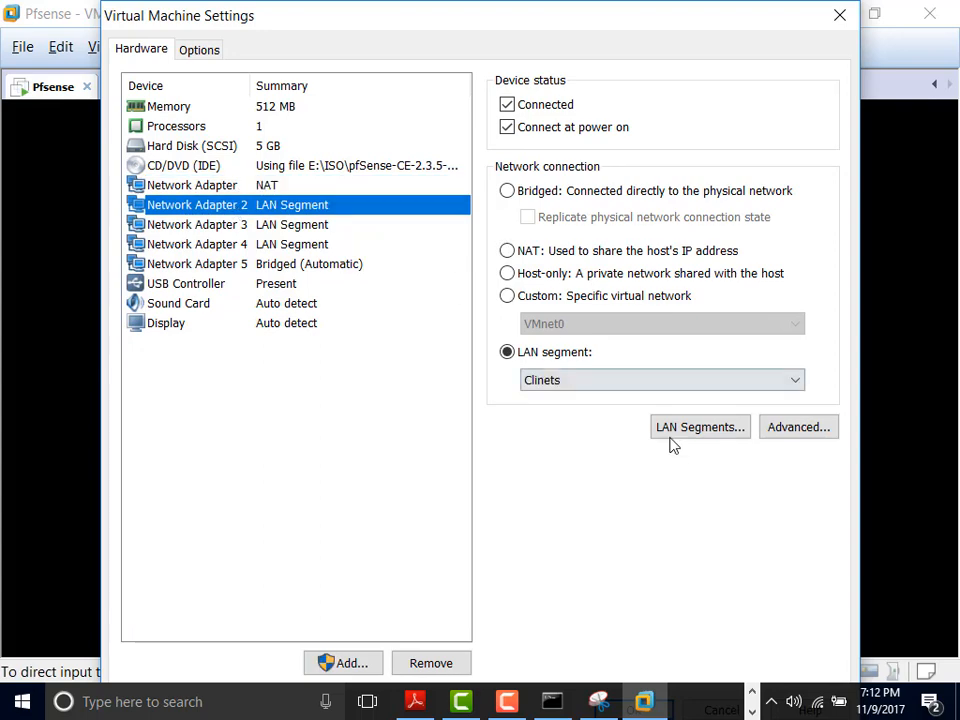
pyautogui.click(598, 701)
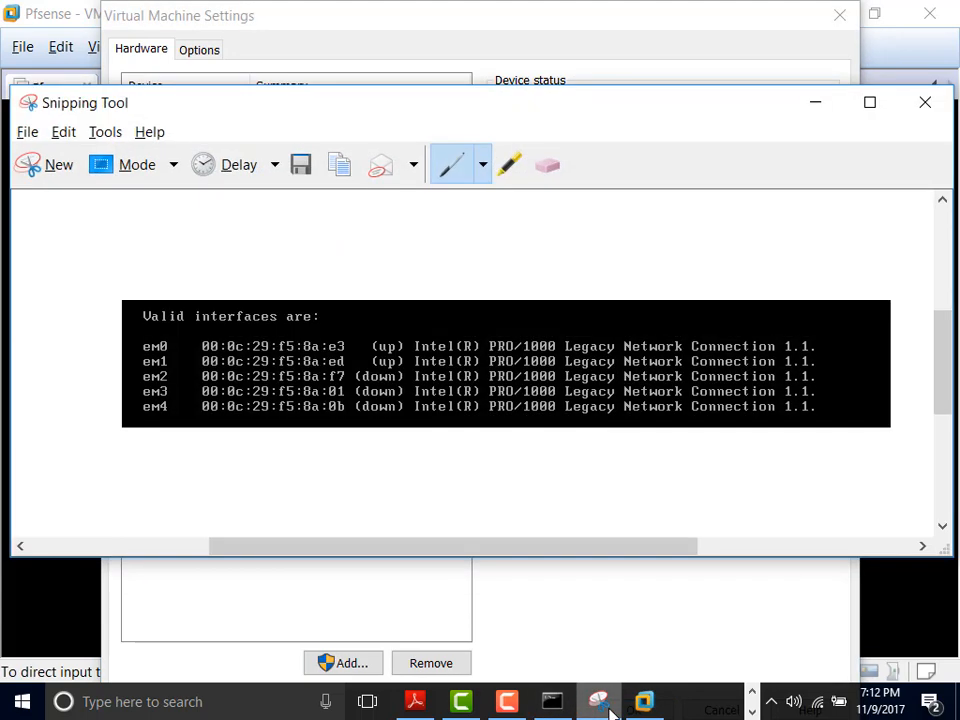
pyautogui.click(610, 710)
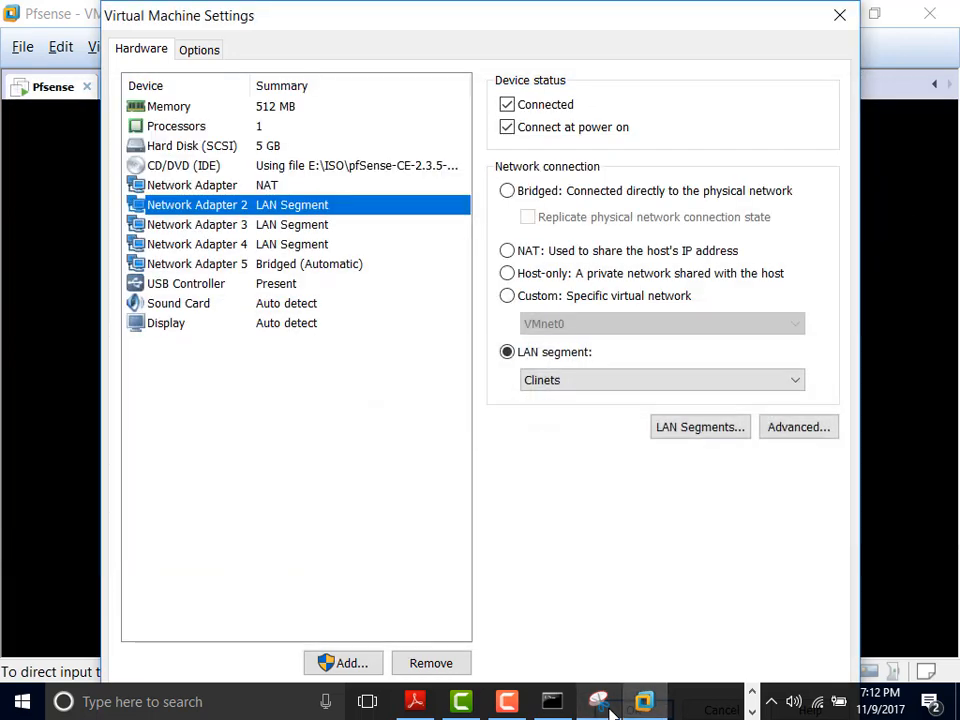
pyautogui.click(793, 428)
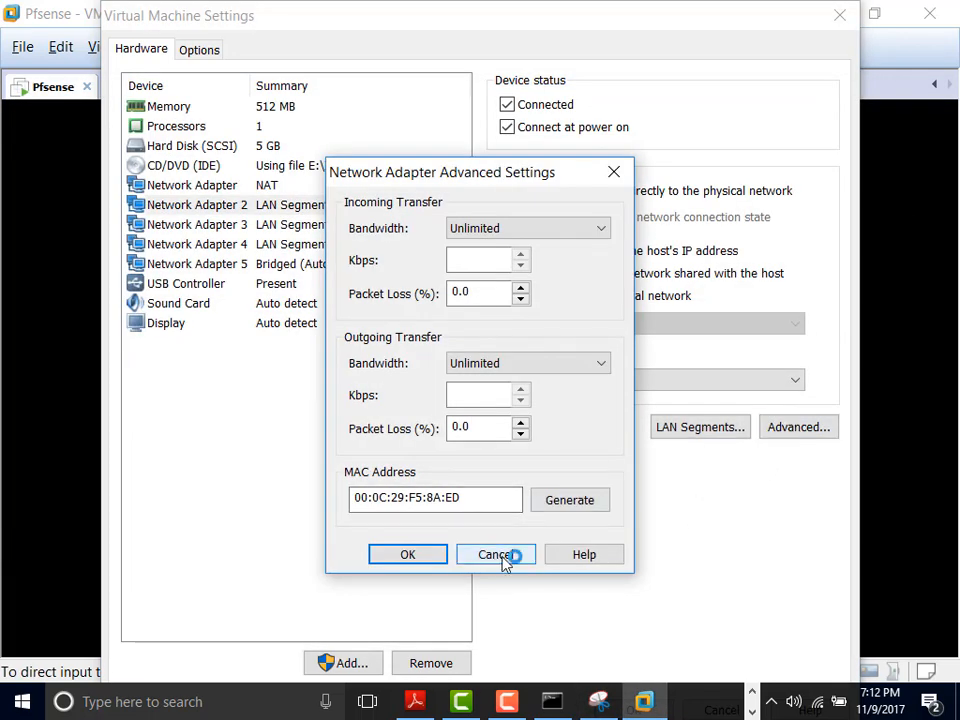
pyautogui.click(497, 555)
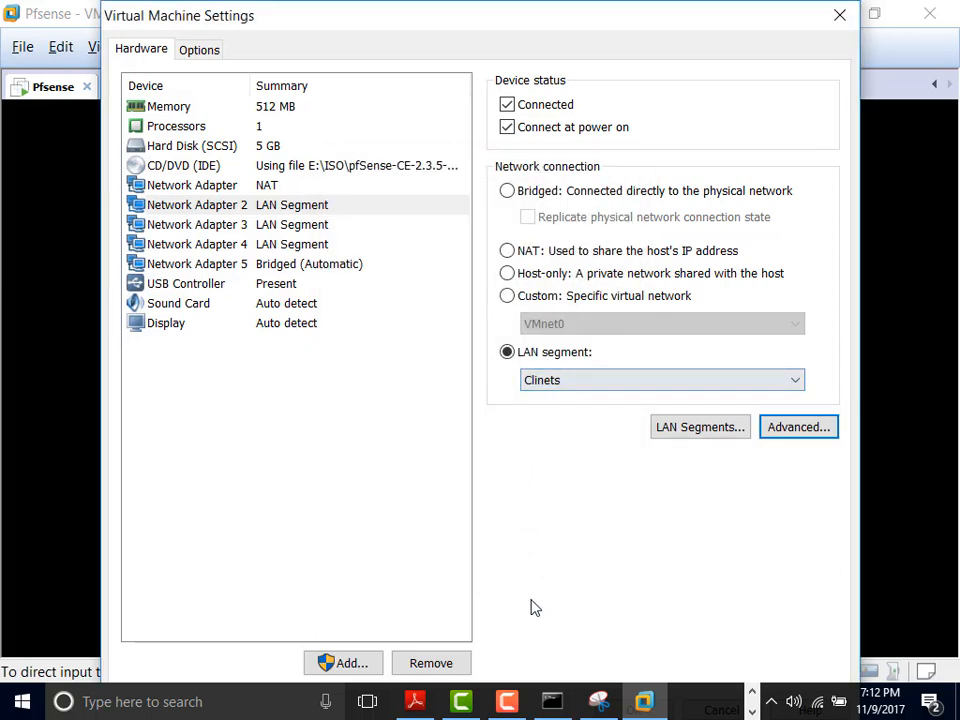
pyautogui.click(829, 21)
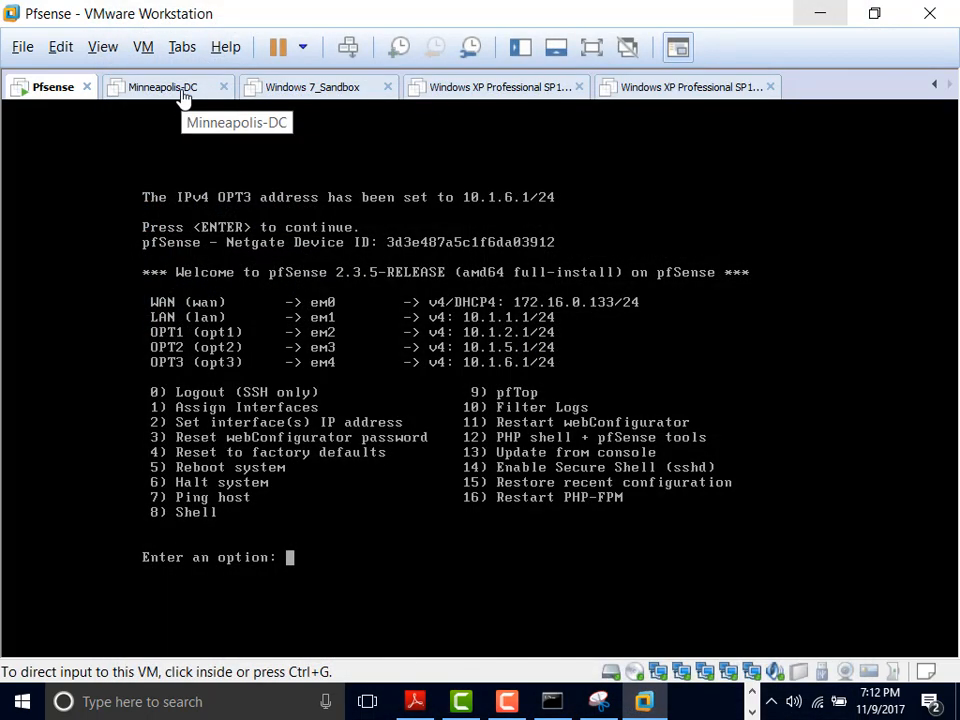
pyautogui.click(290, 87)
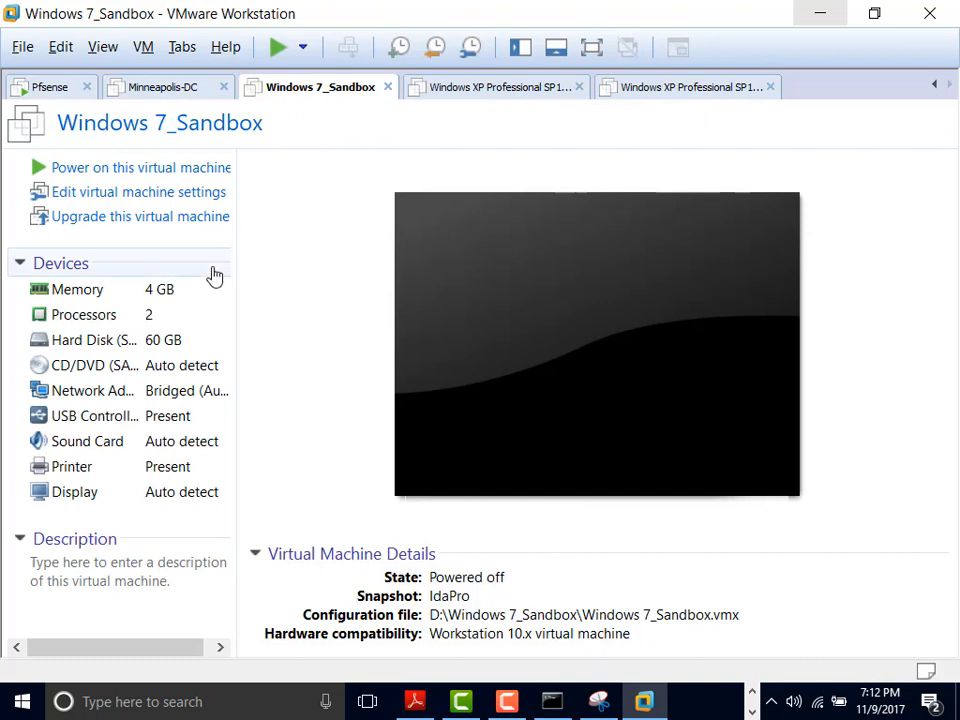
# Step: Switch the Windows 7_Sandbox network adapter from Bridged to the Clinets LAN segment
pyautogui.click(143, 394)
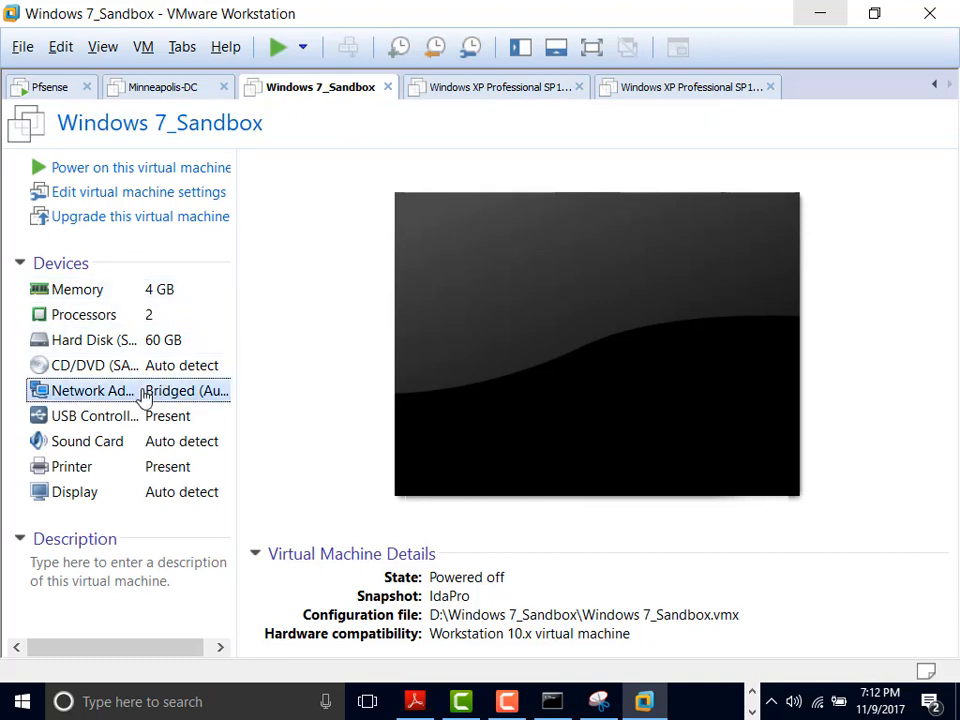
pyautogui.doubleClick(143, 394)
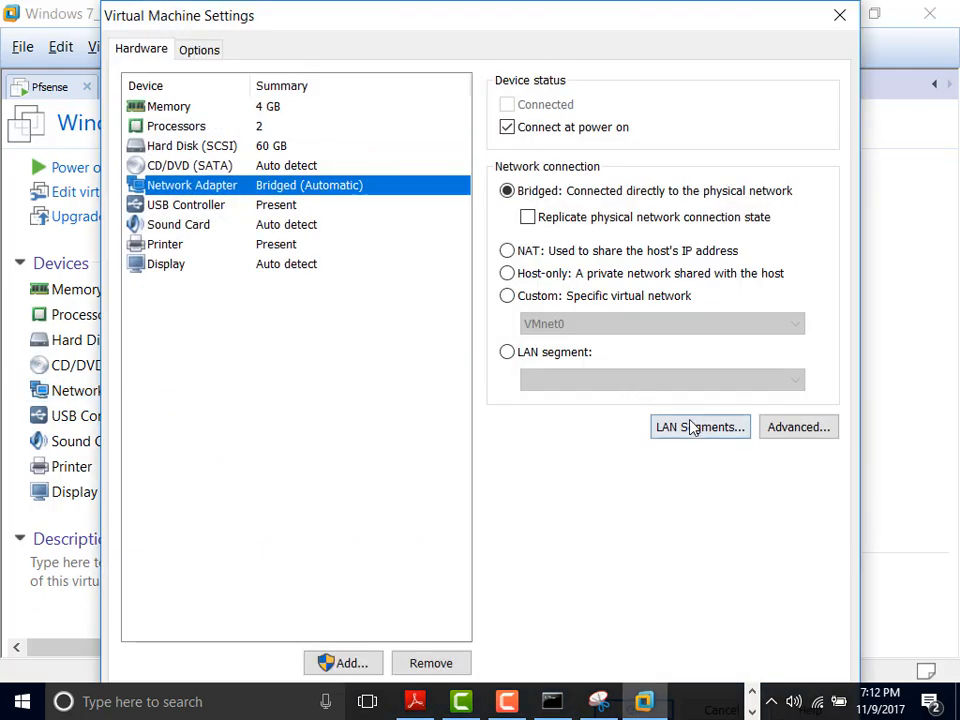
pyautogui.click(508, 353)
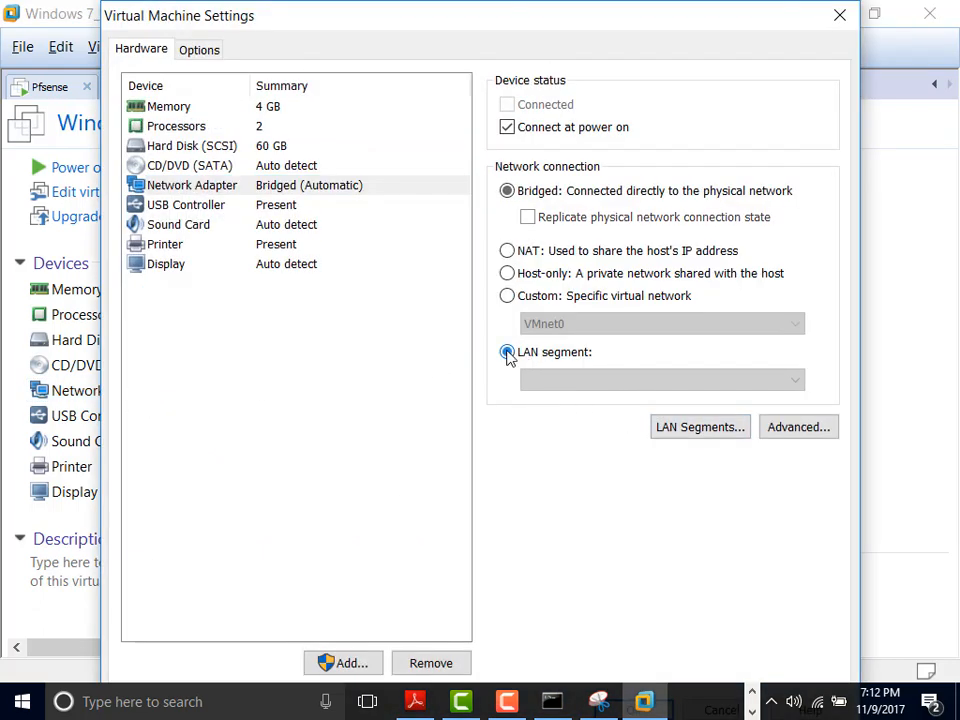
pyautogui.click(568, 381)
pyautogui.click(564, 400)
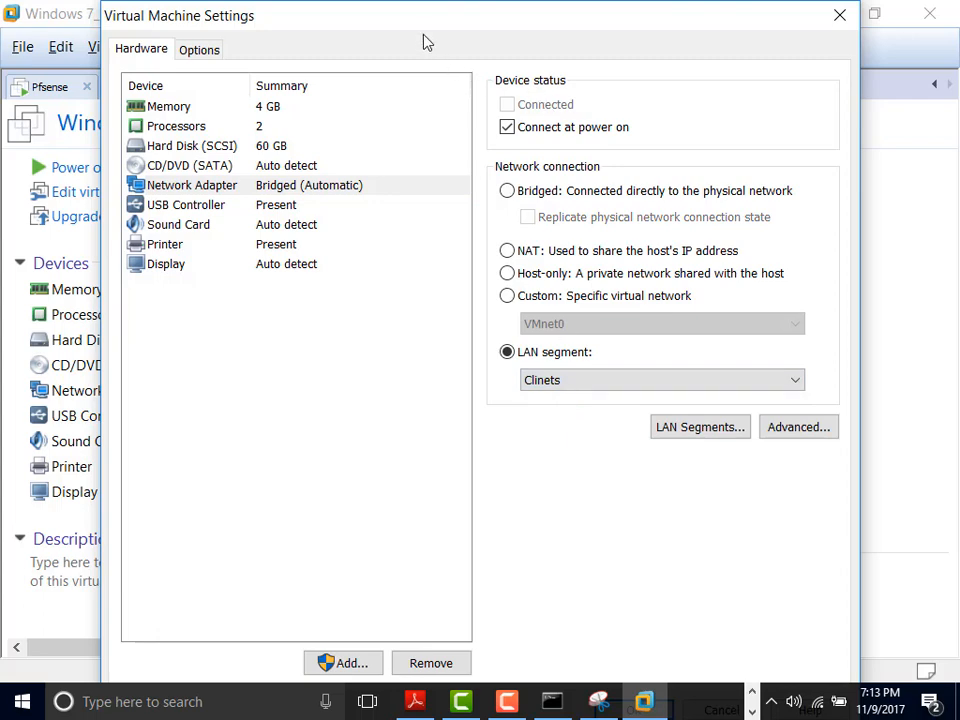
pyautogui.moveTo(435, 25)
pyautogui.mouseDown()
pyautogui.moveTo(446, 105)
pyautogui.moveTo(435, 34)
pyautogui.mouseUp()
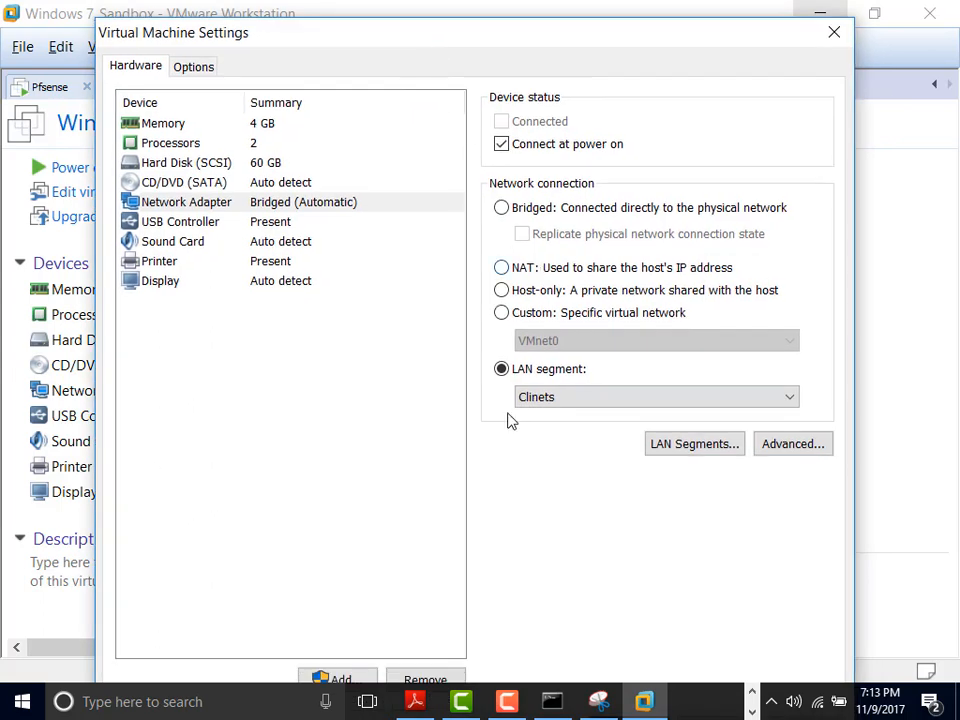
pyautogui.press('Return')
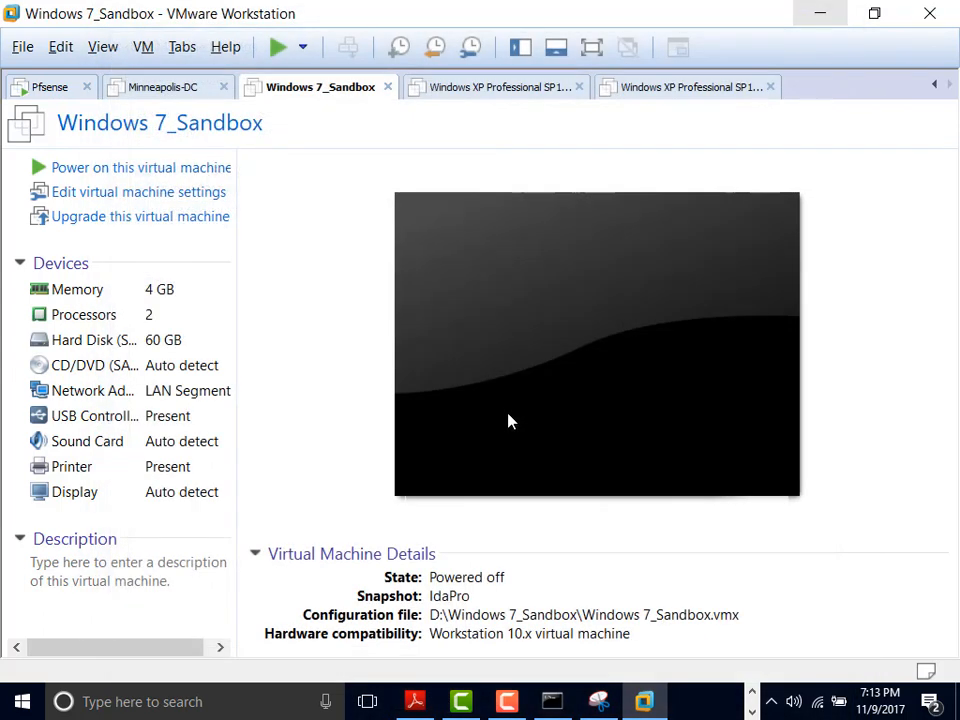
# Step: Power on Windows 7_Sandbox, glance at the pfSense console, and return to the booting VM
pyautogui.click(279, 48)
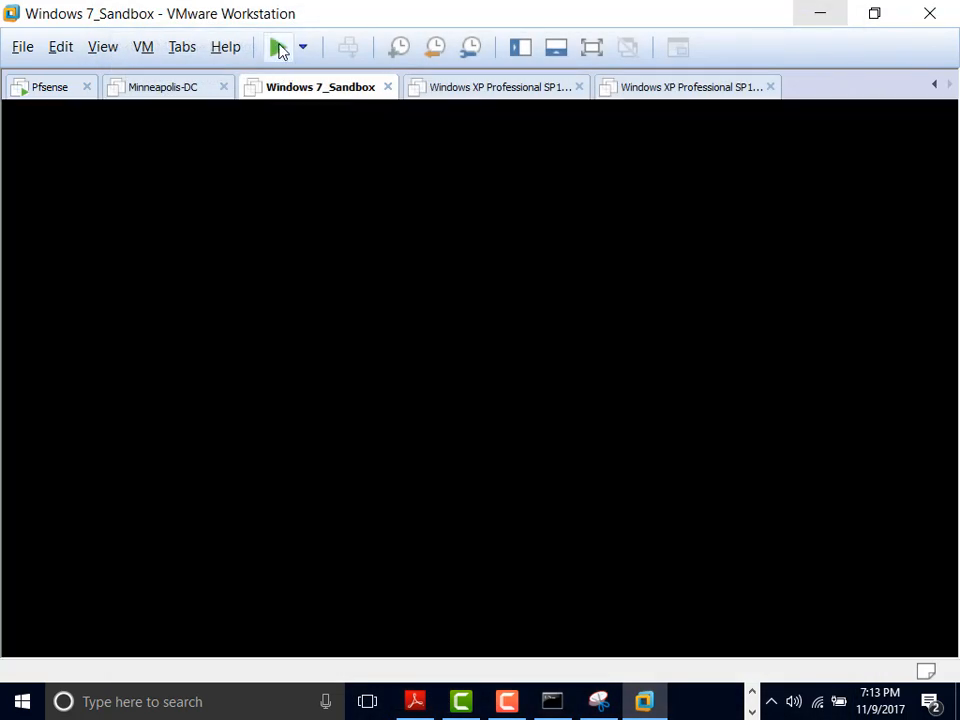
pyautogui.click(57, 92)
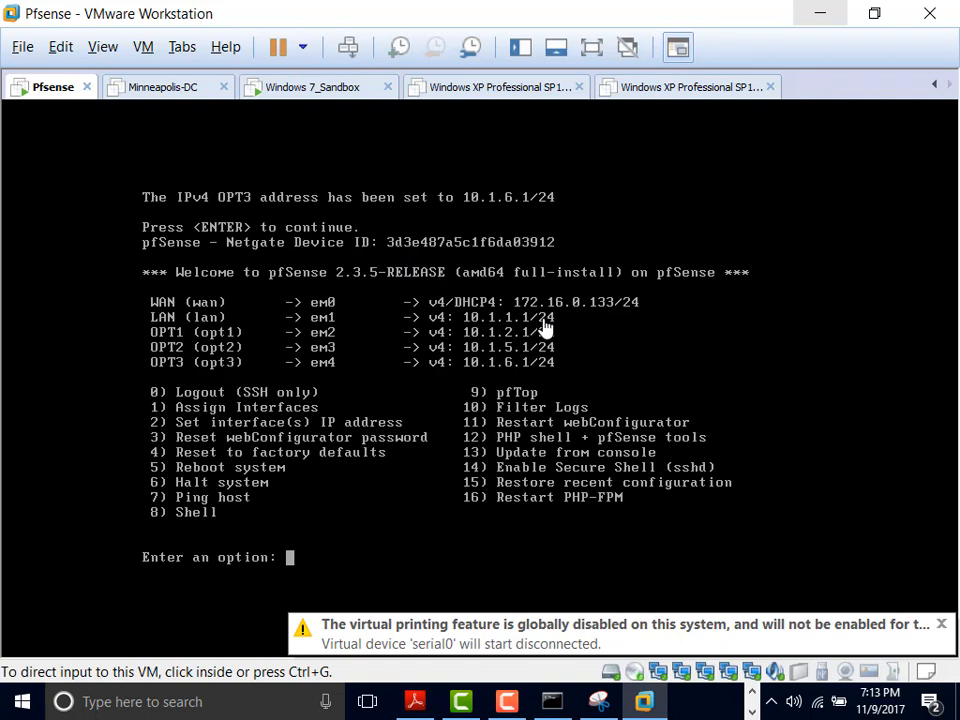
pyautogui.click(320, 88)
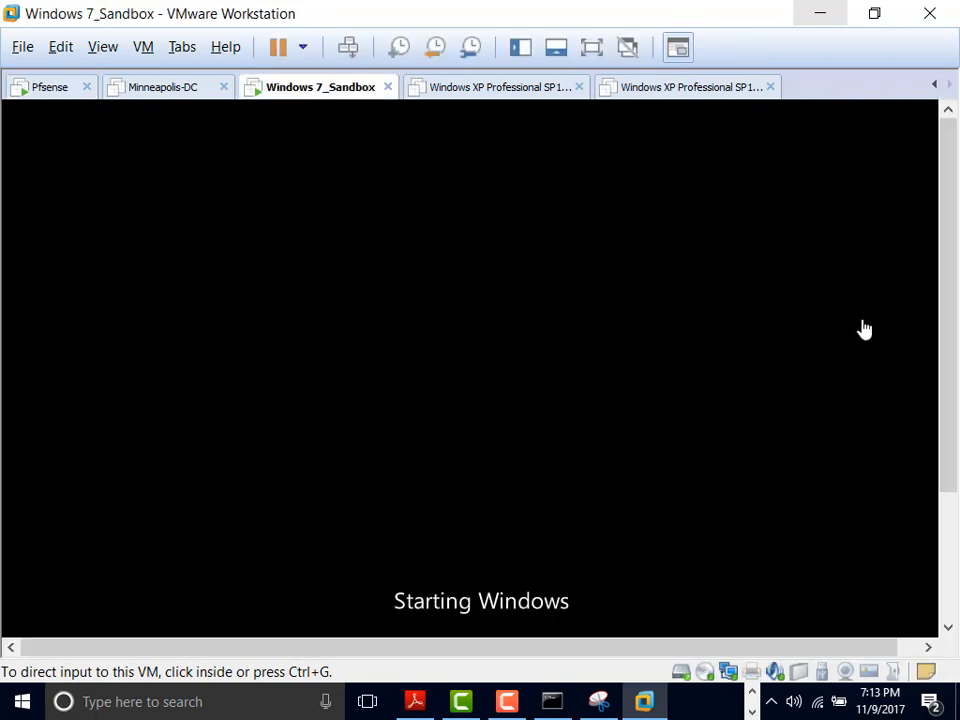
pyautogui.moveTo(949, 279); pyautogui.dragTo(949, 439)
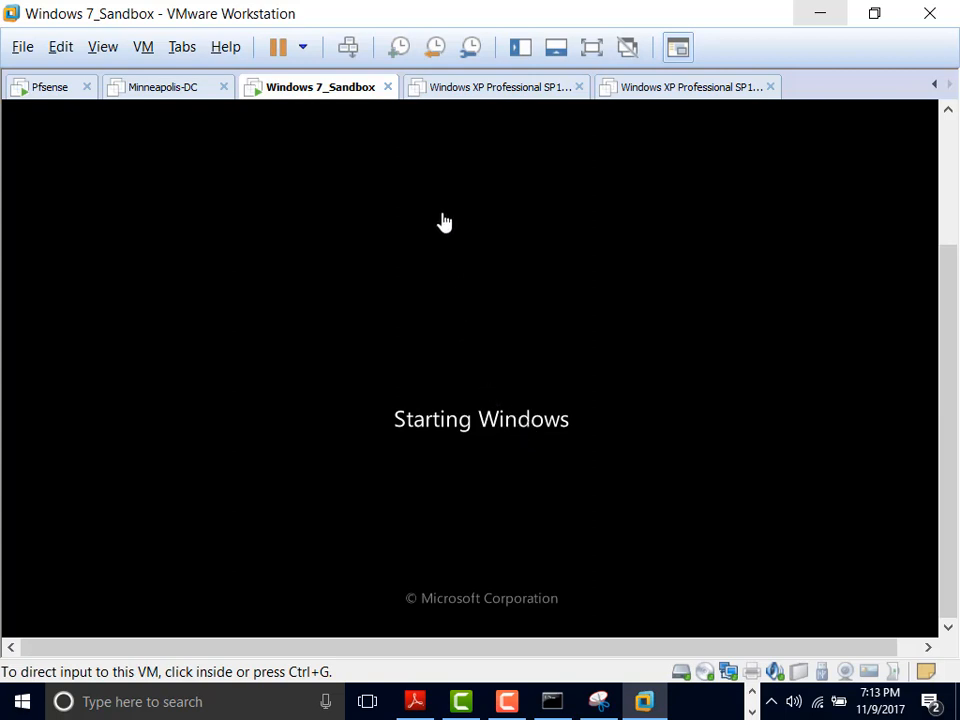
# Step: Connect the Minneapolis-DC VM's network adapter to the Servers LAN segment
pyautogui.click(159, 90)
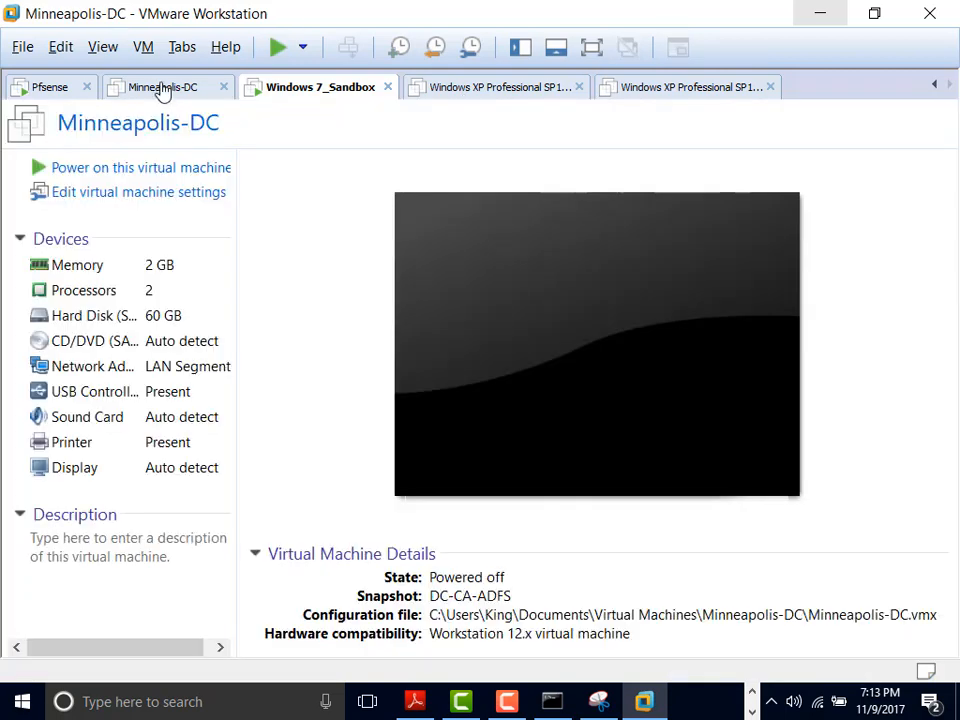
pyautogui.click(160, 368)
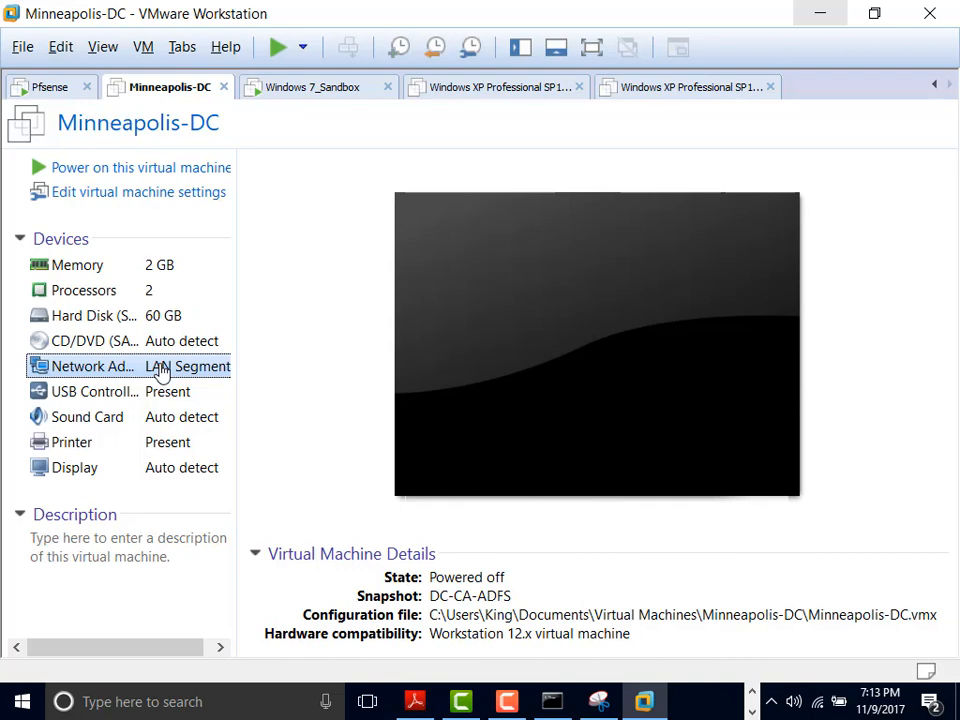
pyautogui.doubleClick(160, 368)
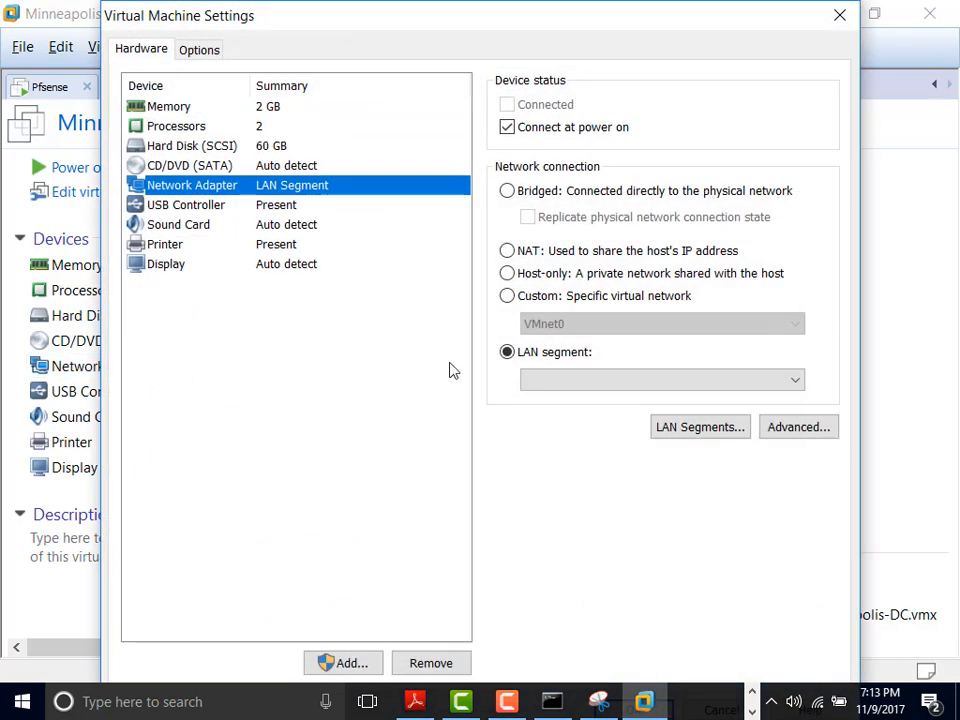
pyautogui.click(570, 381)
pyautogui.click(567, 415)
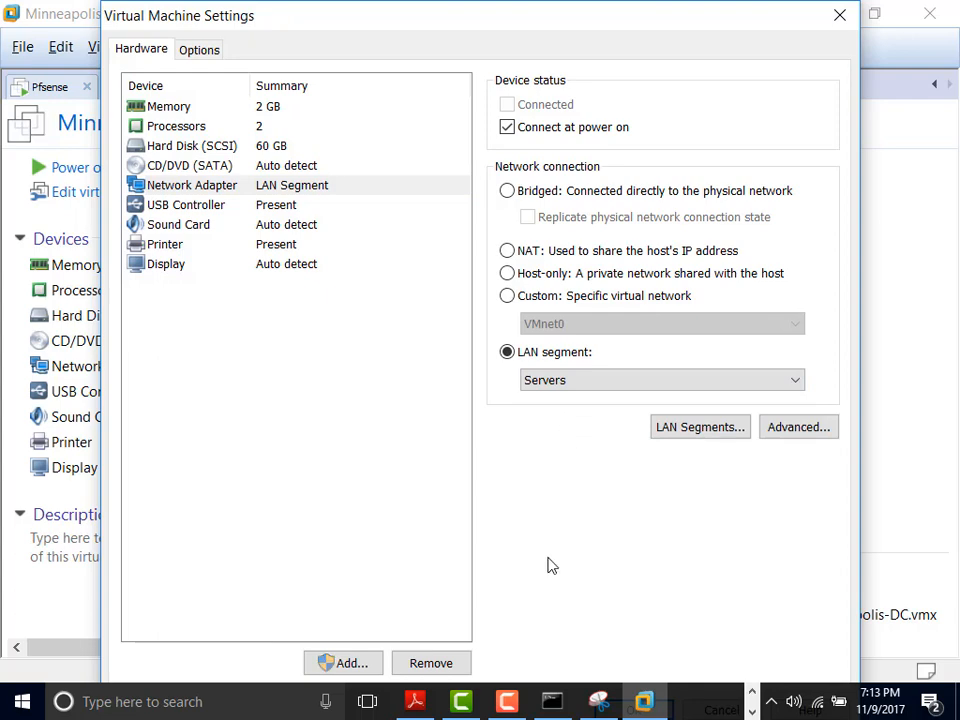
pyautogui.press('Return')
# Step: Put the Windows XP Office 2000 VM's first network adapter on the DMZ 1 LAN segment
pyautogui.click(524, 88)
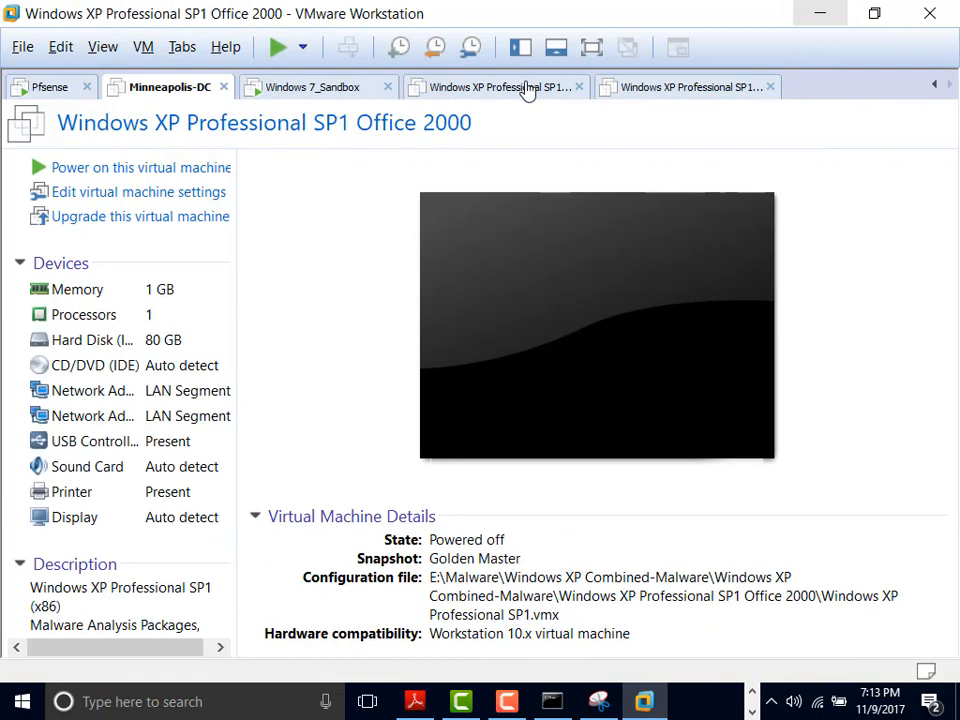
pyautogui.click(185, 397)
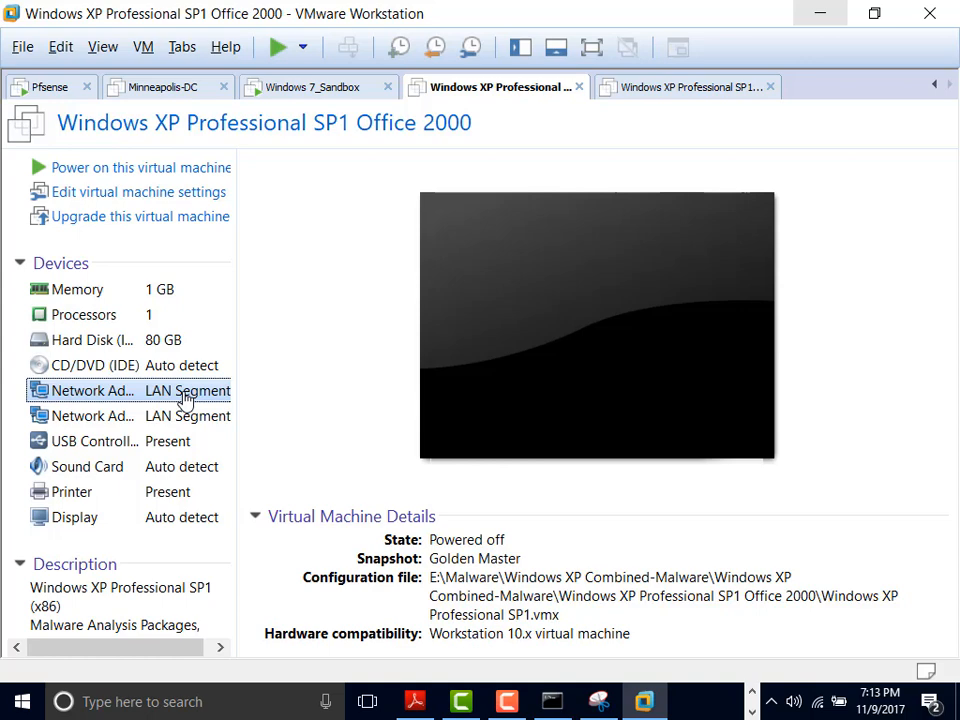
pyautogui.doubleClick(185, 397)
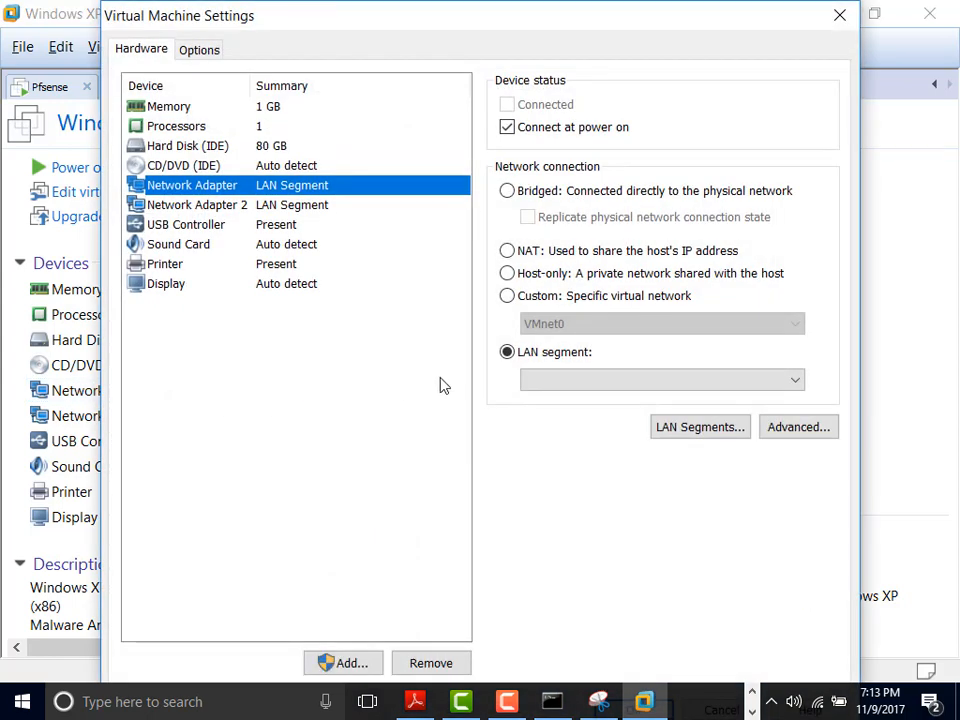
pyautogui.click(624, 380)
pyautogui.click(542, 429)
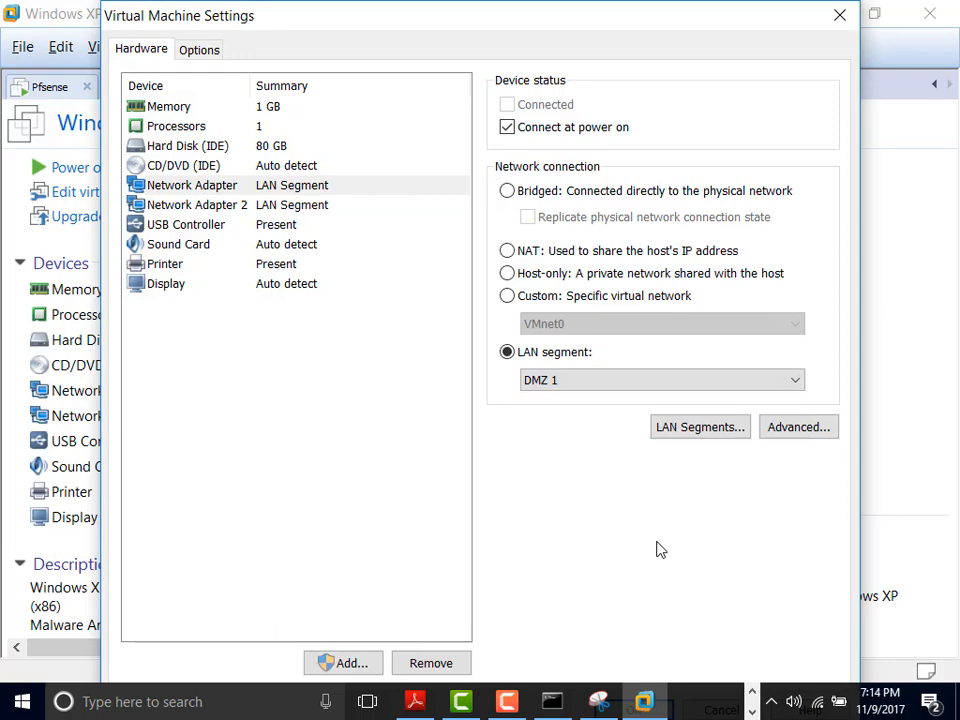
pyautogui.press('Return')
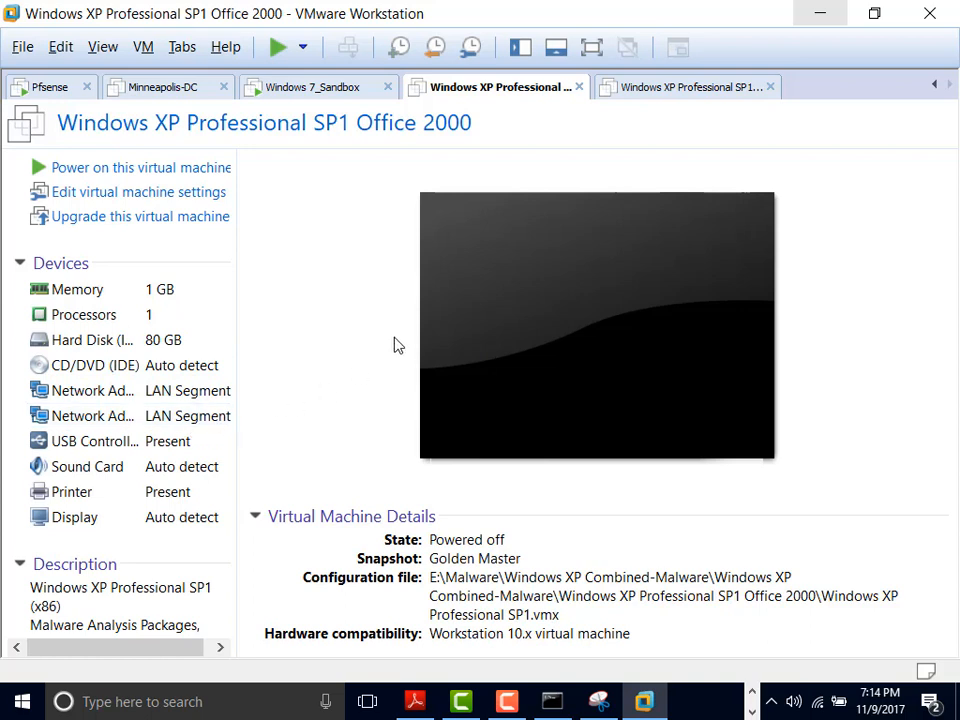
# Step: Attach the XP Office 2000 VM's second network adapter to DMZ 1 as well
pyautogui.click(205, 420)
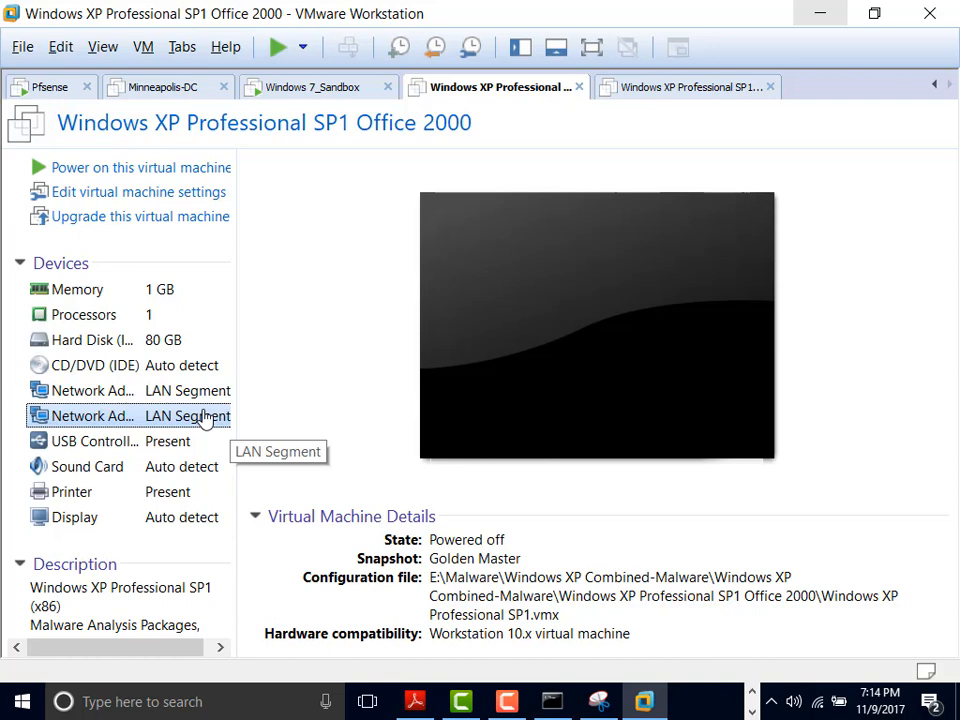
pyautogui.doubleClick(205, 420)
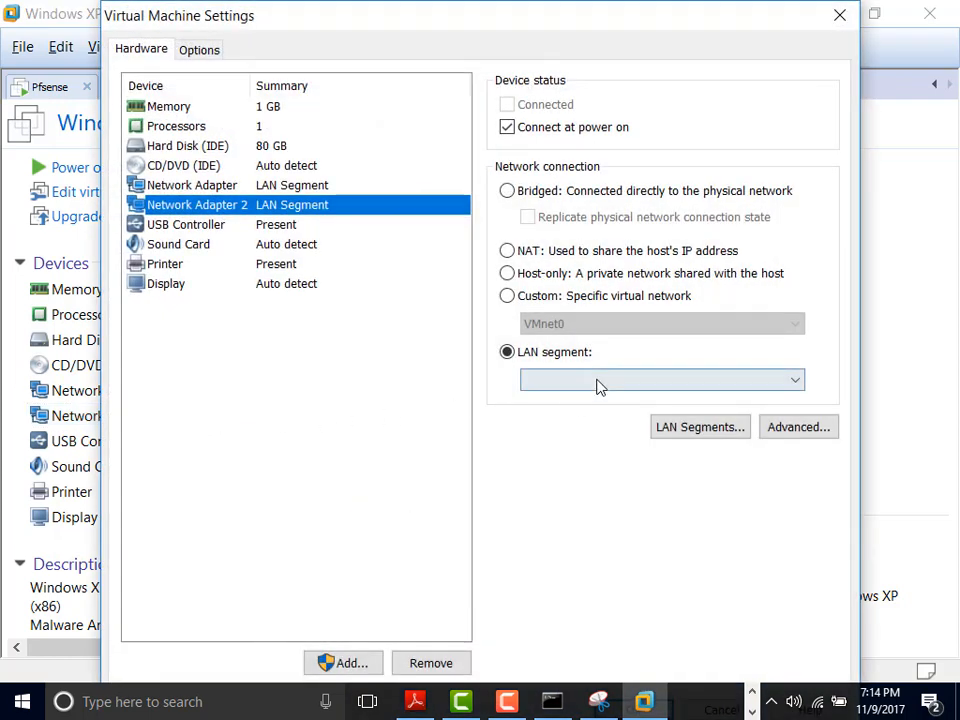
pyautogui.click(596, 384)
pyautogui.click(556, 431)
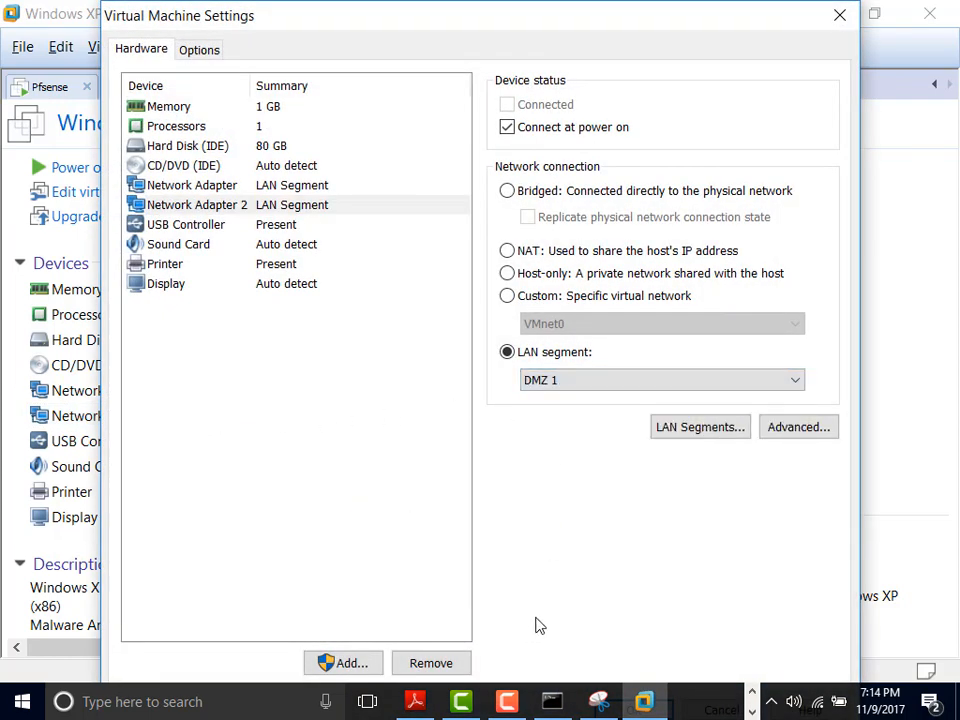
pyautogui.press('Return')
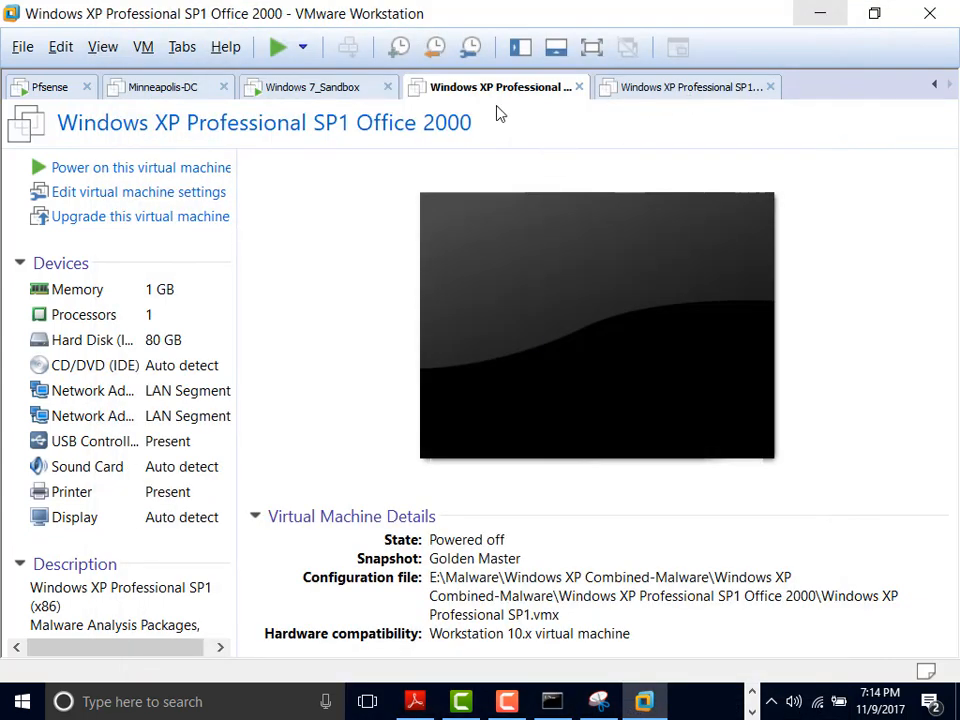
# Step: Move the XP Office 2003 VM's network adapter to the DMZ 2 LAN segment, then switch to Windows 7_Sandbox
pyautogui.click(672, 90)
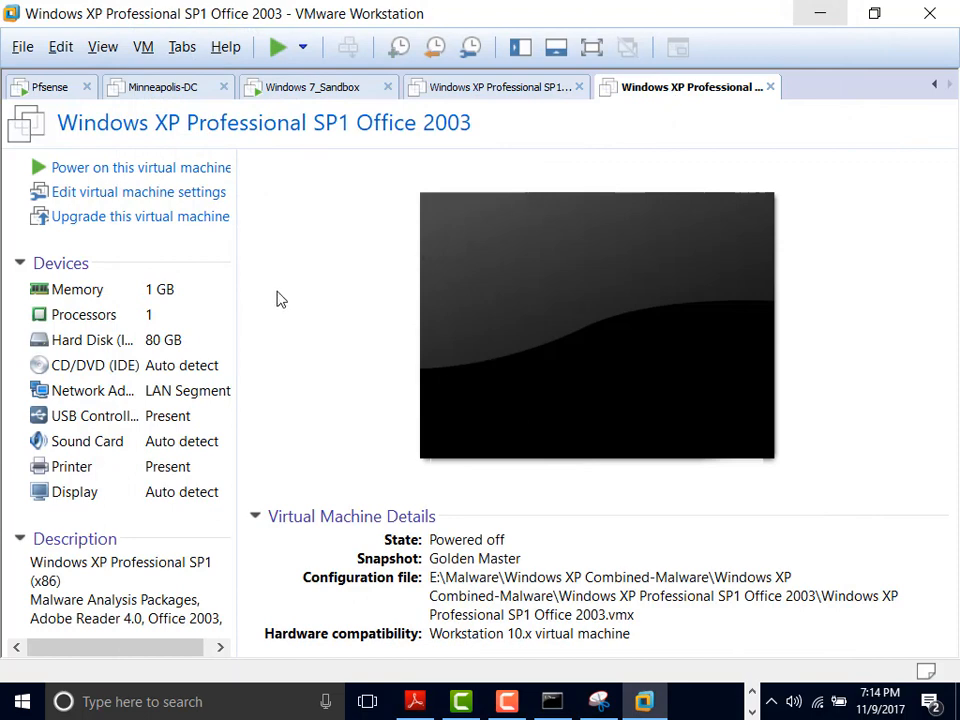
pyautogui.click(183, 394)
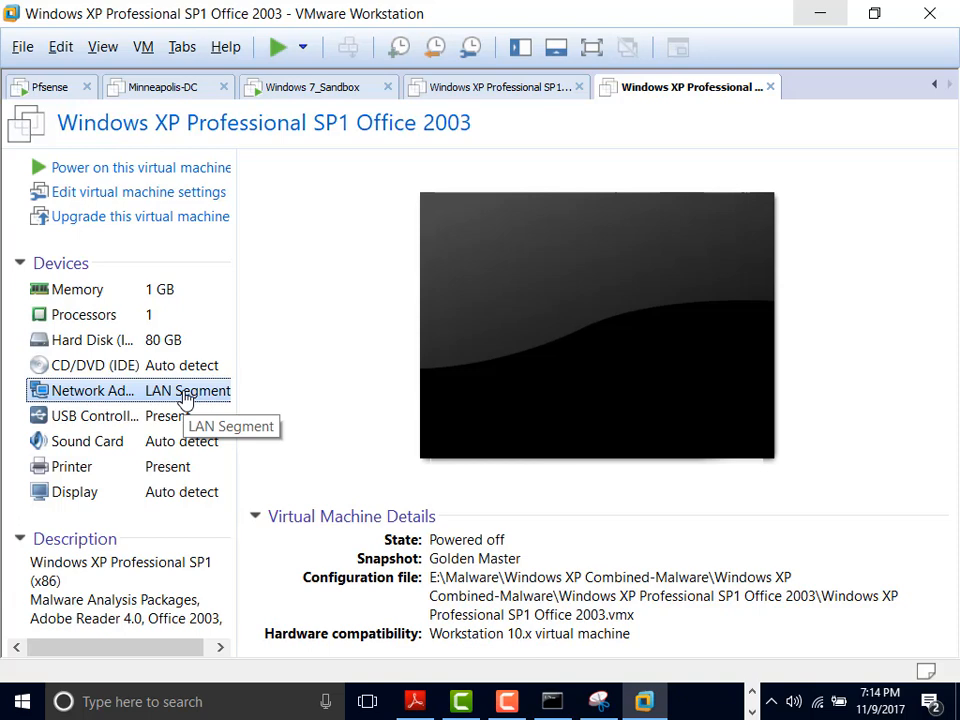
pyautogui.doubleClick(185, 395)
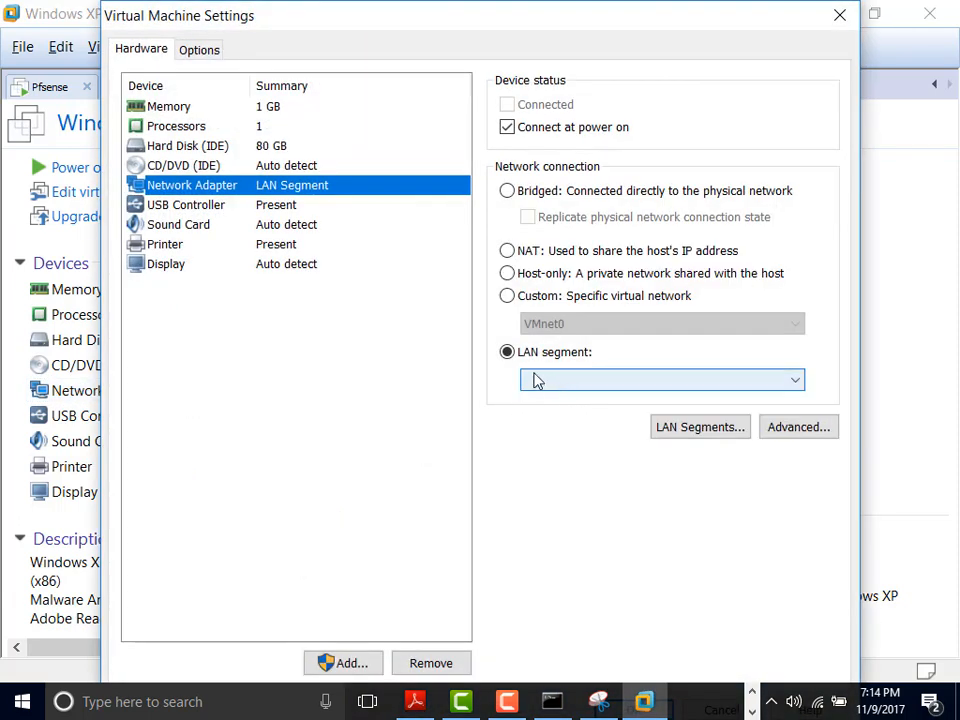
pyautogui.click(638, 379)
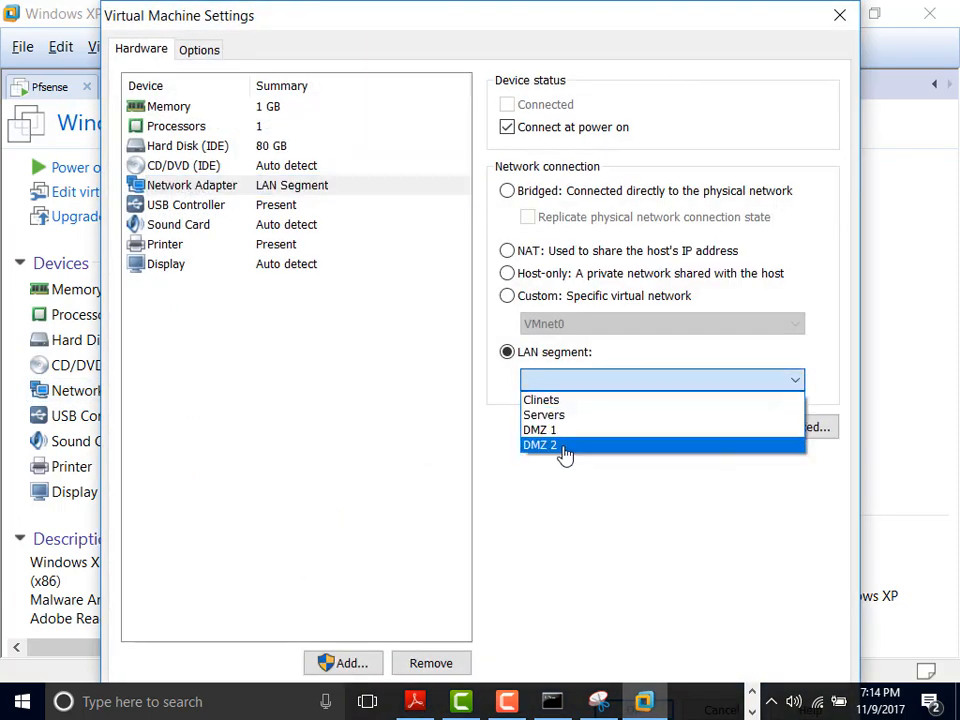
pyautogui.click(564, 445)
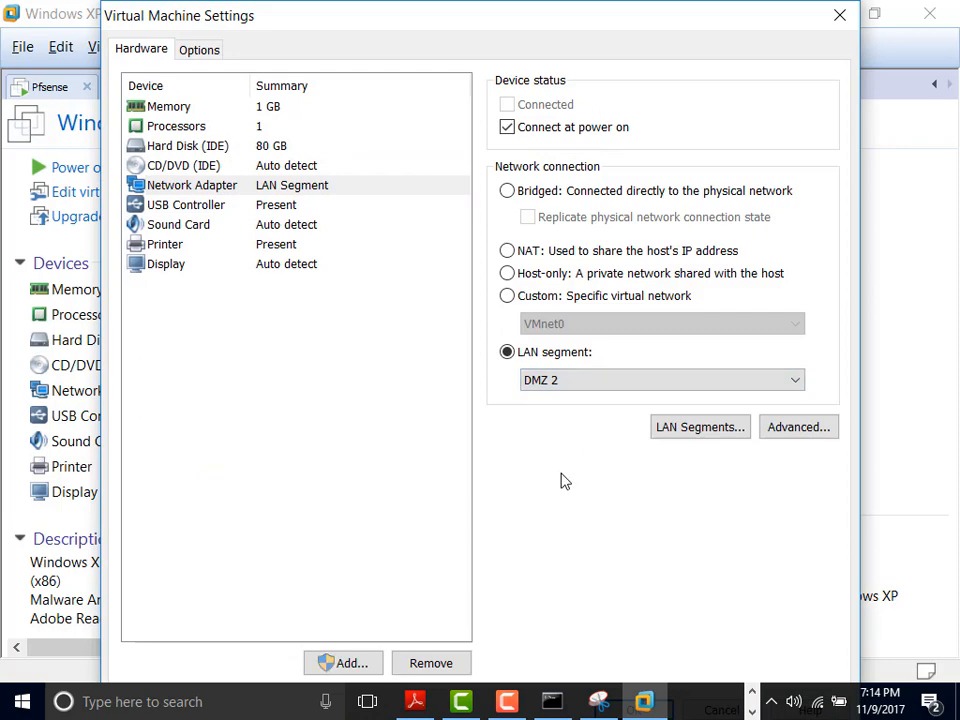
pyautogui.press('Return')
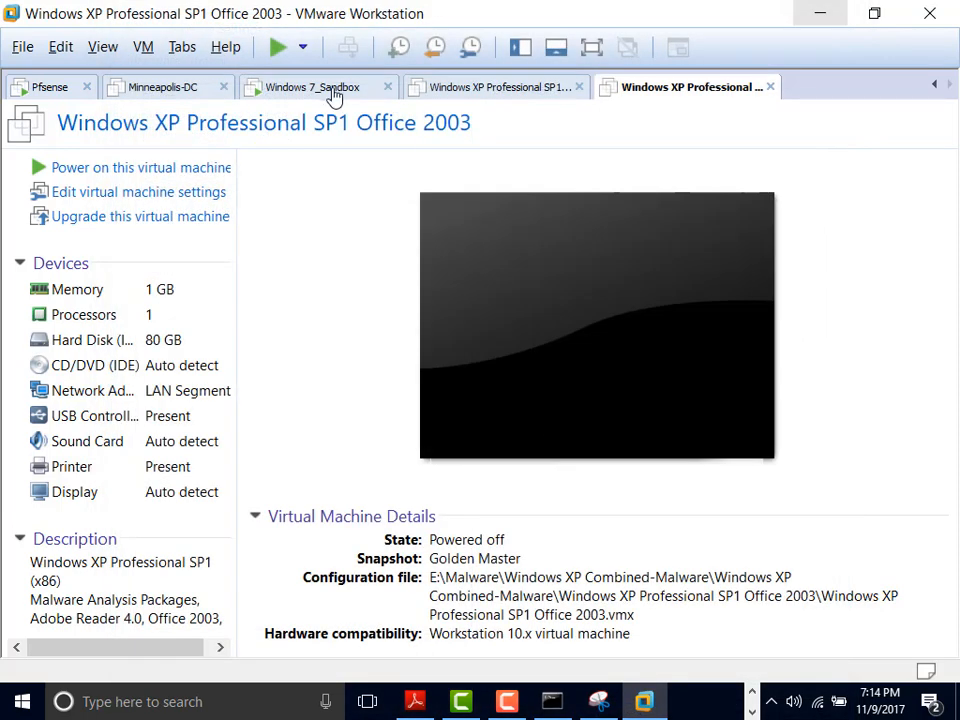
pyautogui.click(335, 90)
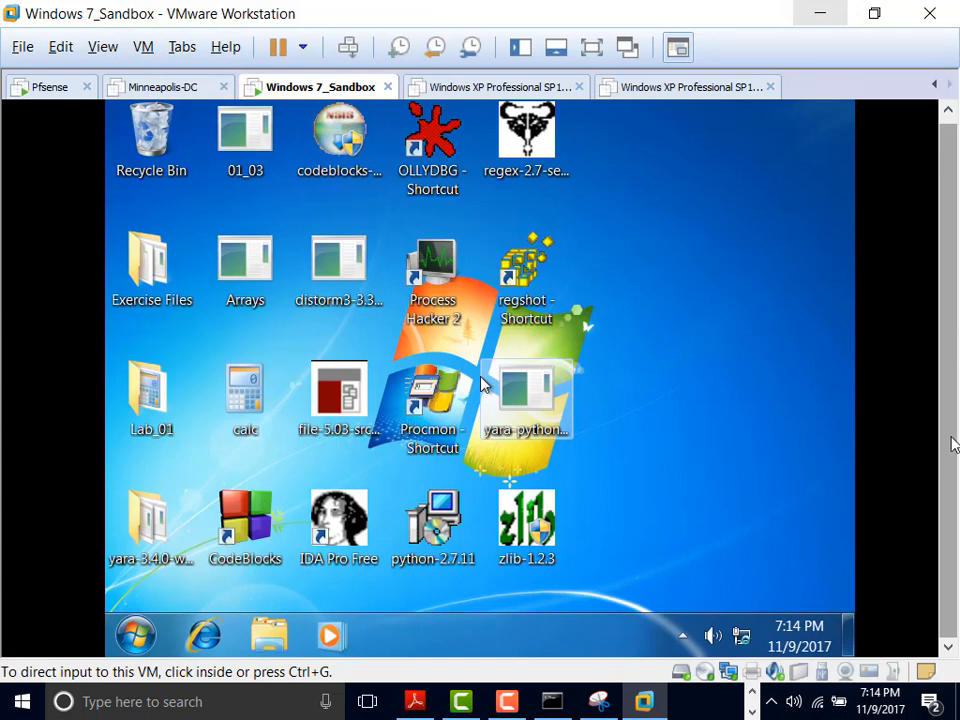
# Step: Open the Windows 7 guest's Local Area Connection properties from the Network and Sharing Center
pyautogui.click(138, 640)
pyautogui.rightClick(740, 638)
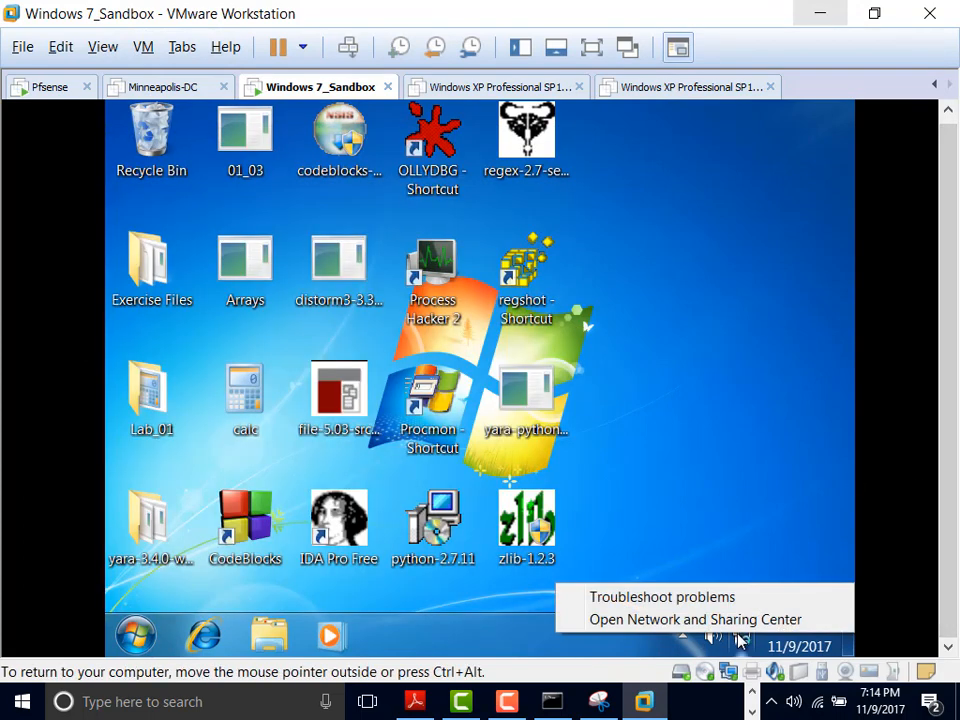
pyautogui.click(738, 620)
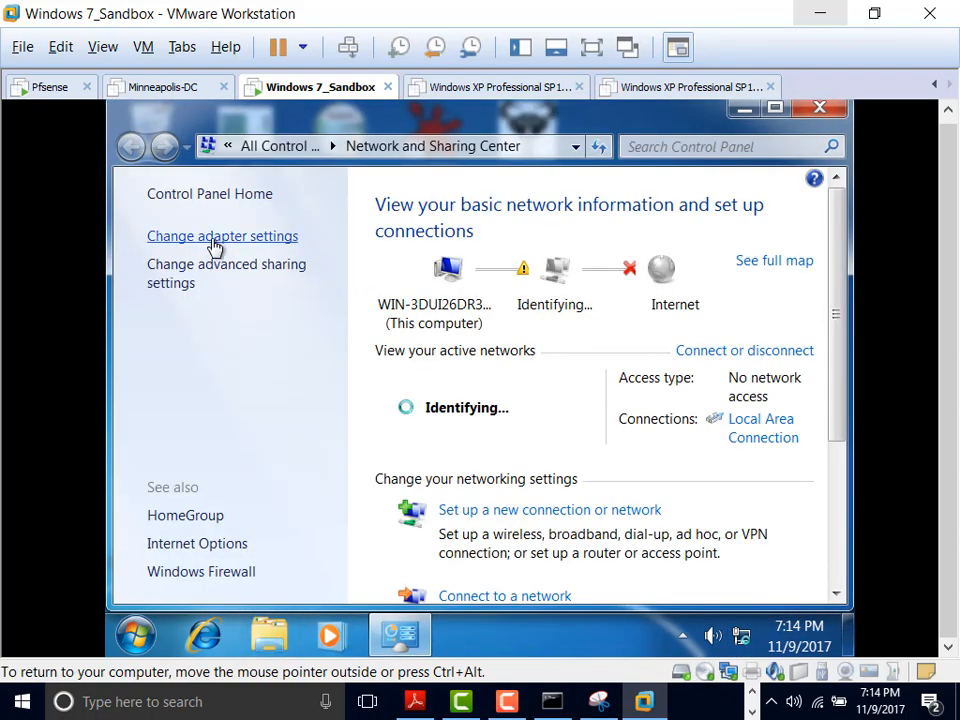
pyautogui.click(215, 246)
pyautogui.click(251, 249)
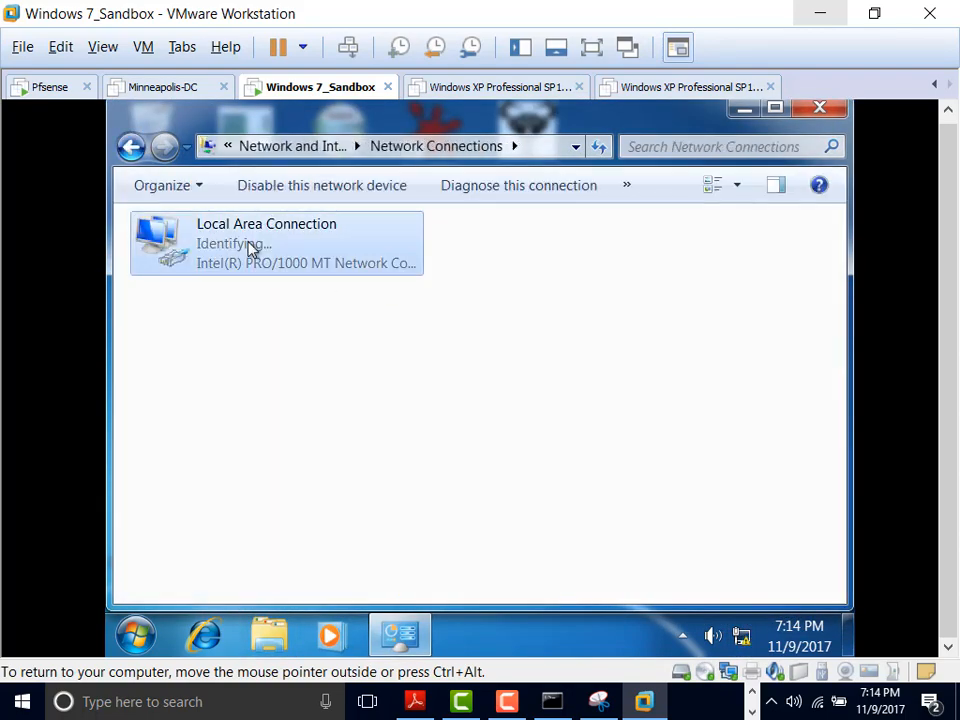
pyautogui.rightClick(251, 249)
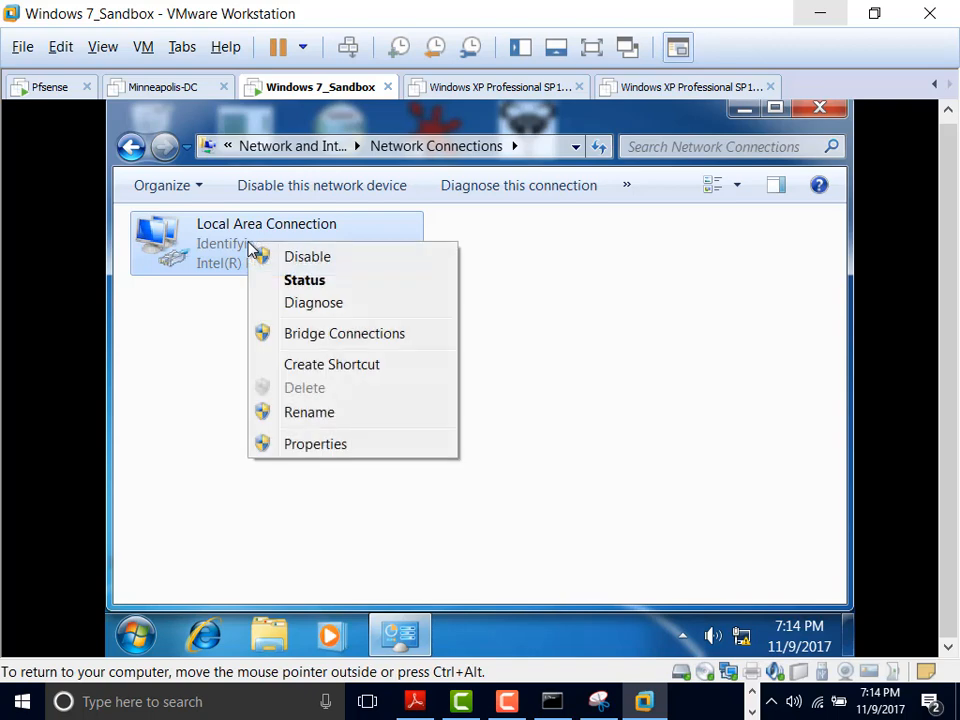
pyautogui.click(338, 448)
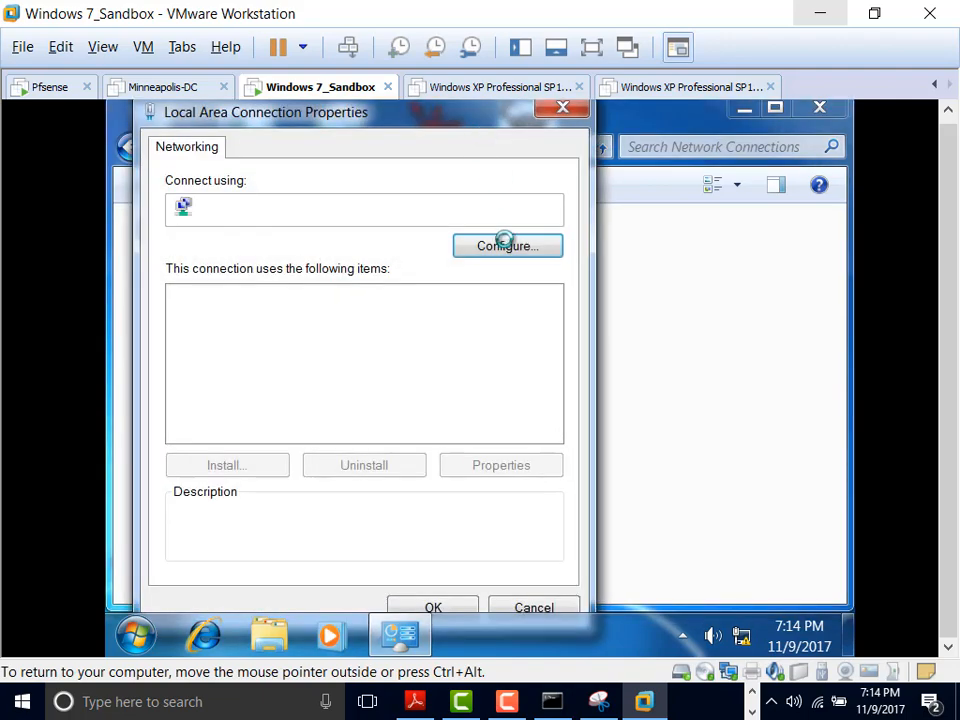
# Step: Set IPv4 to a manual address 10.1.1.5 with subnet mask 255.255.255.0
pyautogui.click(372, 377)
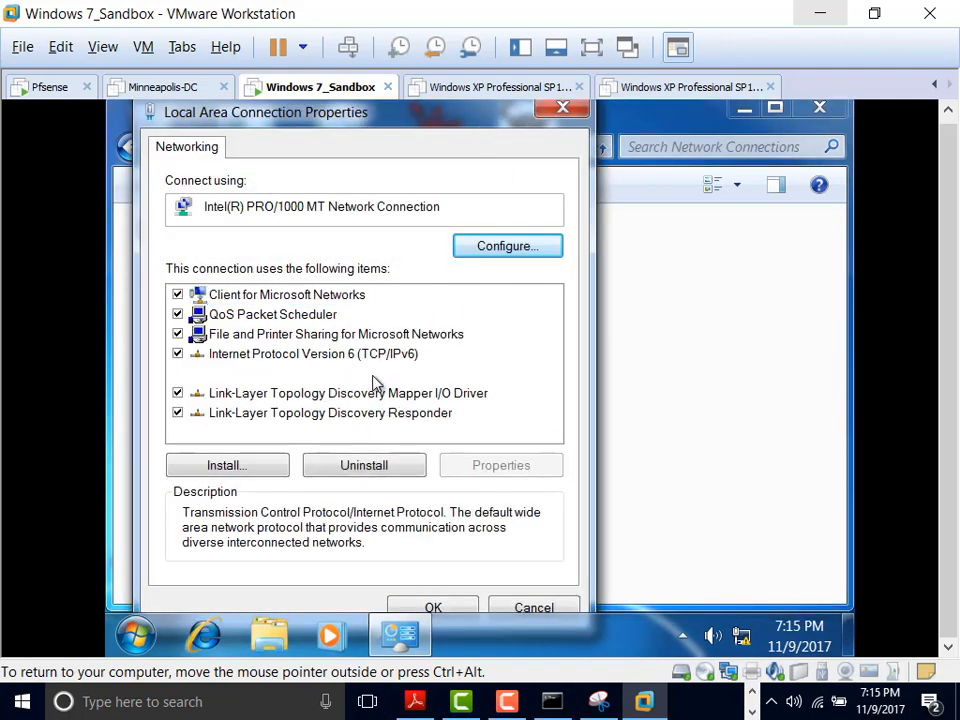
pyautogui.click(522, 470)
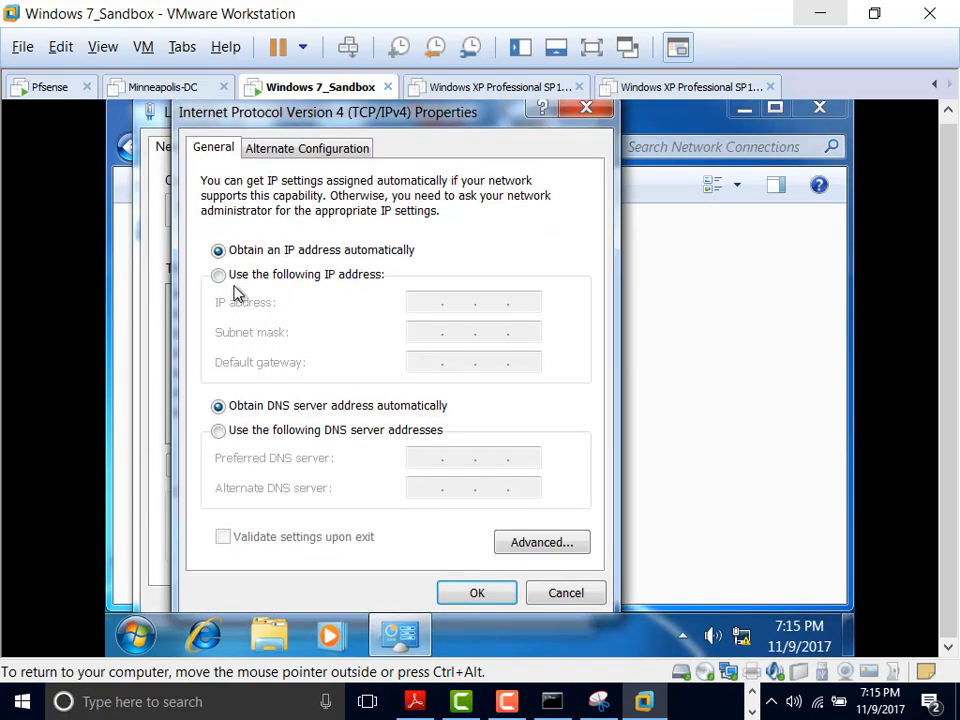
pyautogui.click(226, 278)
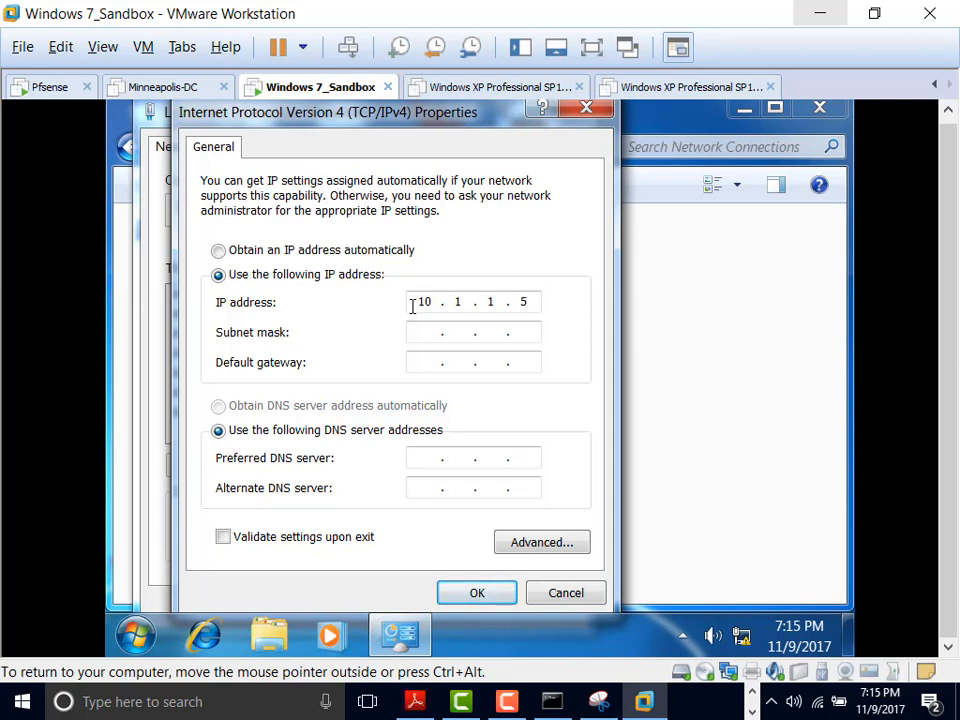
pyautogui.press('Tab')
pyautogui.press('Right')
pyautogui.press('Right')
pyautogui.write('255 . 255')
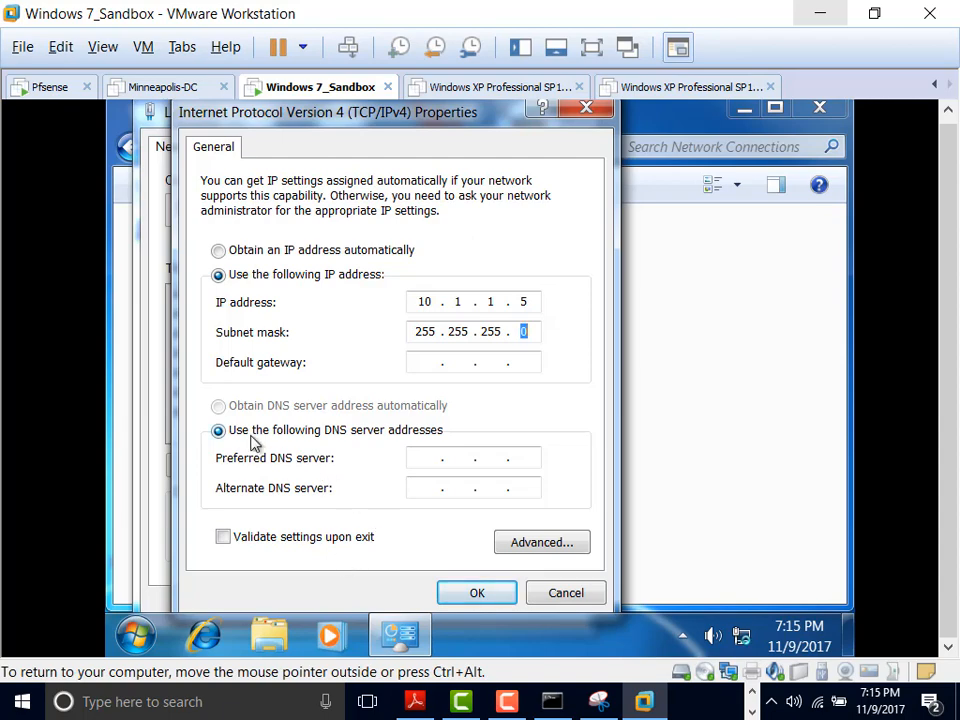
# Step: Apply the Windows 7 sandbox's static IP settings and launch a command prompt
pyautogui.click(477, 598)
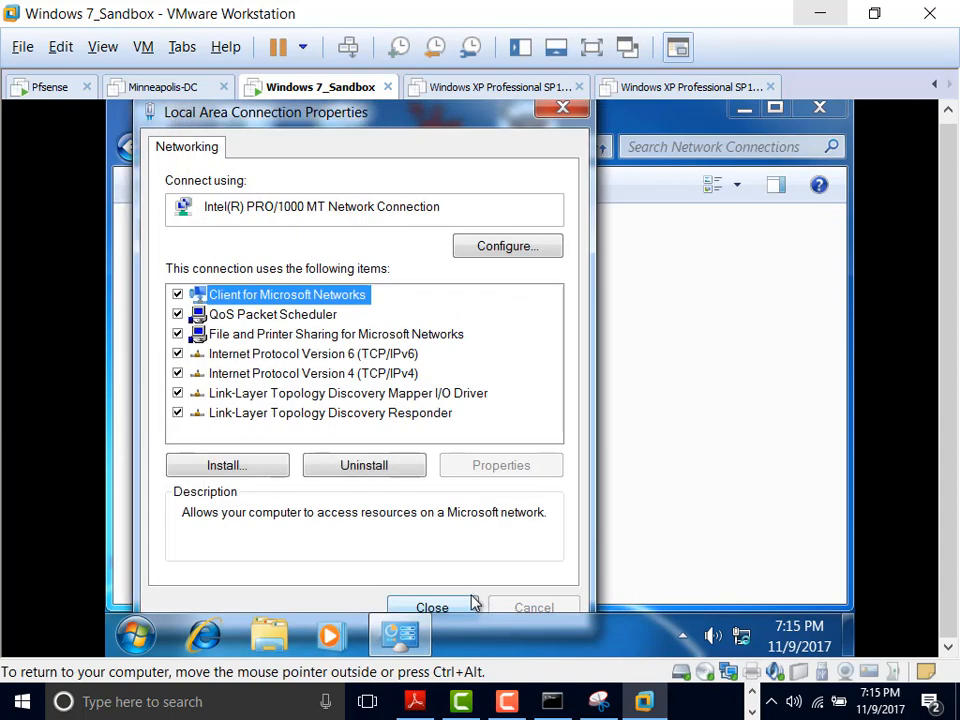
pyautogui.click(446, 609)
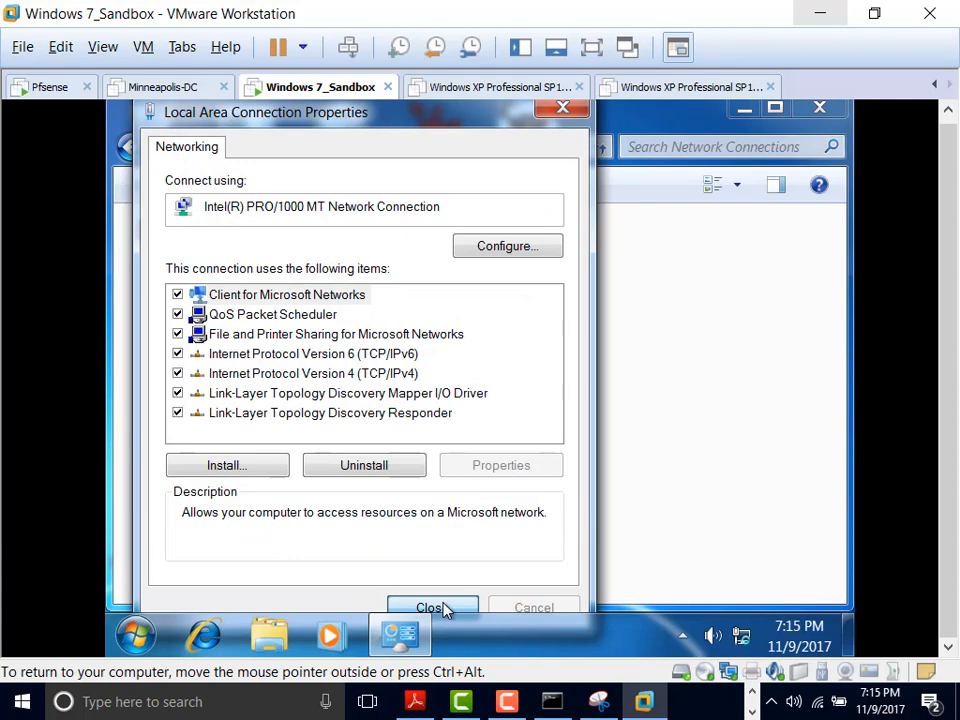
pyautogui.click(140, 634)
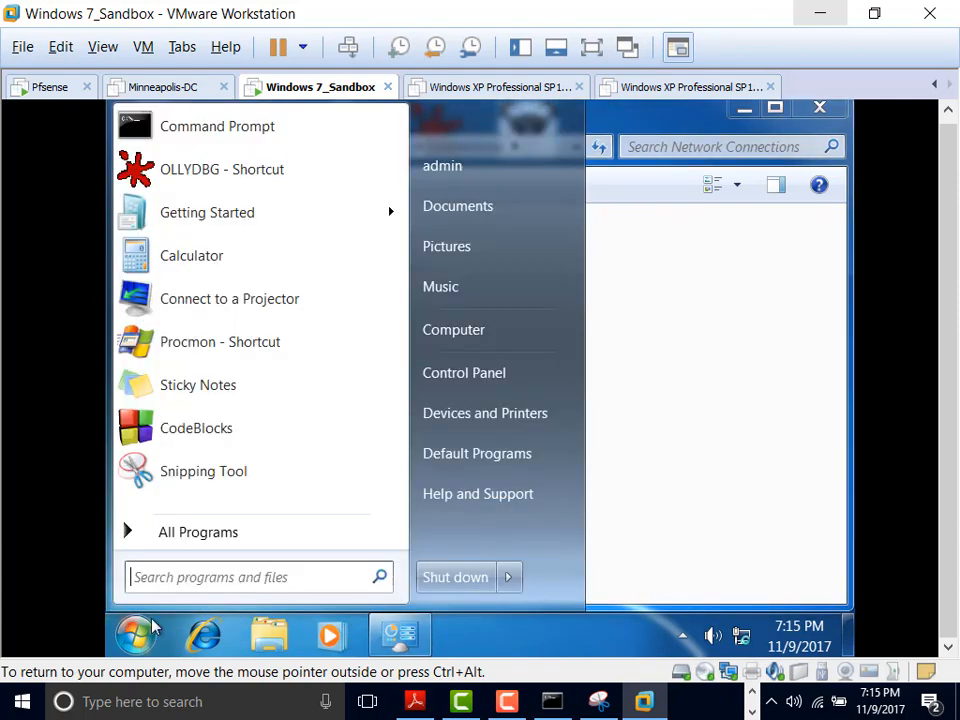
pyautogui.click(262, 130)
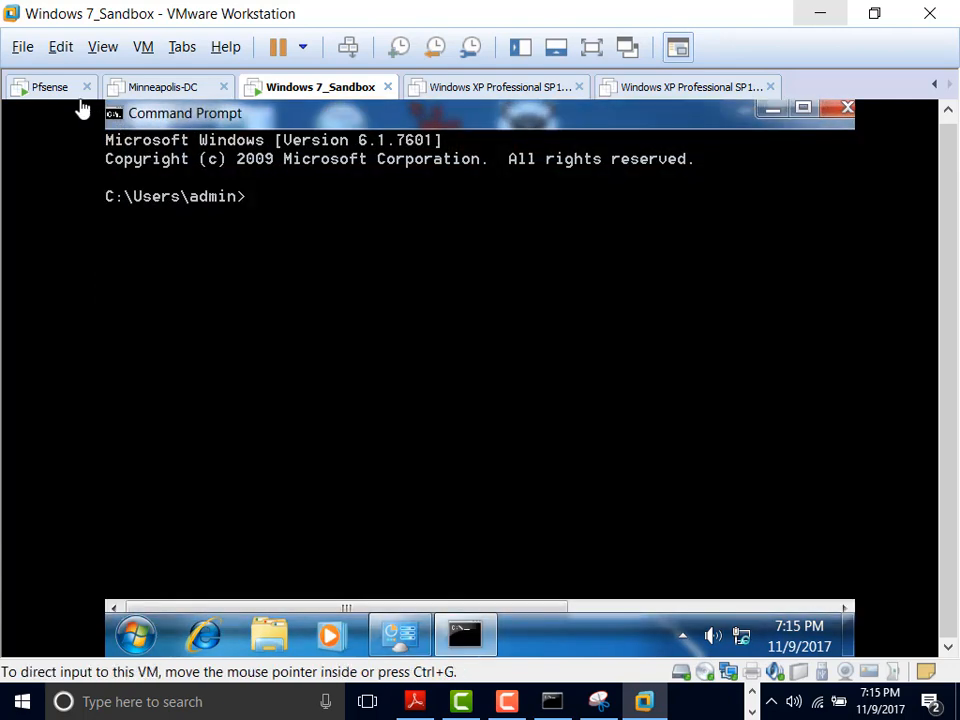
# Step: Check pfSense's LAN address, then ping 10.1.1.1 from the Windows 7 sandbox
pyautogui.click(54, 88)
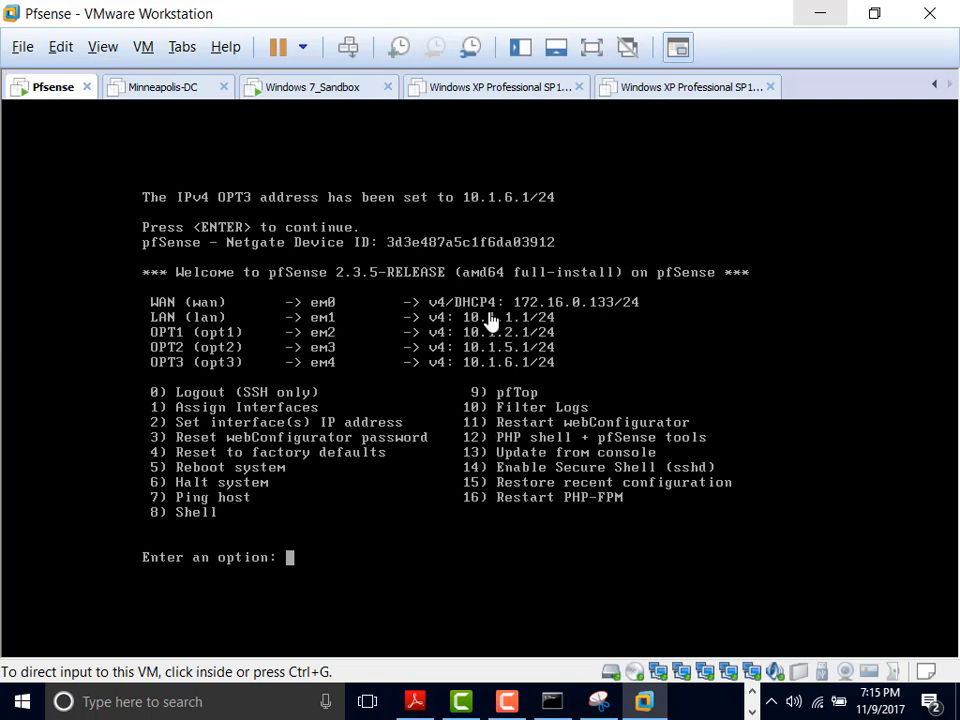
pyautogui.click(346, 92)
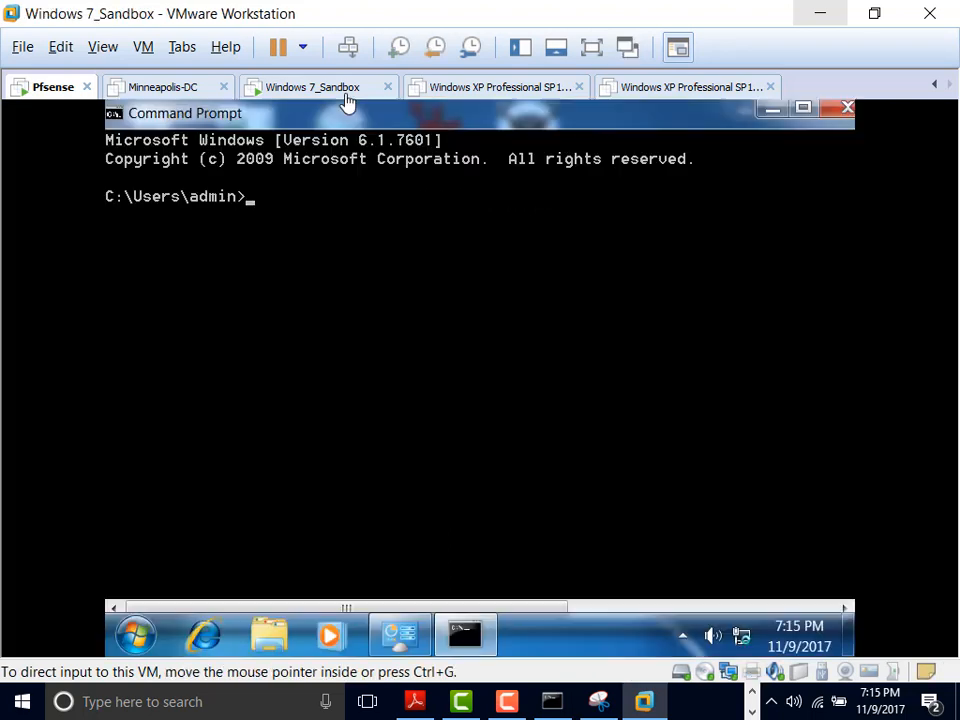
pyautogui.write('ping')
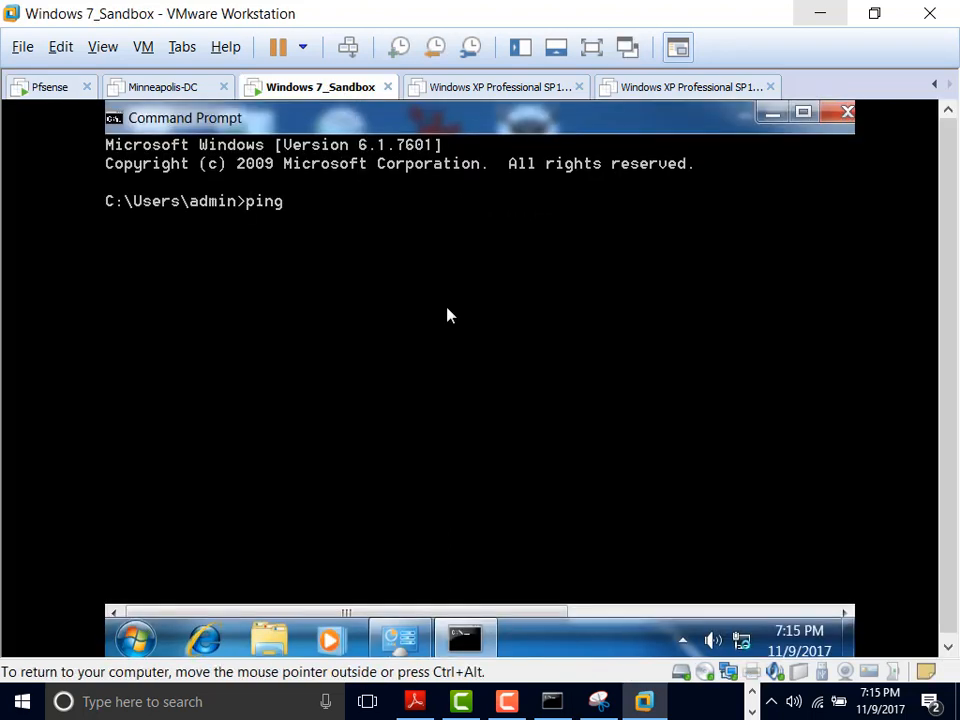
pyautogui.write(' 10.1.1.1')
pyautogui.press('Return')
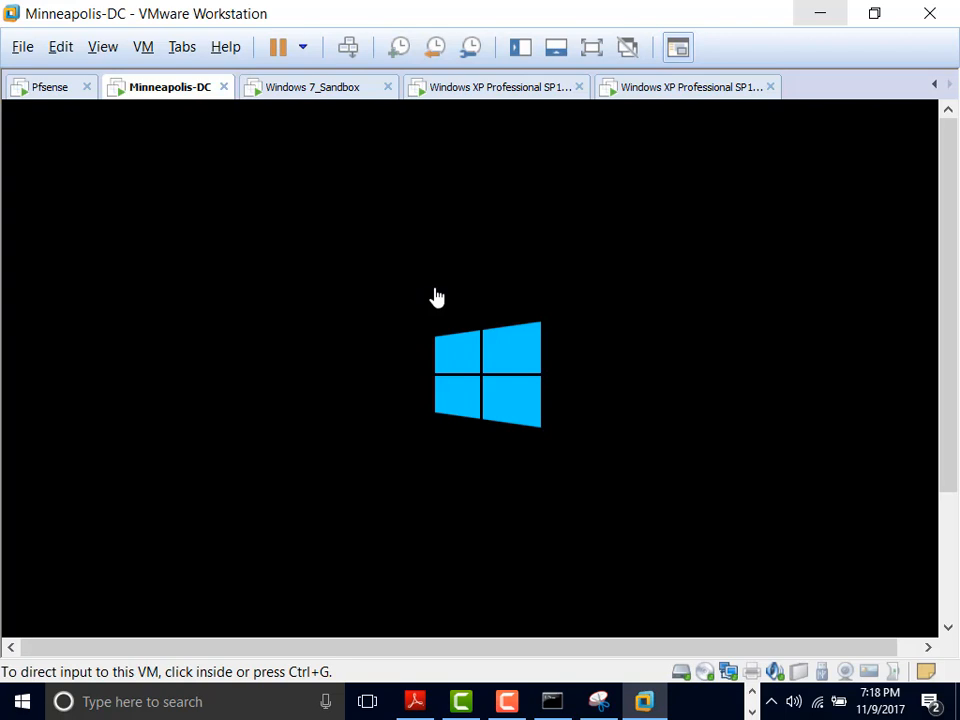
# Step: Switch via XP Office 2003 to the XP Office 2000 VM, confirming its second adapter uses DMZ 1
pyautogui.click(707, 92)
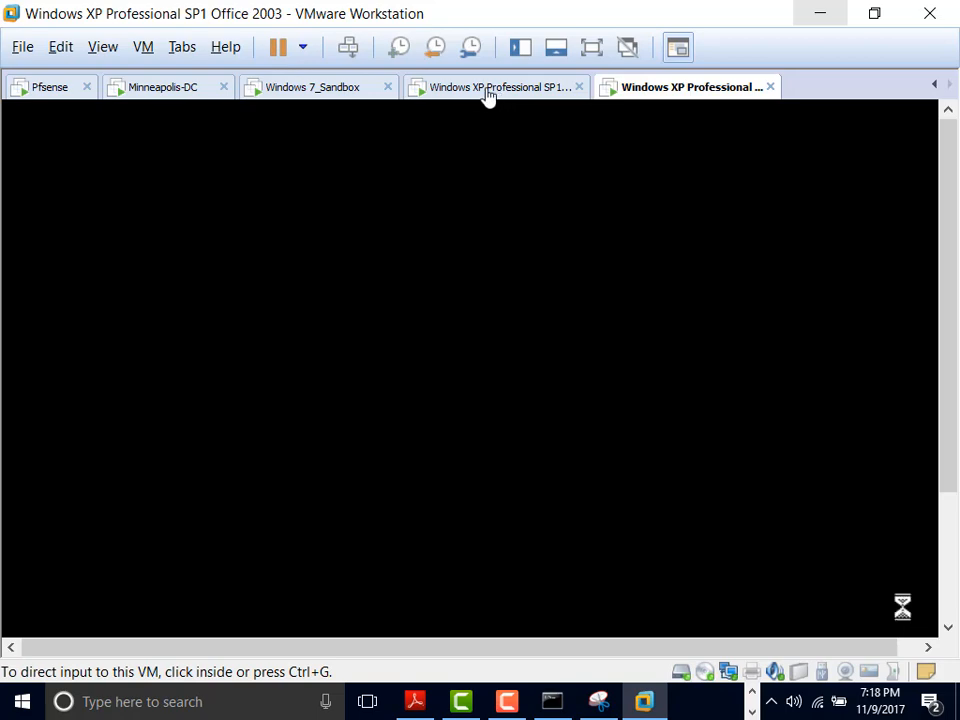
pyautogui.click(487, 90)
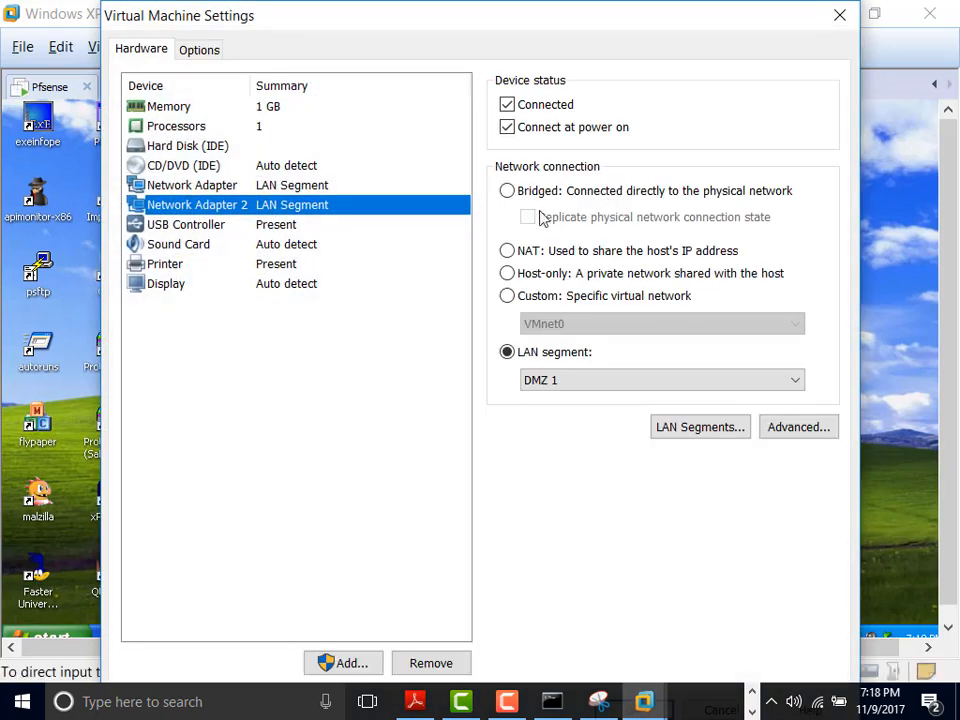
pyautogui.click(840, 15)
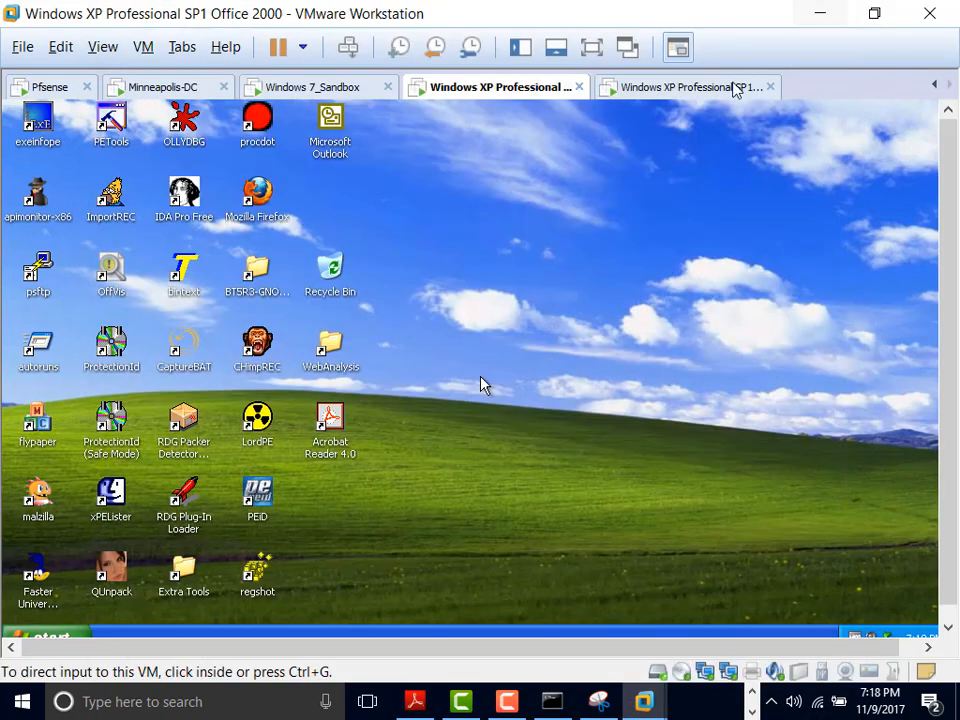
# Step: Show the XP sandbox full screen and open Network Connections from its Control Panel
pyautogui.click(875, 14)
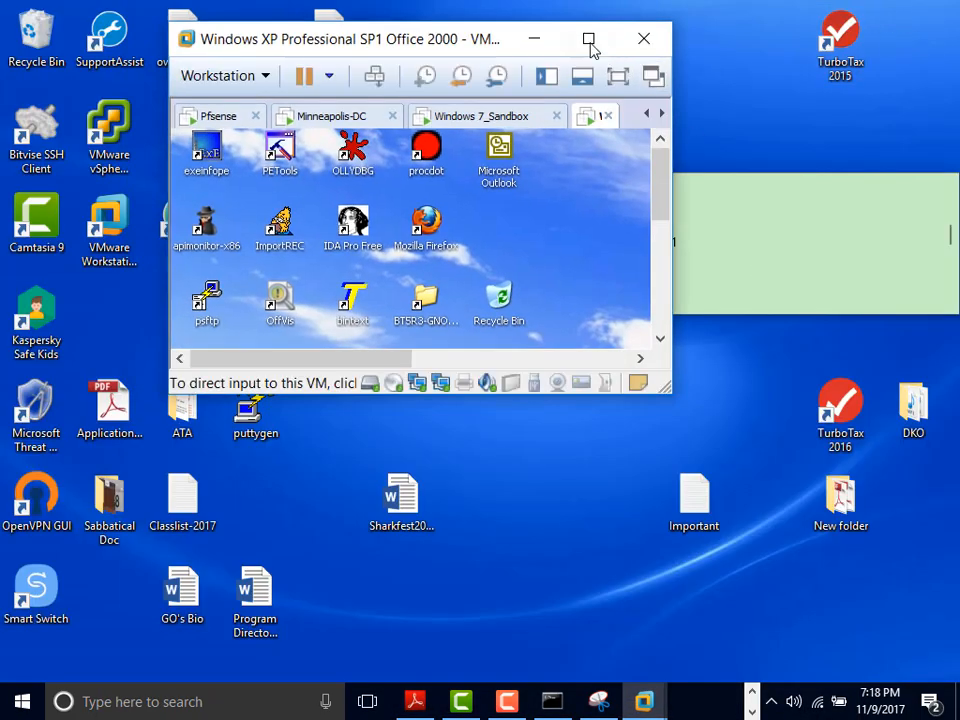
pyautogui.click(588, 39)
pyautogui.click(591, 45)
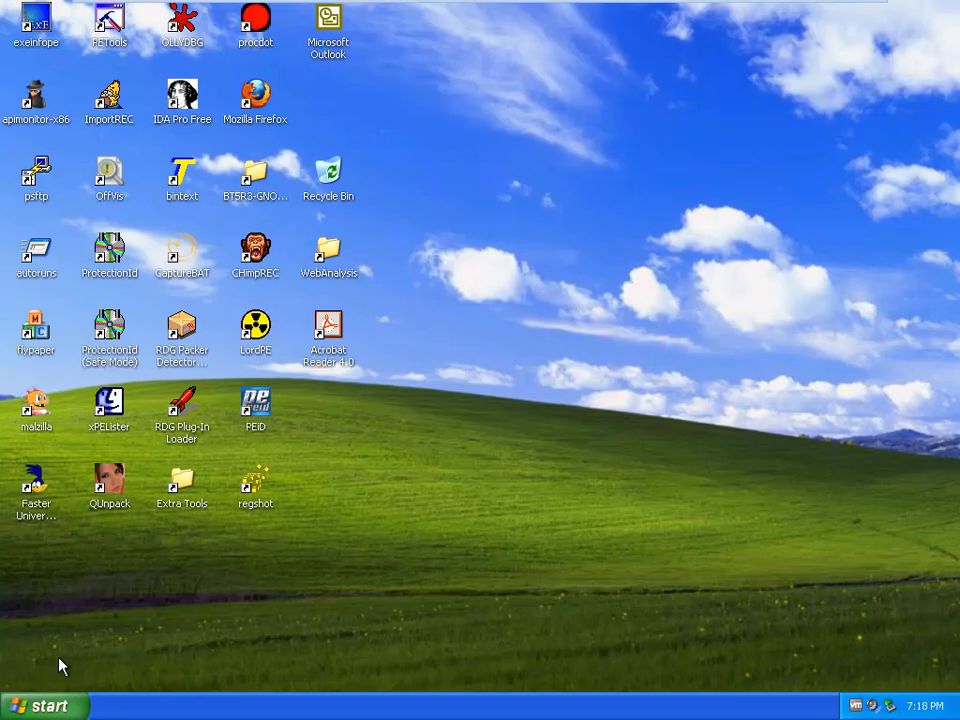
pyautogui.click(45, 706)
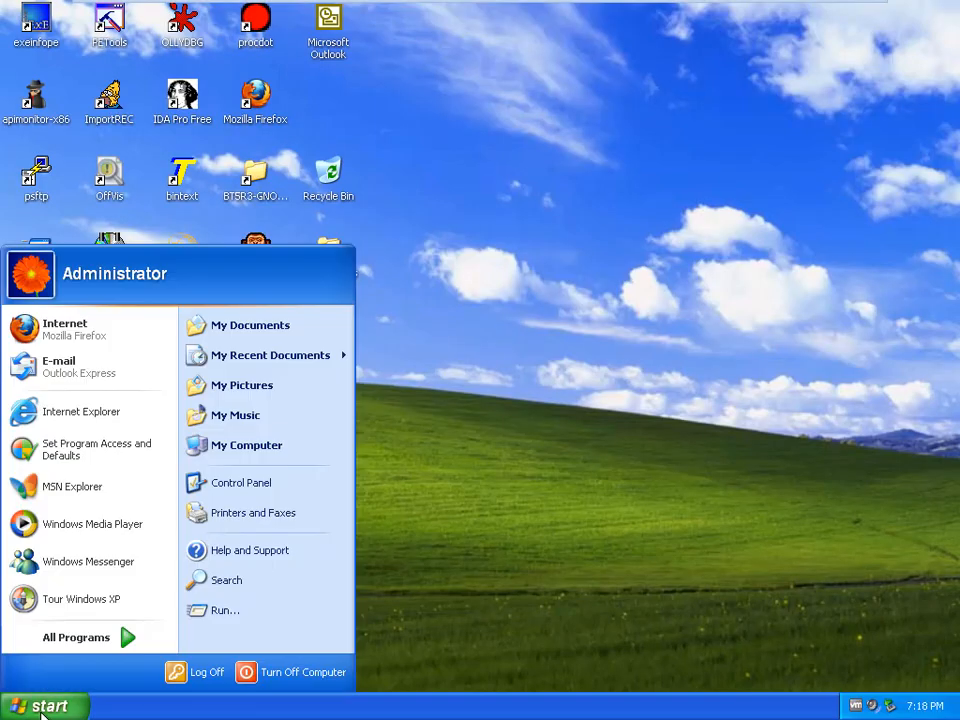
pyautogui.click(258, 488)
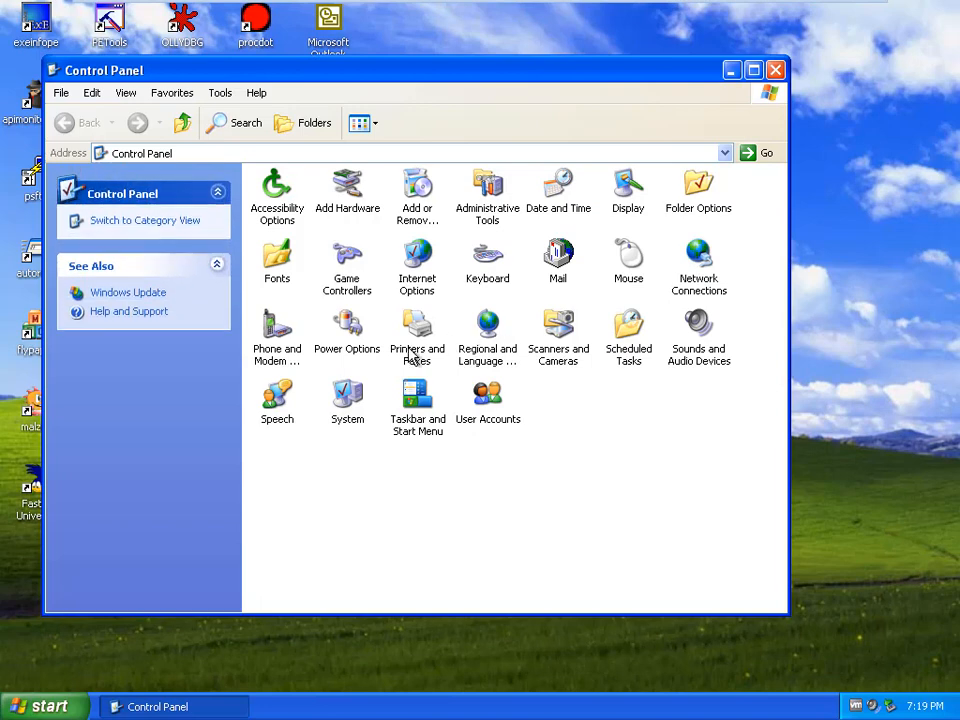
pyautogui.click(700, 268)
pyautogui.doubleClick(700, 268)
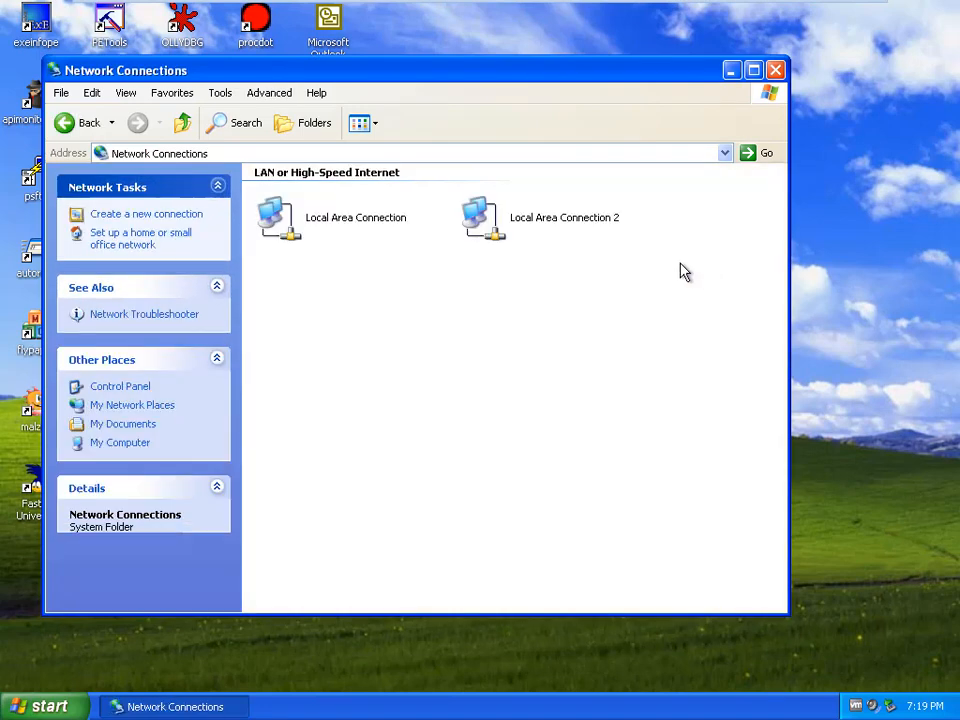
# Step: Review Local Area Connection's TCP/IP static IP 10.1.2.10, closing without changes
pyautogui.click(362, 222)
pyautogui.rightClick(362, 222)
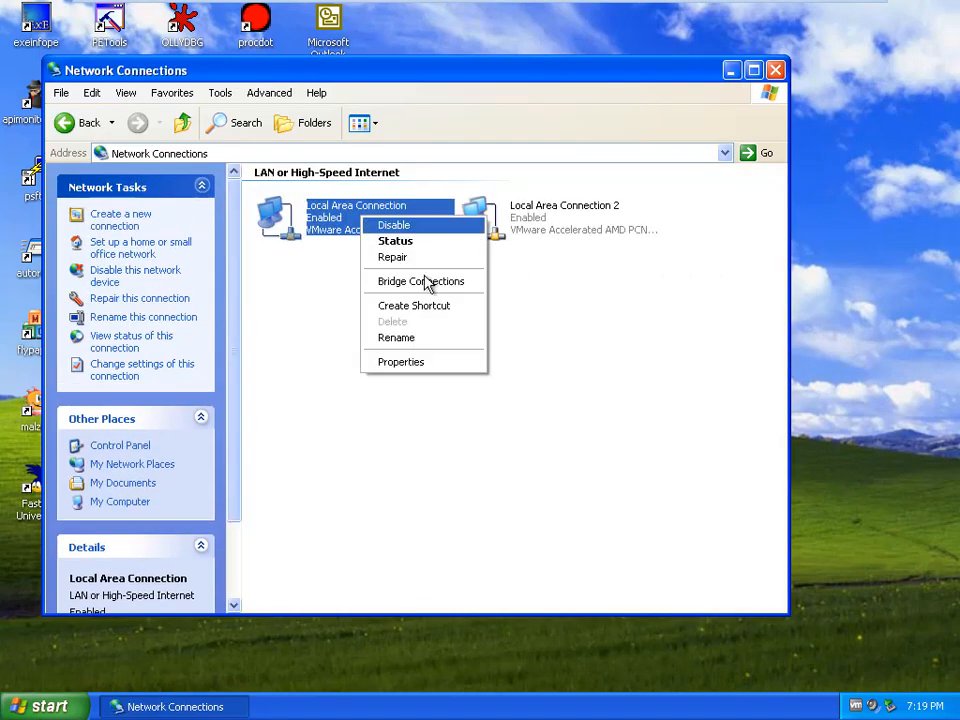
pyautogui.click(437, 370)
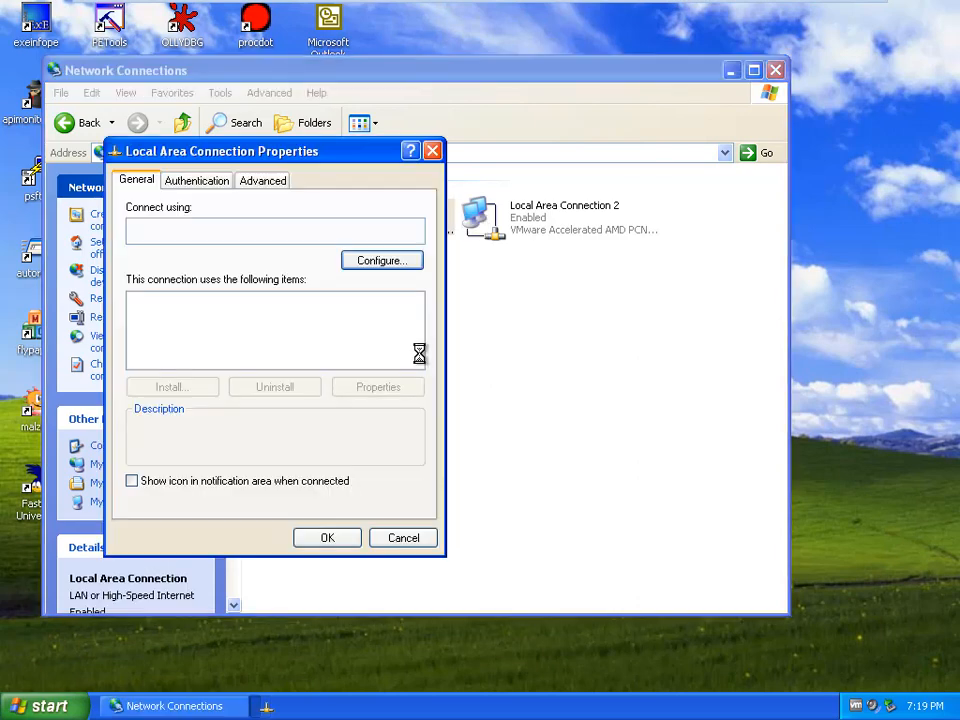
pyautogui.click(250, 349)
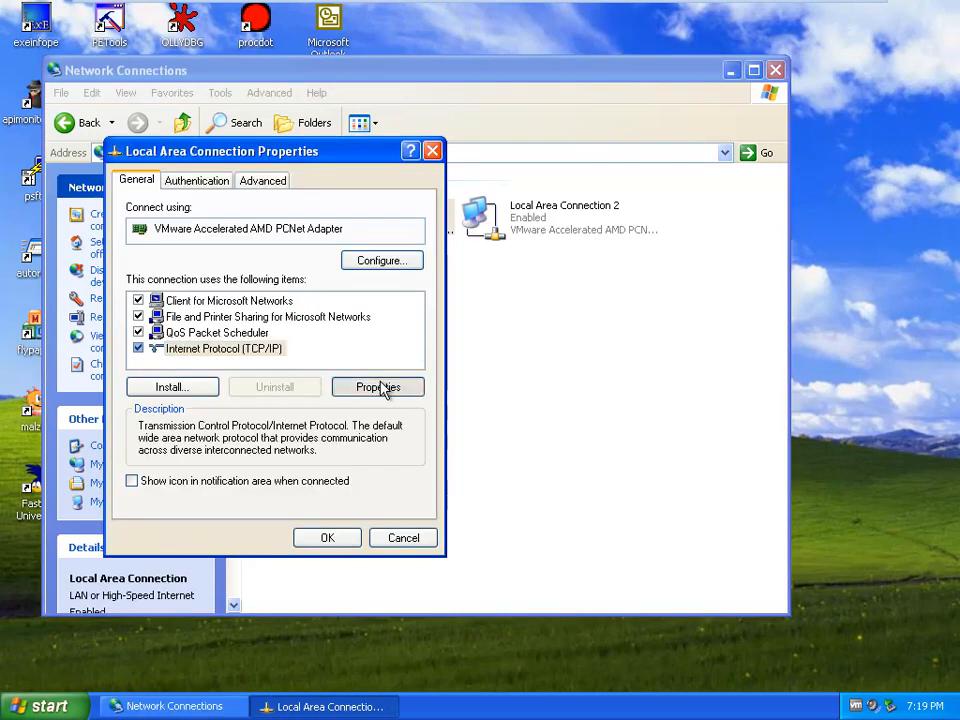
pyautogui.click(380, 387)
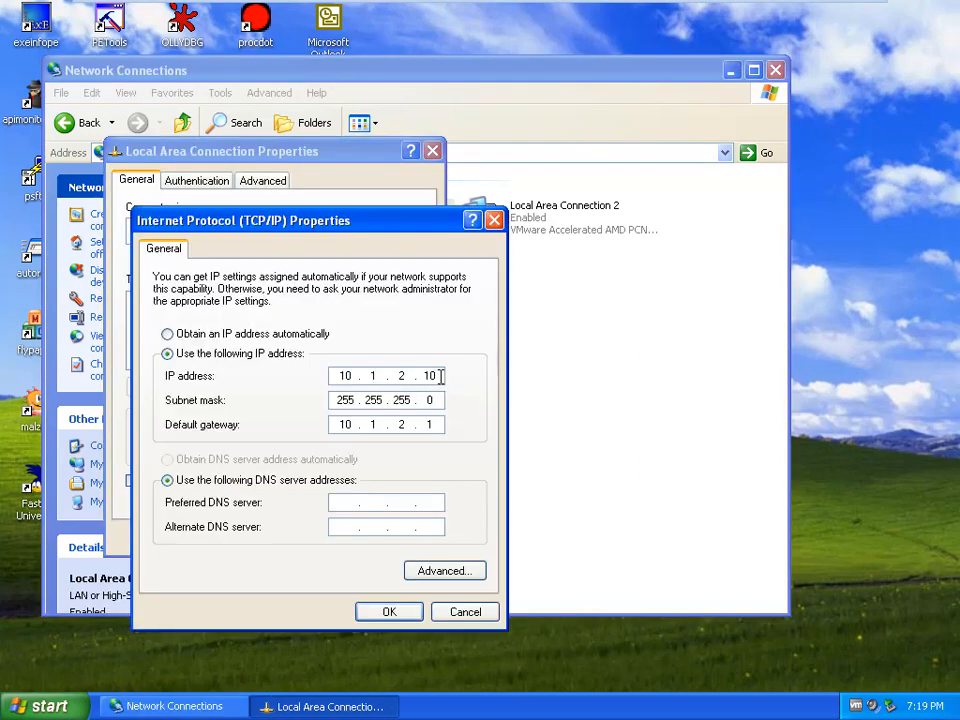
pyautogui.doubleClick(392, 375)
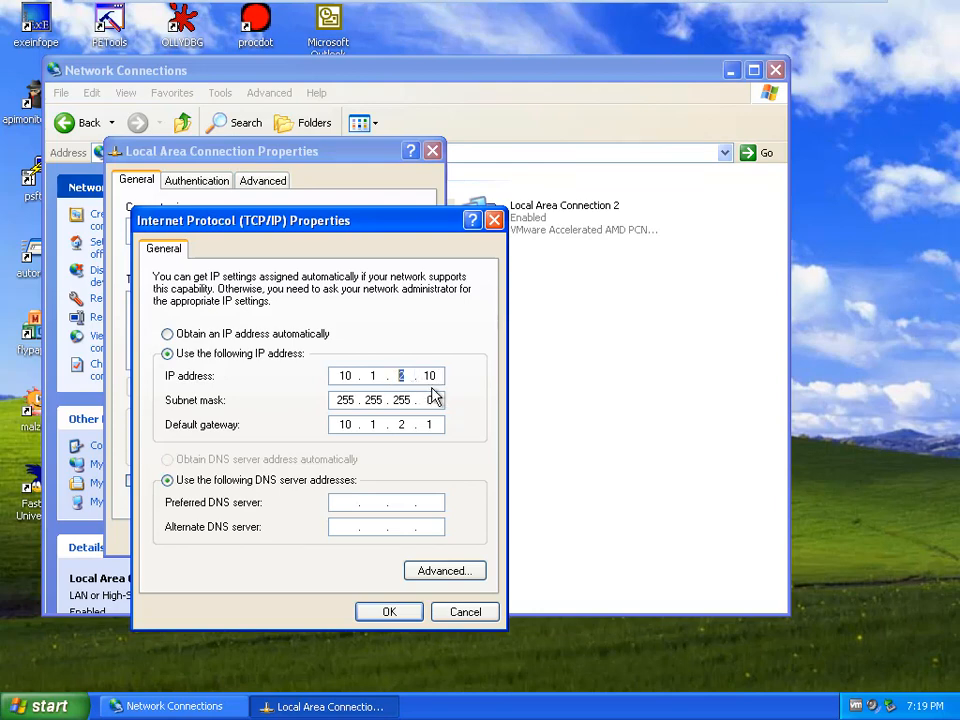
pyautogui.click(481, 613)
pyautogui.click(415, 543)
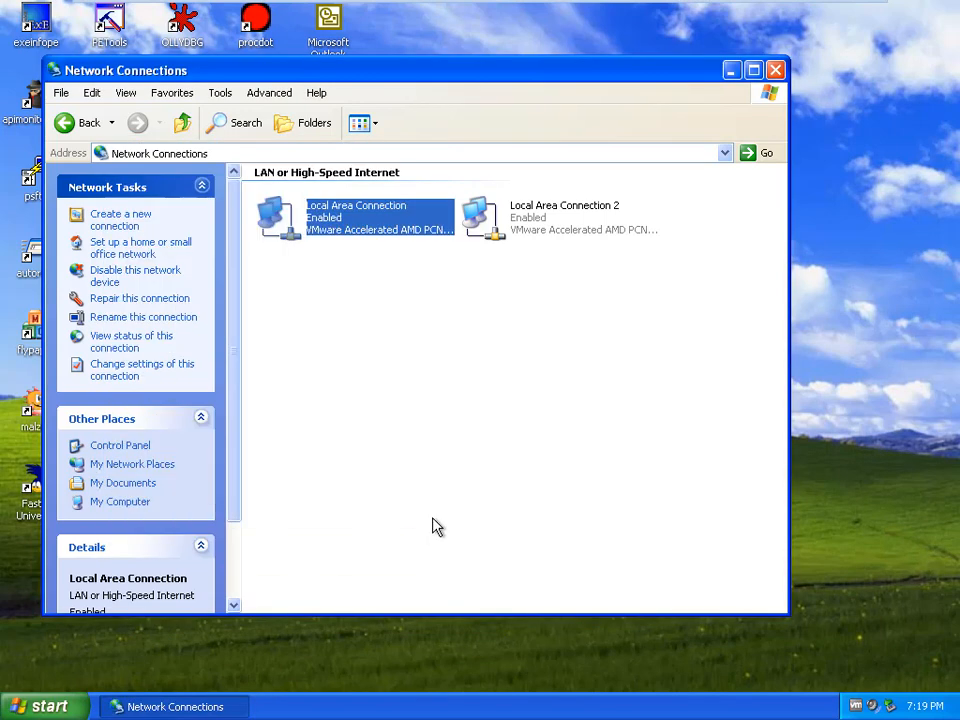
# Step: Inspect Local Area Connection 2's TCP/IP settings (10.1.5.15) without changing them
pyautogui.click(564, 227)
pyautogui.rightClick(563, 223)
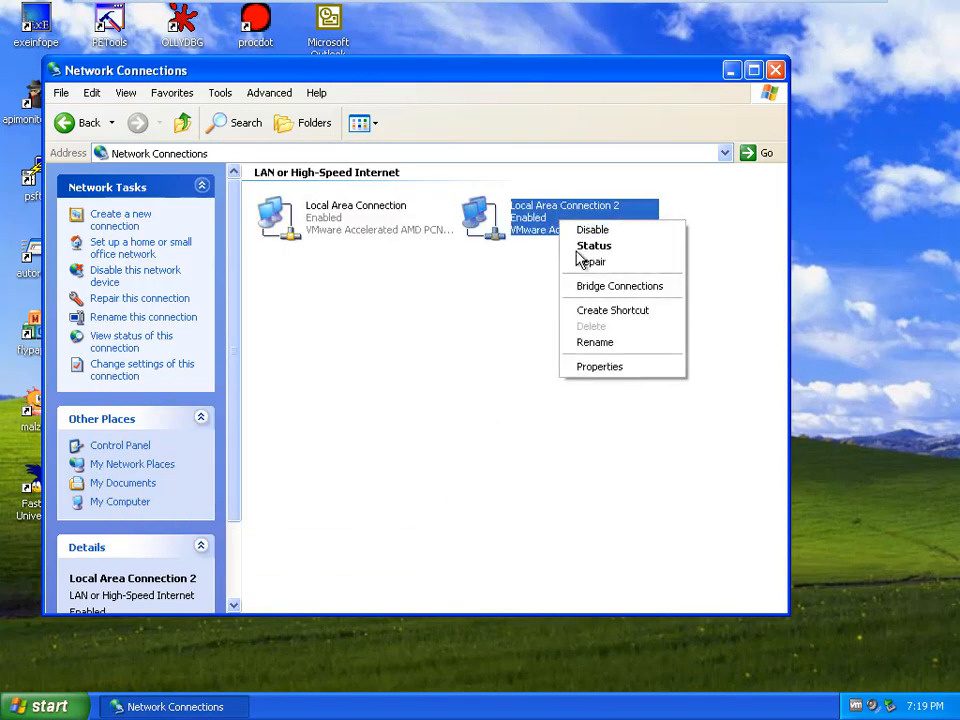
pyautogui.click(606, 368)
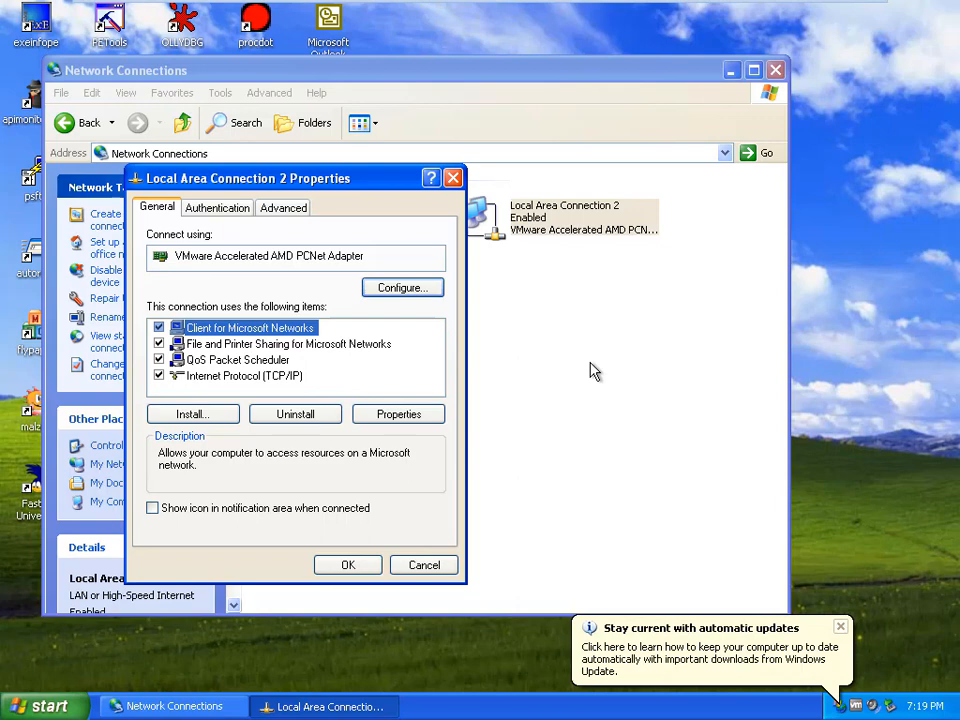
pyautogui.click(295, 377)
pyautogui.click(418, 418)
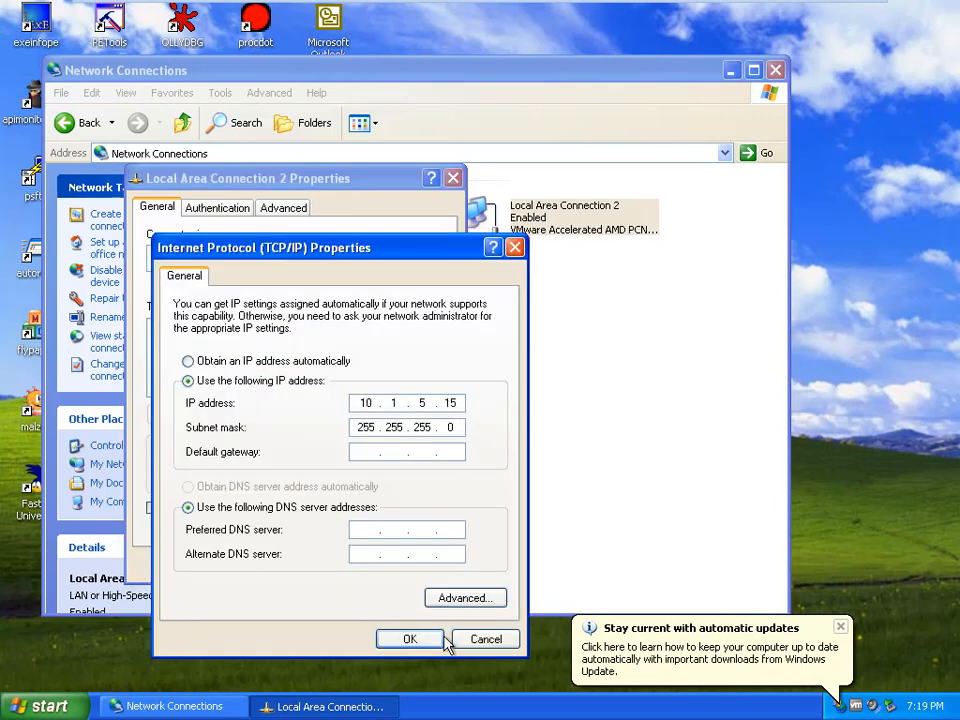
pyautogui.click(486, 639)
pyautogui.click(438, 568)
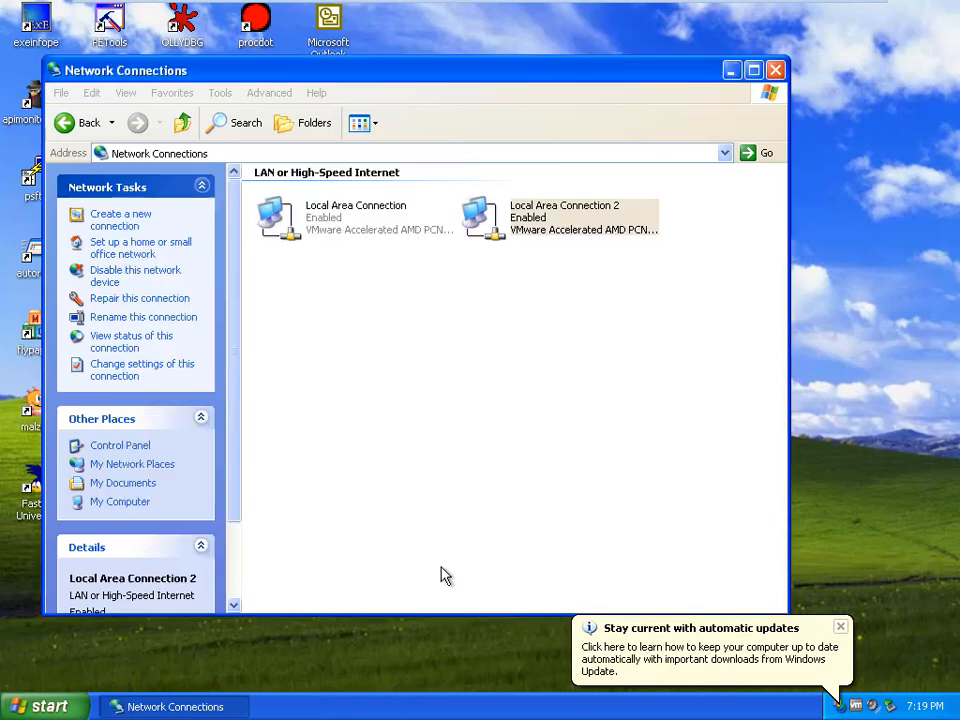
# Step: Change Local Area Connection's IP address third octet to 5, making it 10.1.5.10, and apply
pyautogui.click(317, 224)
pyautogui.rightClick(318, 222)
pyautogui.click(385, 364)
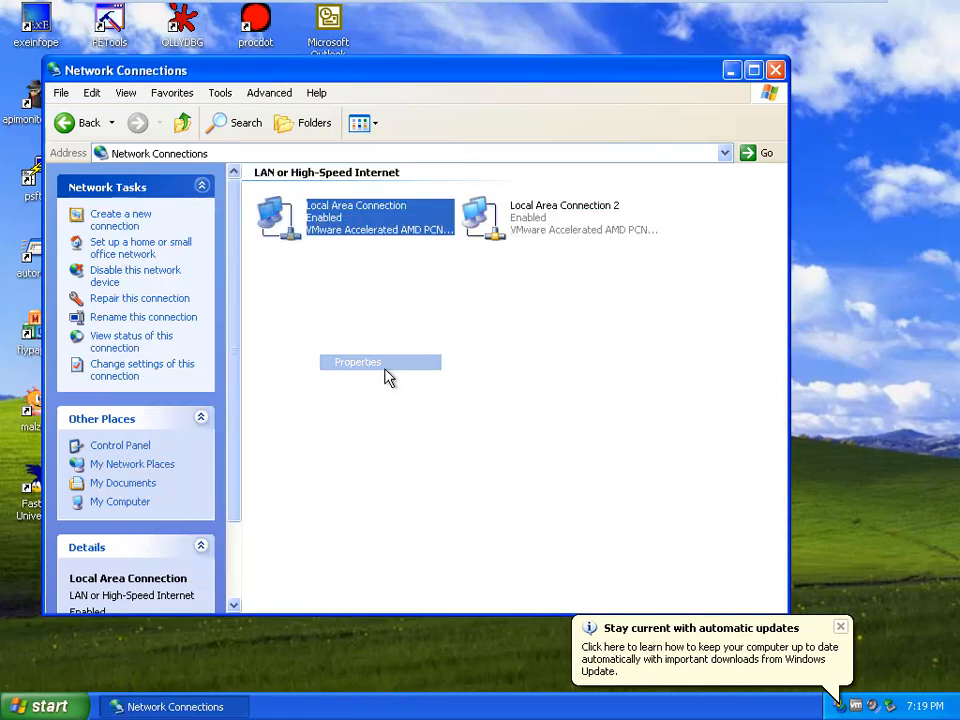
pyautogui.click(160, 240)
pyautogui.click(295, 278)
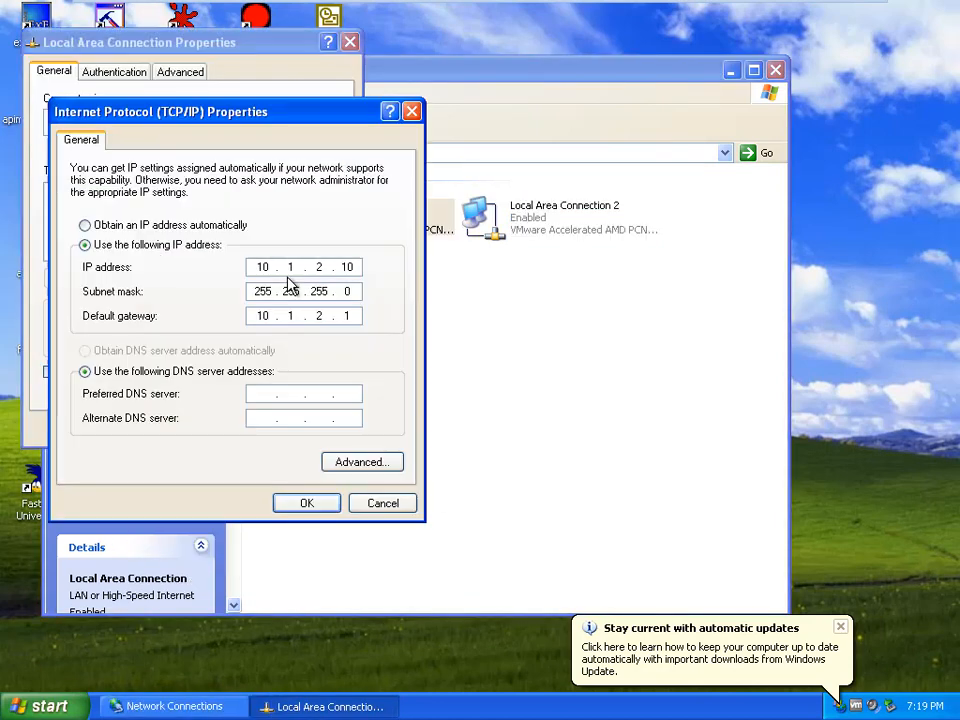
pyautogui.doubleClick(308, 267)
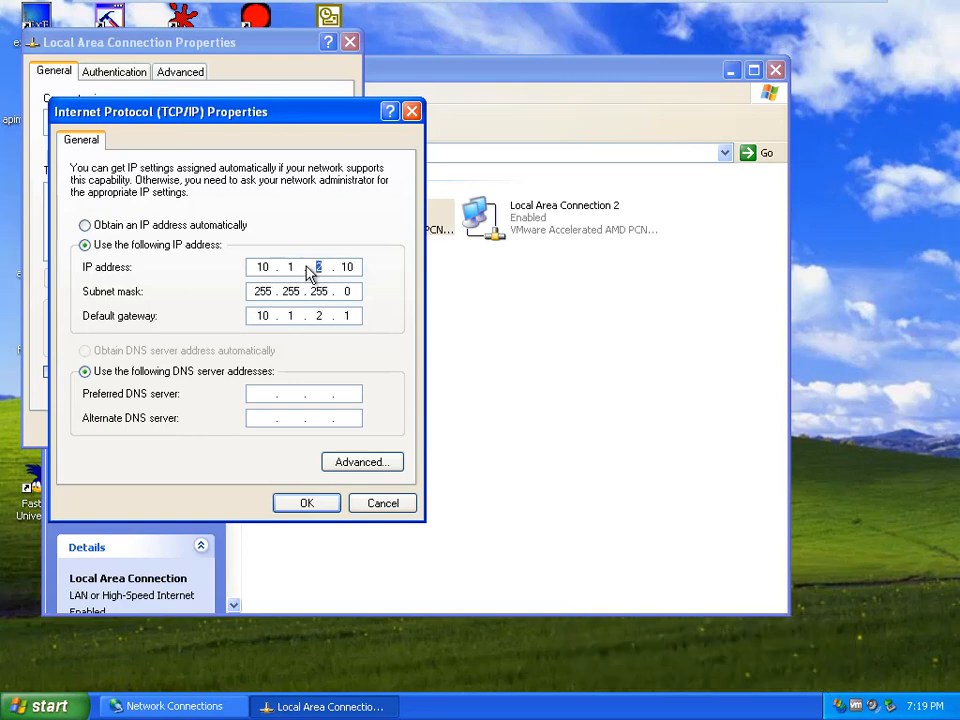
pyautogui.write('5')
pyautogui.click(330, 508)
pyautogui.click(251, 430)
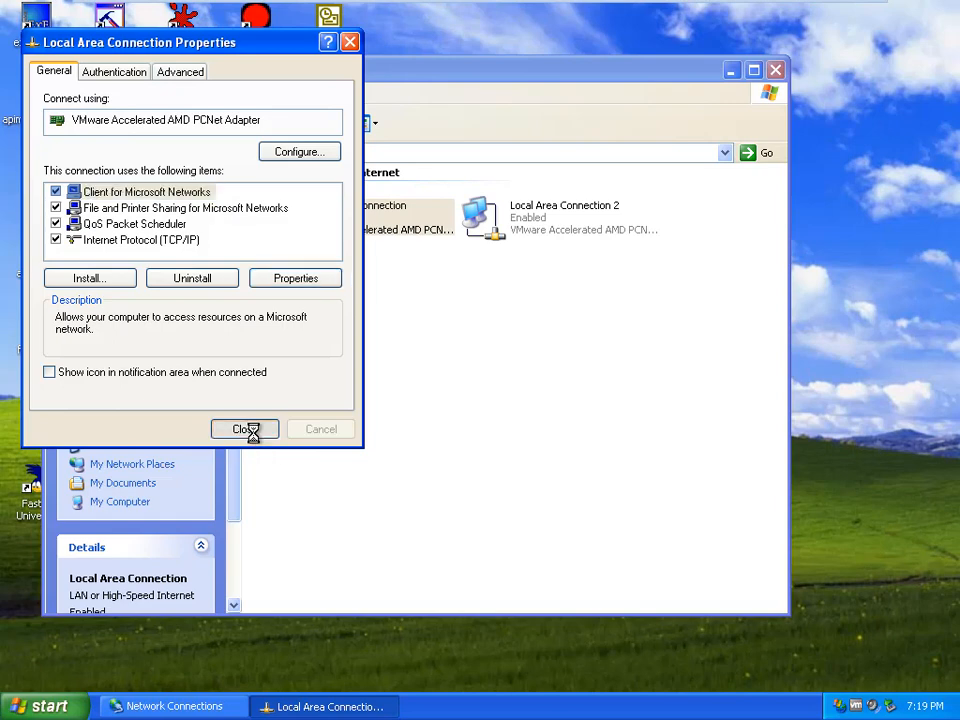
pyautogui.click(40, 706)
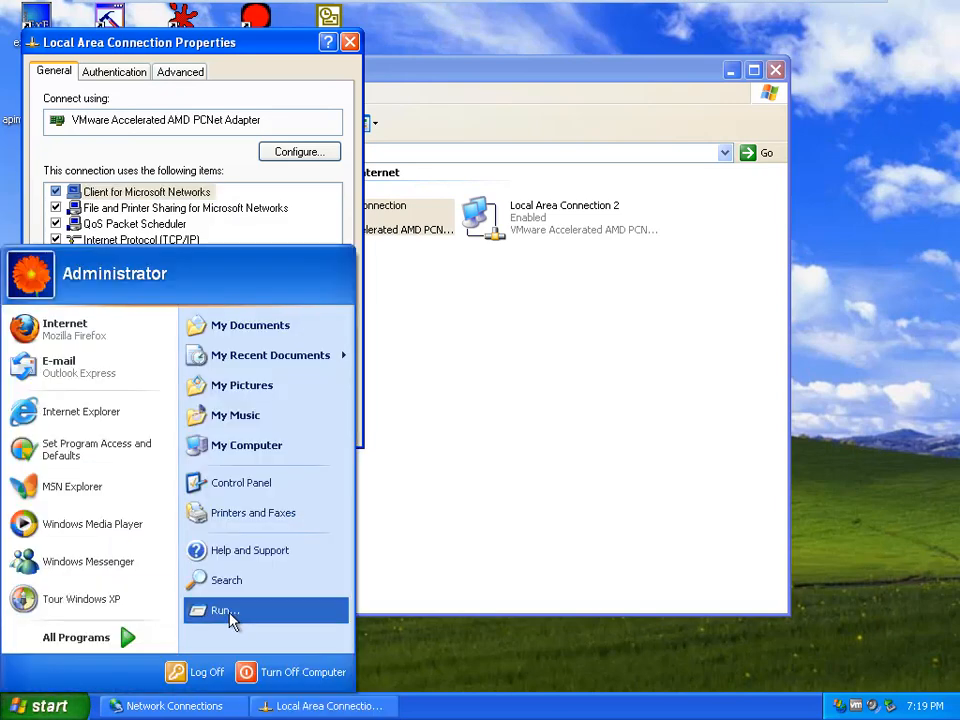
# Step: Open a command prompt from the Run dialog and ping pfSense at 10.1.5.1
pyautogui.click(260, 614)
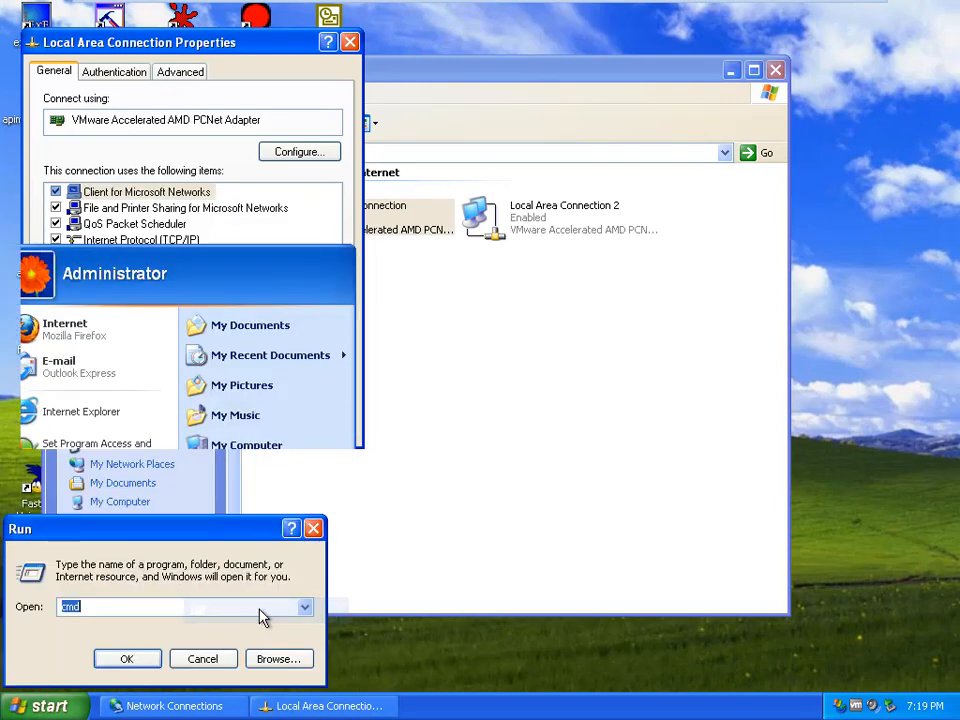
pyautogui.click(128, 658)
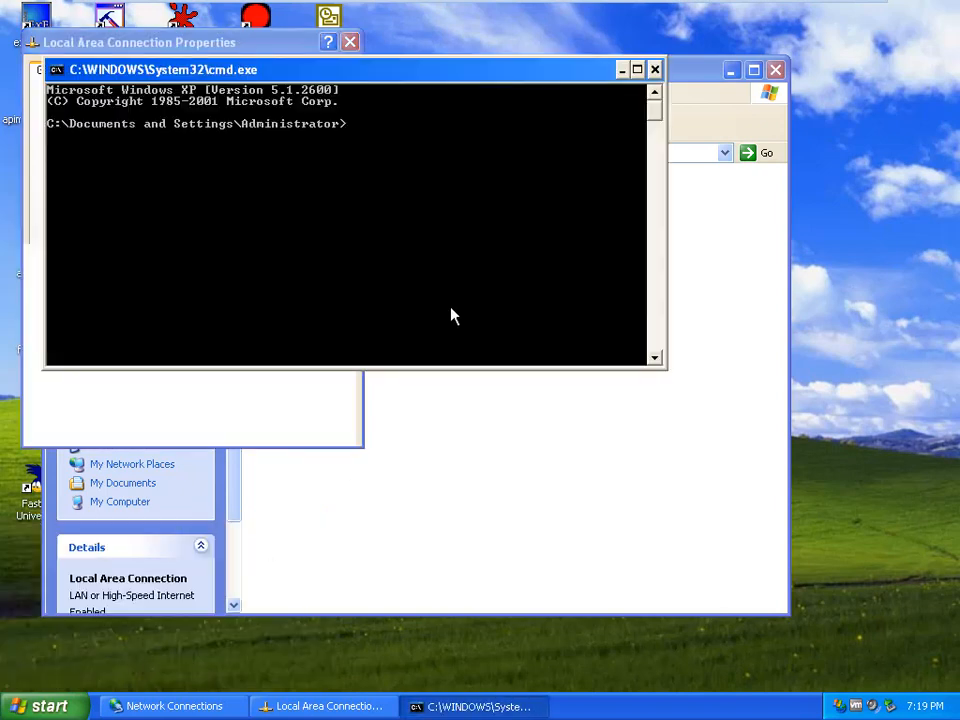
pyautogui.write('ping 10.')
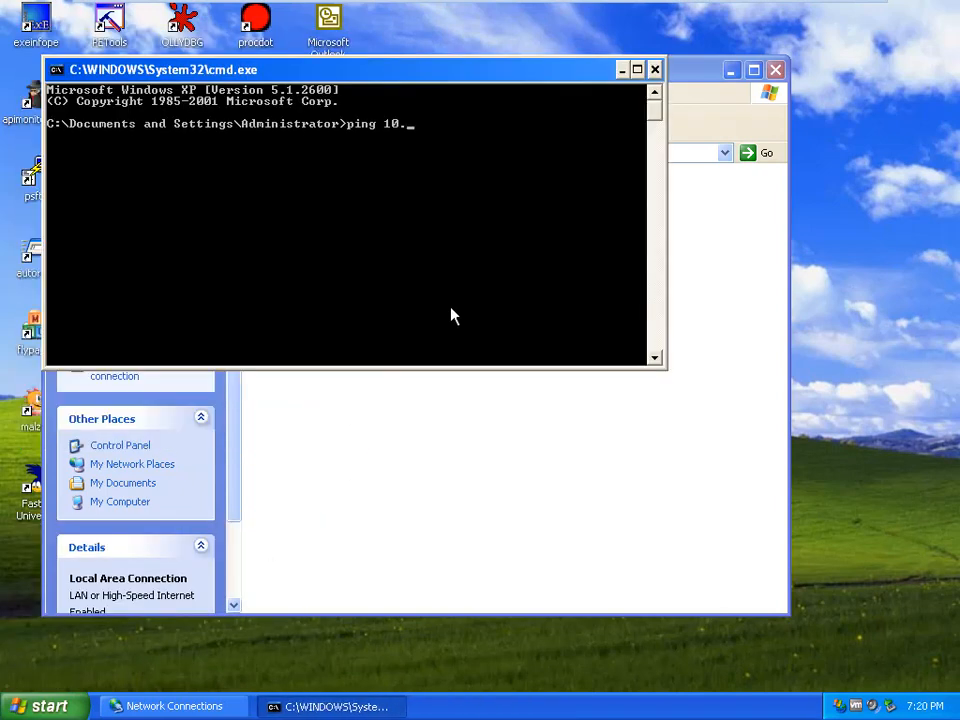
pyautogui.write('1.')
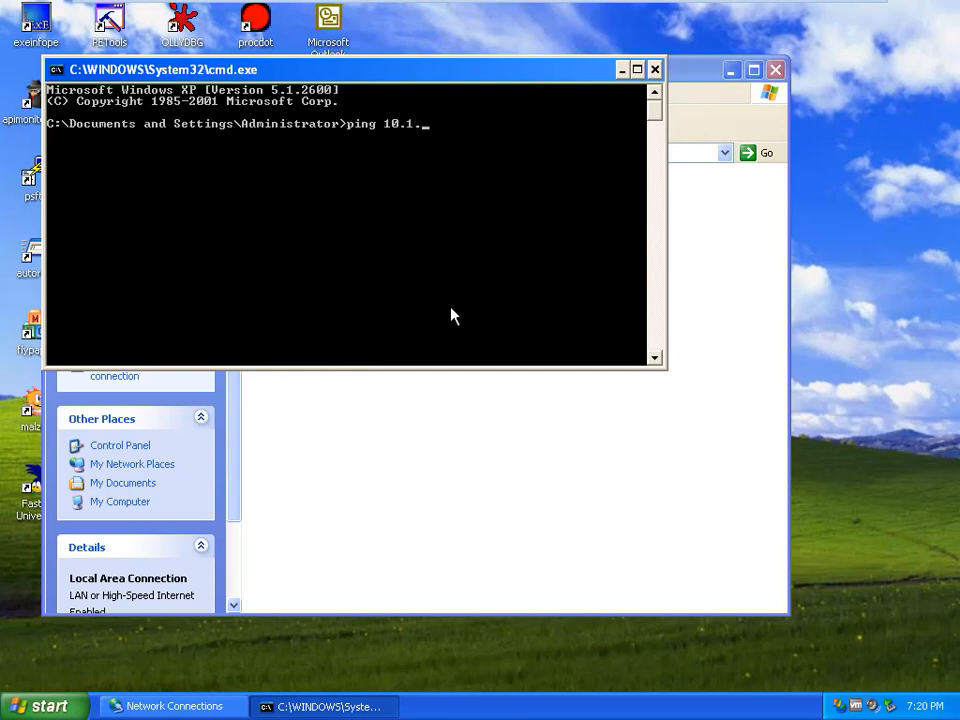
pyautogui.write('5.1')
pyautogui.press('Return')
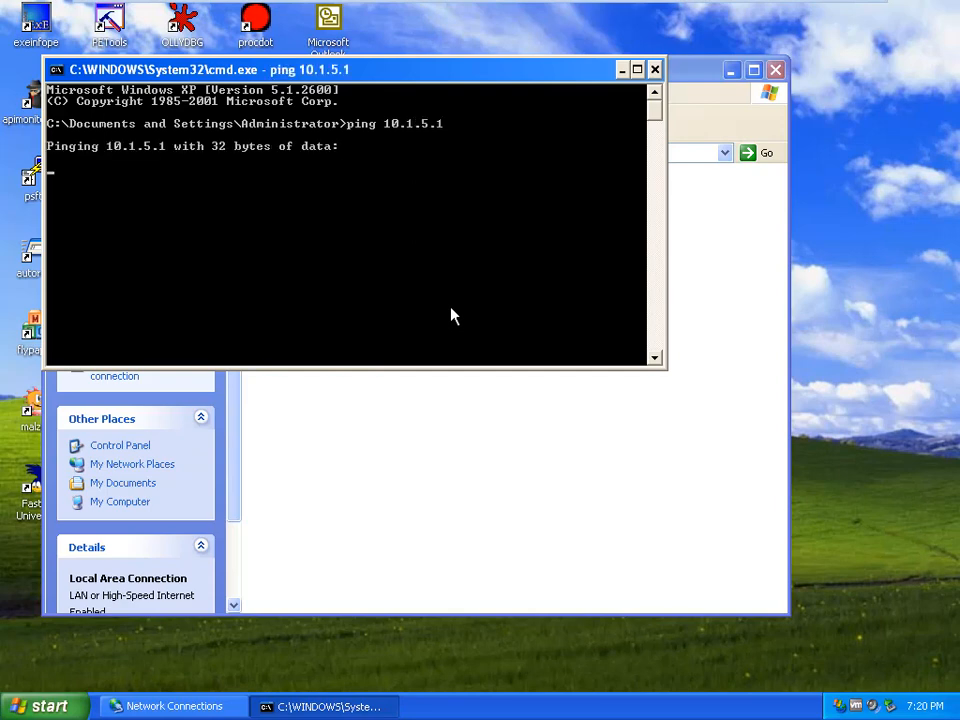
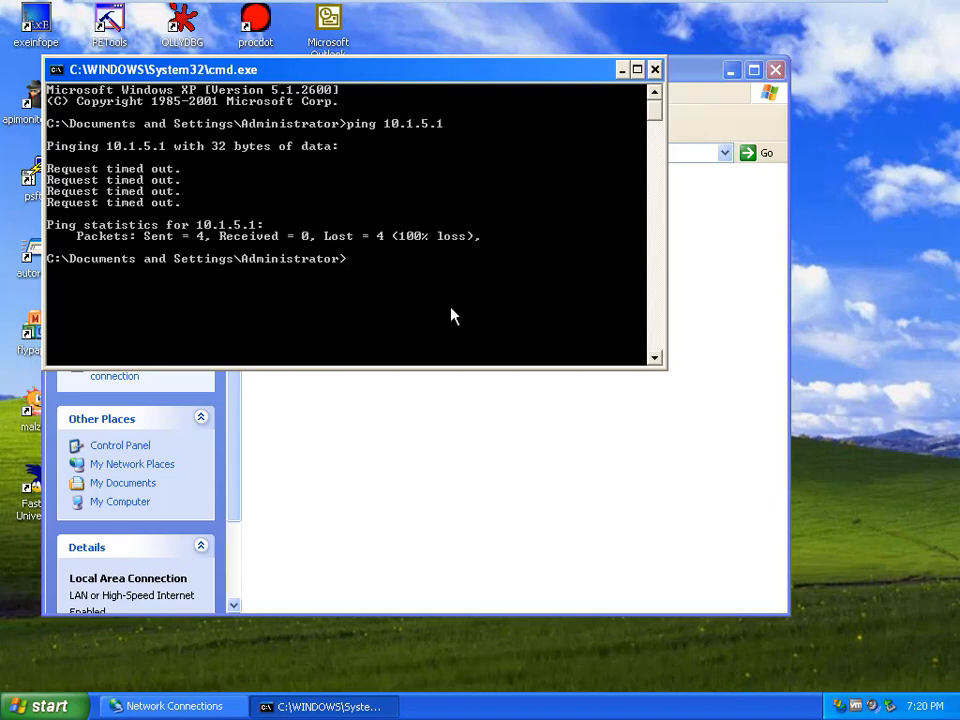
# Step: Minimize the full-screen Windows XP VM from the VMware toolbar to reveal the host desktop
pyautogui.moveTo(564, 2)
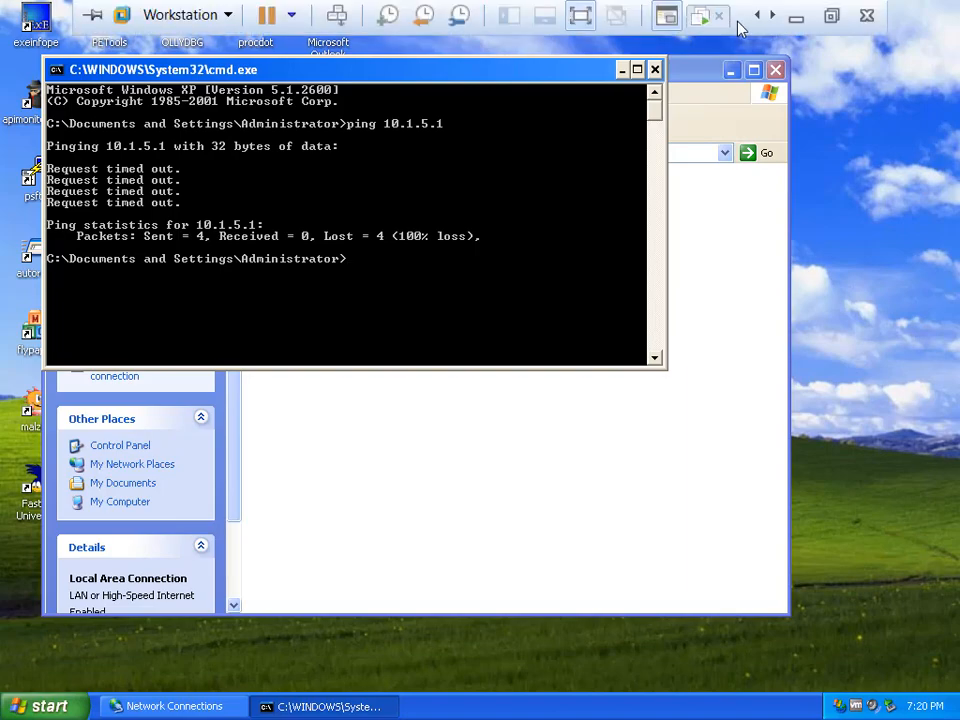
pyautogui.click(793, 19)
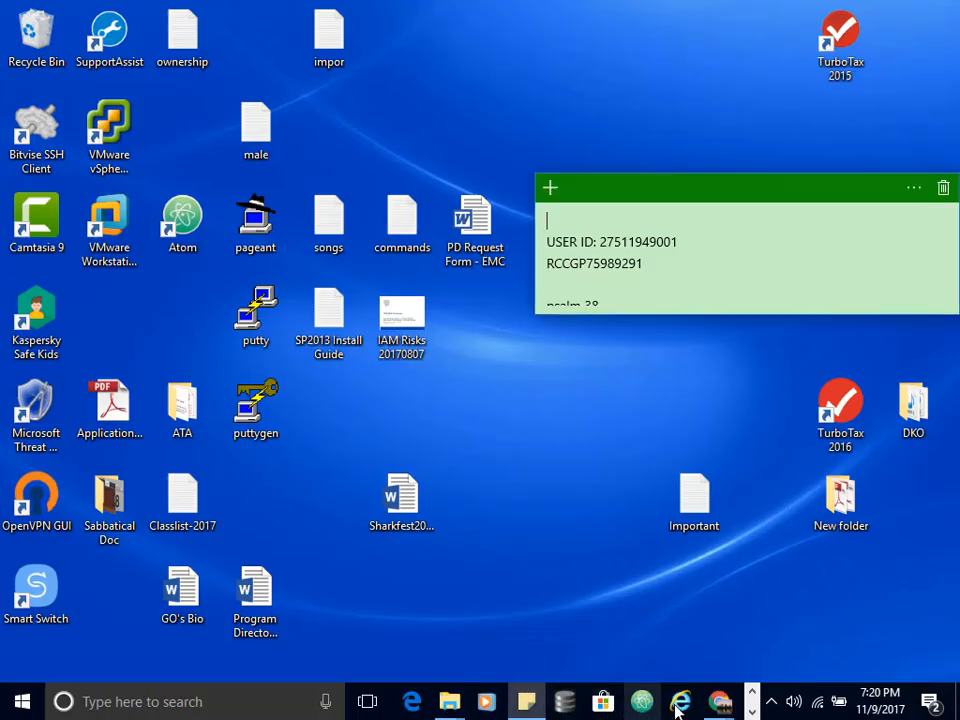
# Step: Switch to the NDG lab PDF in Adobe Reader, review its network diagram, then minimize it
pyautogui.hotkey('alt', 'Tab')
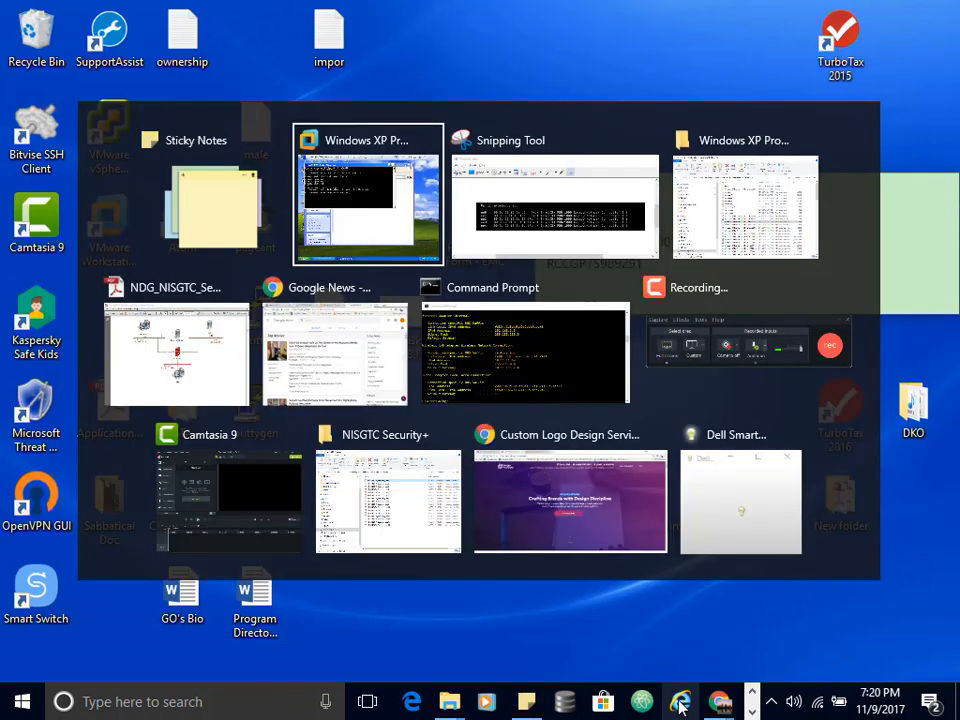
pyautogui.hotkey('alt', 'Tab')
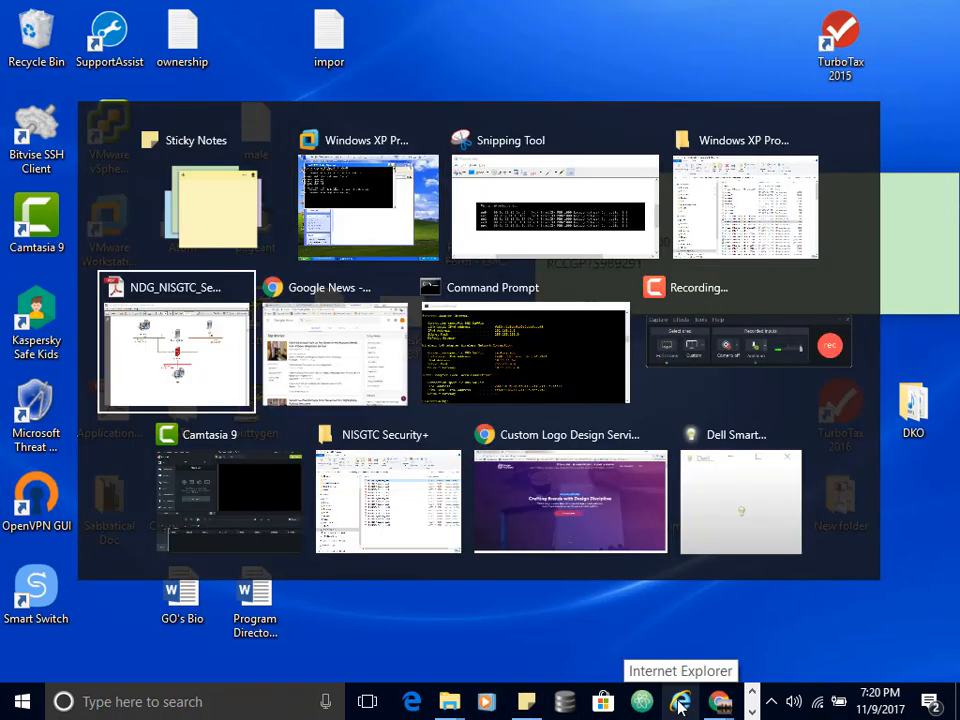
pyautogui.hotkey('alt', 'Tab')
pyautogui.hotkey('alt', 'Tab')
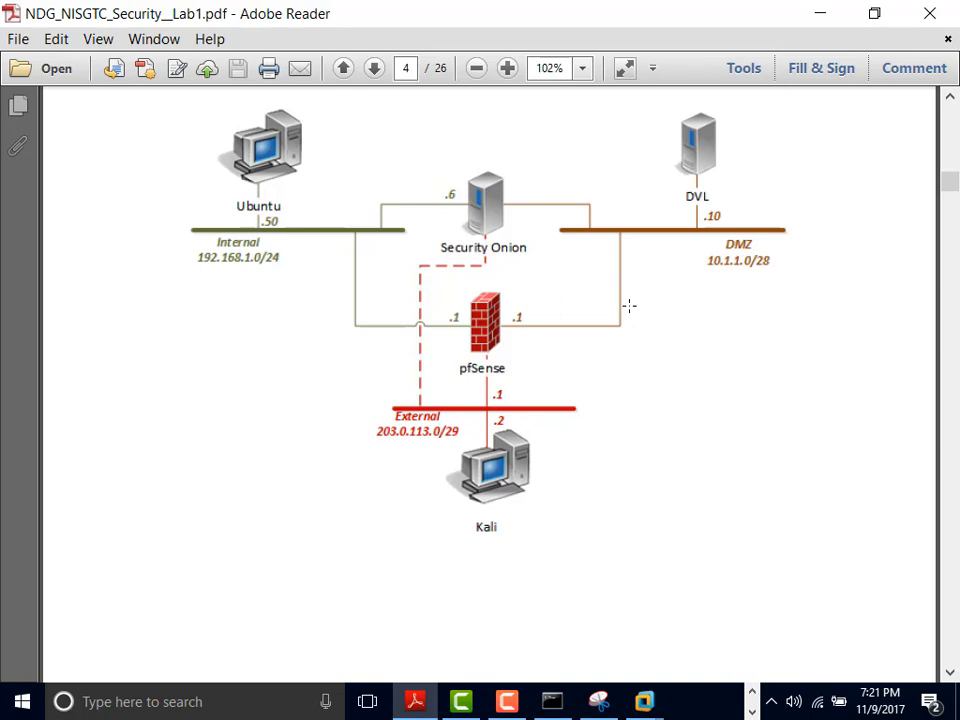
pyautogui.click(822, 14)
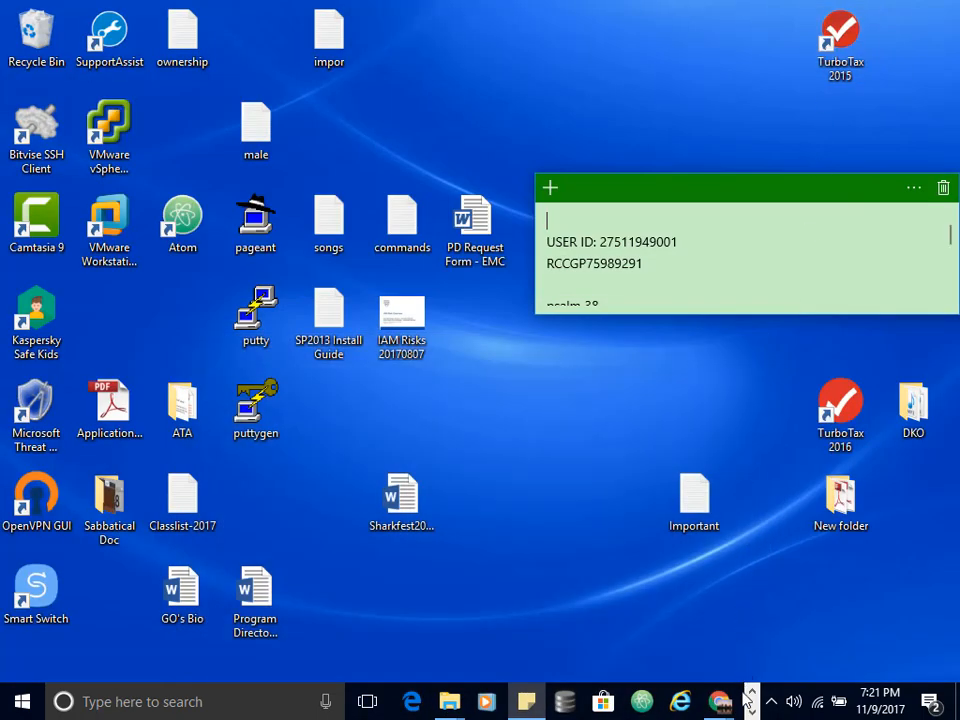
# Step: Return to the Windows XP virtual machine's command prompt
pyautogui.press('super+Tab')
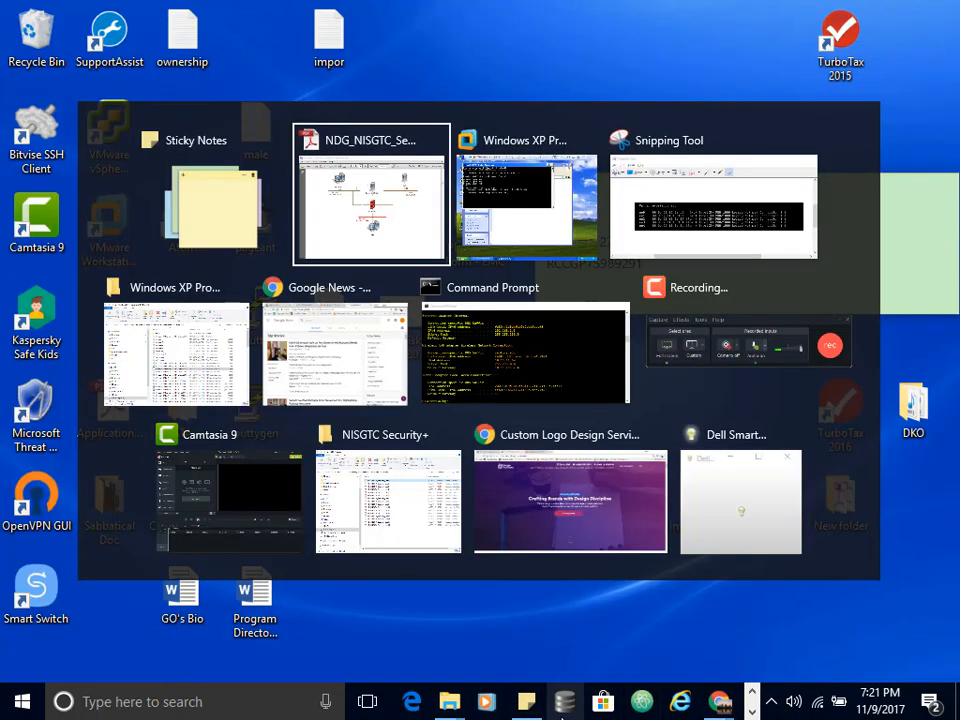
pyautogui.press('Right')
pyautogui.press('Return')
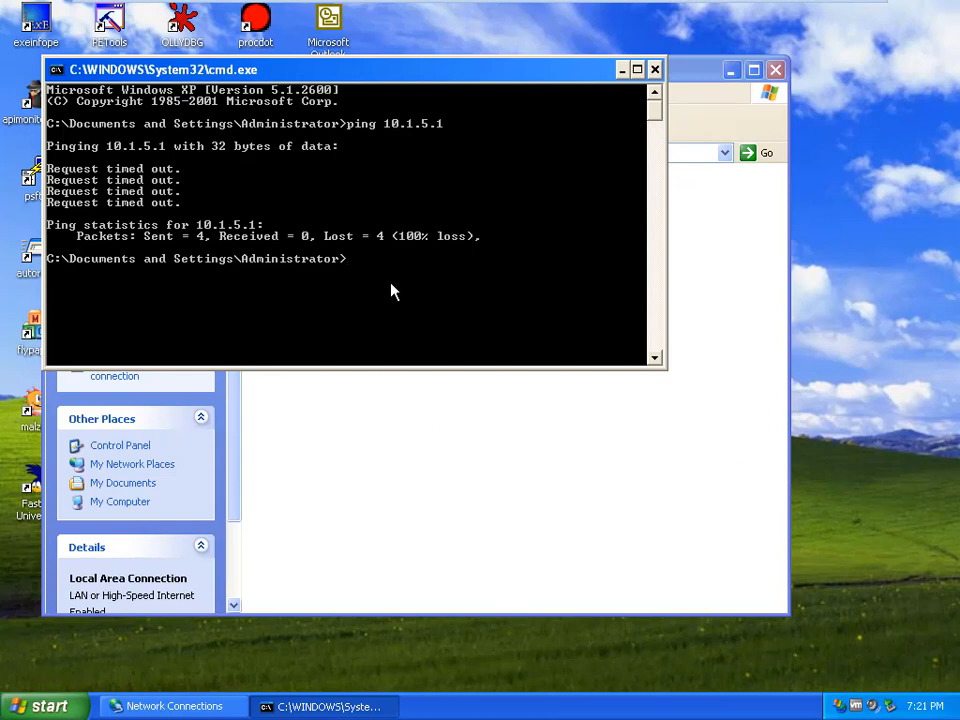
# Step: Run arp -a on the XP machine to see its empty ARP table, then exit full screen
pyautogui.write('arp -a')
pyautogui.press('Return')
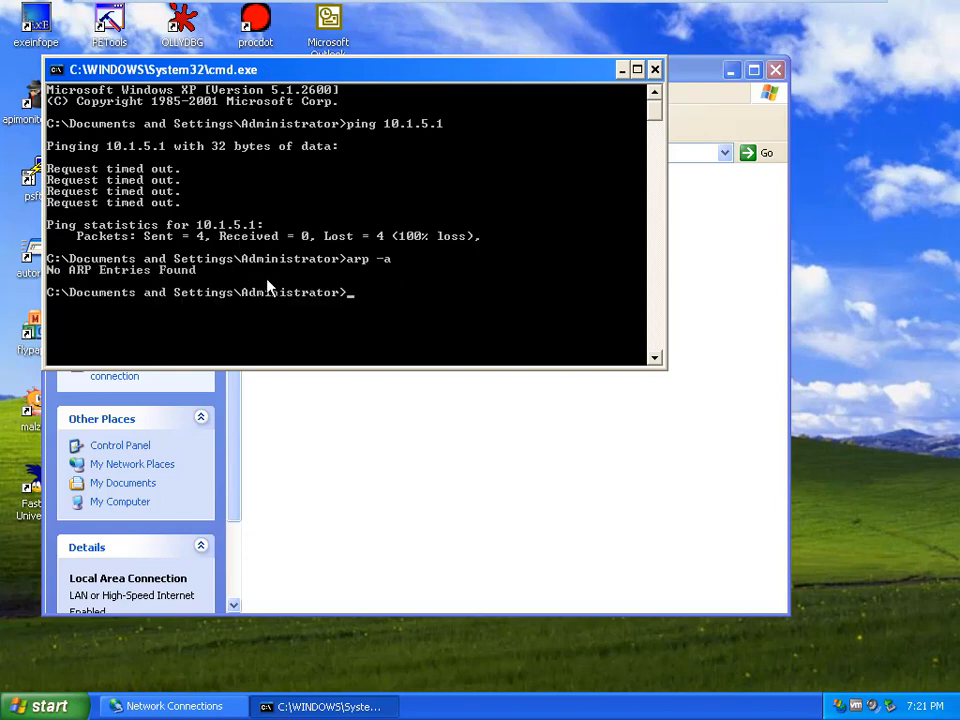
pyautogui.moveTo(628, 5)
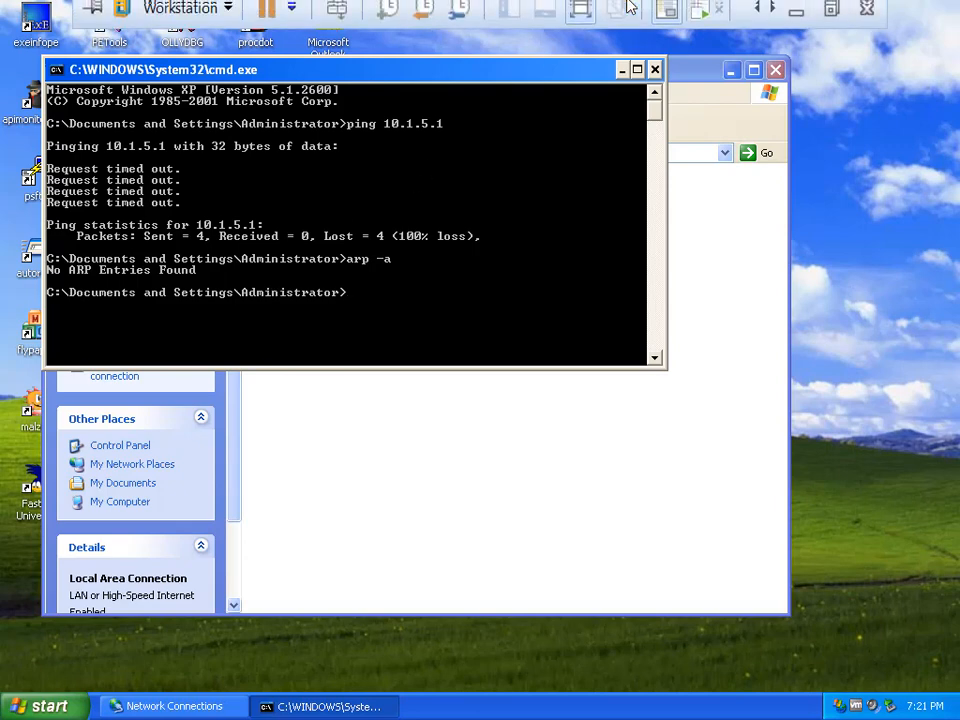
pyautogui.click(828, 18)
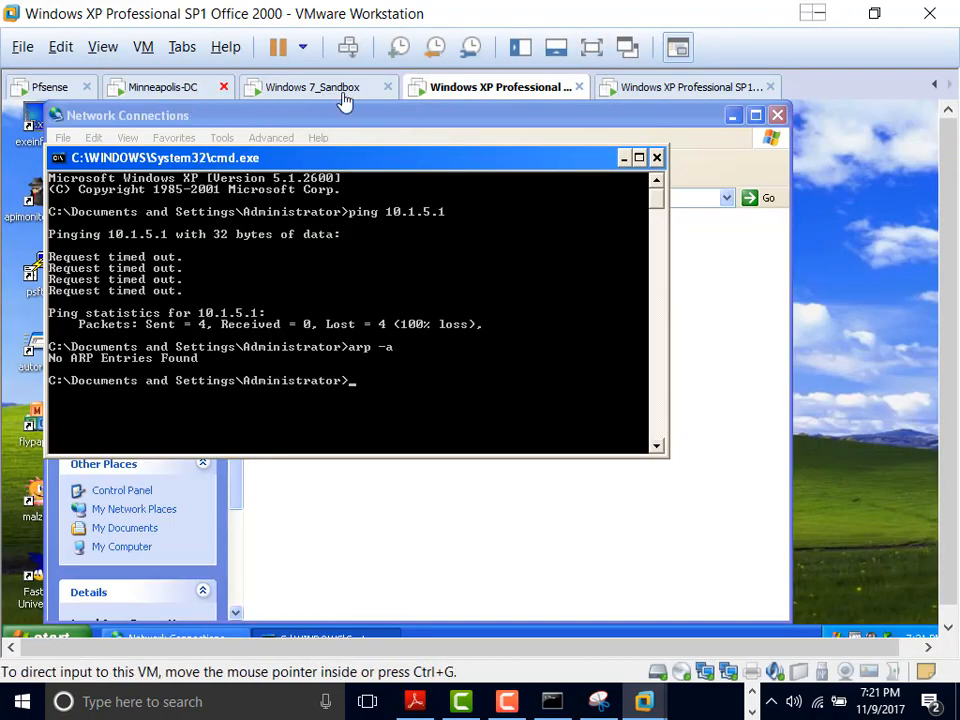
# Step: Switch to the Windows 7_Sandbox VM in full screen and launch Internet Explorer
pyautogui.click(343, 92)
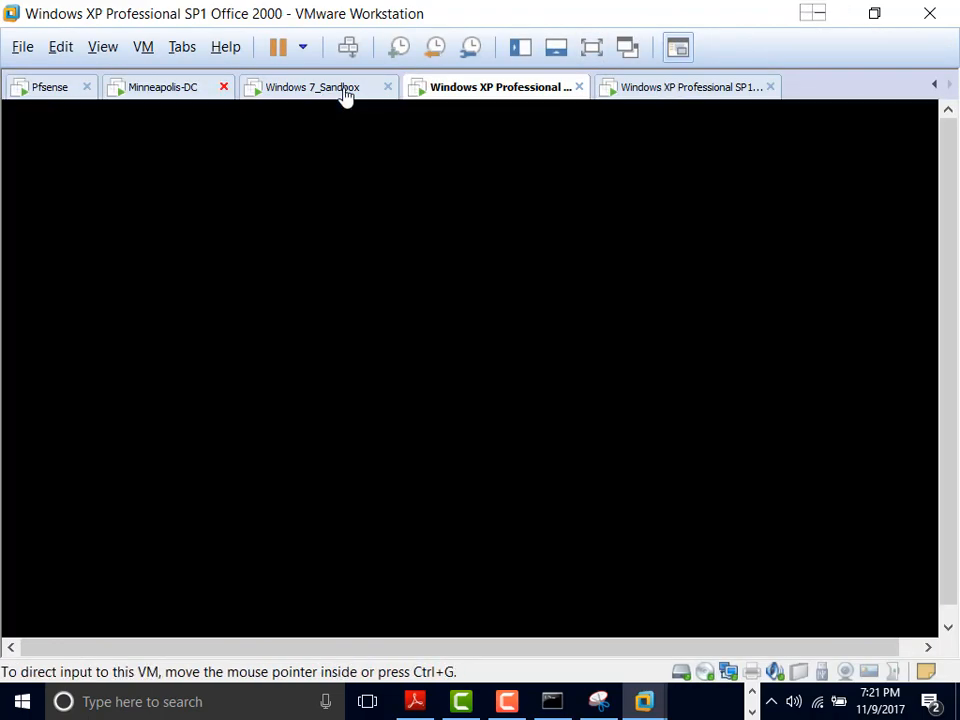
pyautogui.click(598, 48)
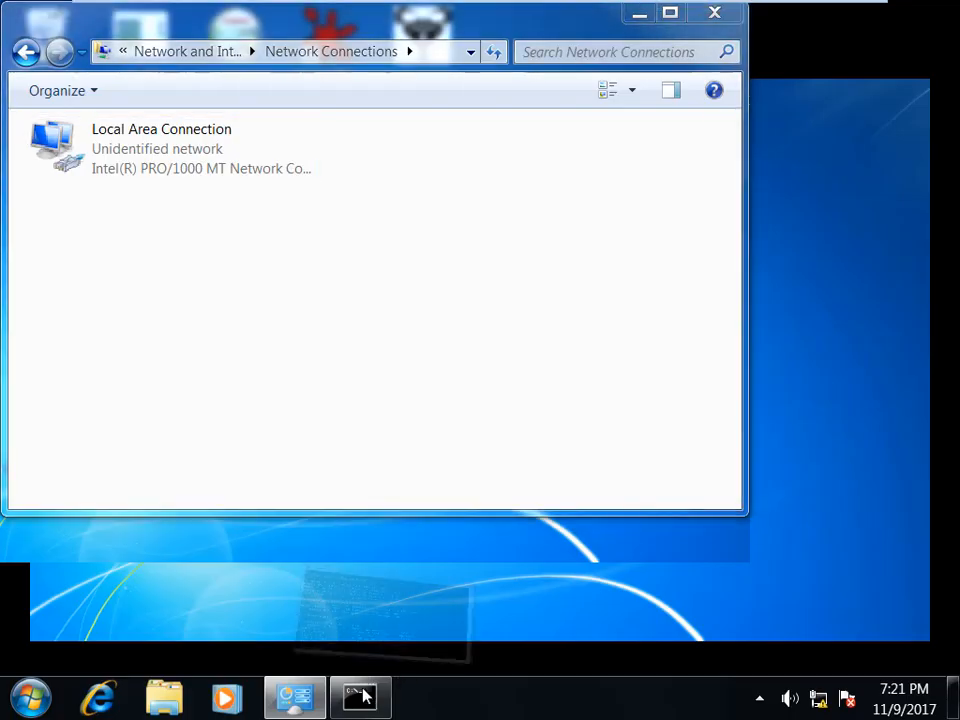
pyautogui.click(362, 697)
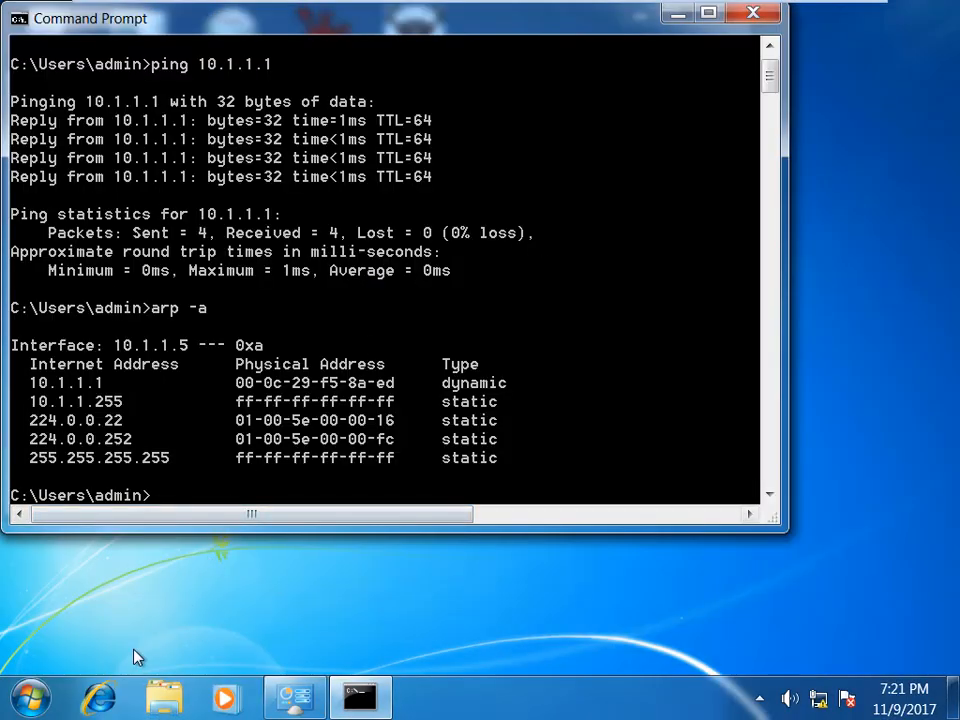
pyautogui.click(100, 697)
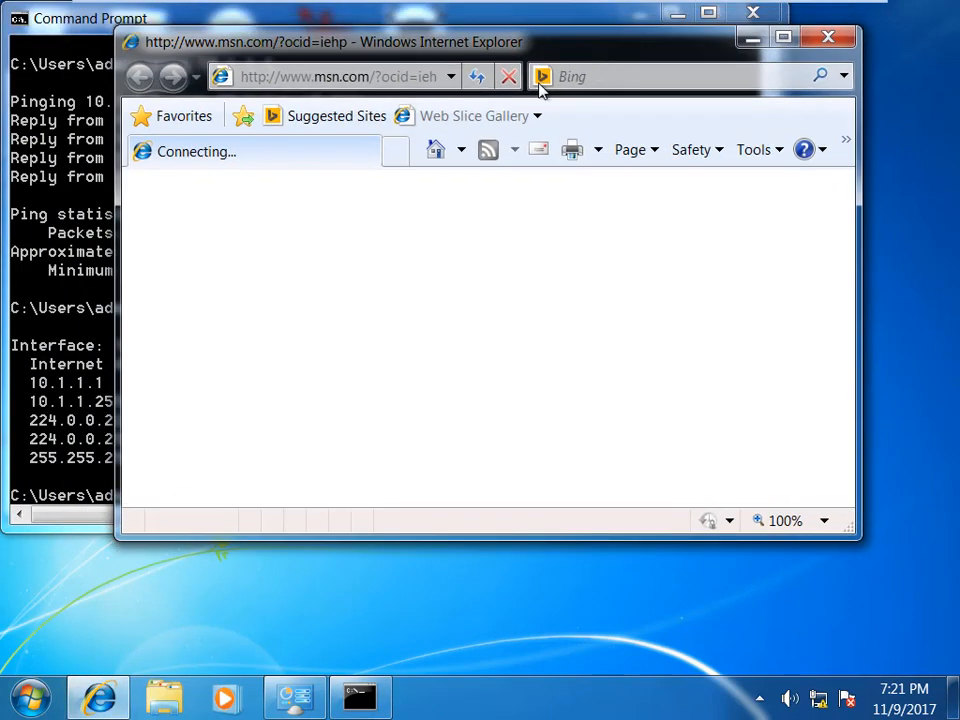
# Step: Load 10.1.1.1 in Internet Explorer, dismiss the IE8 setup wizard, refresh, and maximize the window
pyautogui.click(381, 77)
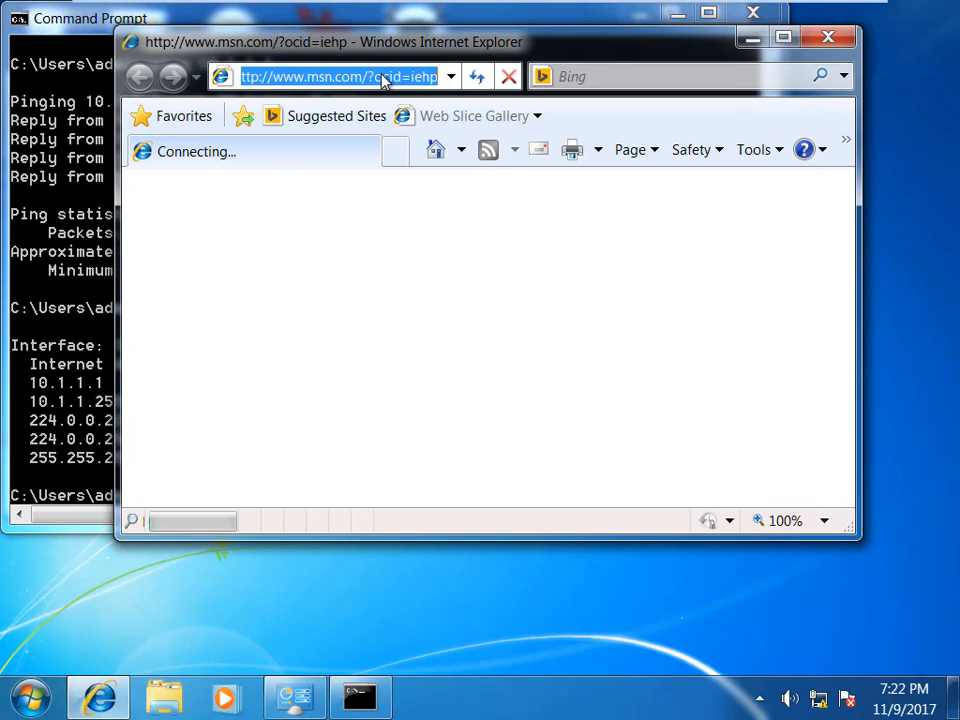
pyautogui.write('10.1.1')
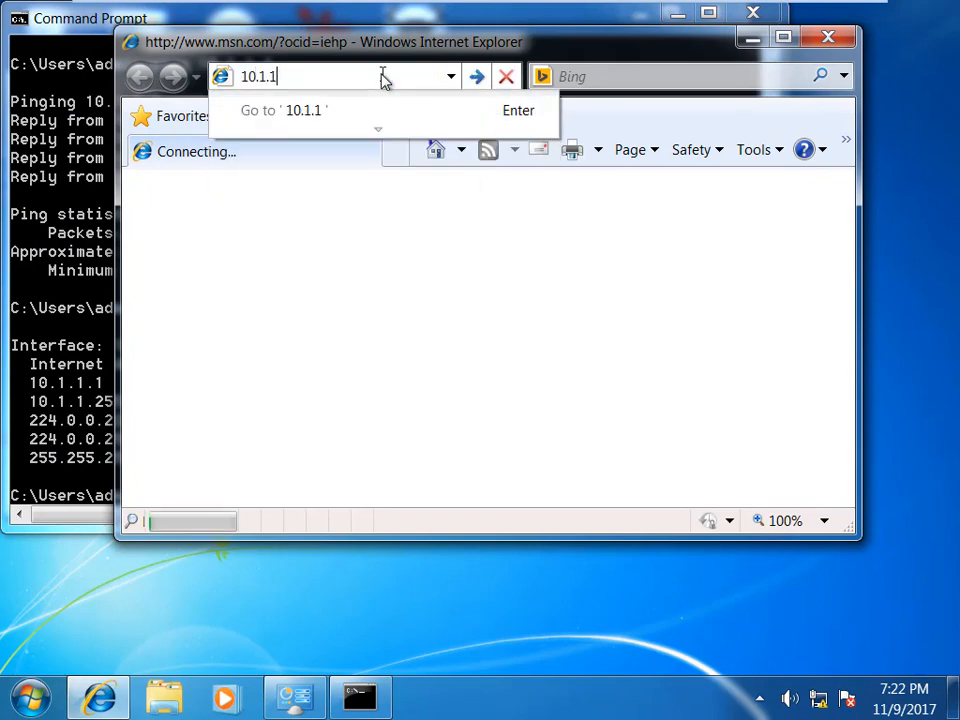
pyautogui.write('.1')
pyautogui.press('Return')
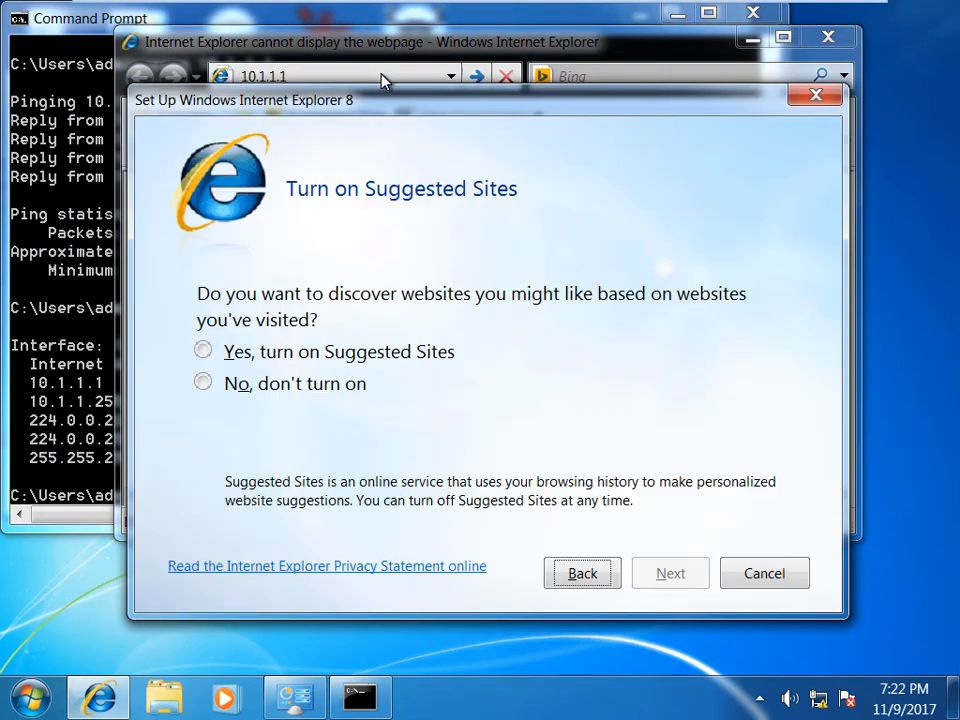
pyautogui.click(774, 576)
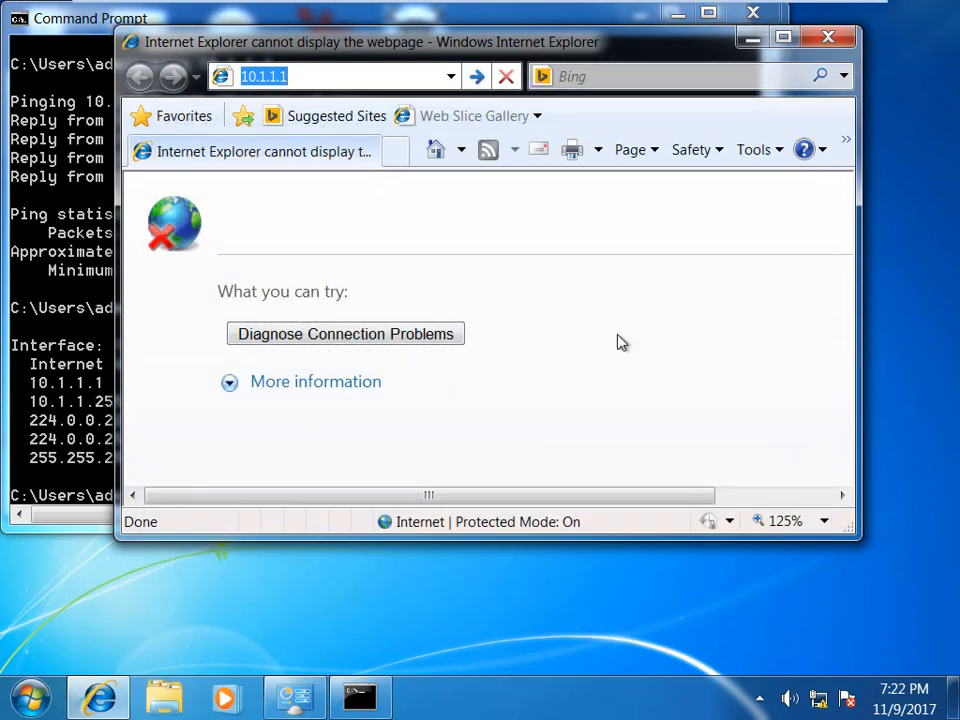
pyautogui.click(475, 77)
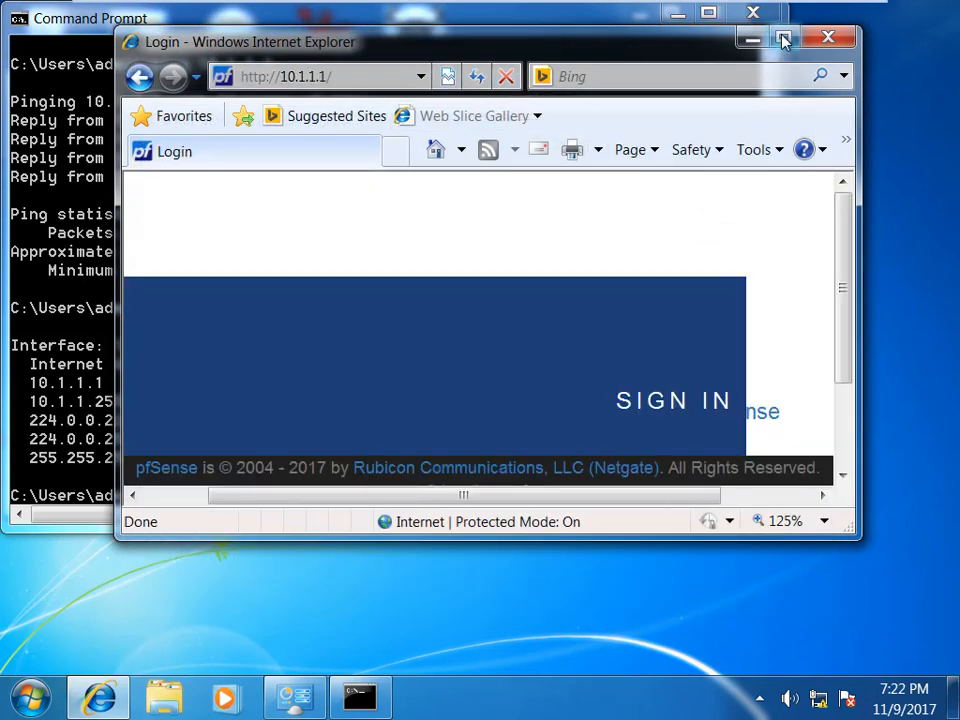
pyautogui.click(784, 40)
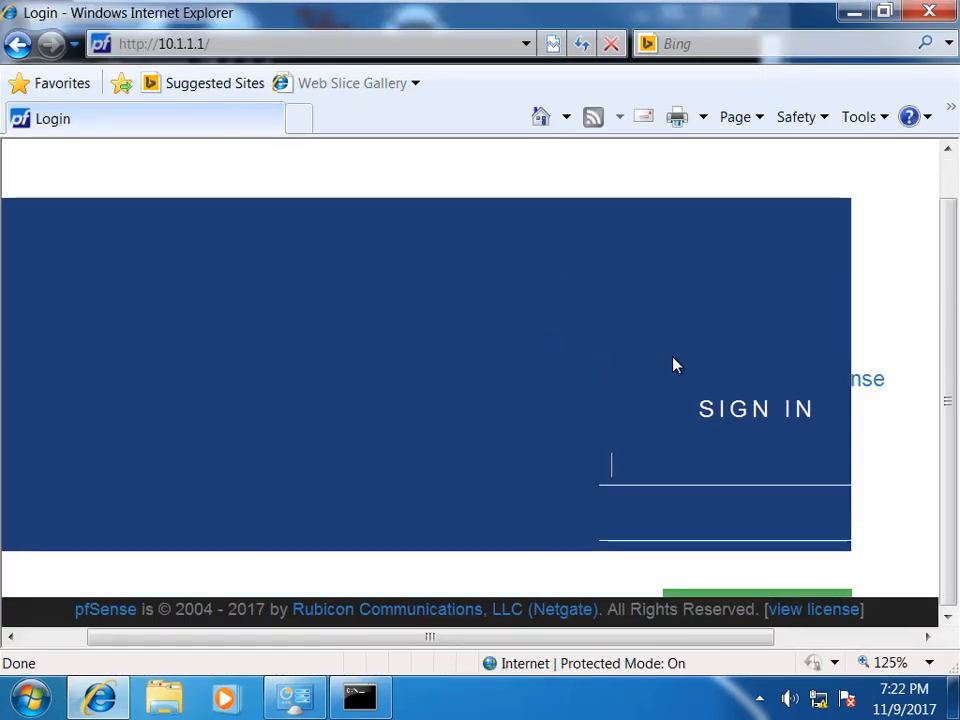
pyautogui.moveTo(504, 640); pyautogui.dragTo(532, 657)
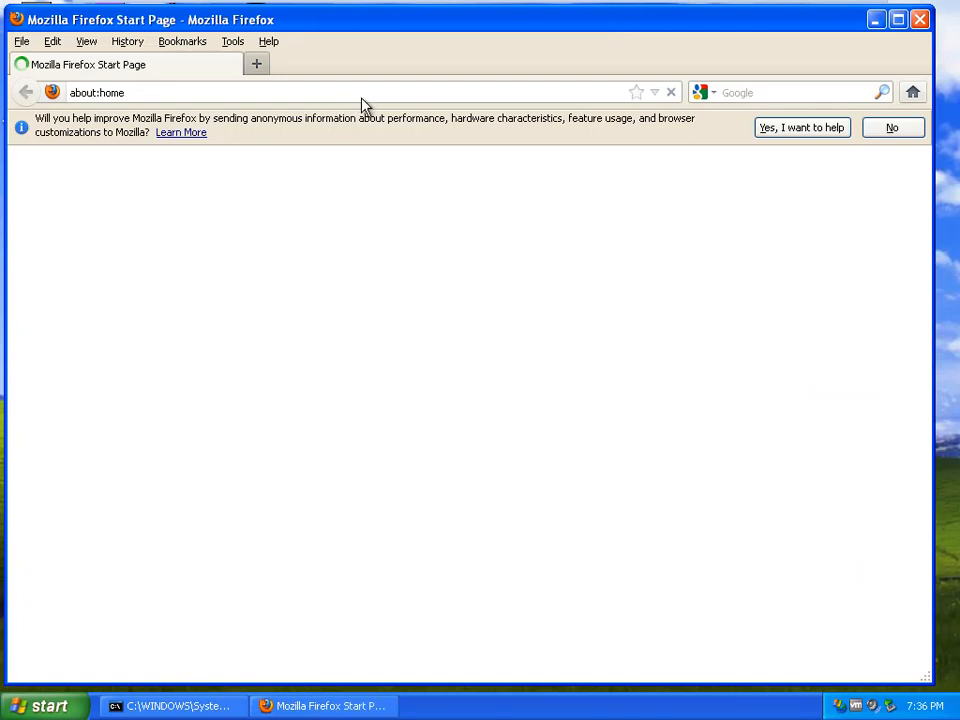
# Step: Load the pfSense page at 10.1.1.1 in Firefox
pyautogui.click(369, 94)
pyautogui.write('10.1.1.')
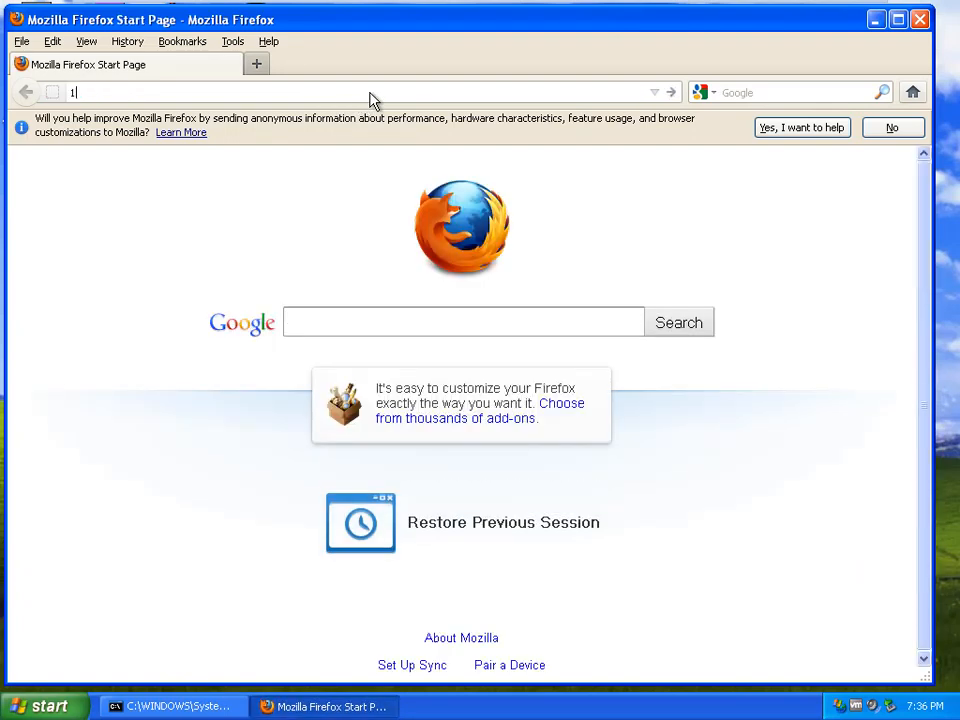
pyautogui.write('1')
pyautogui.press('Return')
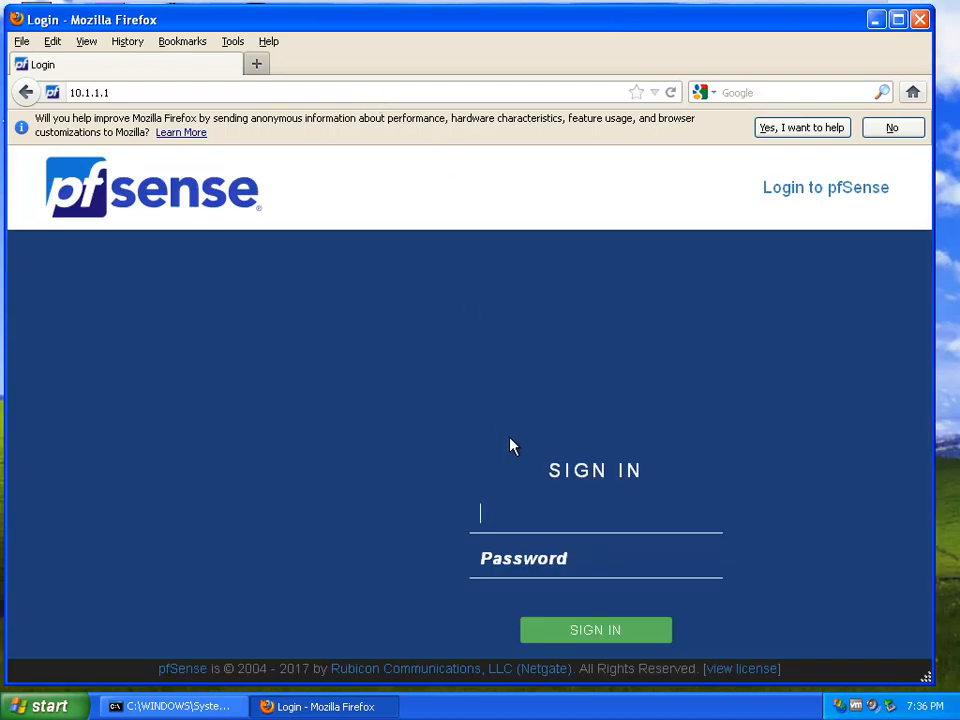
# Step: Sign in as admin with the account password, let Firefox remember it, and maximize Firefox
pyautogui.write('admin')
pyautogui.press('Tab')
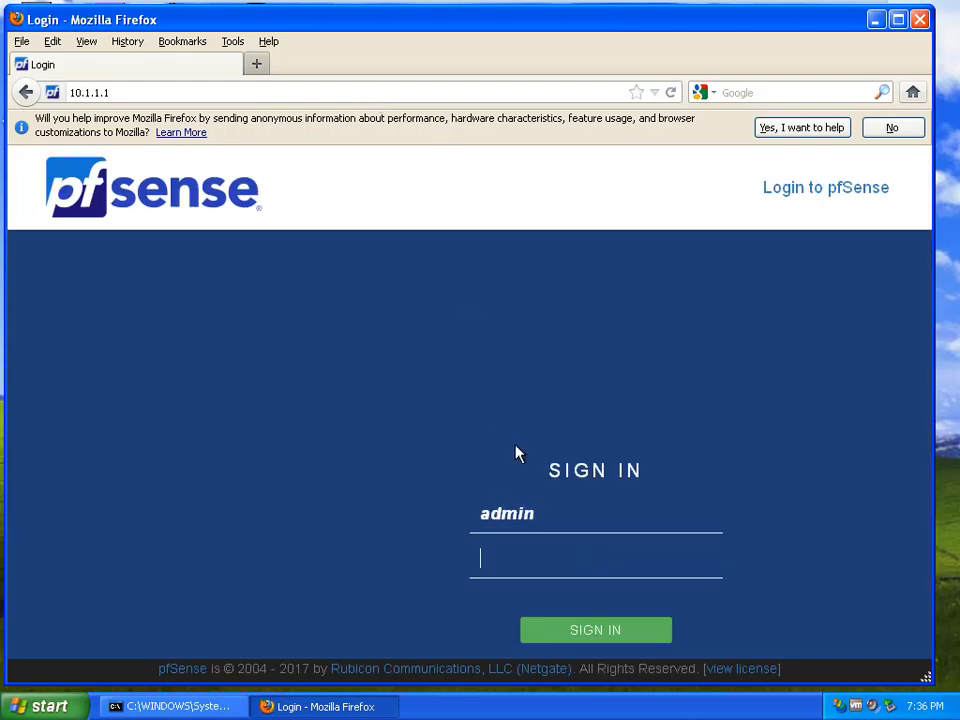
pyautogui.write('pfsense')
pyautogui.press('Return')
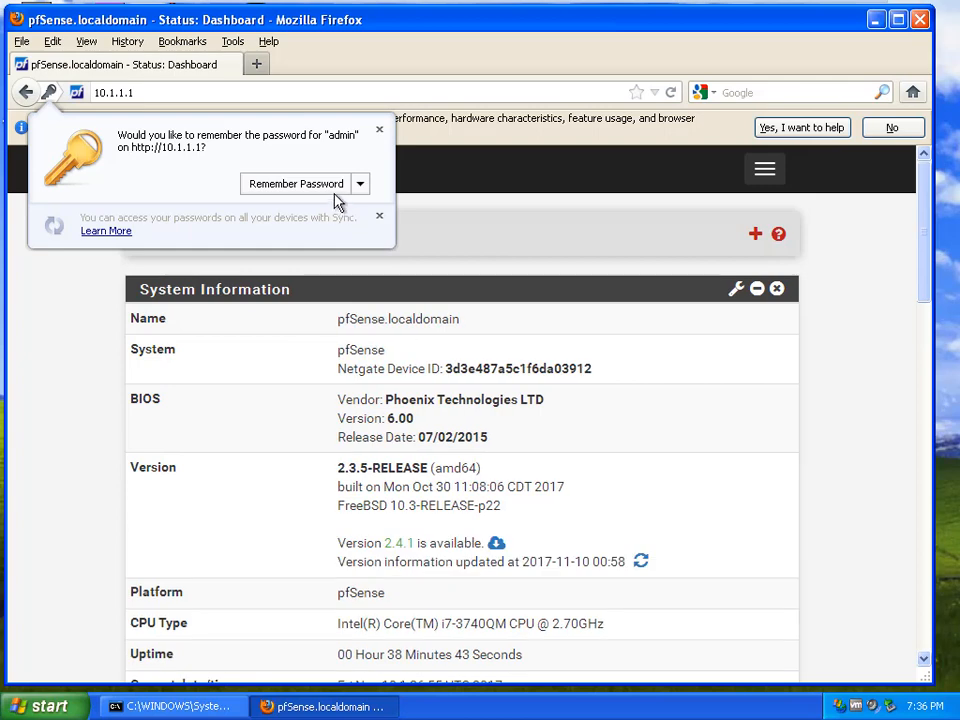
pyautogui.click(340, 186)
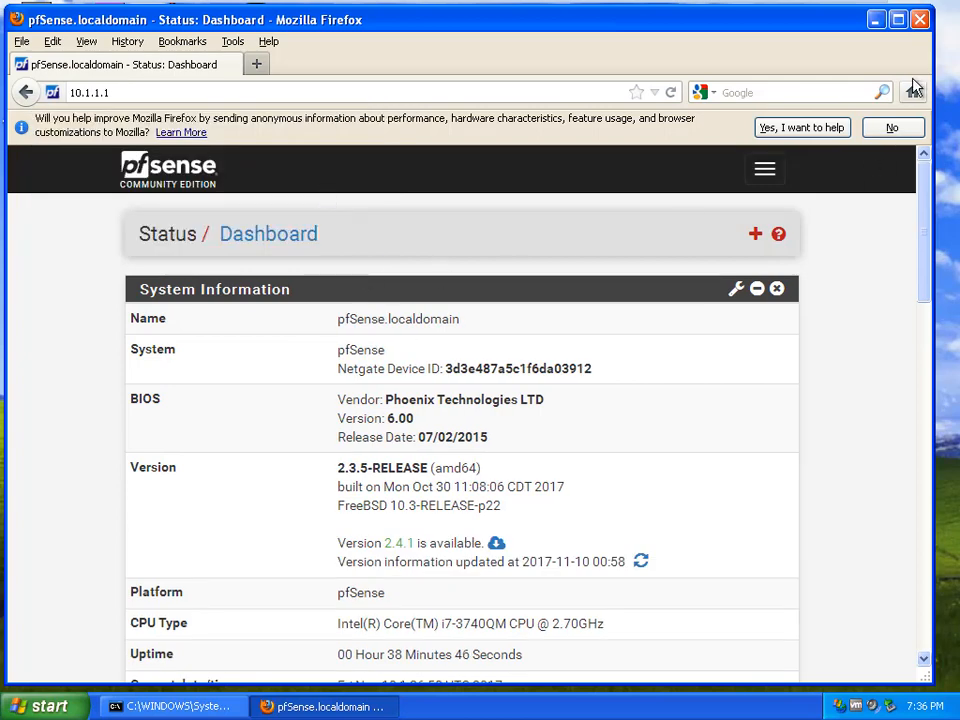
pyautogui.click(897, 19)
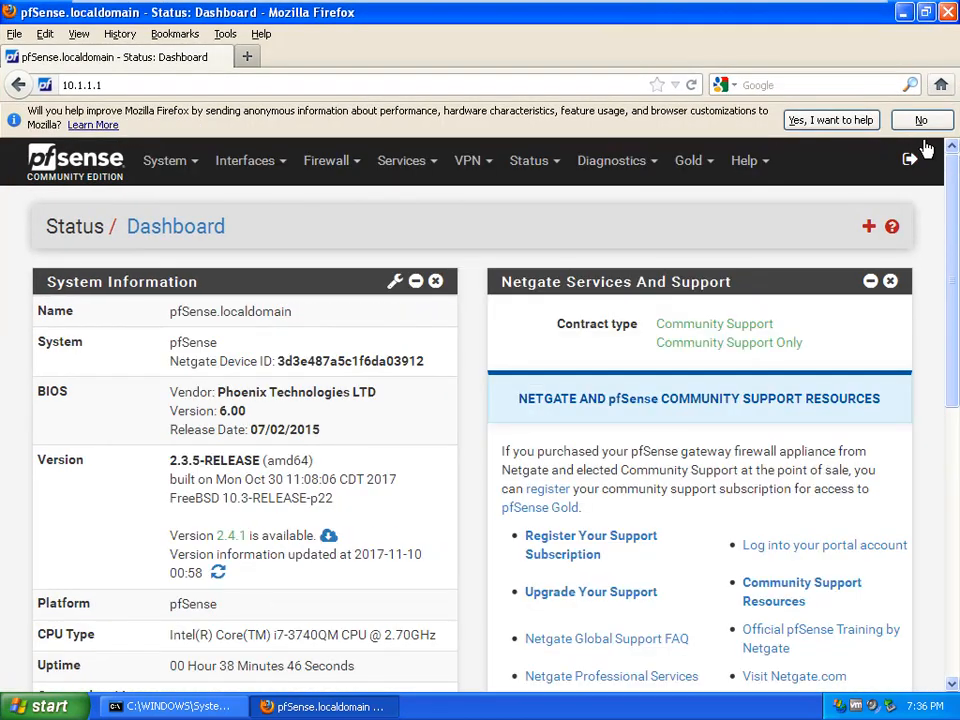
# Step: Decline Firefox's data-sharing prompt and open pfSense's Interfaces > WAN page
pyautogui.click(921, 120)
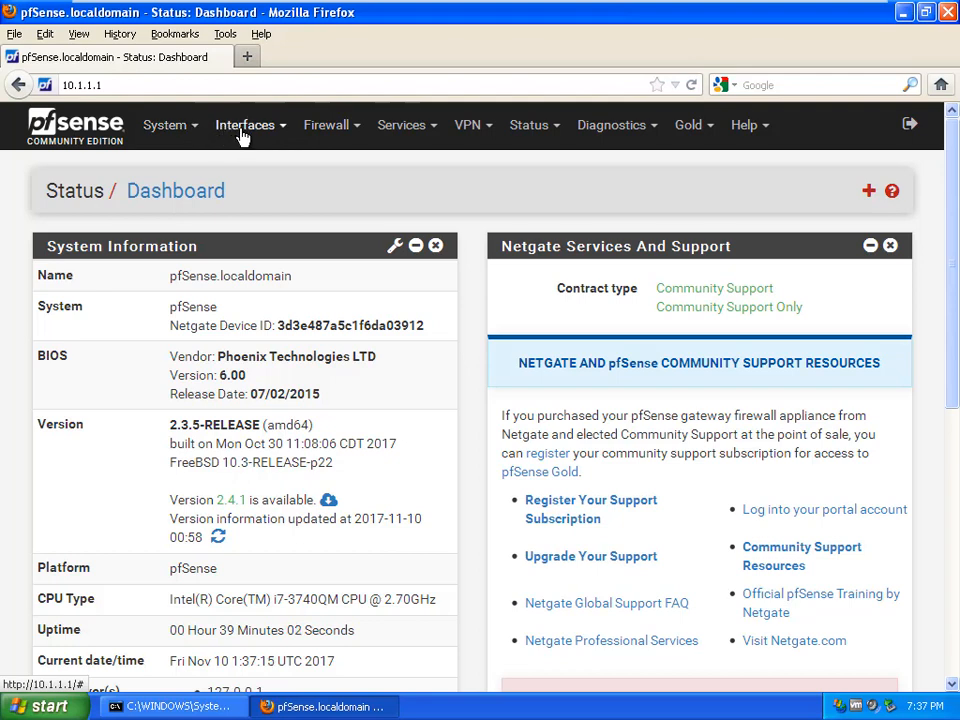
pyautogui.click(281, 133)
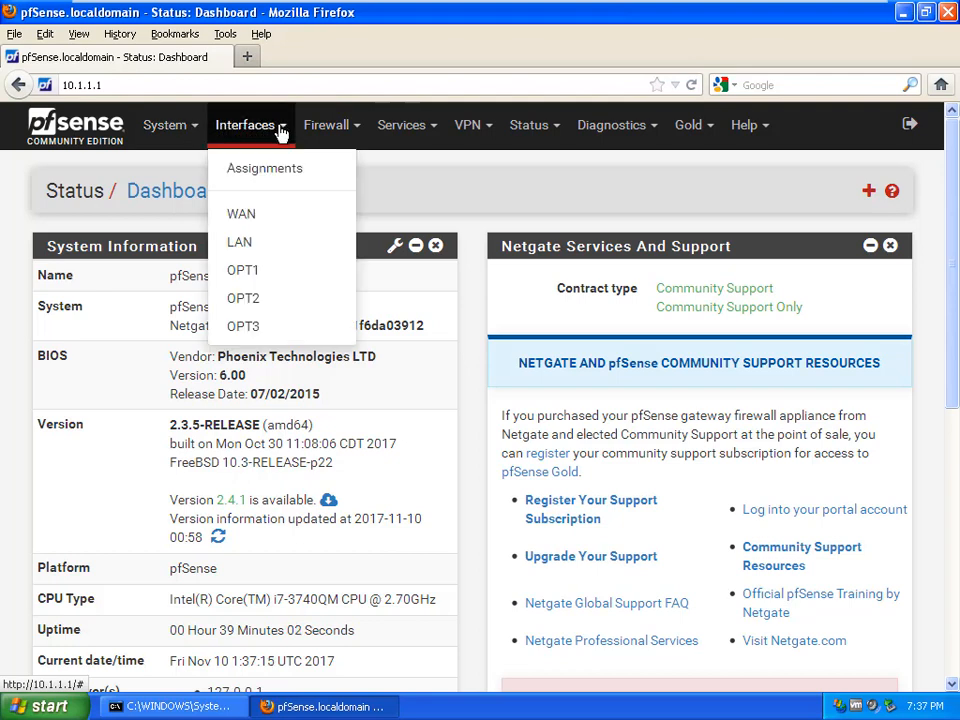
pyautogui.click(266, 214)
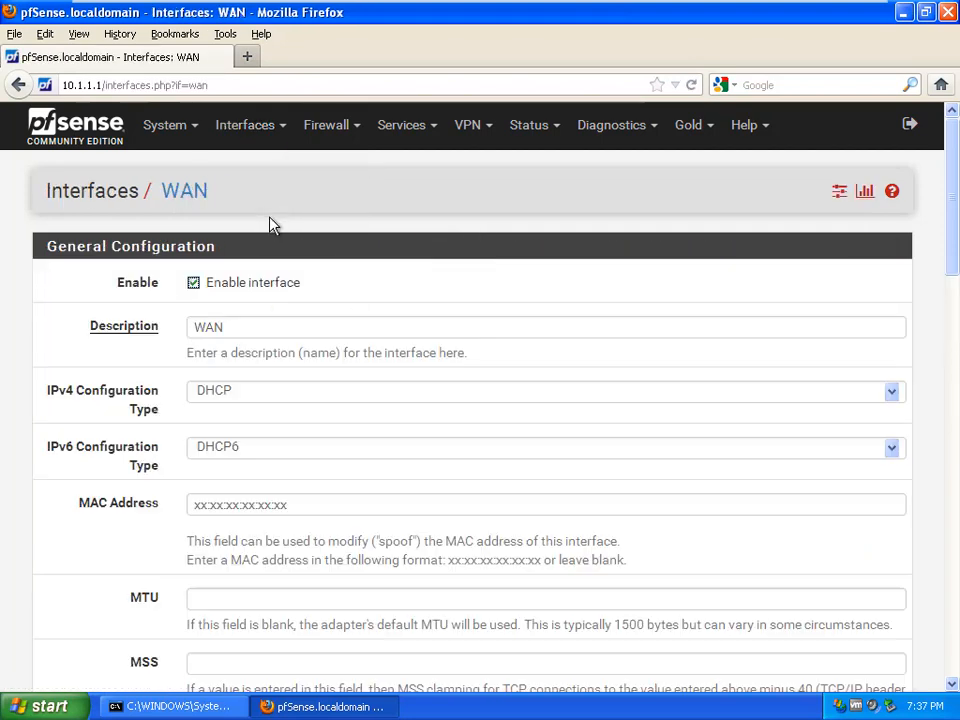
# Step: Review the WAN page's DHCP, DHCP6 and Reserved Networks settings down the page and back up
pyautogui.scroll(-2, 358, 347)
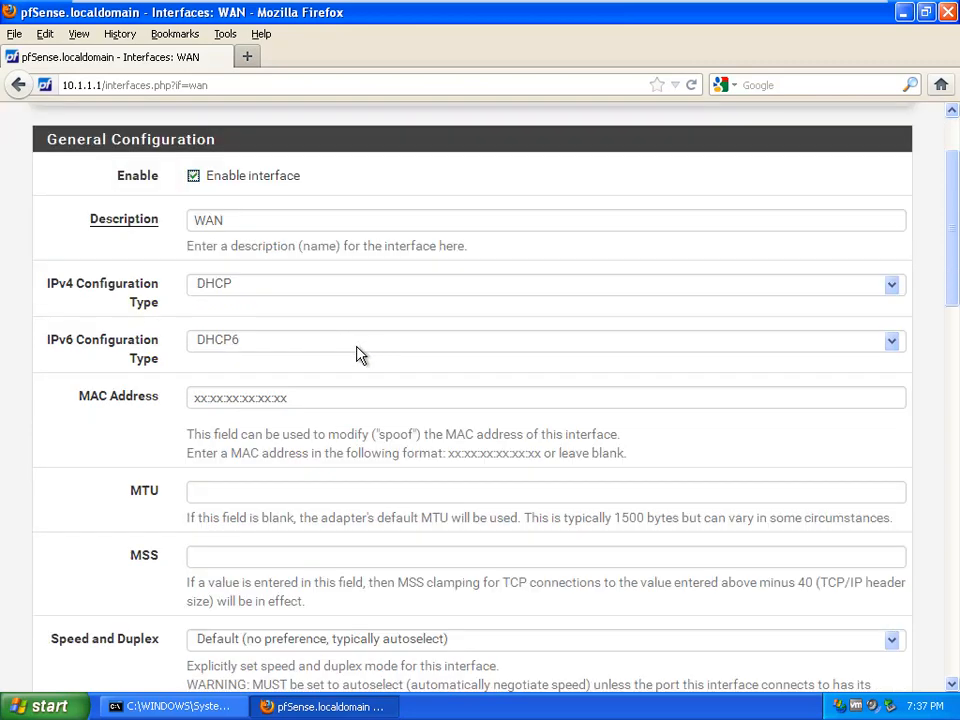
pyautogui.scroll(-2, 360, 352)
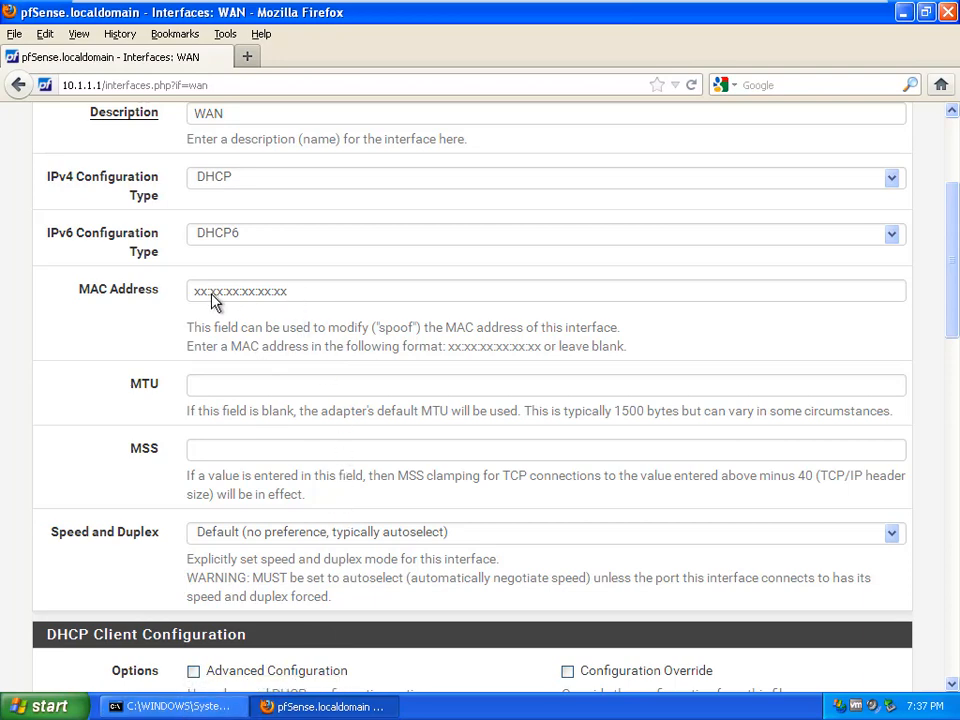
pyautogui.scroll(-5, 279, 390)
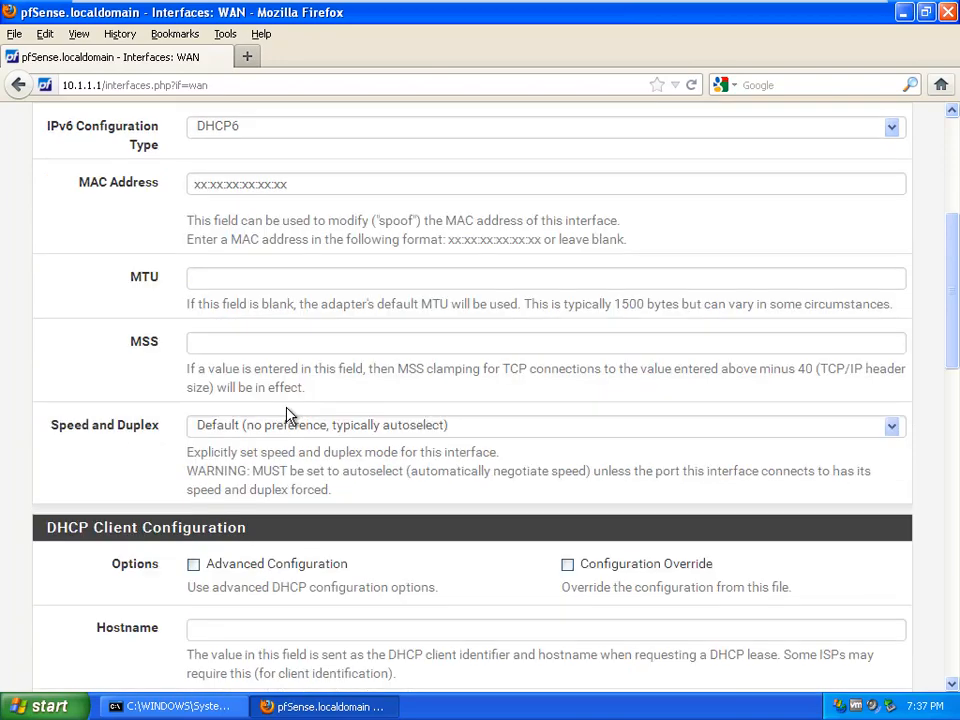
pyautogui.scroll(-5, 291, 422)
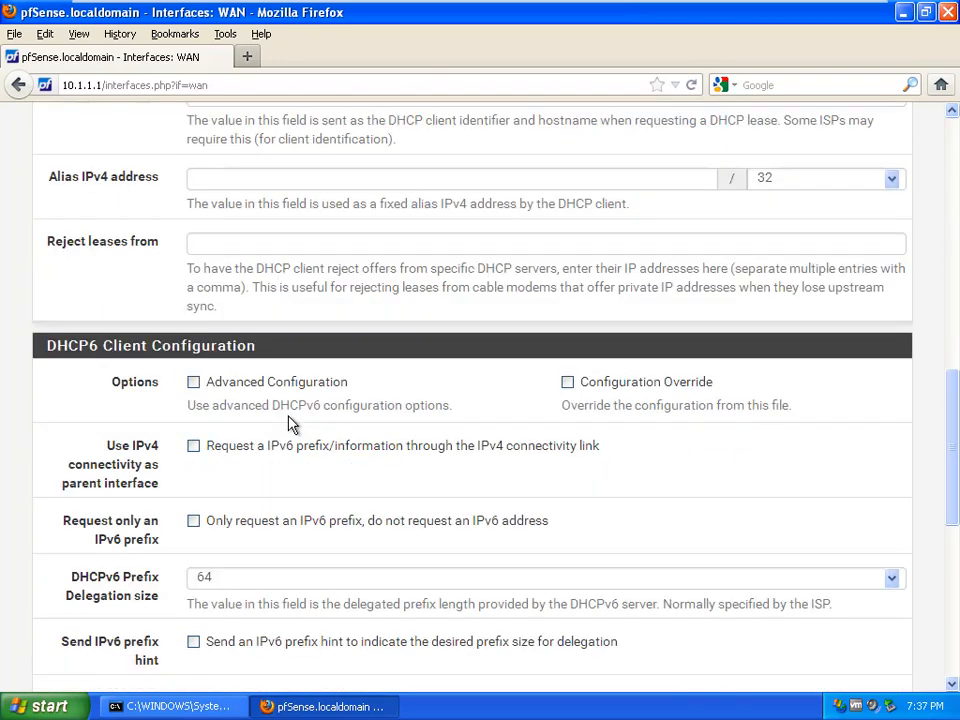
pyautogui.scroll(-8, 290, 423)
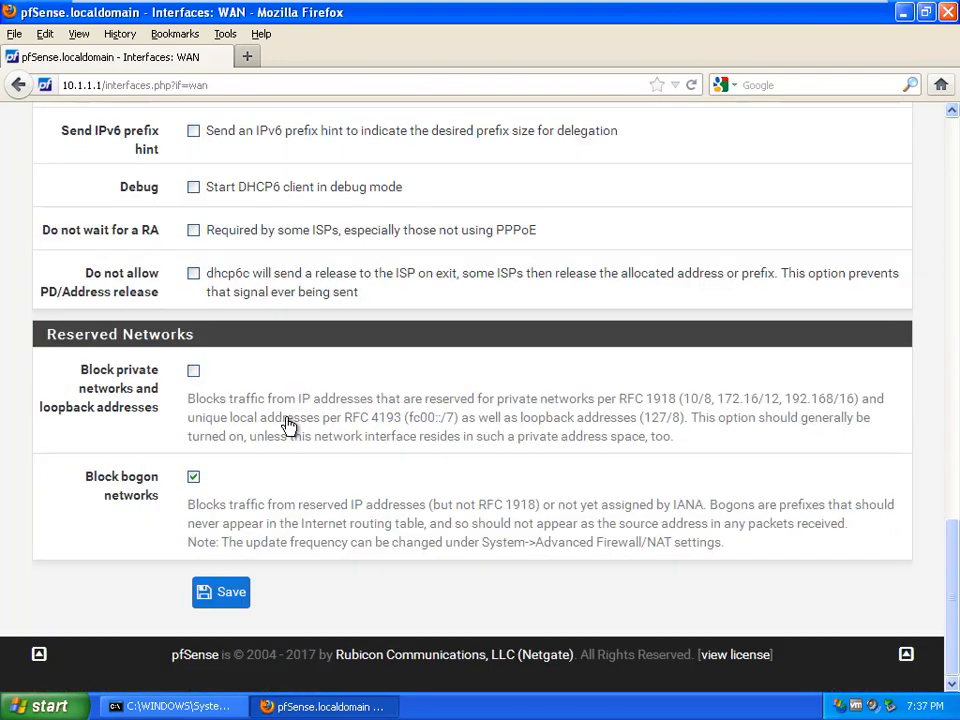
pyautogui.scroll(10, 285, 425)
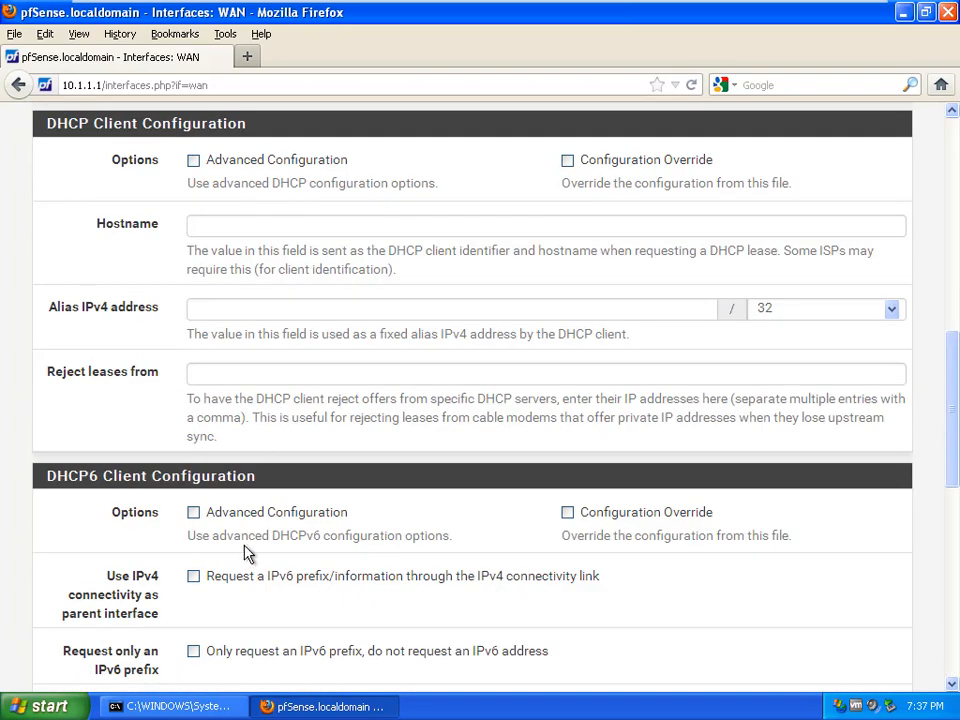
pyautogui.scroll(4, 264, 514)
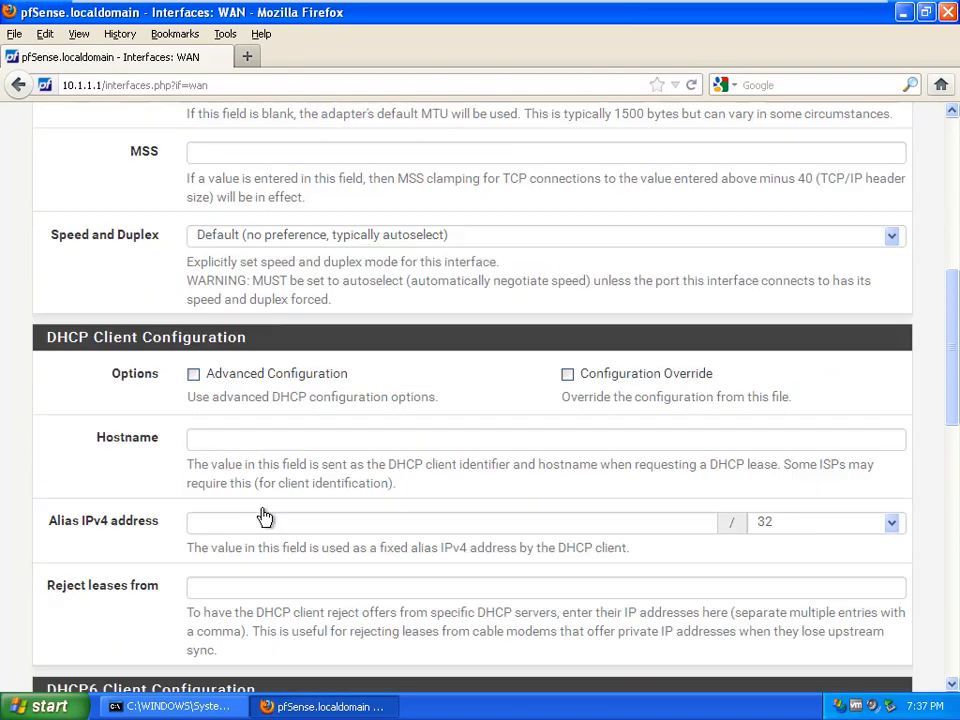
pyautogui.scroll(2, 264, 516)
pyautogui.scroll(8, 264, 514)
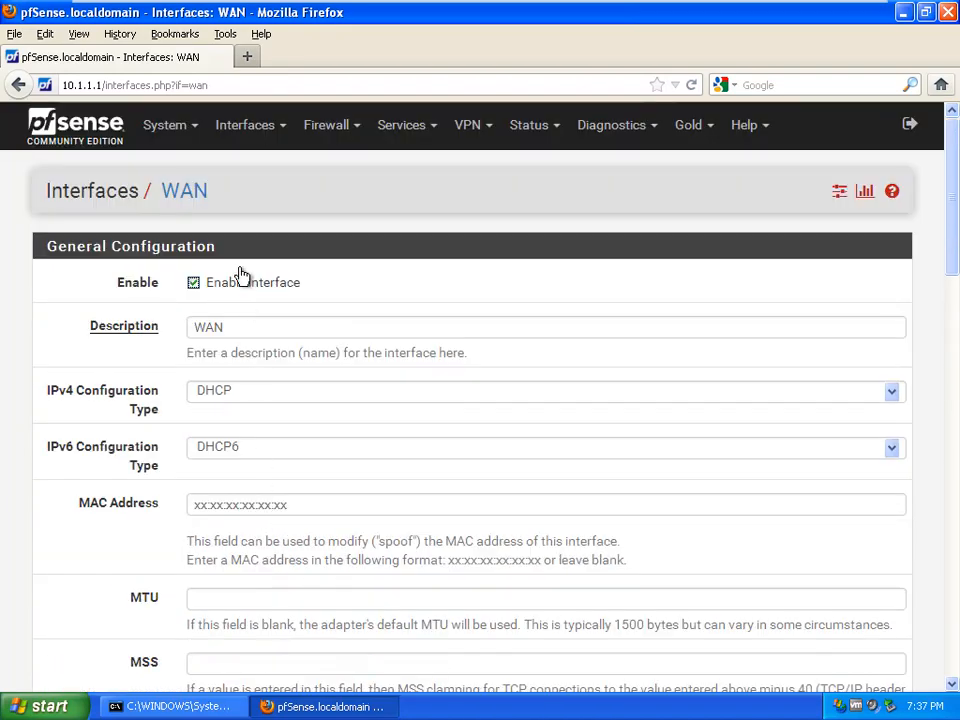
pyautogui.click(281, 139)
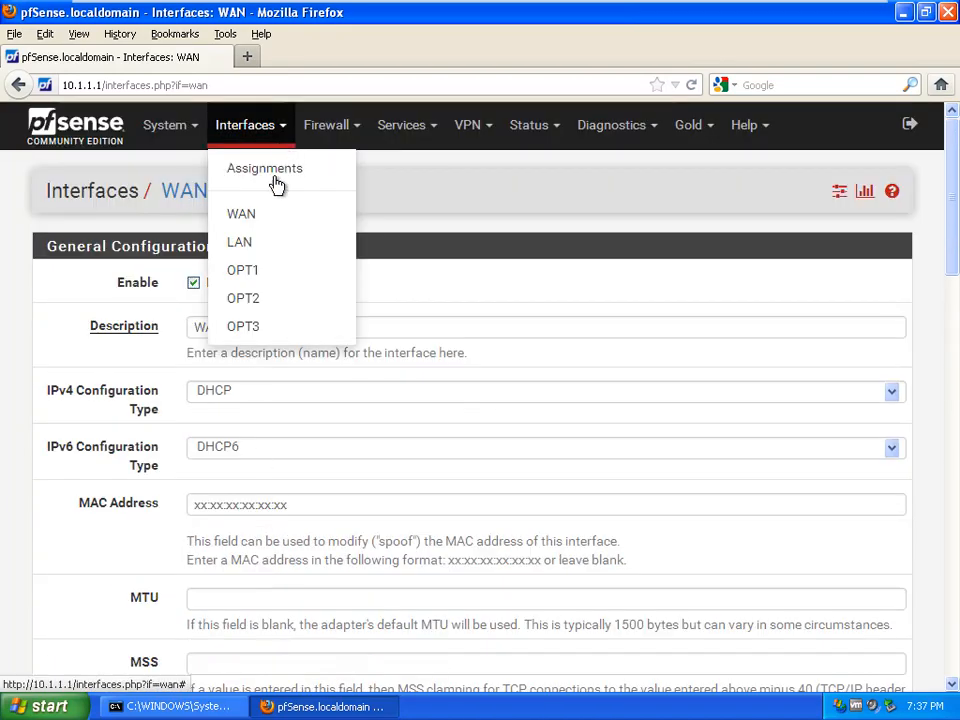
# Step: Open Interfaces > OPT1 and change its description to SERVERS
pyautogui.click(258, 274)
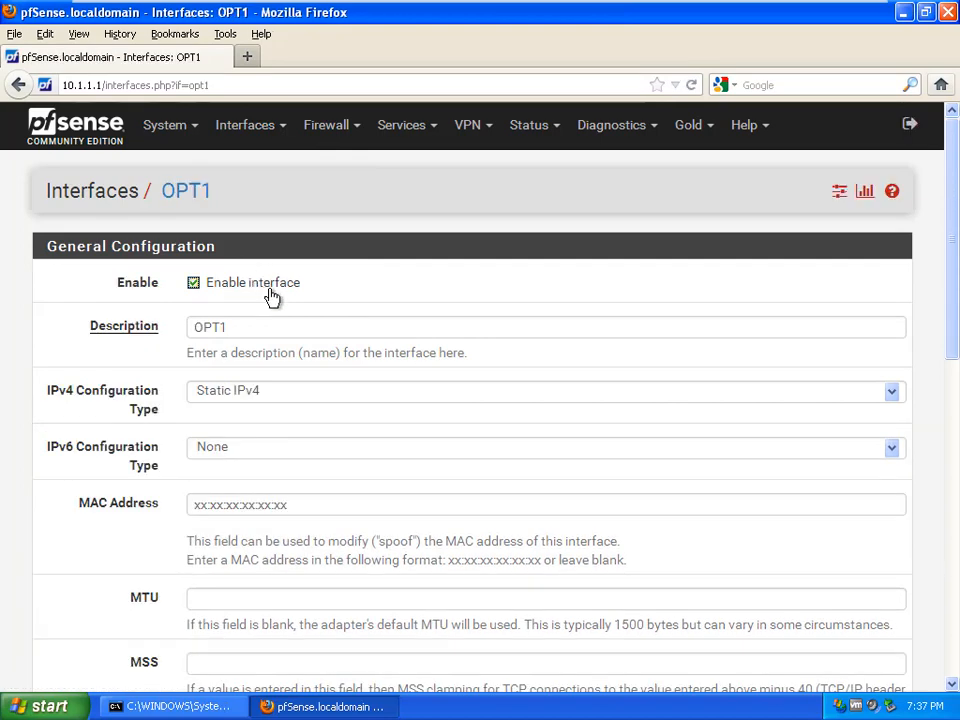
pyautogui.click(145, 331)
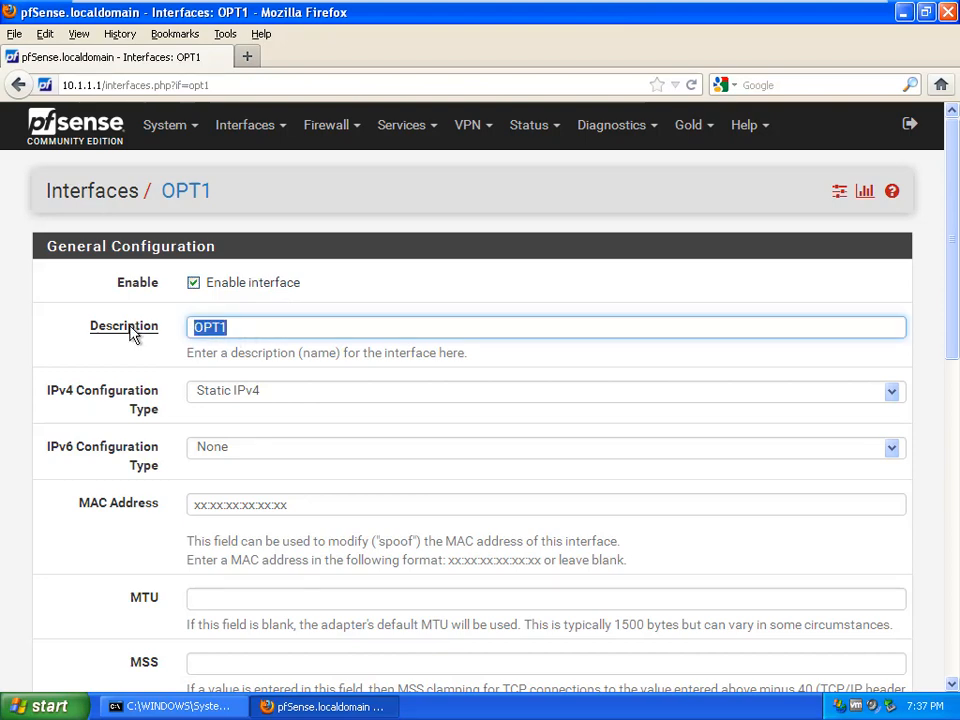
pyautogui.write('SER')
pyautogui.write('VERa')
pyautogui.press('BackSpace')
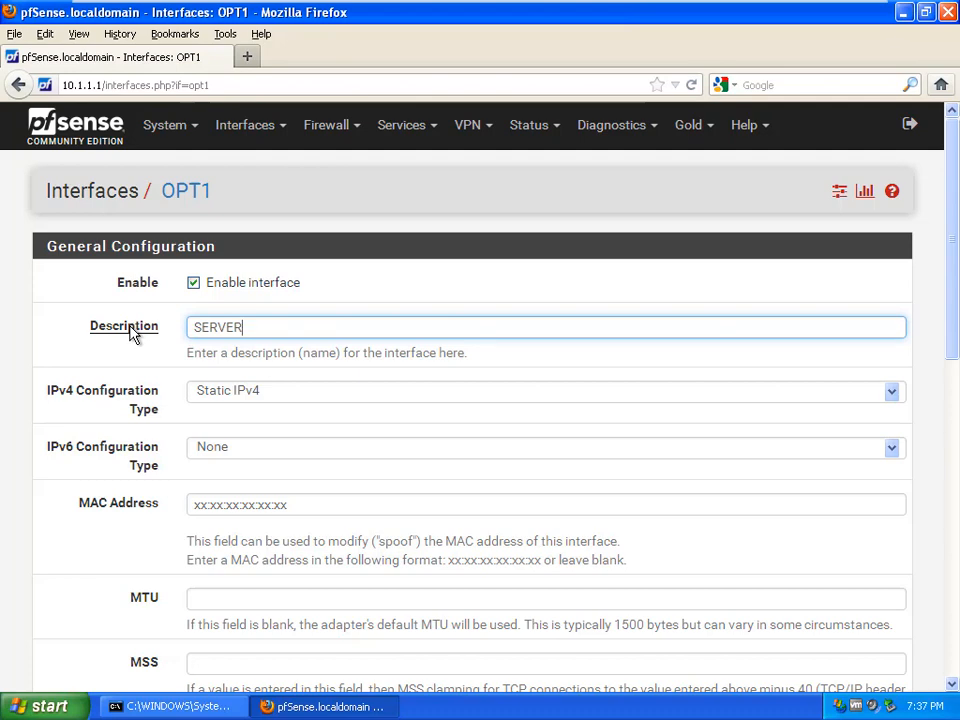
pyautogui.write('S')
# Step: Check the static IPv4 address 10.1.2.1/24 further down and save the SERVERS interface
pyautogui.scroll(-2, 487, 410)
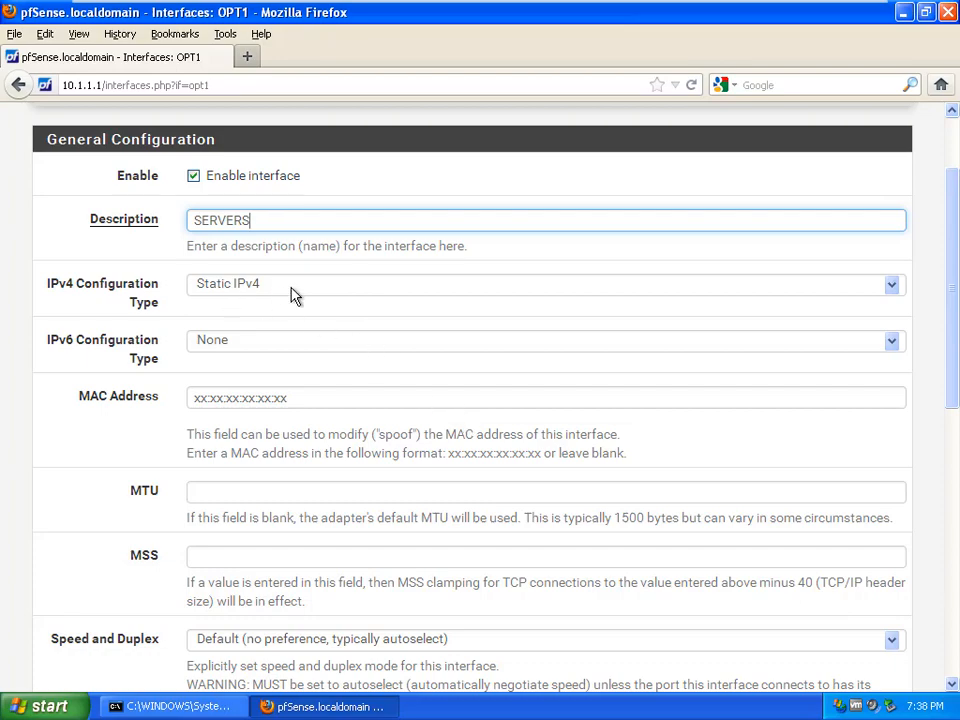
pyautogui.scroll(-10, 422, 405)
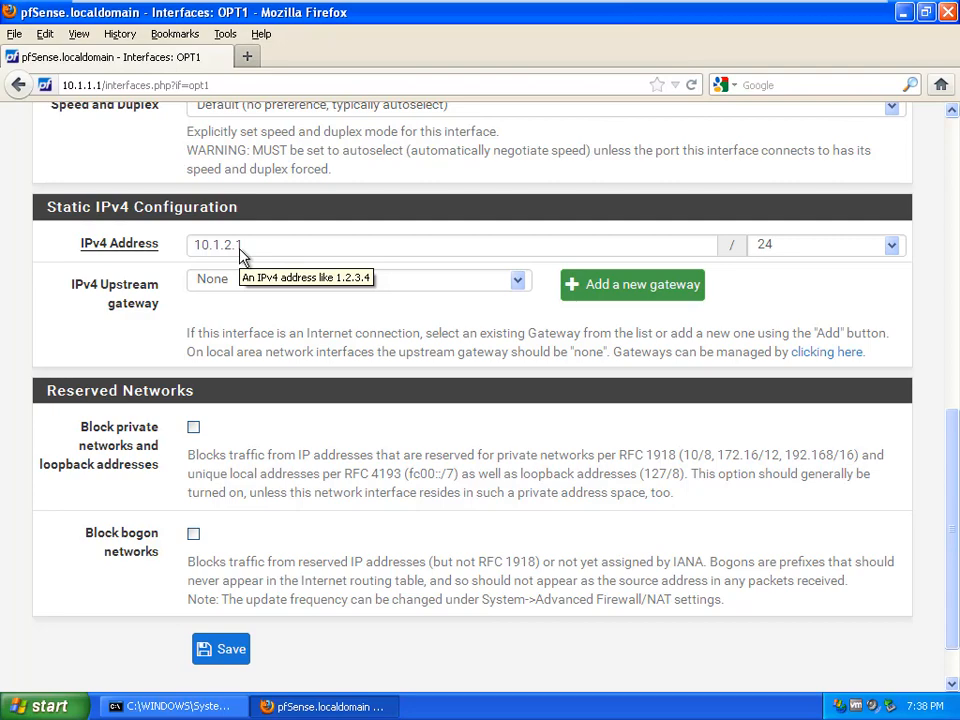
pyautogui.scroll(8, 250, 240)
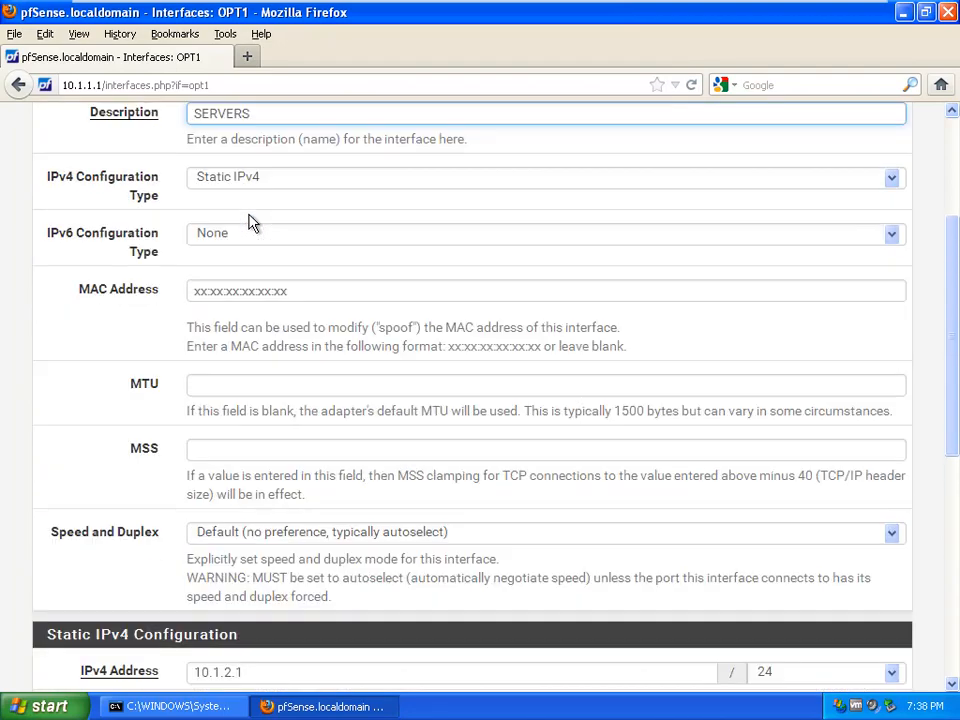
pyautogui.scroll(4, 253, 221)
pyautogui.scroll(-8, 253, 229)
pyautogui.scroll(-2, 340, 360)
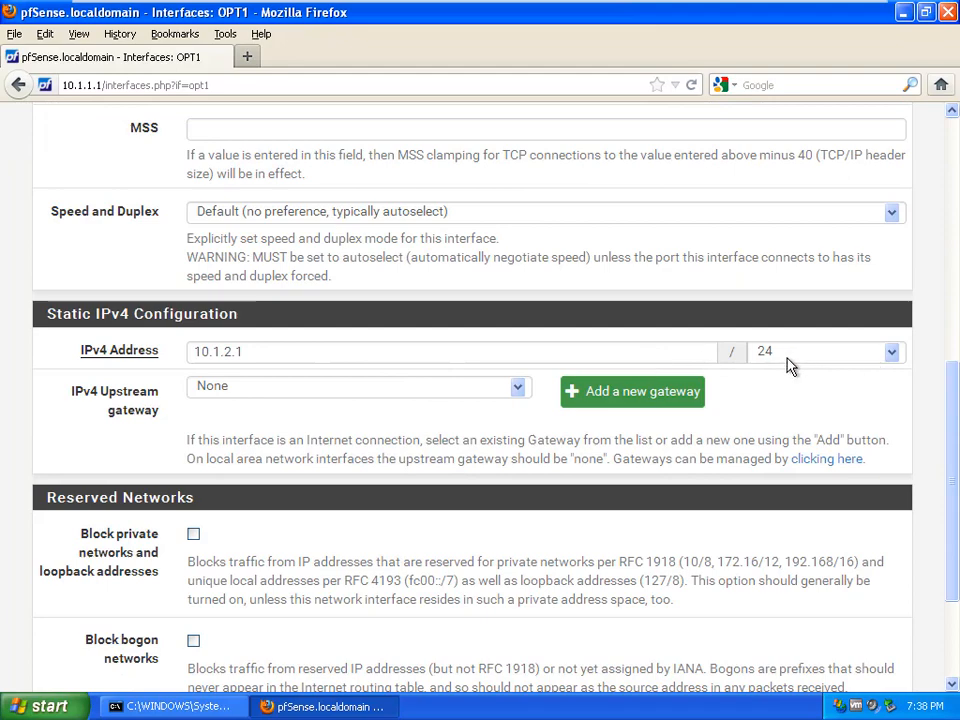
pyautogui.scroll(-3, 779, 420)
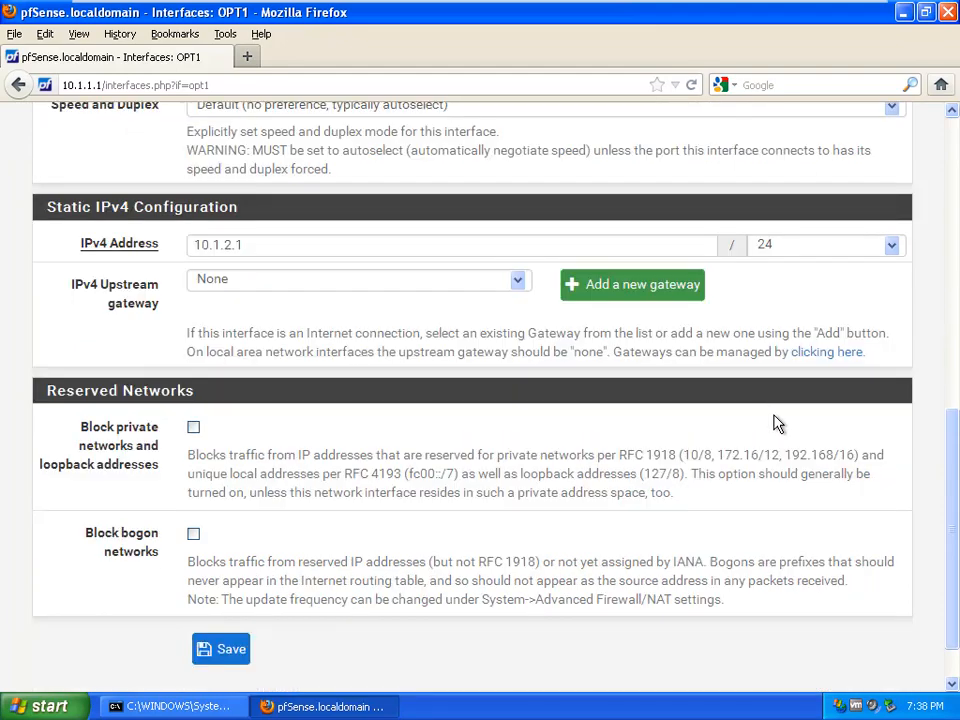
pyautogui.scroll(15, 779, 420)
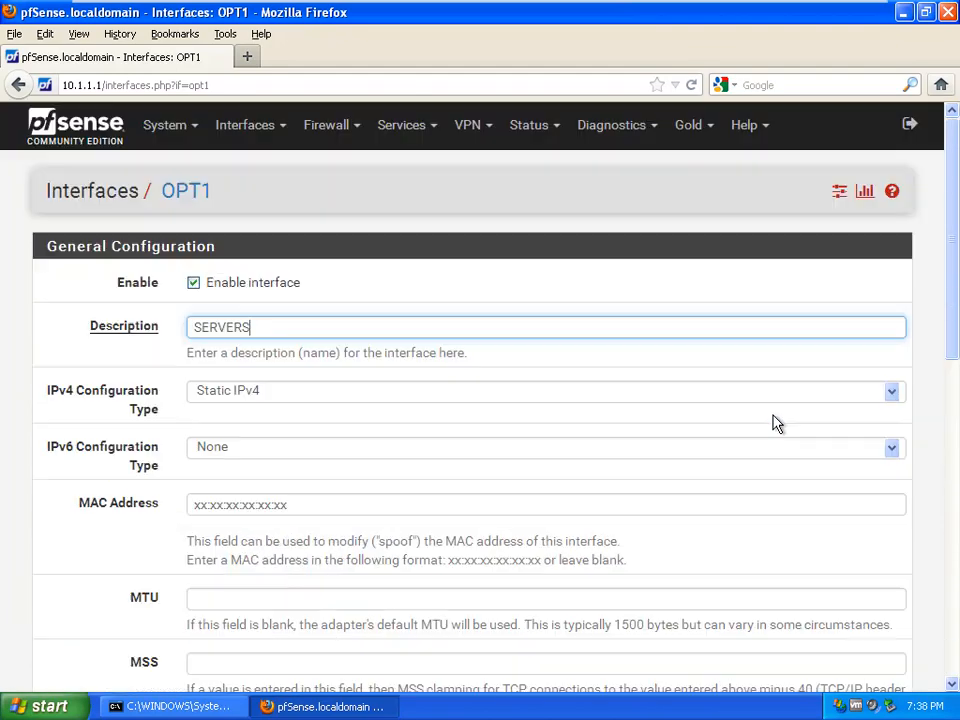
pyautogui.scroll(-15, 779, 420)
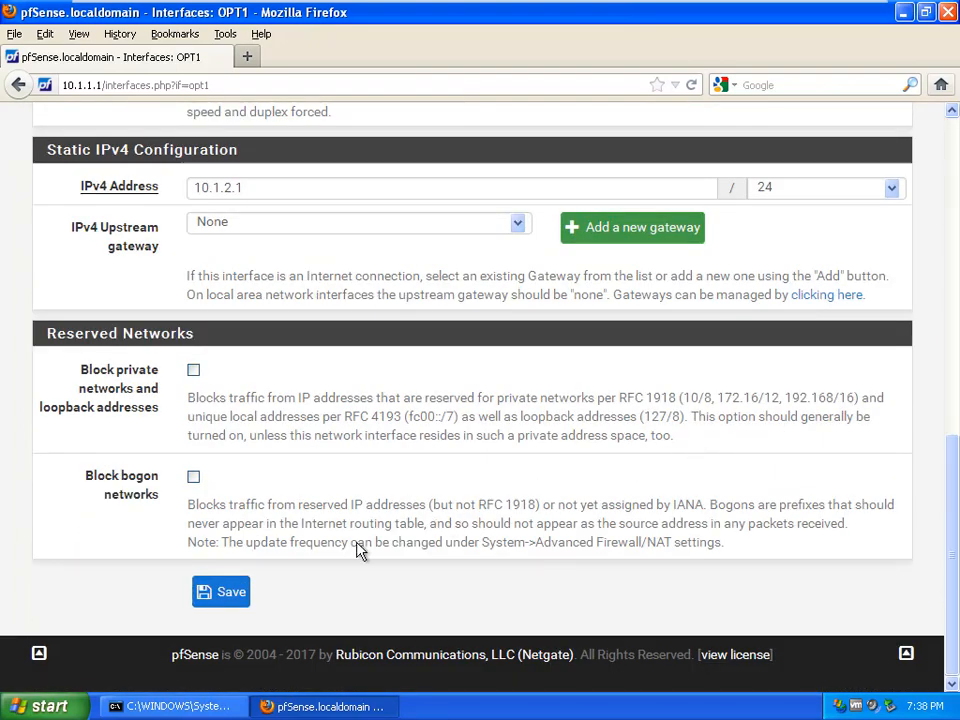
pyautogui.click(225, 593)
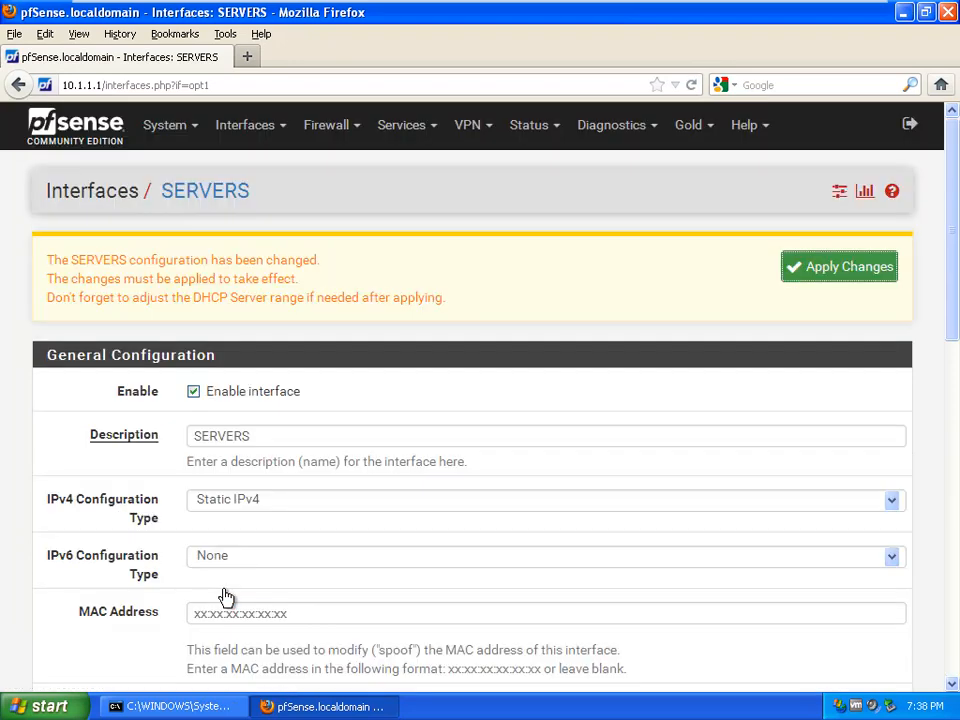
# Step: Apply the SERVERS interface change and exit VMware full screen
pyautogui.click(864, 274)
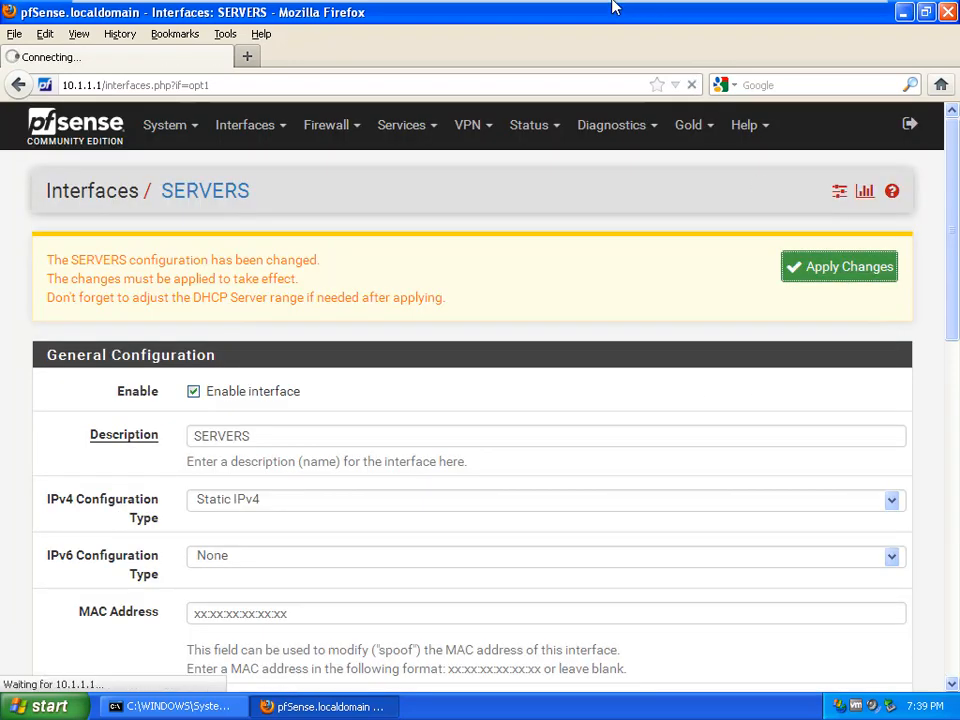
pyautogui.moveTo(615, 11)
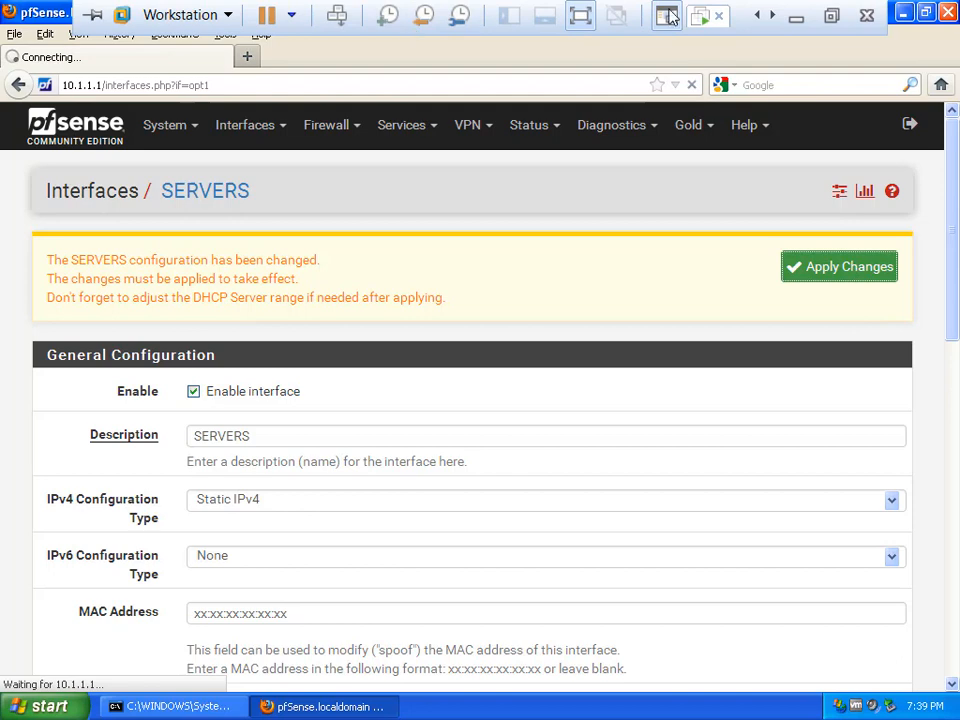
pyautogui.click(833, 18)
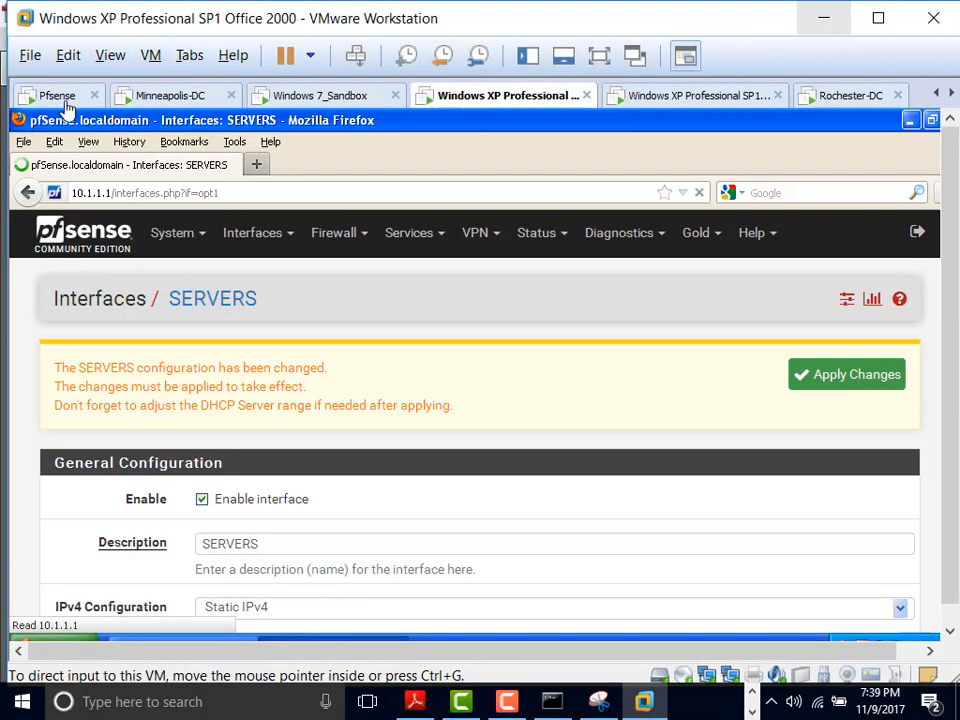
# Step: Compare against the pfSense VM console's address list, then return to the Windows XP VM in full screen
pyautogui.click(62, 97)
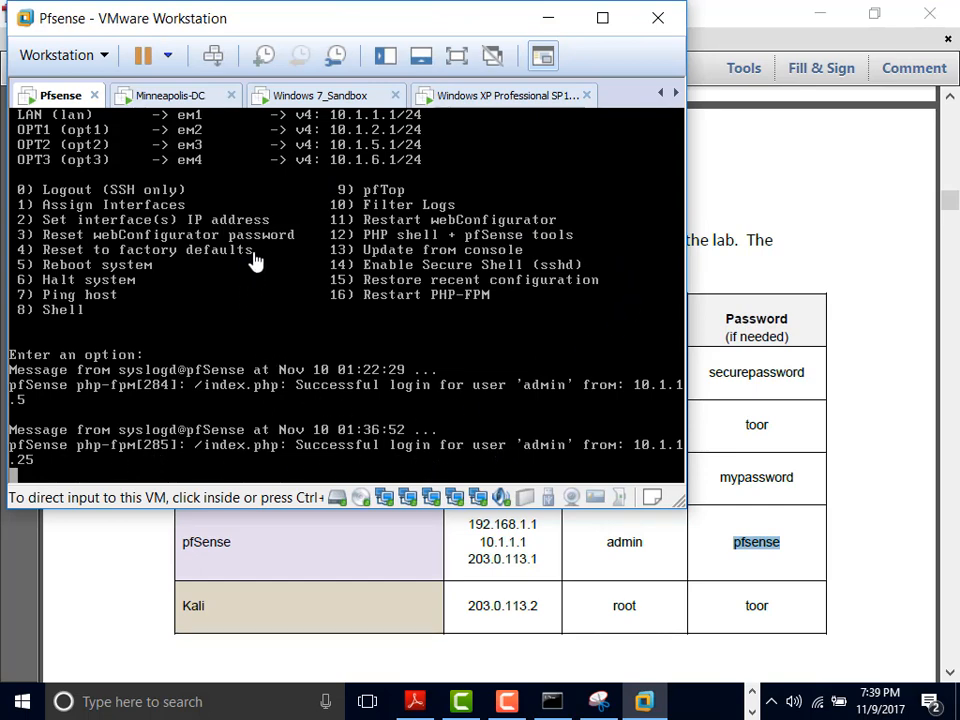
pyautogui.click(603, 20)
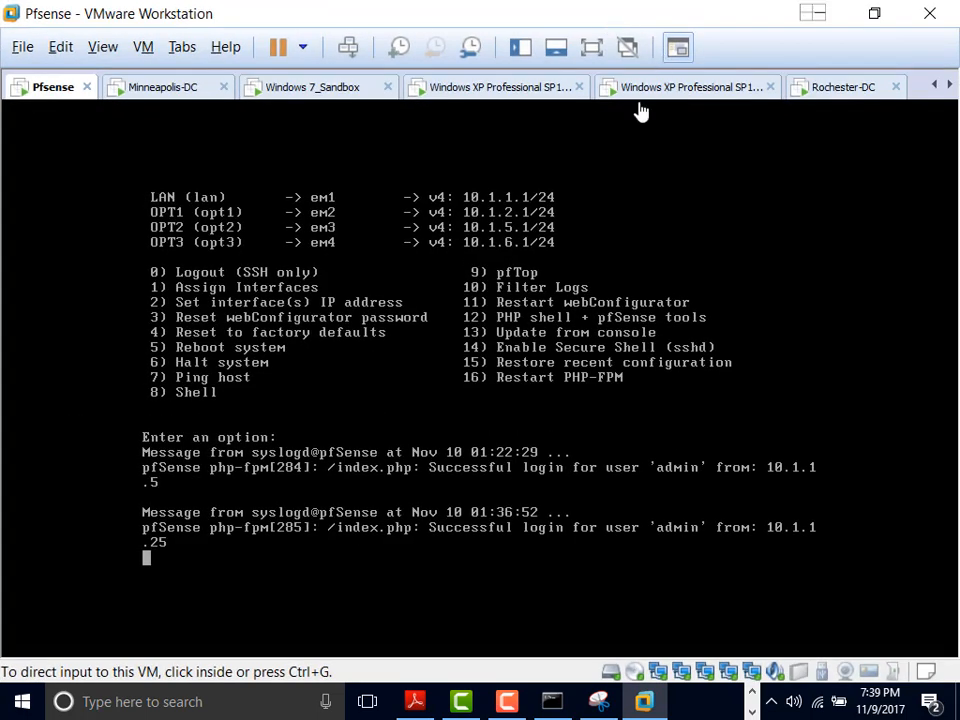
pyautogui.click(507, 90)
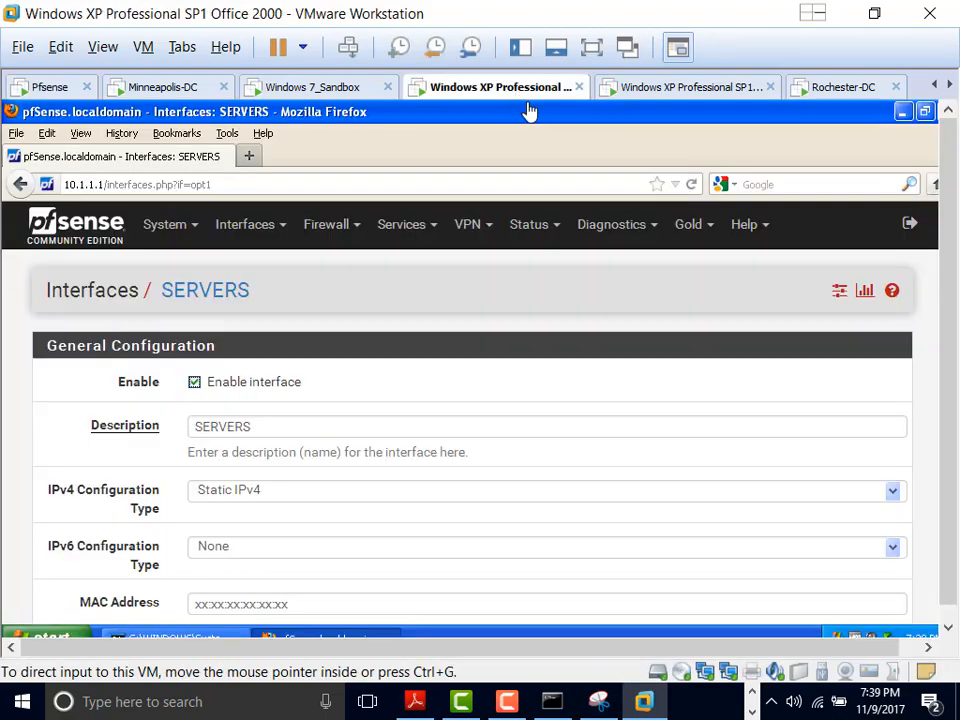
pyautogui.click(591, 48)
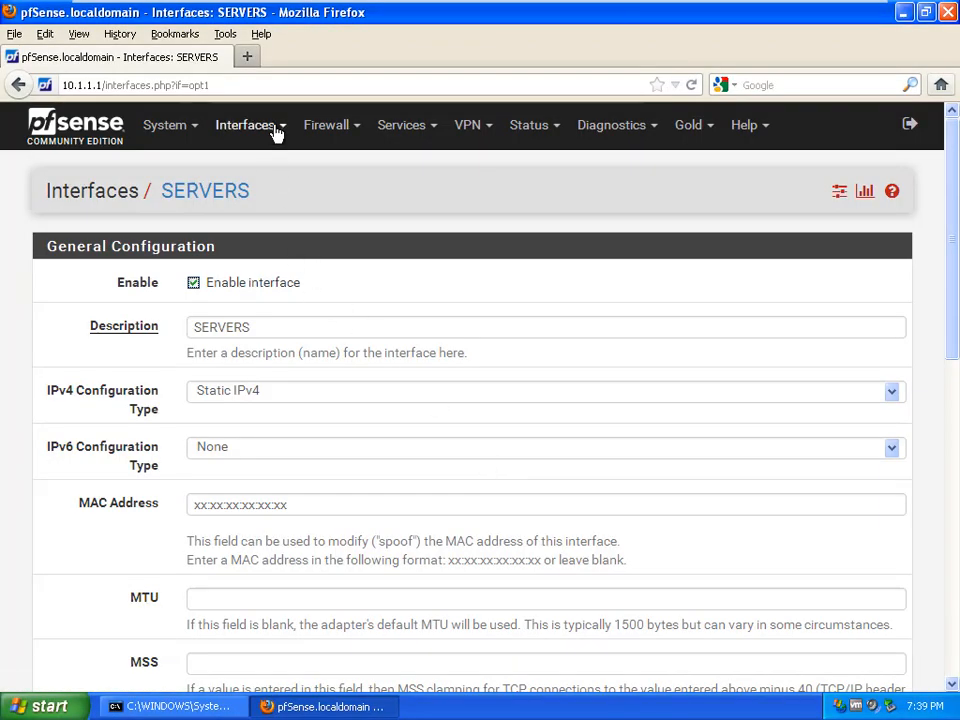
# Step: Open Interfaces > OPT2 and change its description to DMZ1
pyautogui.click(277, 128)
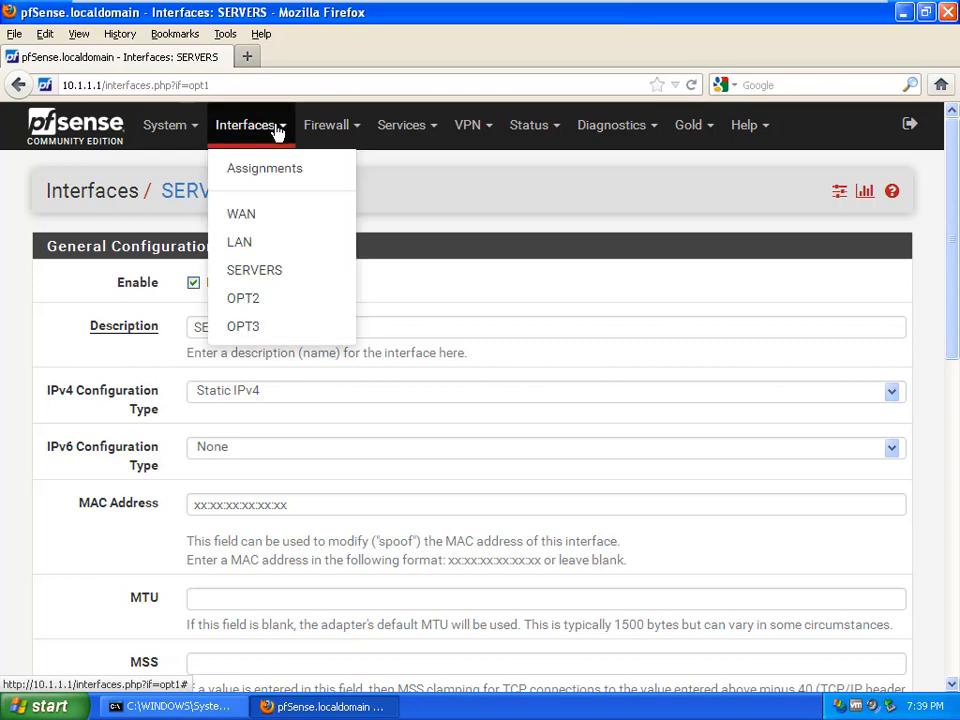
pyautogui.click(266, 300)
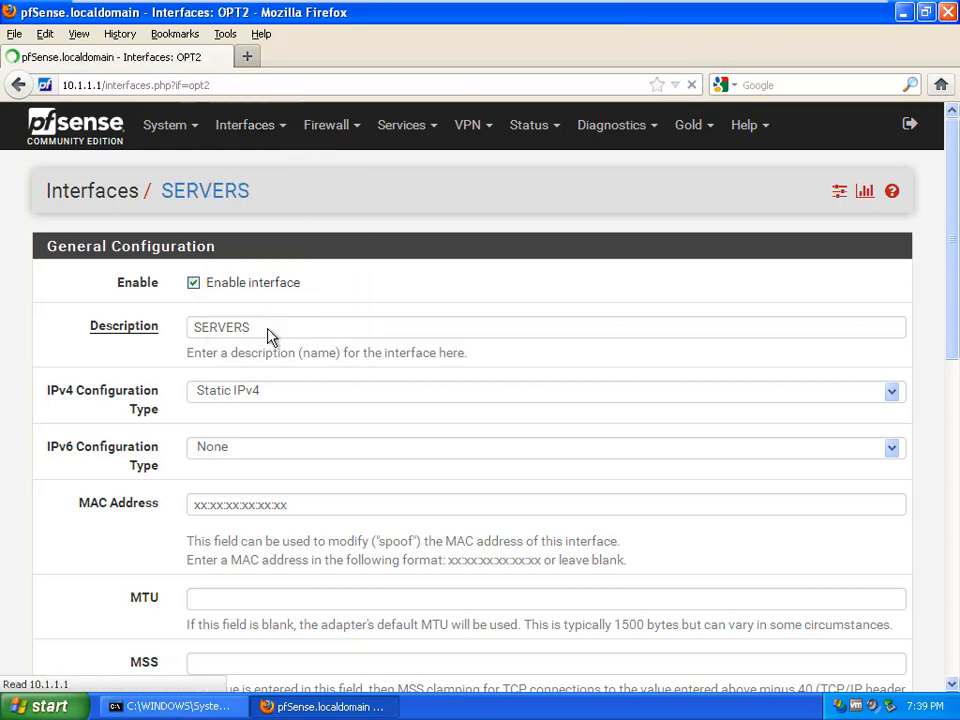
pyautogui.click(140, 338)
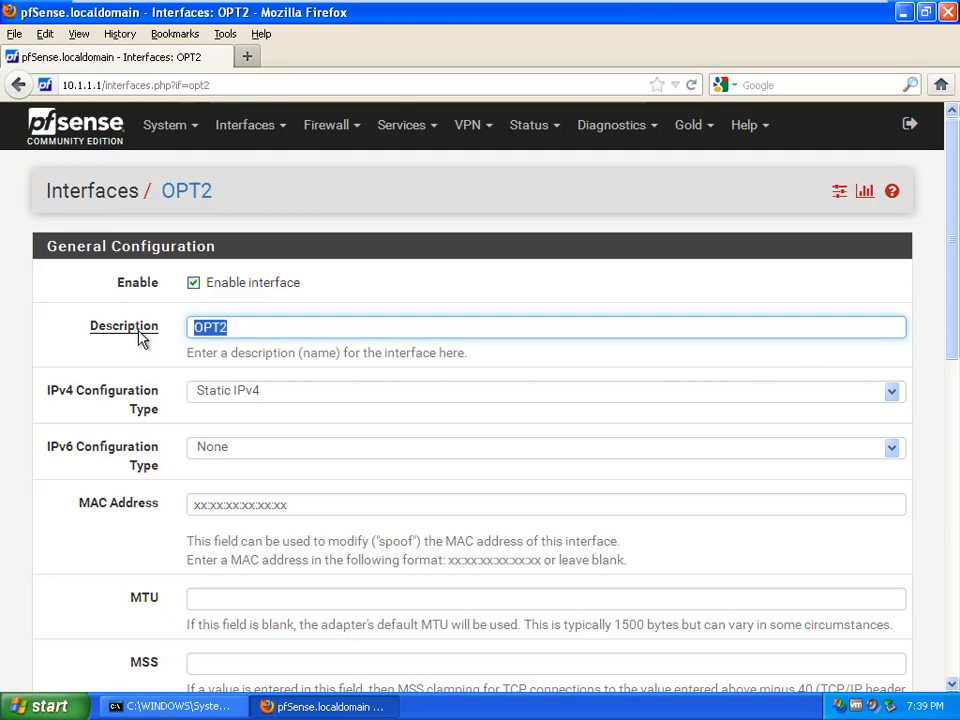
pyautogui.write('DMZ 1')
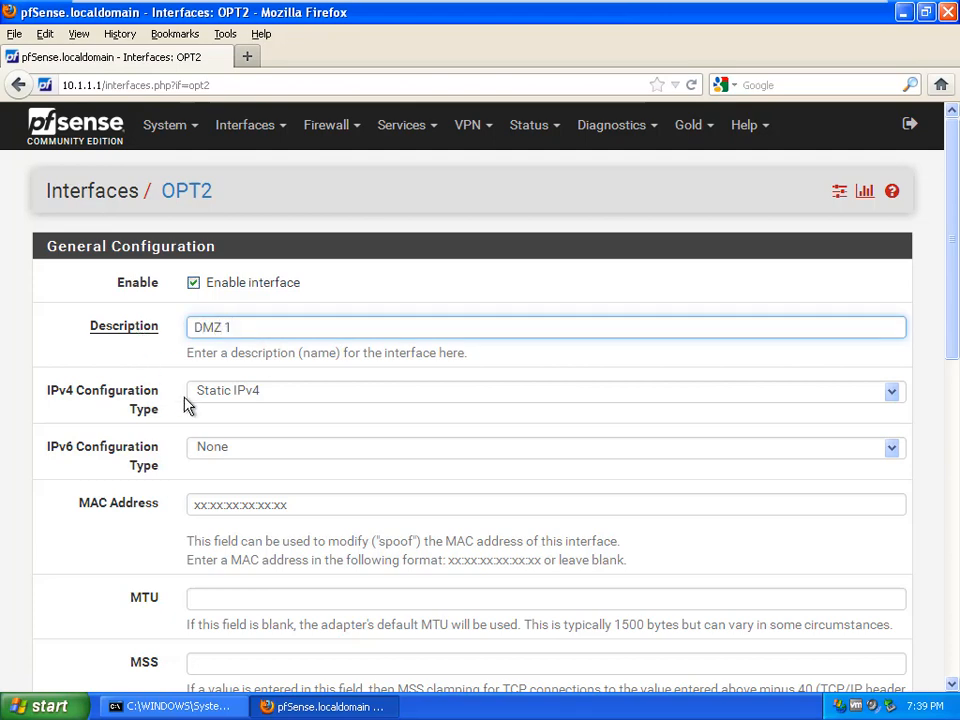
# Step: Save and apply the DMZ1 interface with its static address 10.1.5.1/24
pyautogui.scroll(-10, 955, 315)
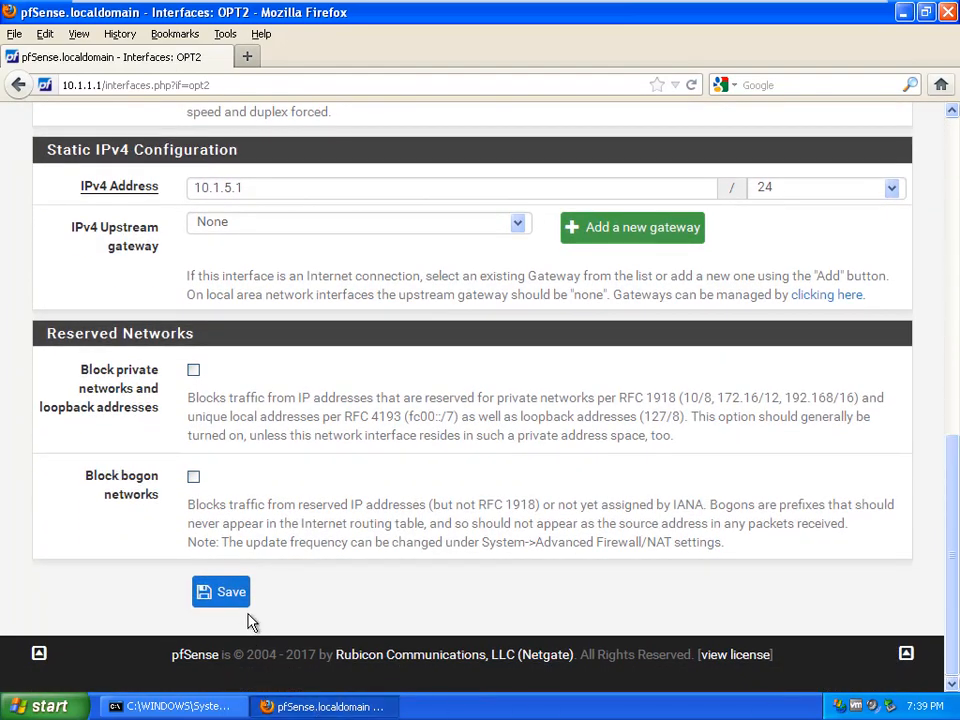
pyautogui.click(224, 593)
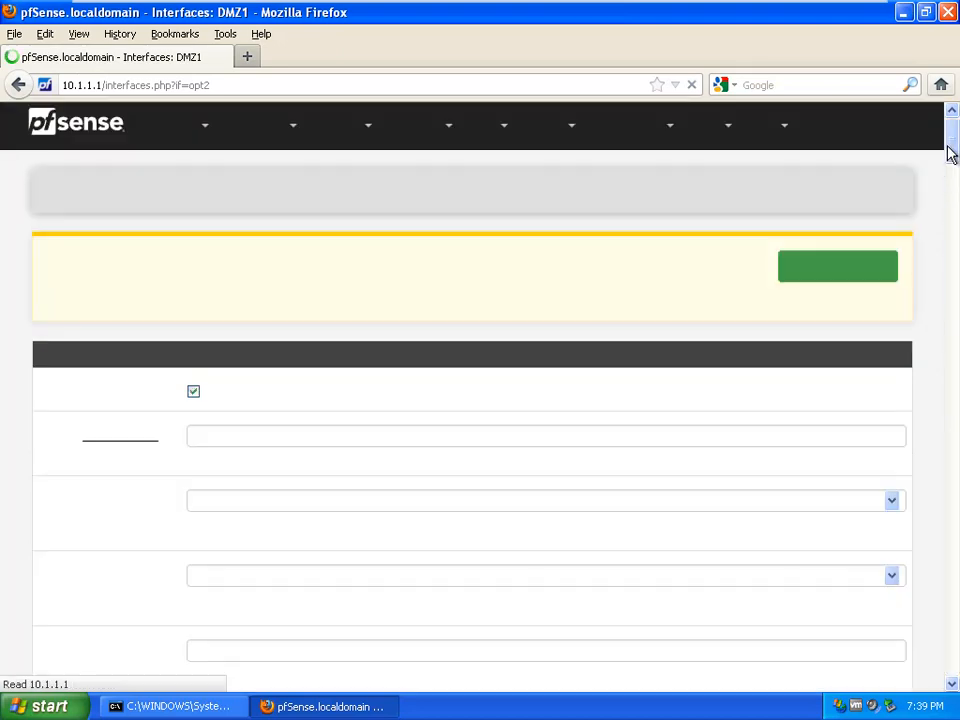
pyautogui.click(843, 272)
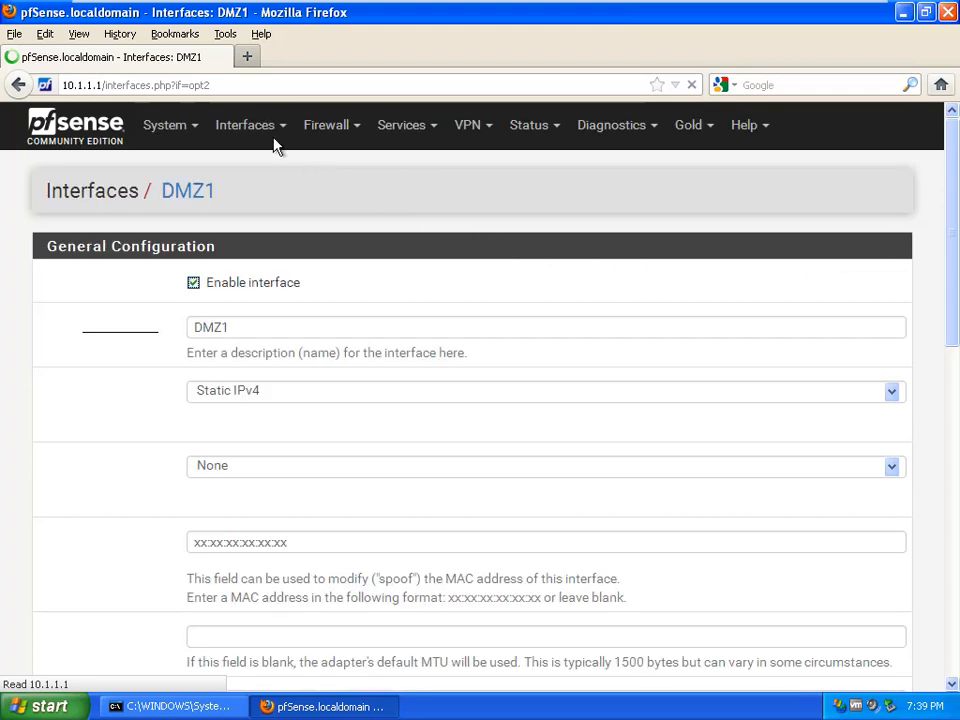
pyautogui.click(281, 133)
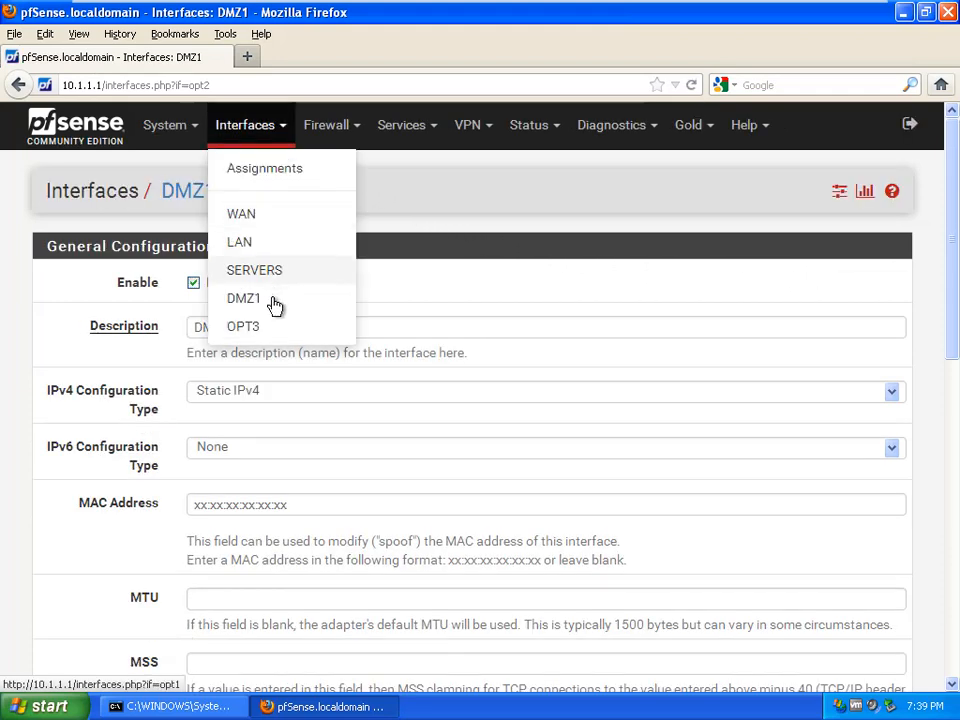
# Step: Rename OPT3 to 'DMZ 2' at 10.1.6.1/24, then save and apply
pyautogui.click(243, 327)
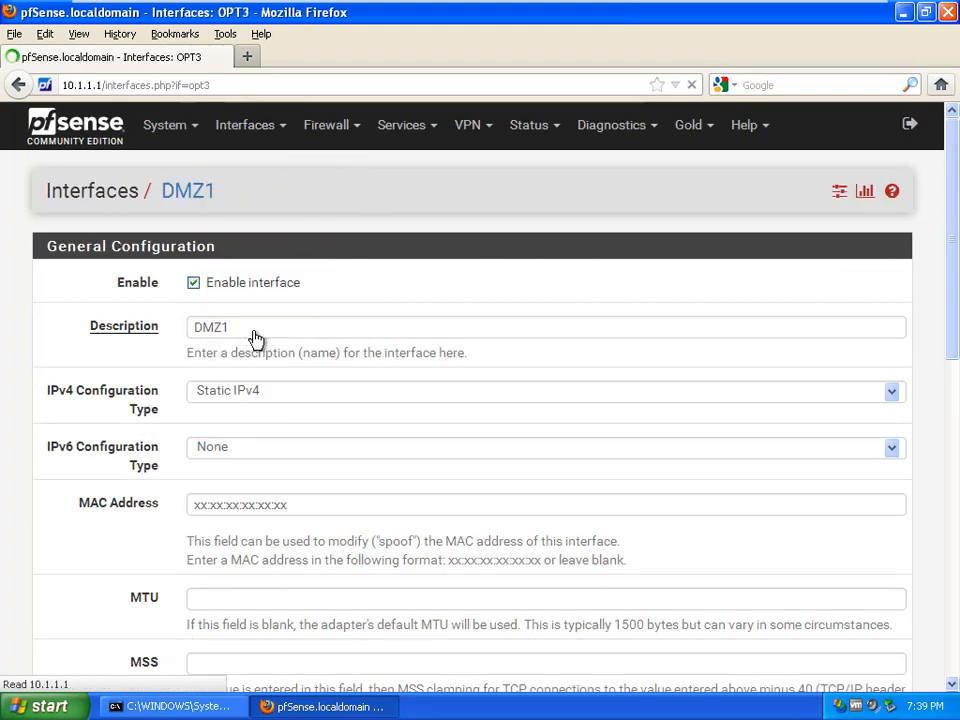
pyautogui.doubleClick(251, 335)
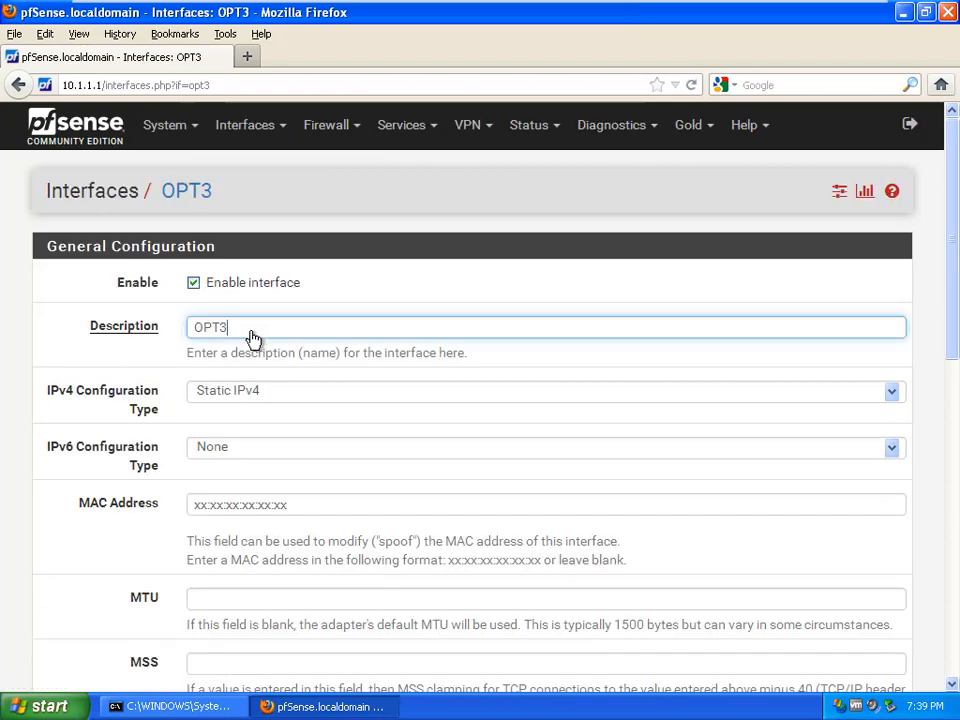
pyautogui.write('DMZ 2')
pyautogui.moveTo(953, 306); pyautogui.dragTo(953, 640)
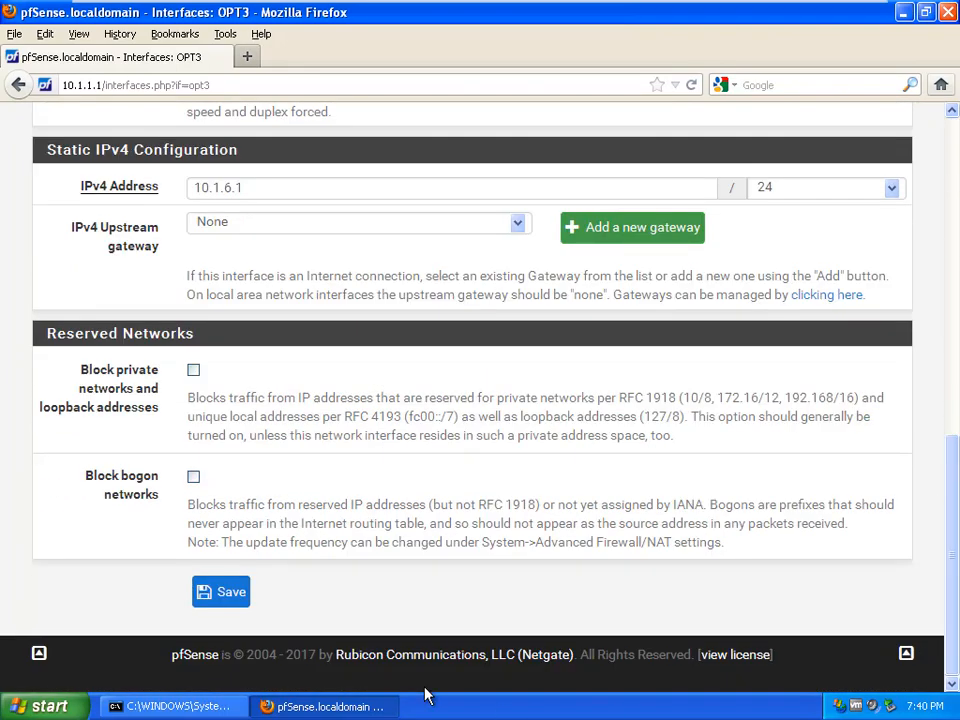
pyautogui.click(229, 594)
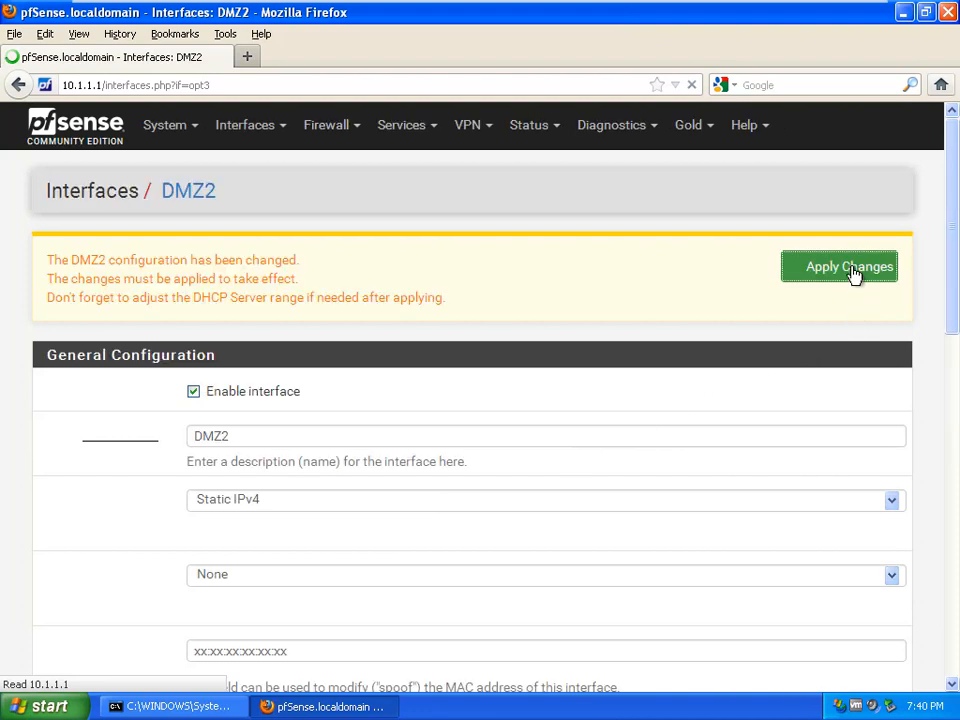
pyautogui.click(852, 271)
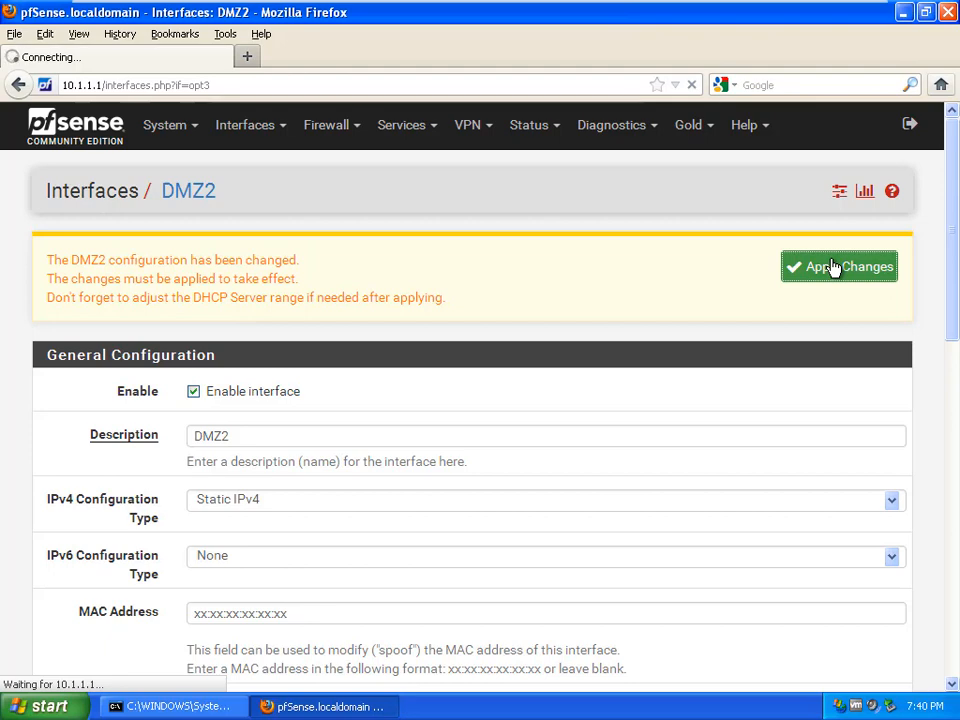
# Step: Open Firewall > Rules, look over the WAN rules, then show the LAN tab's rules
pyautogui.click(349, 135)
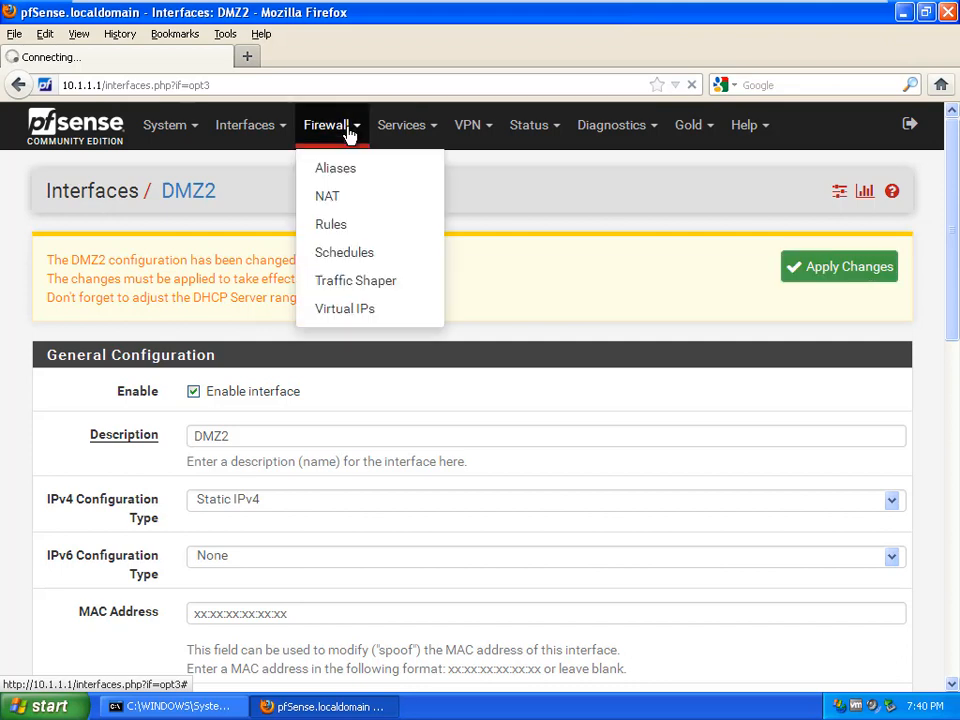
pyautogui.click(343, 228)
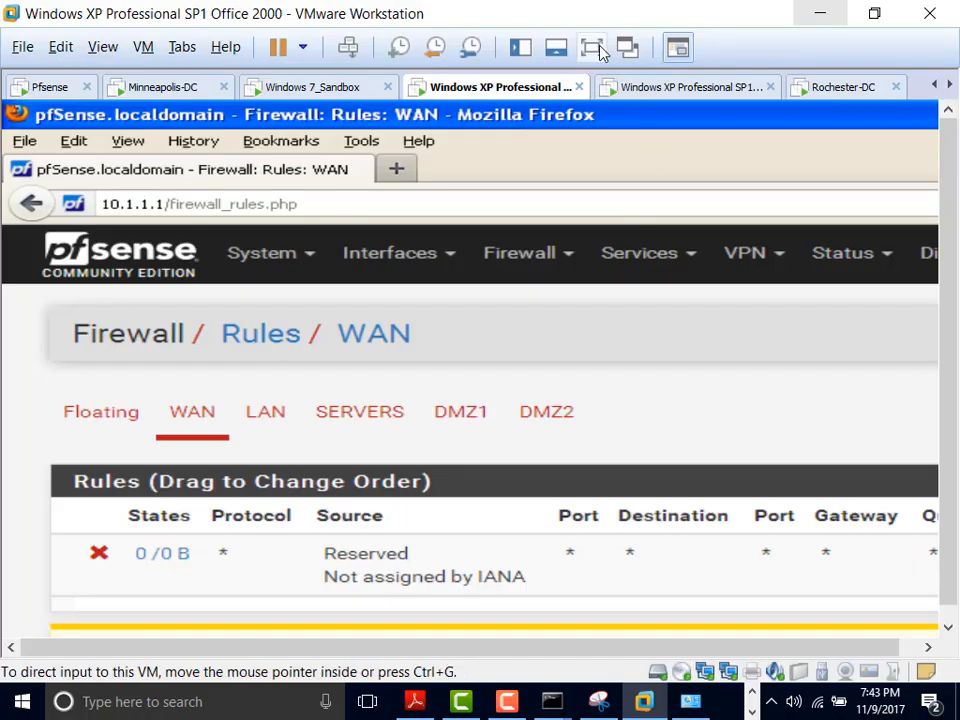
pyautogui.click(596, 43)
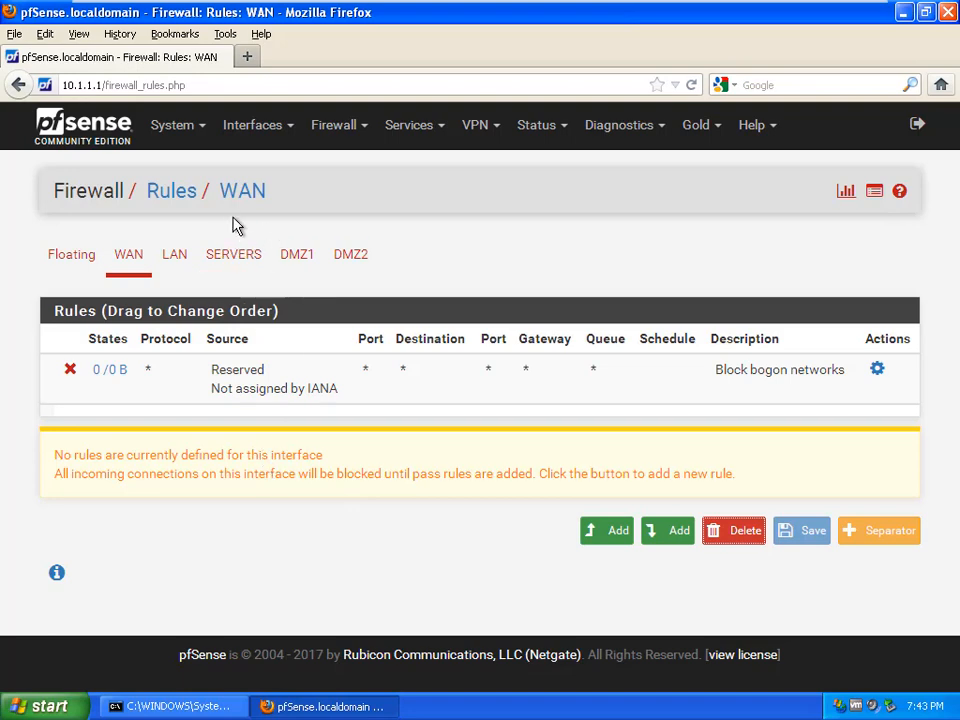
pyautogui.click(176, 256)
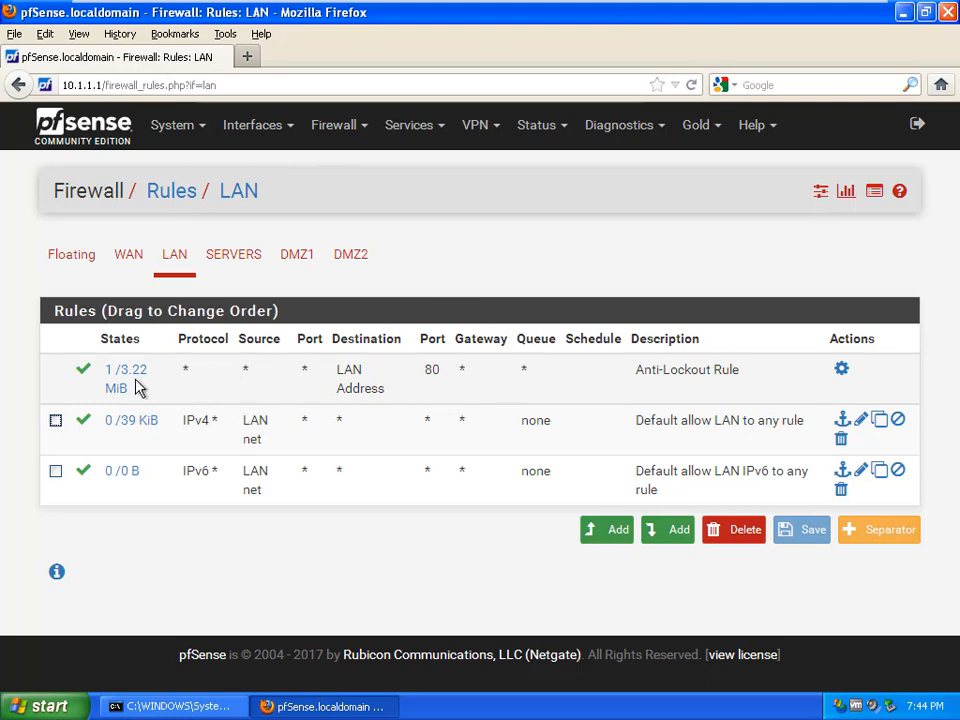
# Step: Tick the checkbox of the Default allow LAN to any rule
pyautogui.moveTo(137, 384)
pyautogui.click(266, 438)
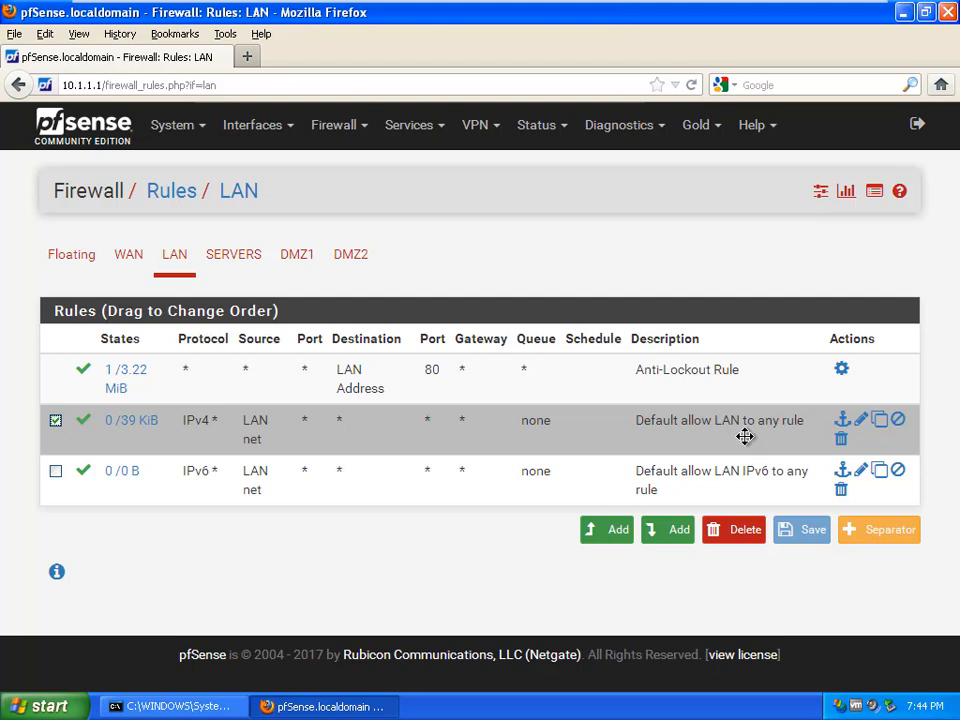
pyautogui.click(880, 421)
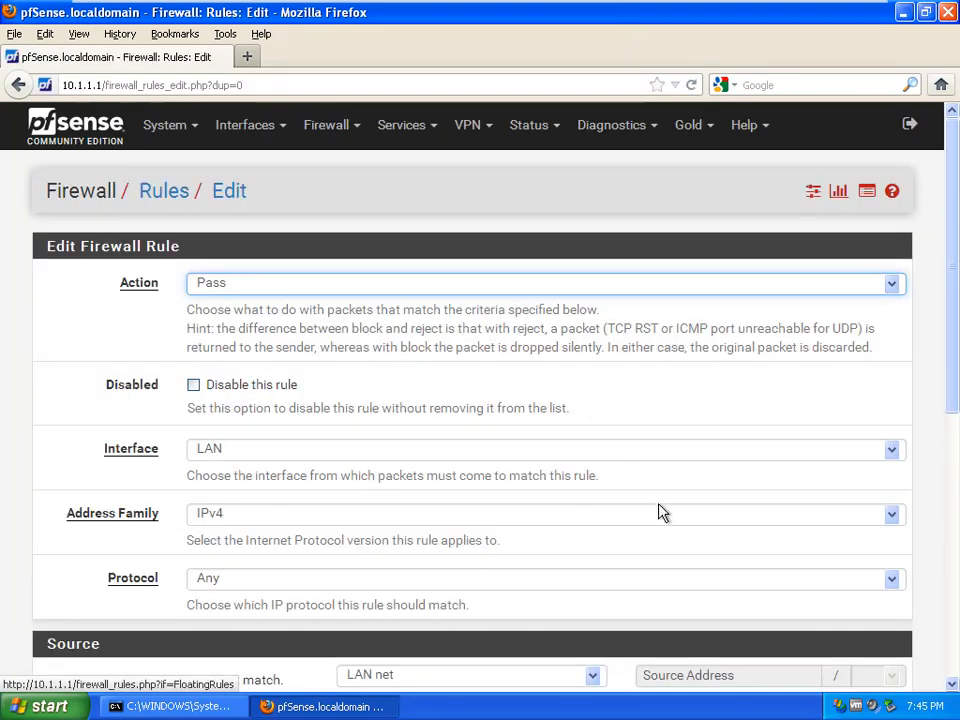
pyautogui.scroll(-5, 660, 512)
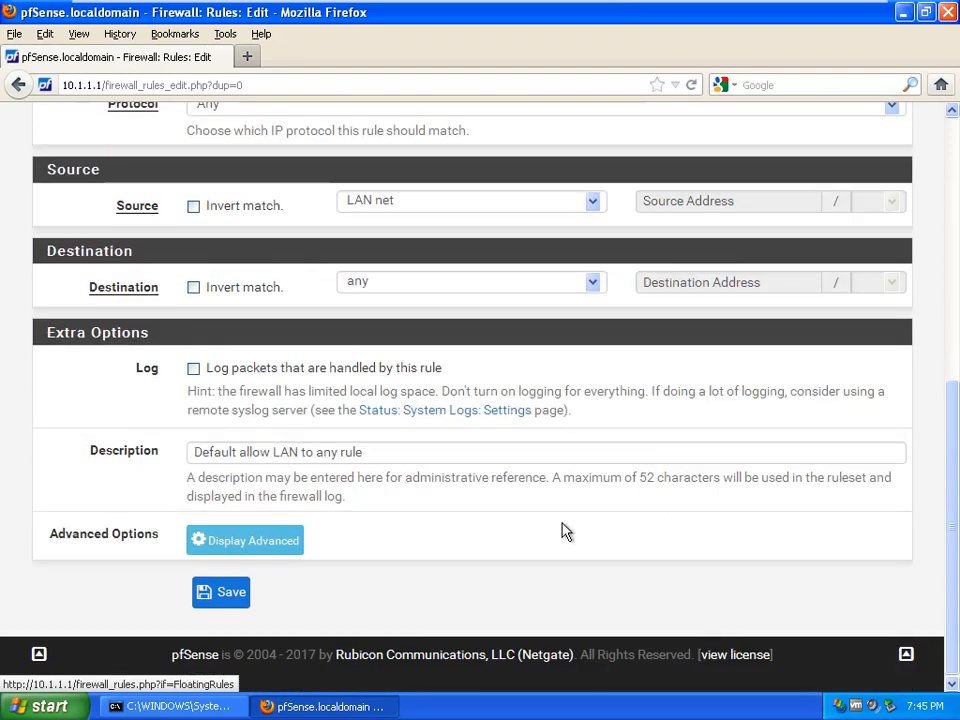
pyautogui.scroll(5, 564, 529)
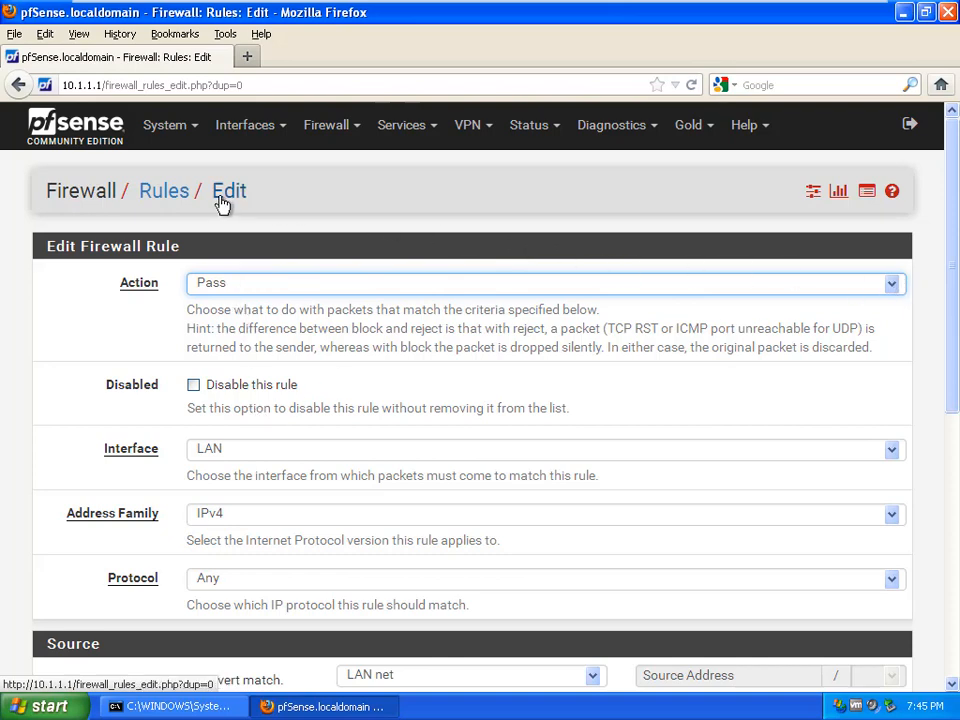
pyautogui.click(18, 85)
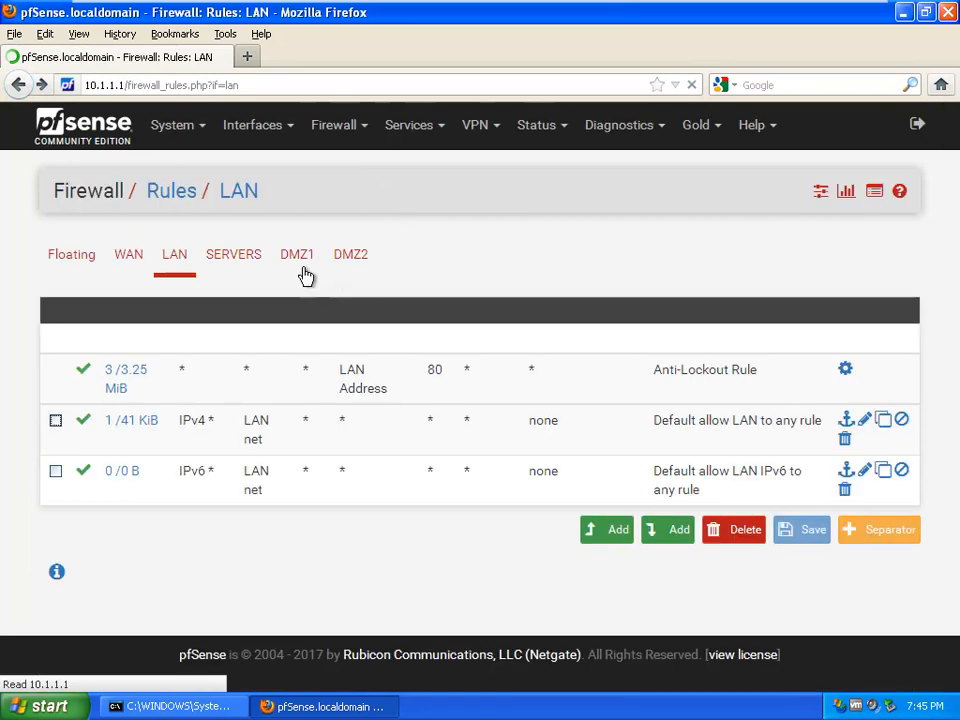
# Step: Switch to the DMZ1 tab, which has no firewall rules yet
pyautogui.click(301, 258)
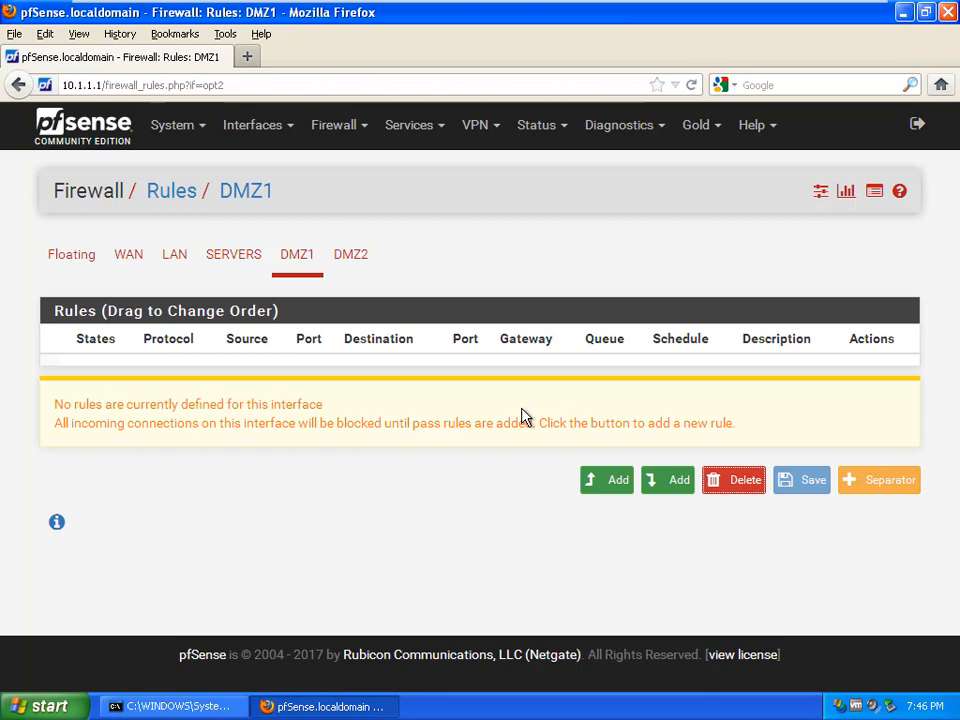
# Step: Start a new top-of-list rule on DMZ1 and scroll through its edit form
pyautogui.click(616, 488)
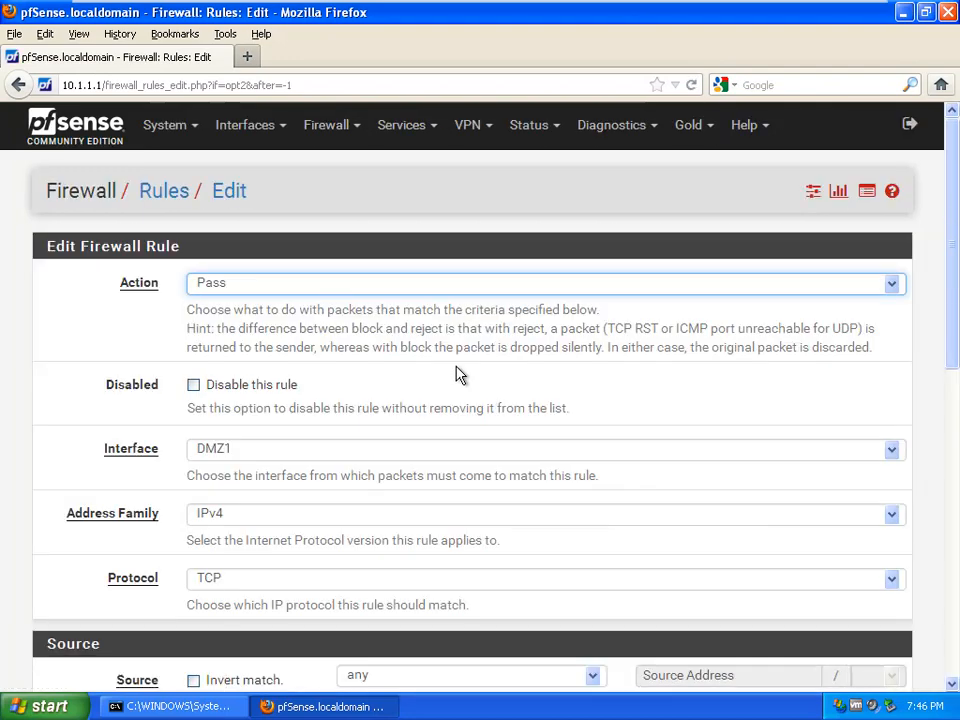
pyautogui.scroll(-10, 455, 373)
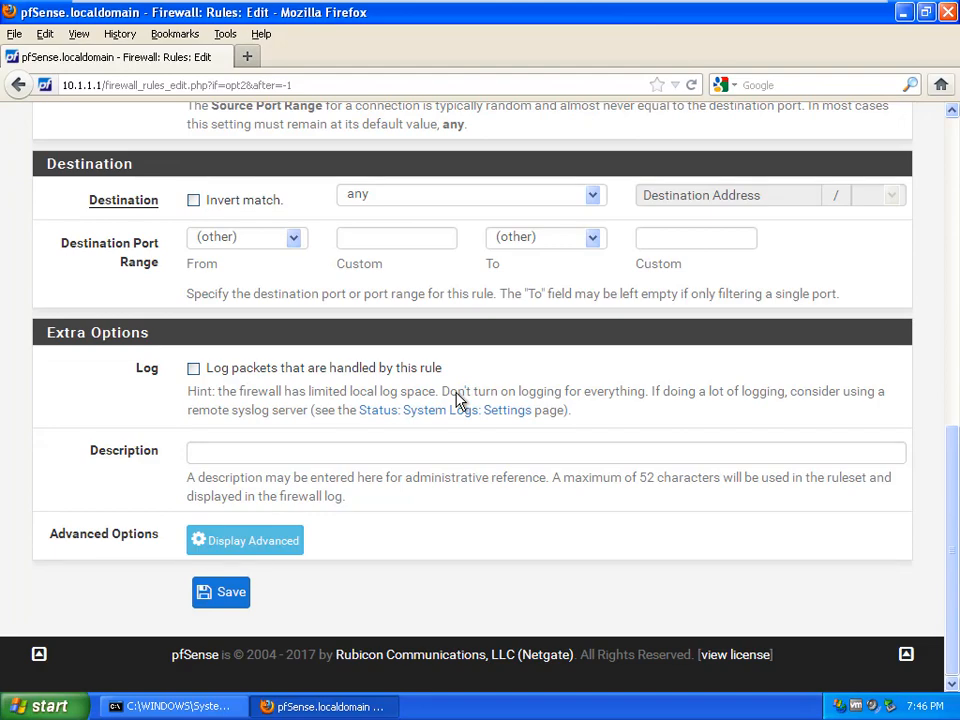
pyautogui.scroll(10, 455, 398)
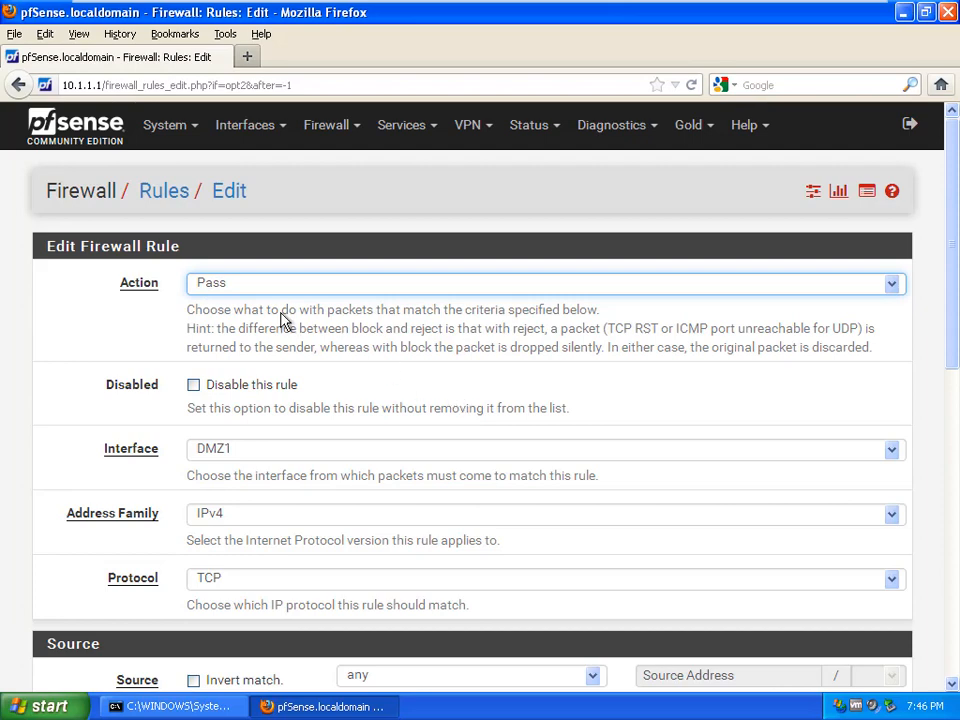
pyautogui.scroll(-4, 283, 320)
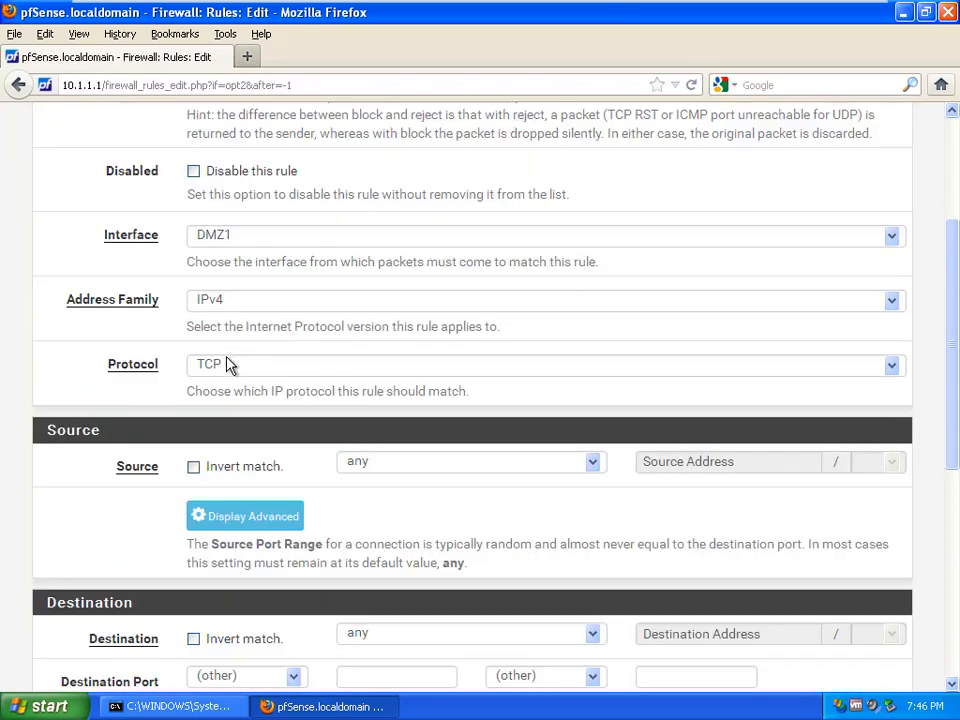
pyautogui.scroll(-2, 228, 365)
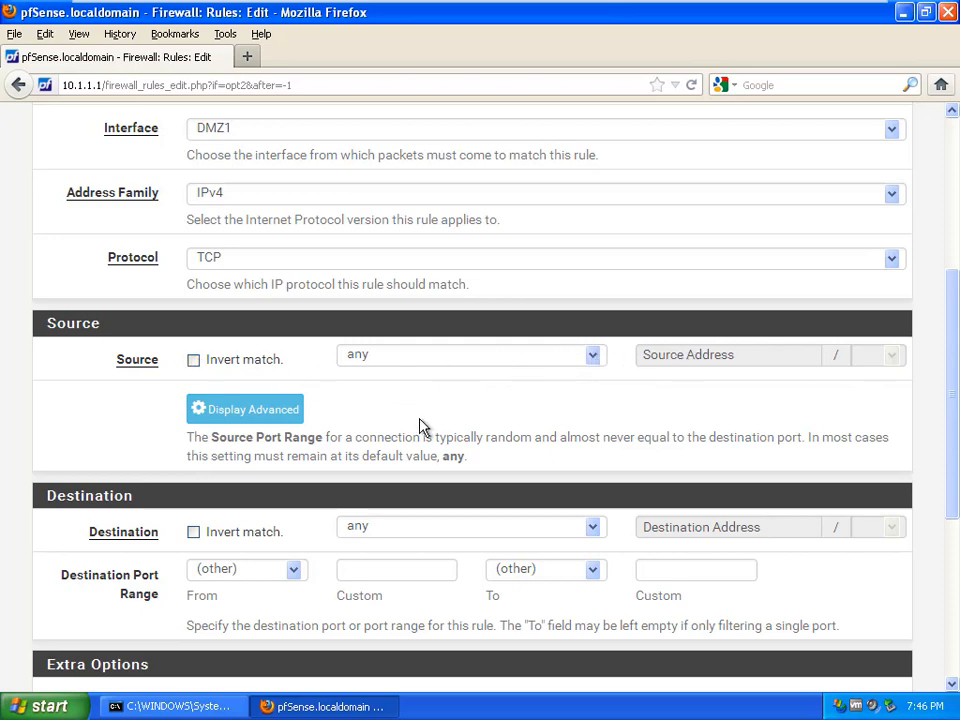
pyautogui.scroll(-2, 420, 427)
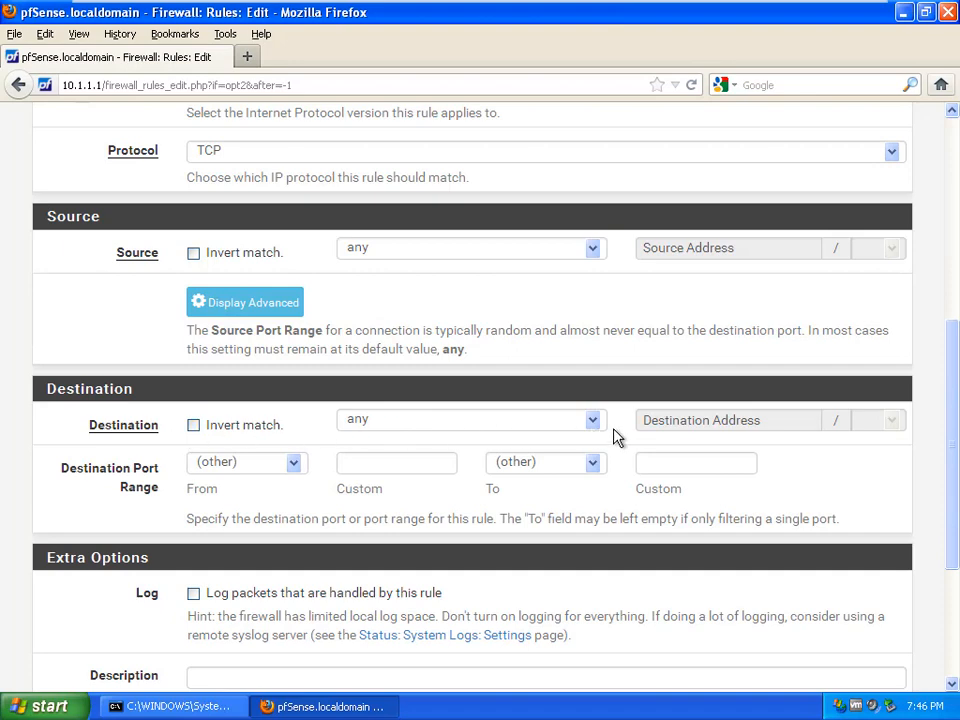
pyautogui.scroll(-2, 320, 481)
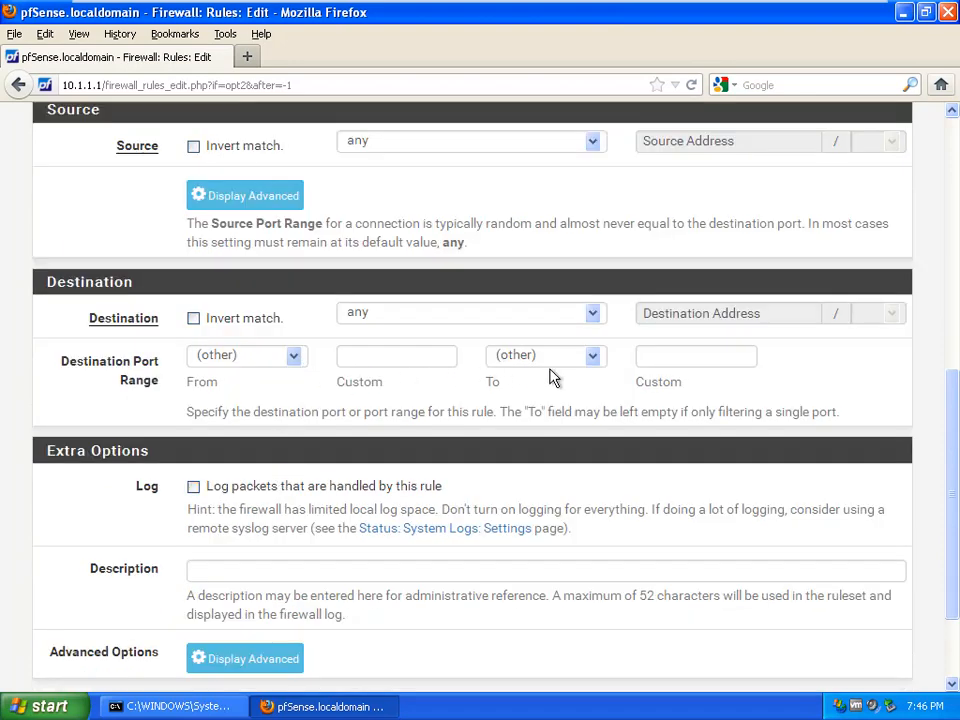
pyautogui.scroll(-2, 552, 377)
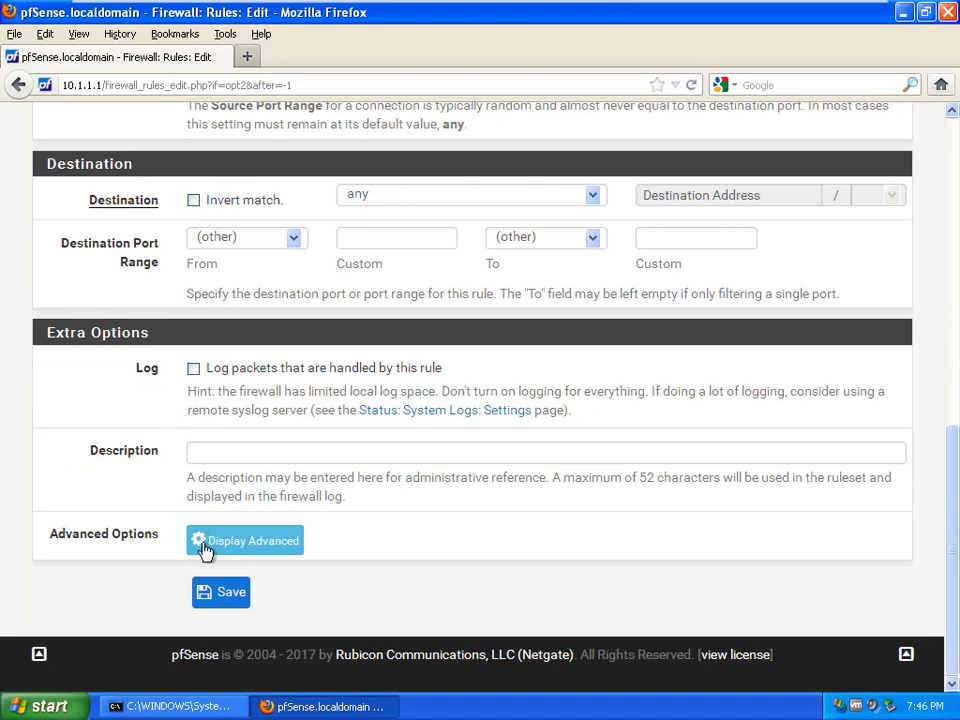
# Step: Save the DMZ1 TCP rule, apply the changes, and copy the Default allow LAN rule
pyautogui.click(222, 598)
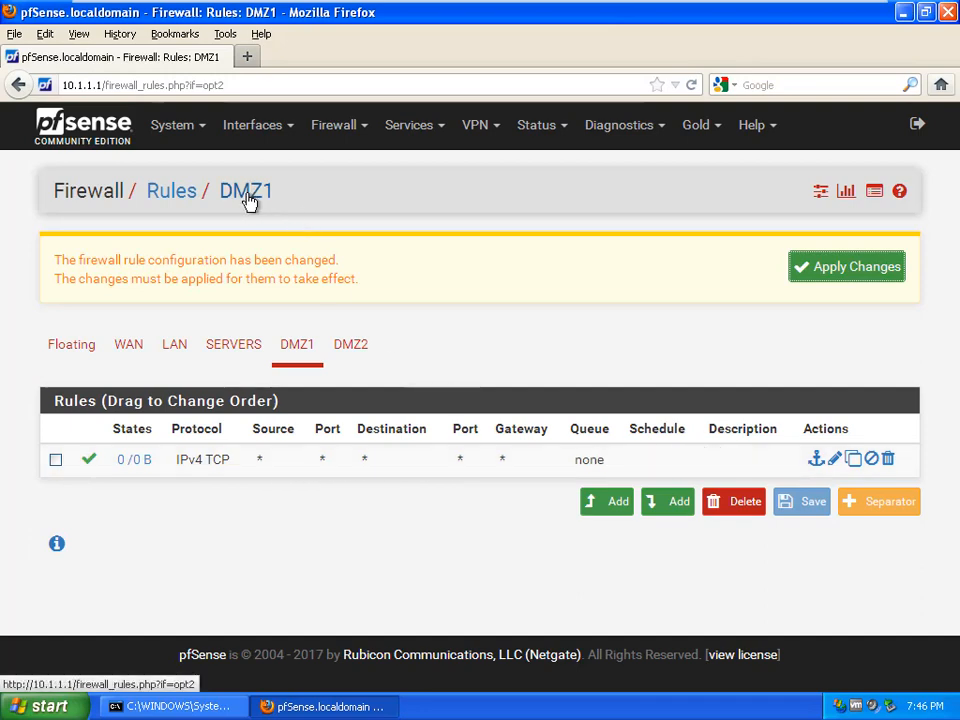
pyautogui.click(858, 266)
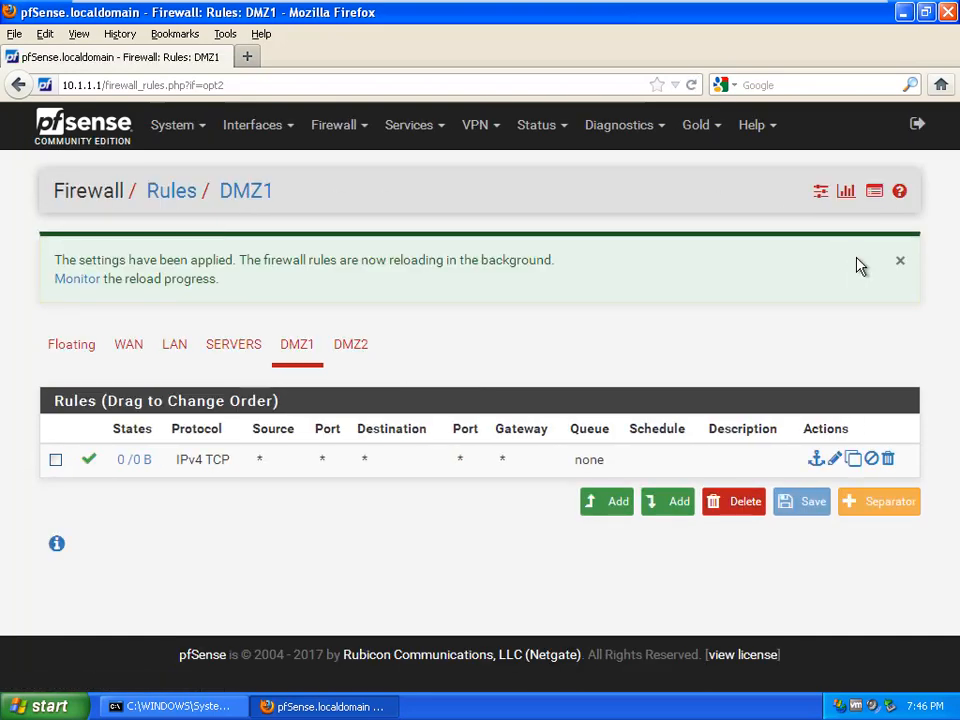
pyautogui.click(871, 366)
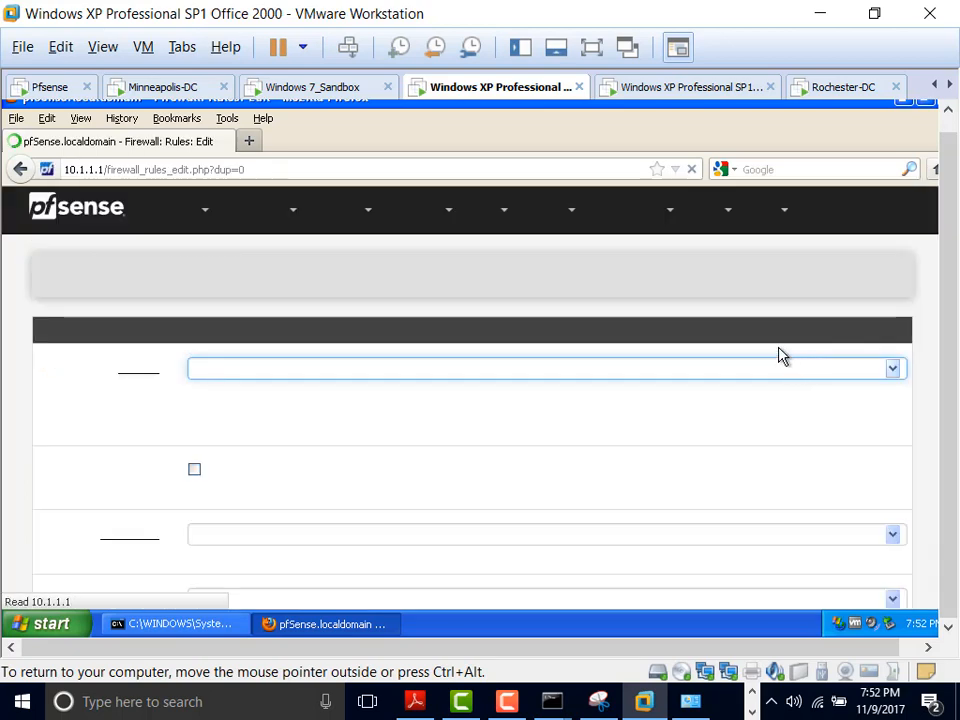
# Step: Set the copied allow-LAN-to-any rule's interface to DMZ1 and save it
pyautogui.scroll(-2, 619, 298)
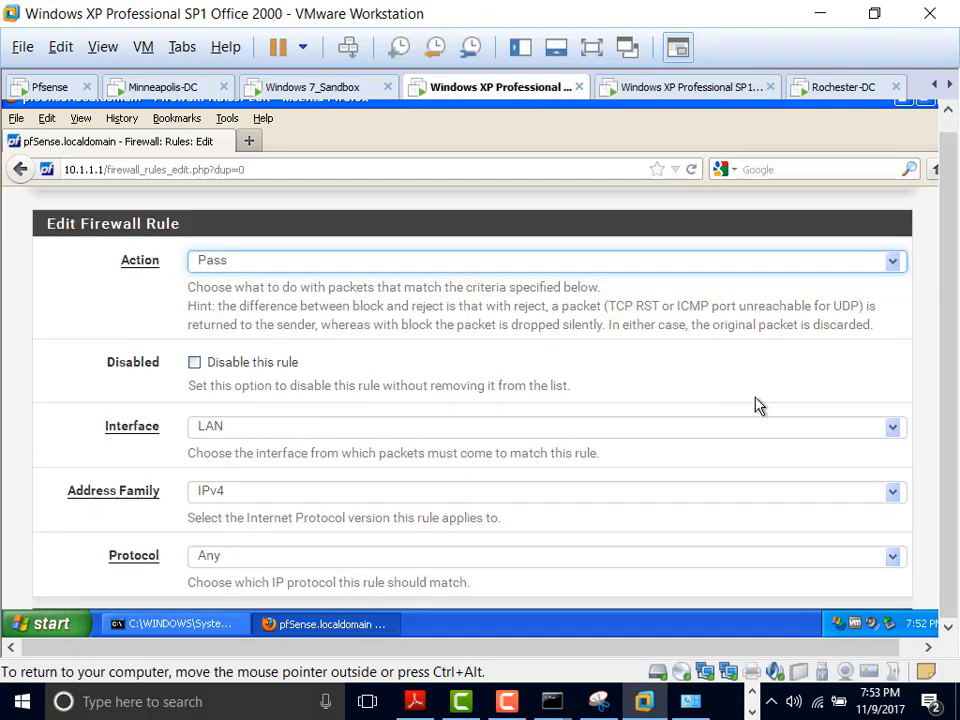
pyautogui.click(895, 440)
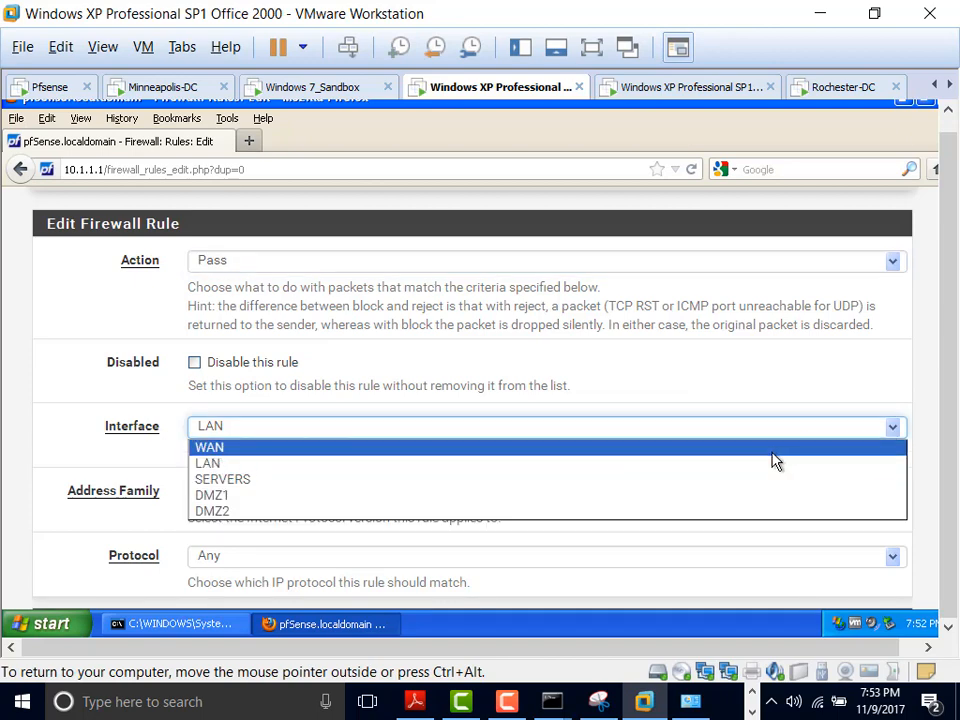
pyautogui.click(749, 501)
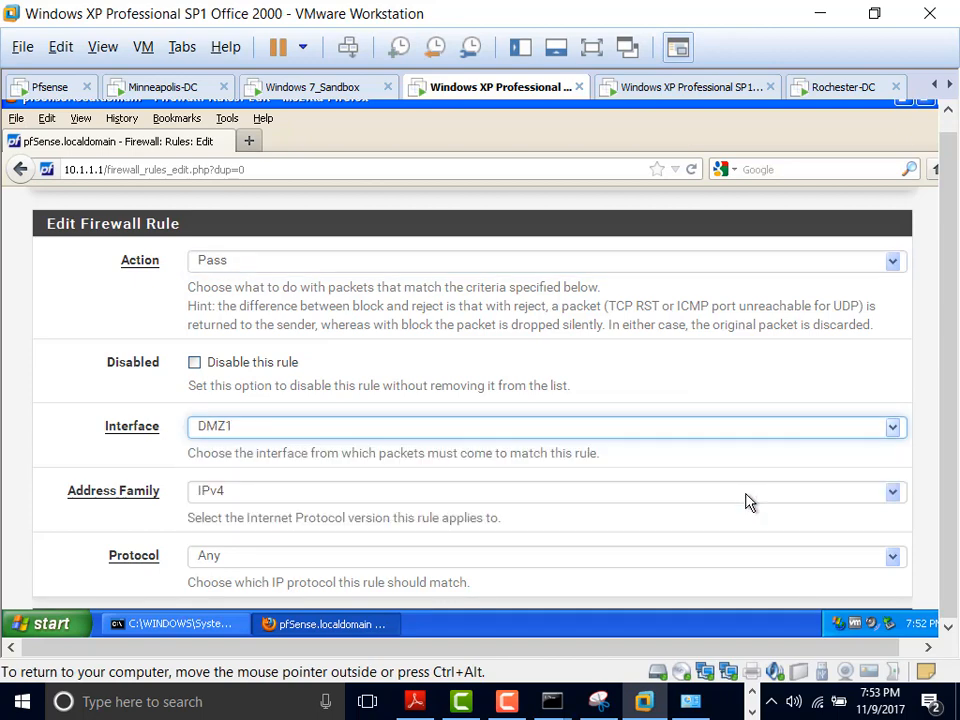
pyautogui.scroll(-10, 749, 501)
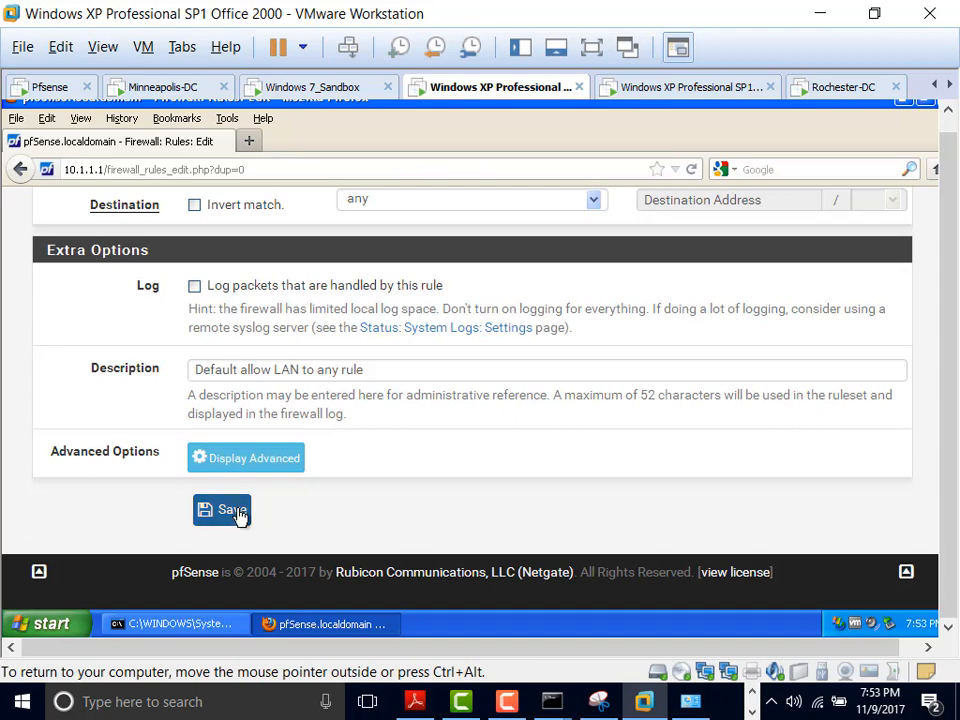
pyautogui.click(238, 513)
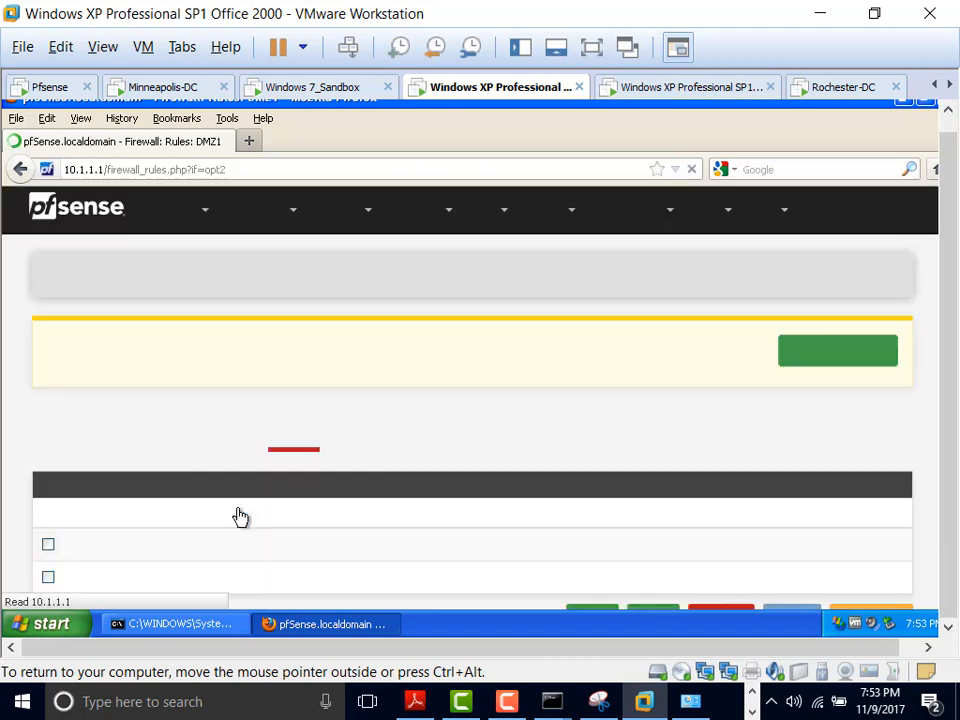
pyautogui.scroll(-2, 360, 508)
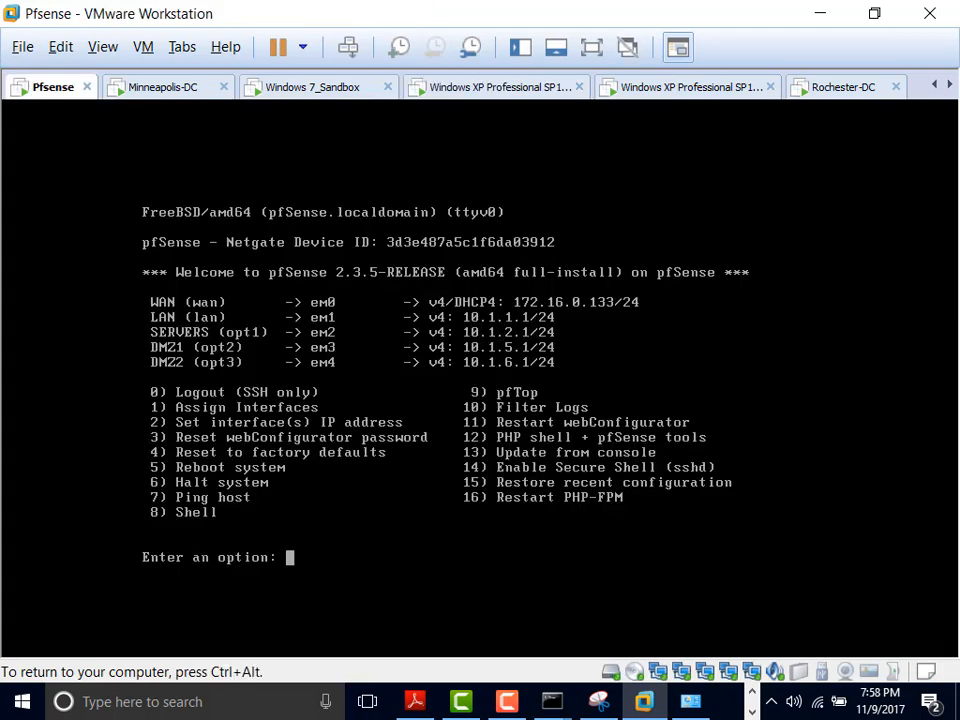
# Step: Enter the shell (option 8), run ifconfig and 'ifconfig | less', then release input with Ctrl+Alt
pyautogui.write('8')
pyautogui.press('Return')
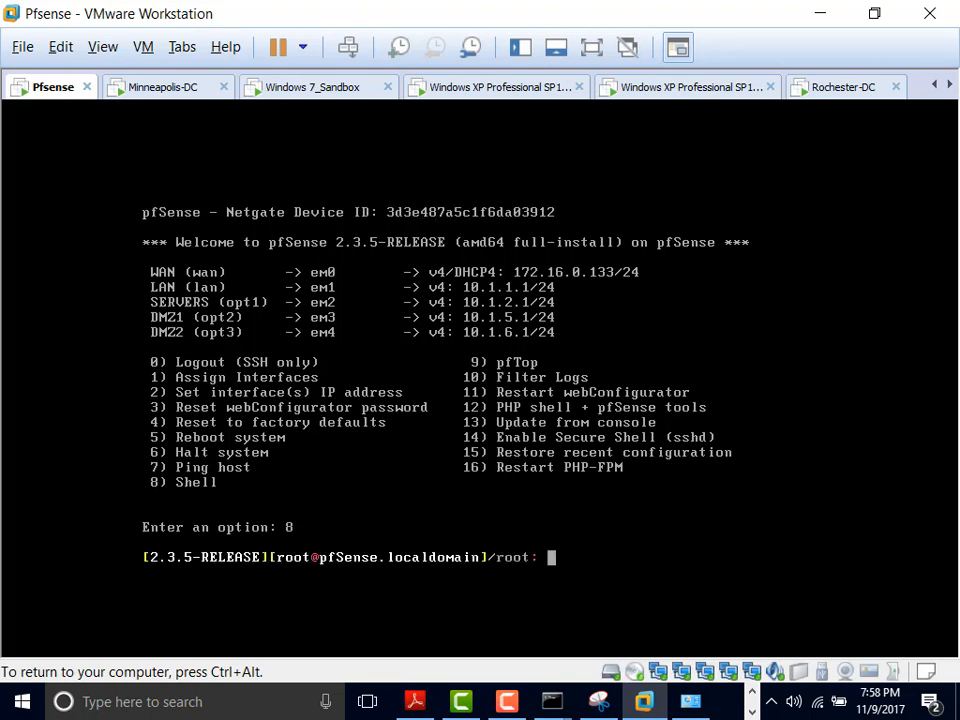
pyautogui.write('ifconfig')
pyautogui.press('Return')
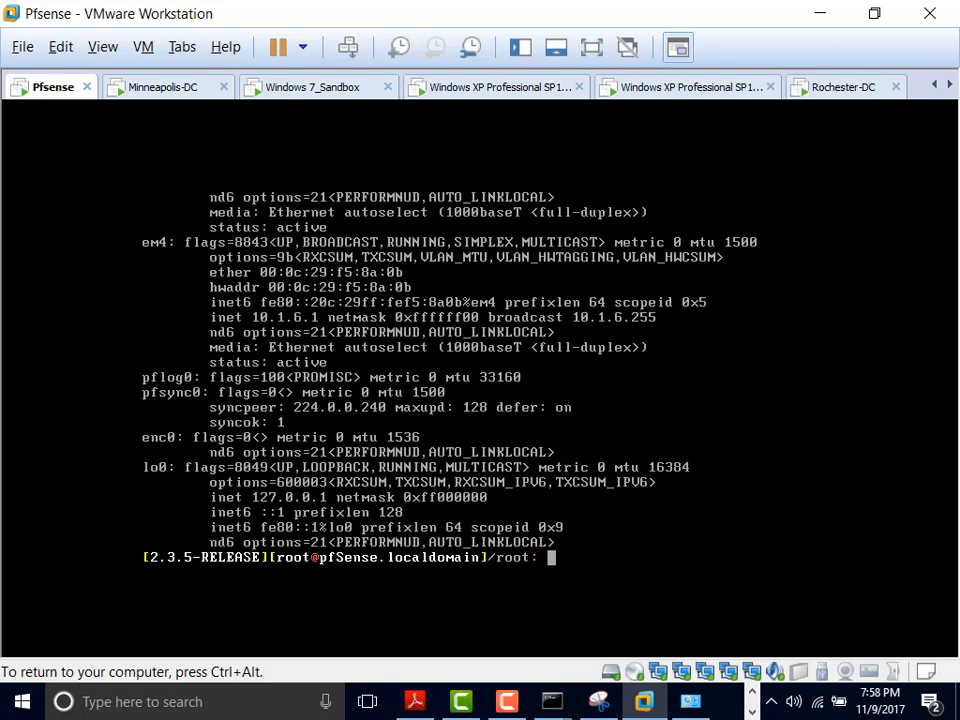
pyautogui.write('ifconfig | less')
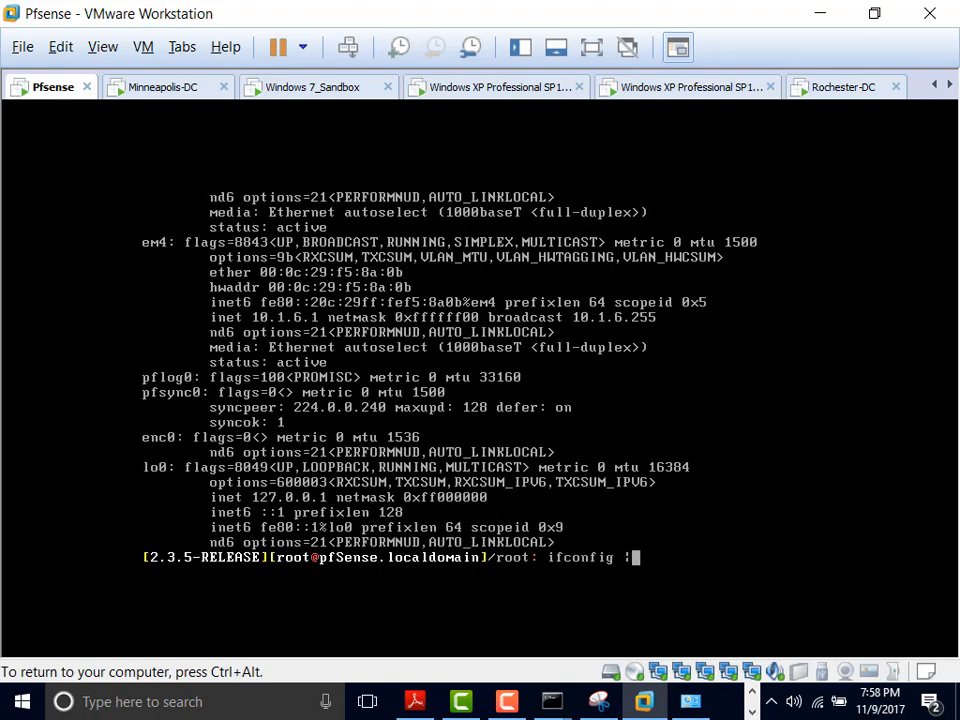
pyautogui.press('Return')
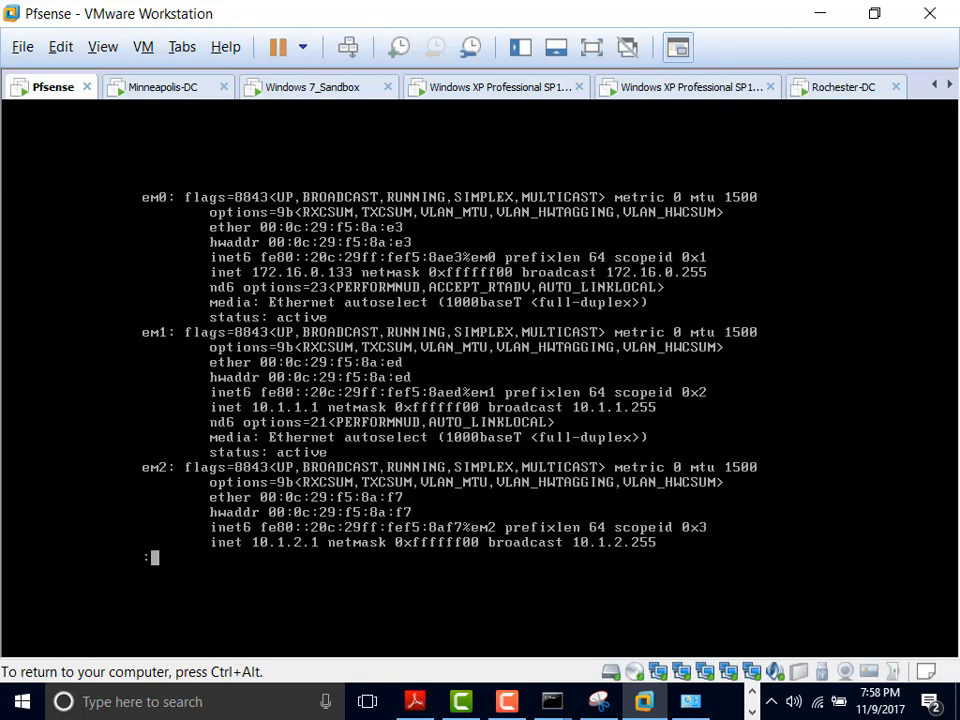
pyautogui.hotkey('ctrl', 'alt')
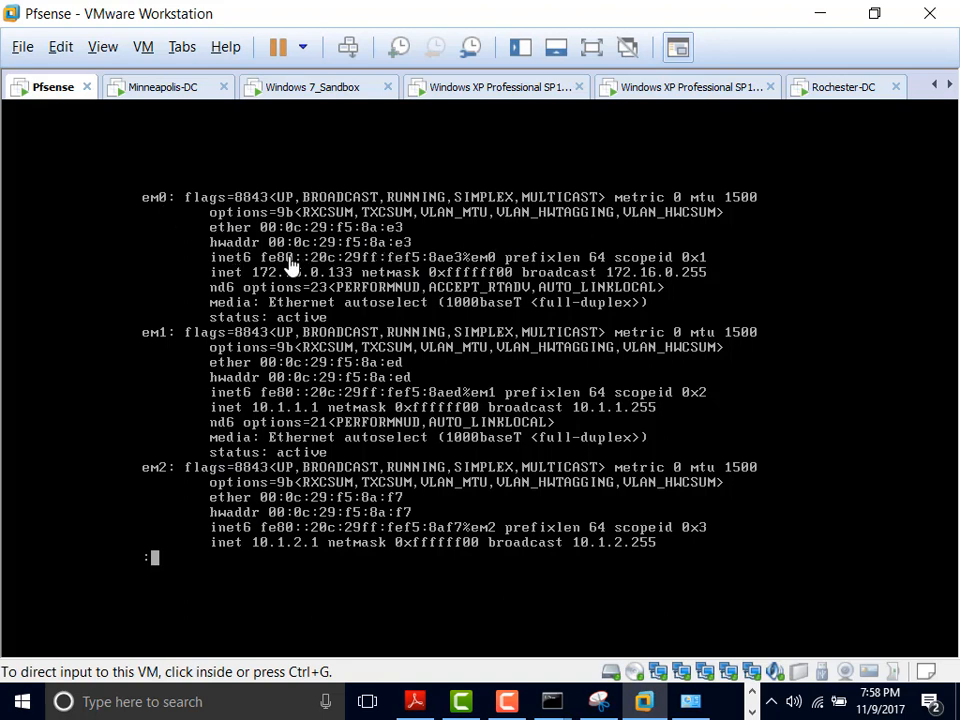
pyautogui.click(598, 701)
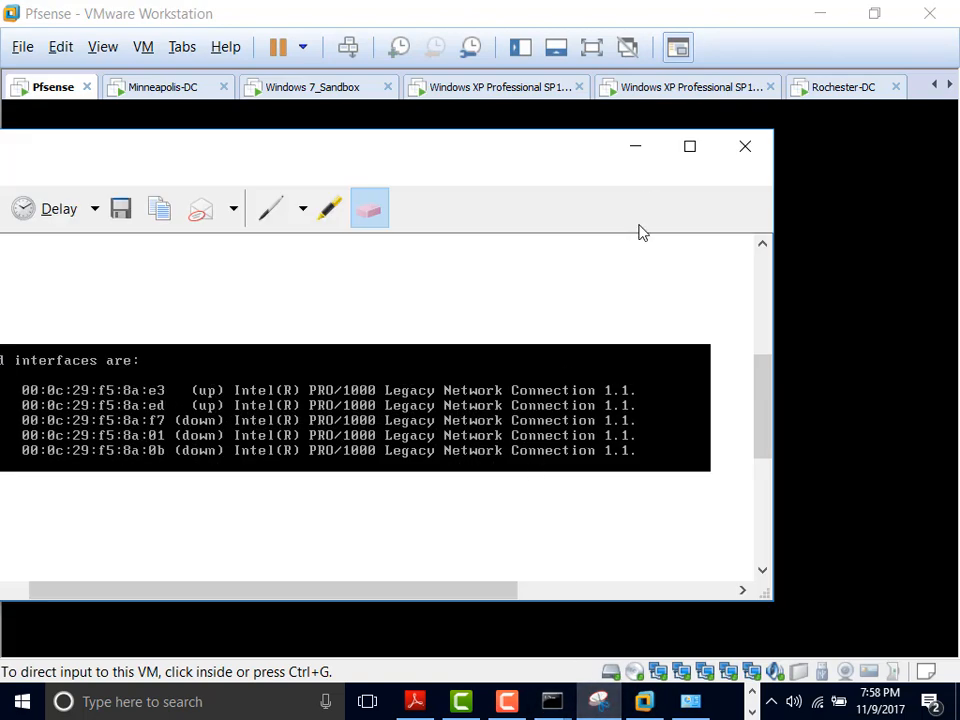
pyautogui.click(635, 147)
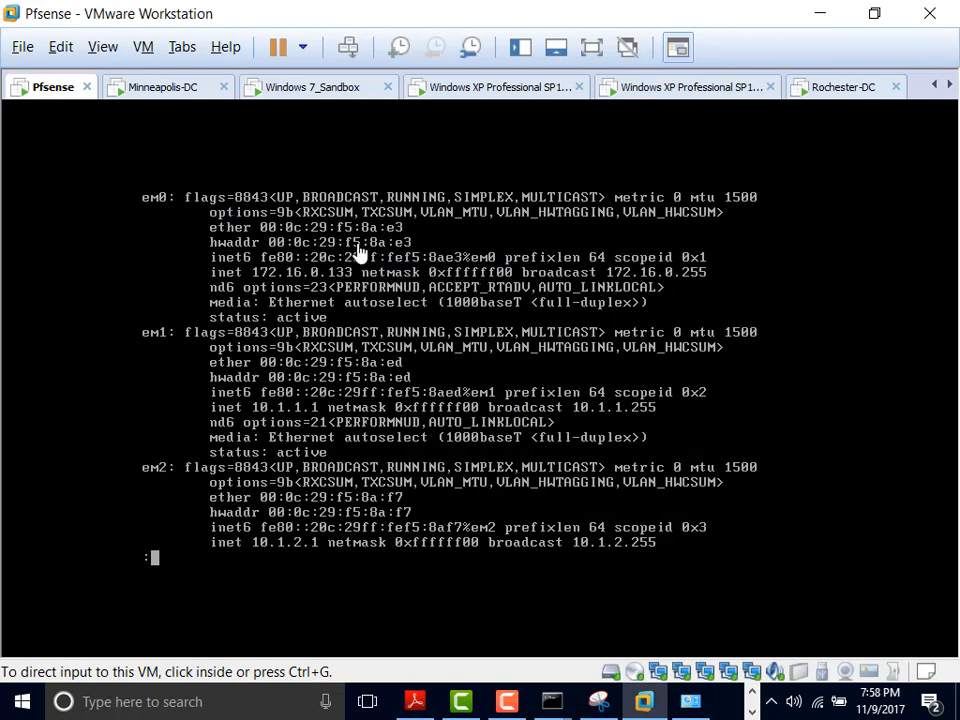
pyautogui.click(598, 703)
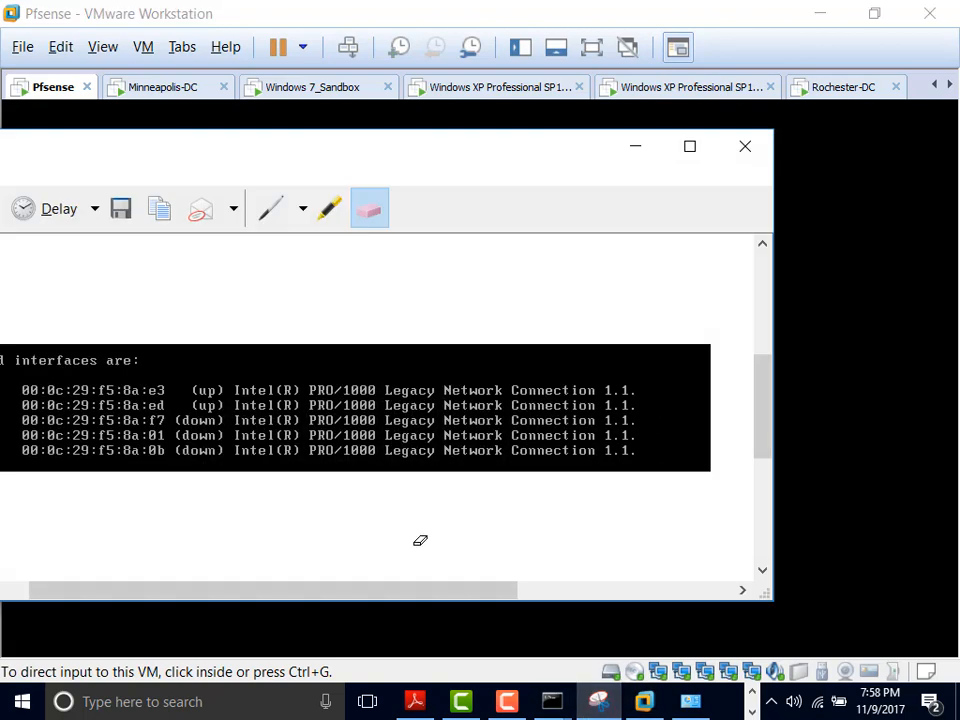
pyautogui.click(634, 150)
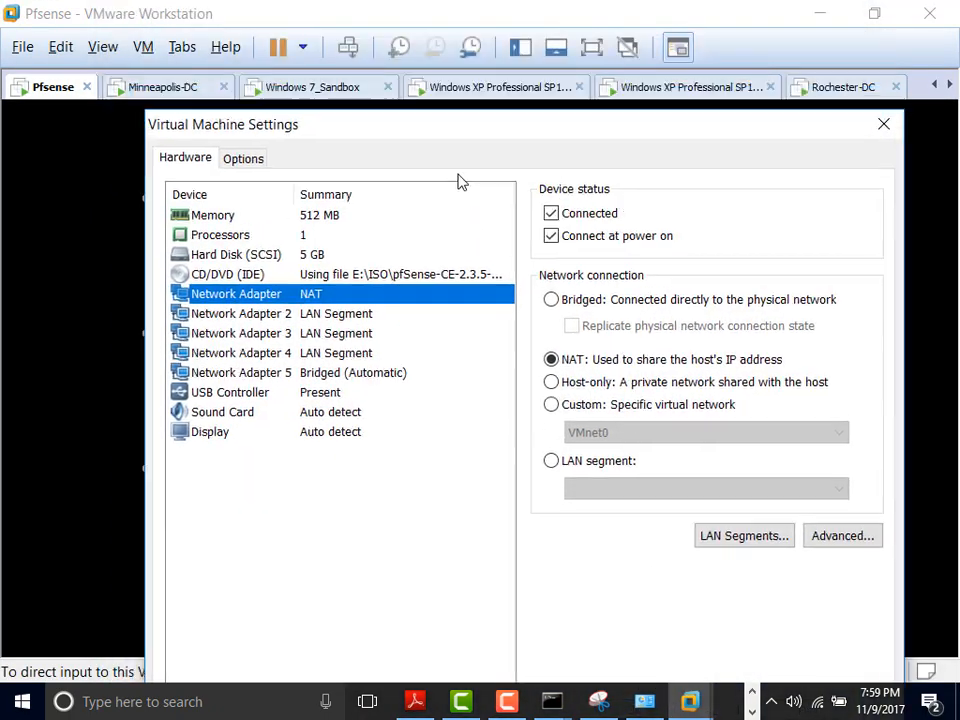
# Step: Check the first network adapter's MAC address in its advanced settings, cancelling unchanged
pyautogui.moveTo(461, 181); pyautogui.dragTo(347, 114)
pyautogui.click(737, 508)
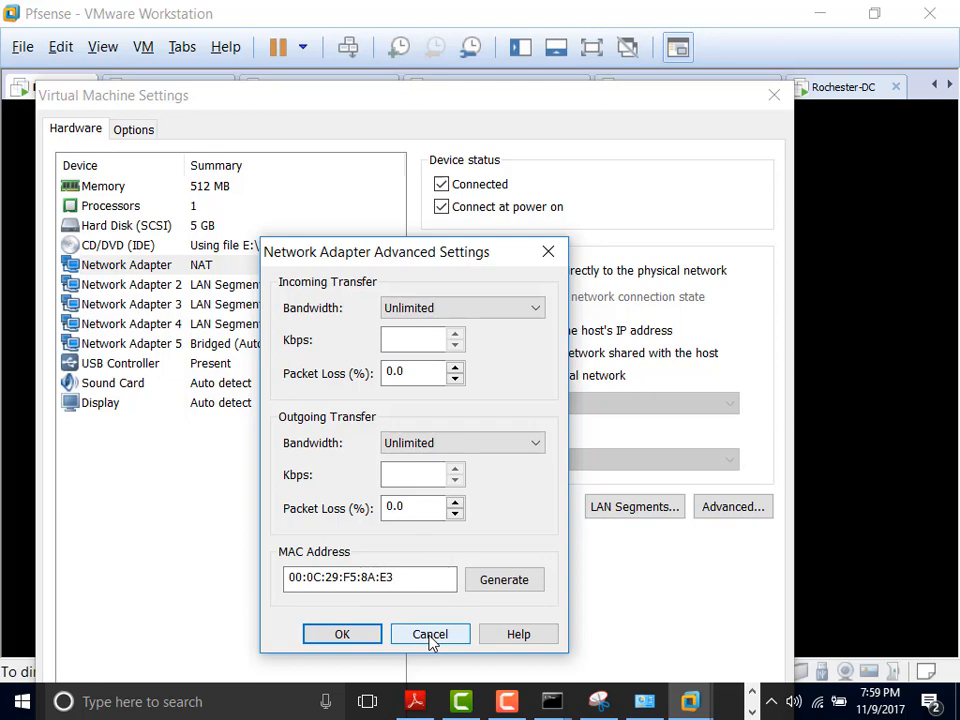
pyautogui.click(430, 636)
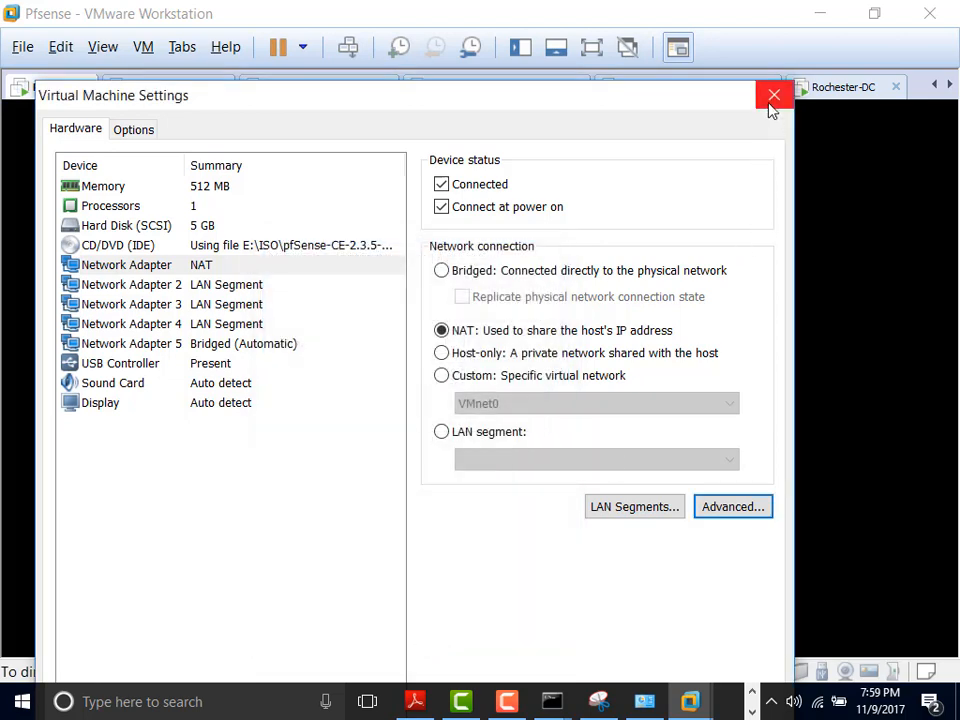
pyautogui.moveTo(433, 113); pyautogui.dragTo(422, 290)
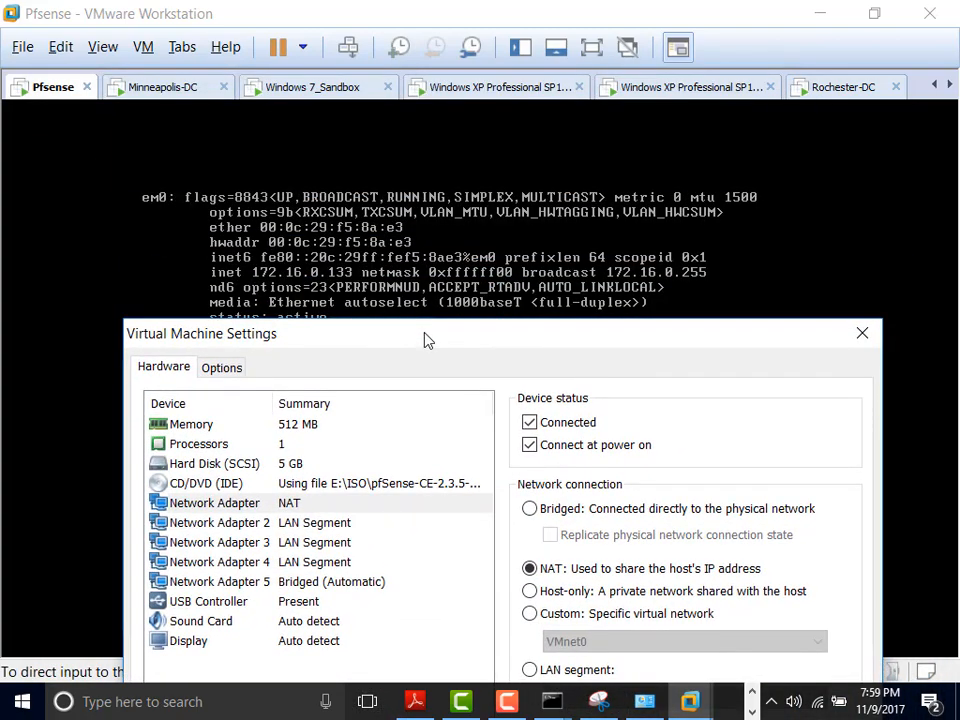
pyautogui.moveTo(424, 339); pyautogui.dragTo(399, 151)
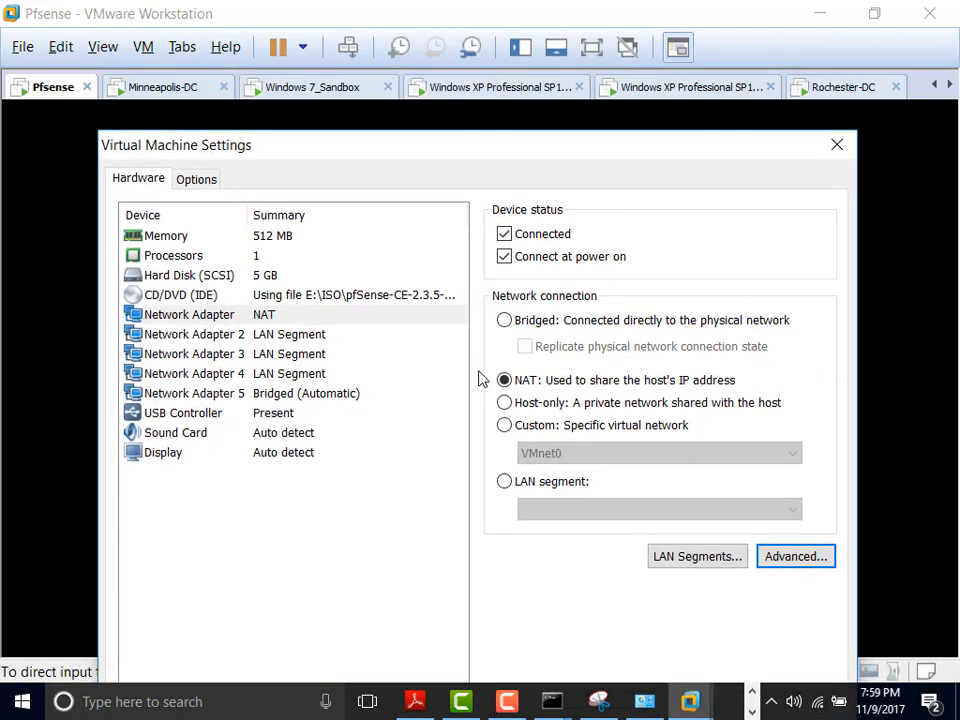
pyautogui.click(792, 556)
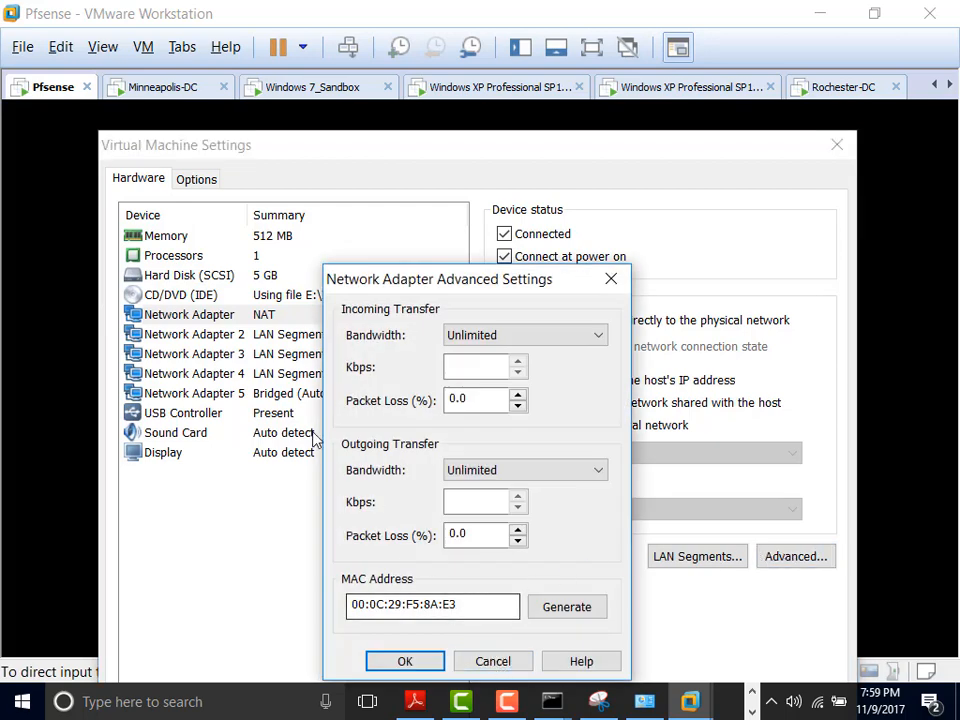
pyautogui.click(493, 663)
# Step: Check MAC addresses of Network Adapters 2 and 3, confirming Adapter 3 is on DMZ 1
pyautogui.click(295, 338)
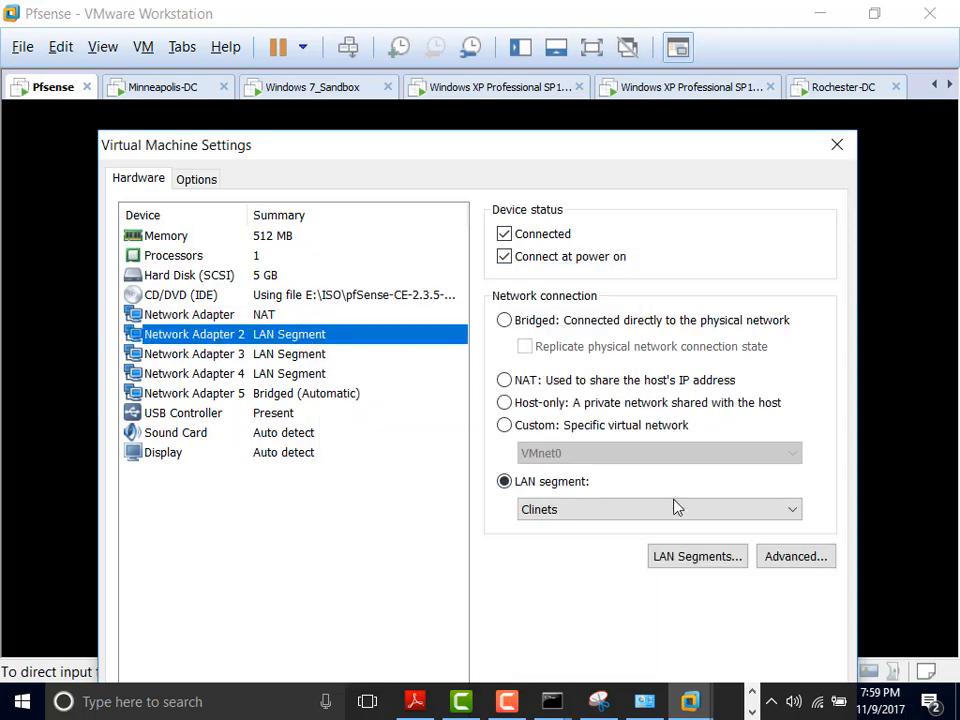
pyautogui.click(789, 557)
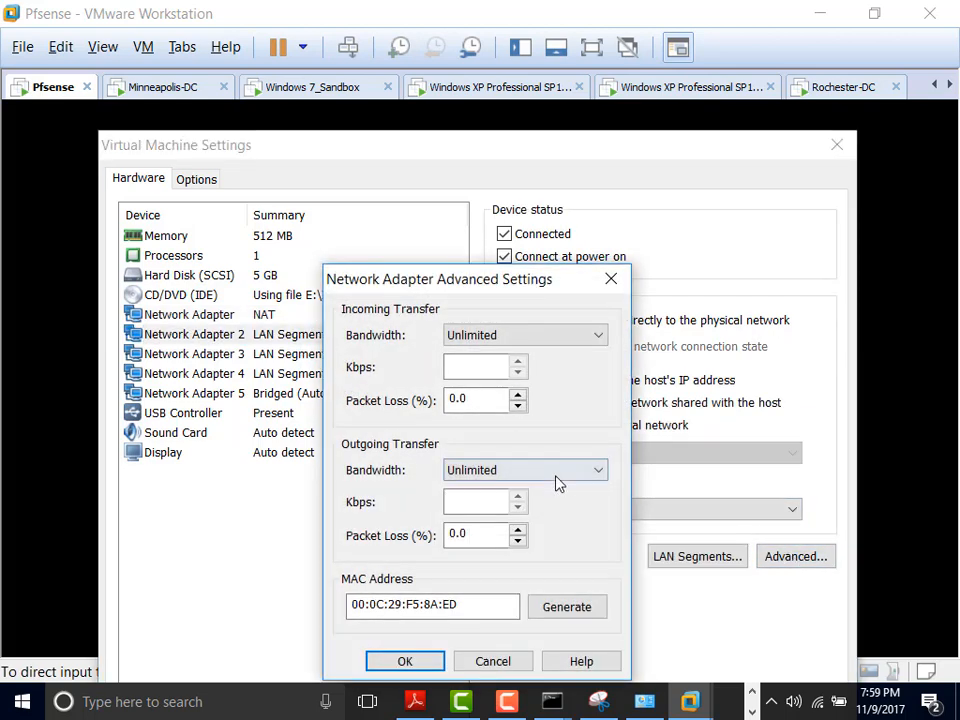
pyautogui.click(496, 662)
pyautogui.moveTo(489, 165); pyautogui.dragTo(515, 162)
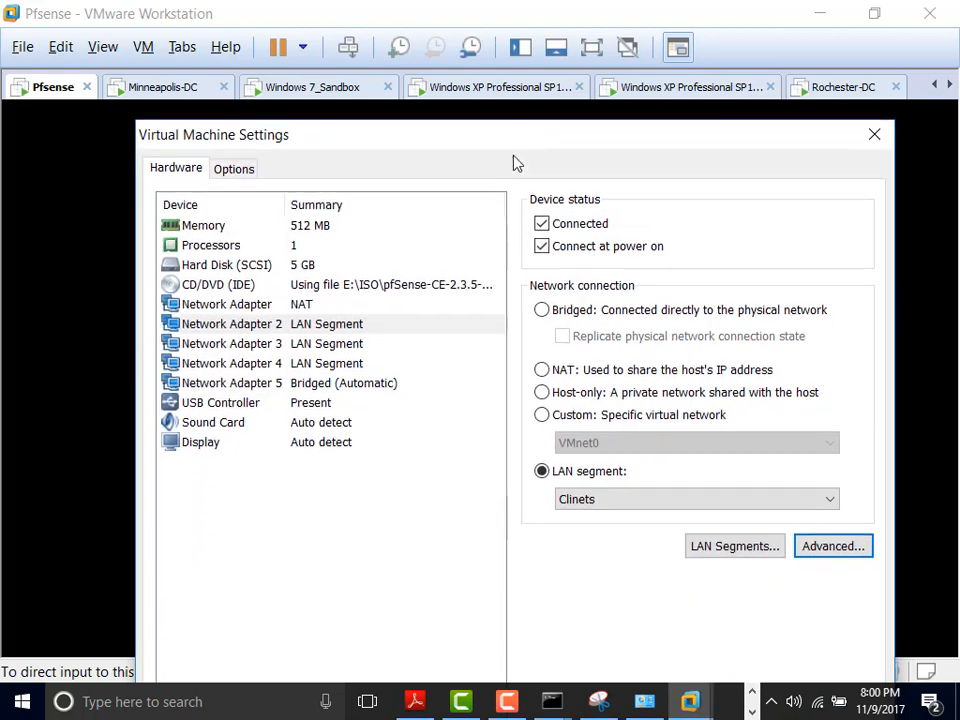
pyautogui.click(324, 345)
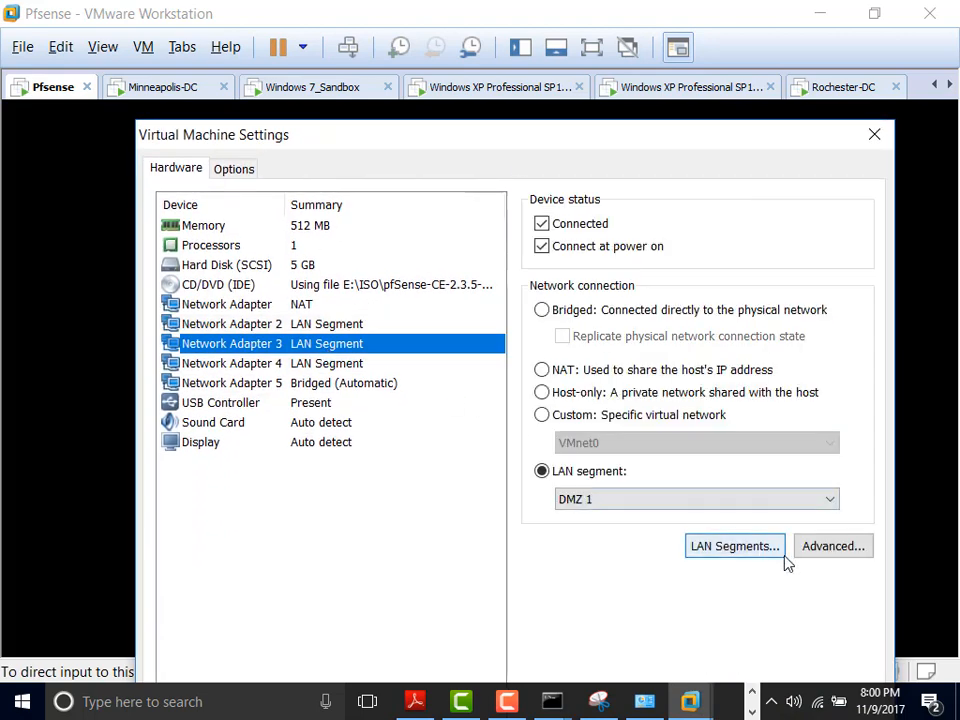
pyautogui.click(830, 547)
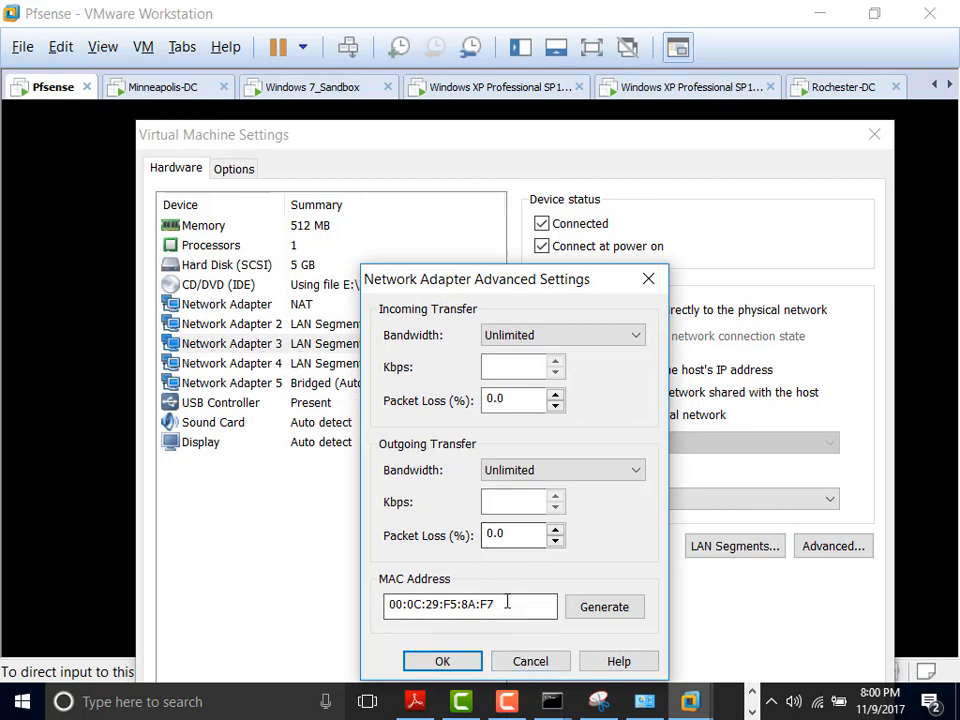
pyautogui.click(533, 662)
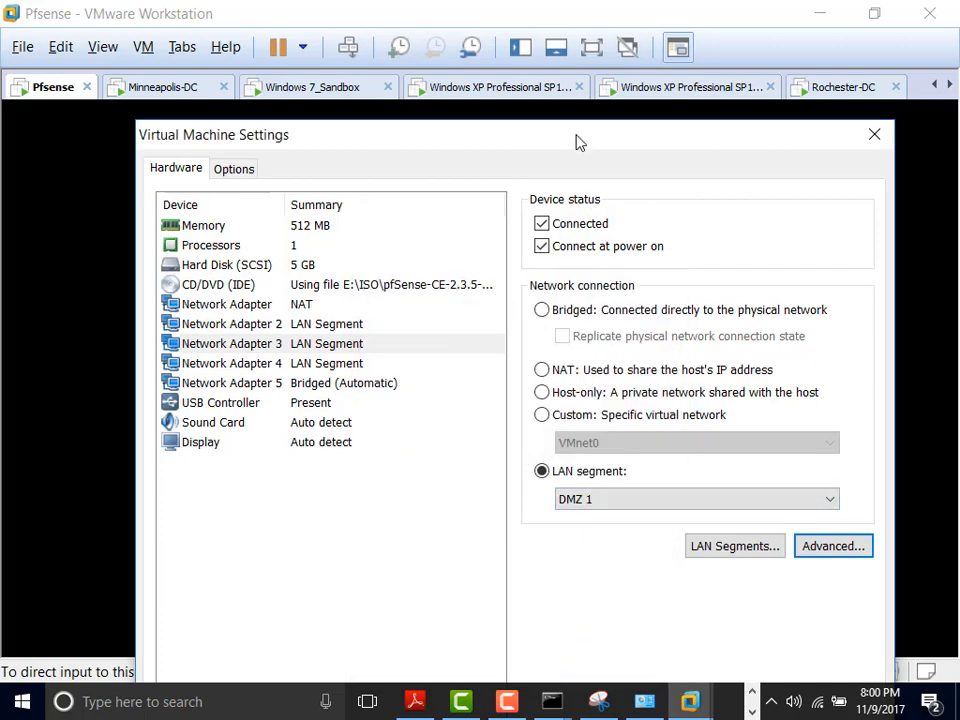
pyautogui.moveTo(576, 143); pyautogui.dragTo(619, 22)
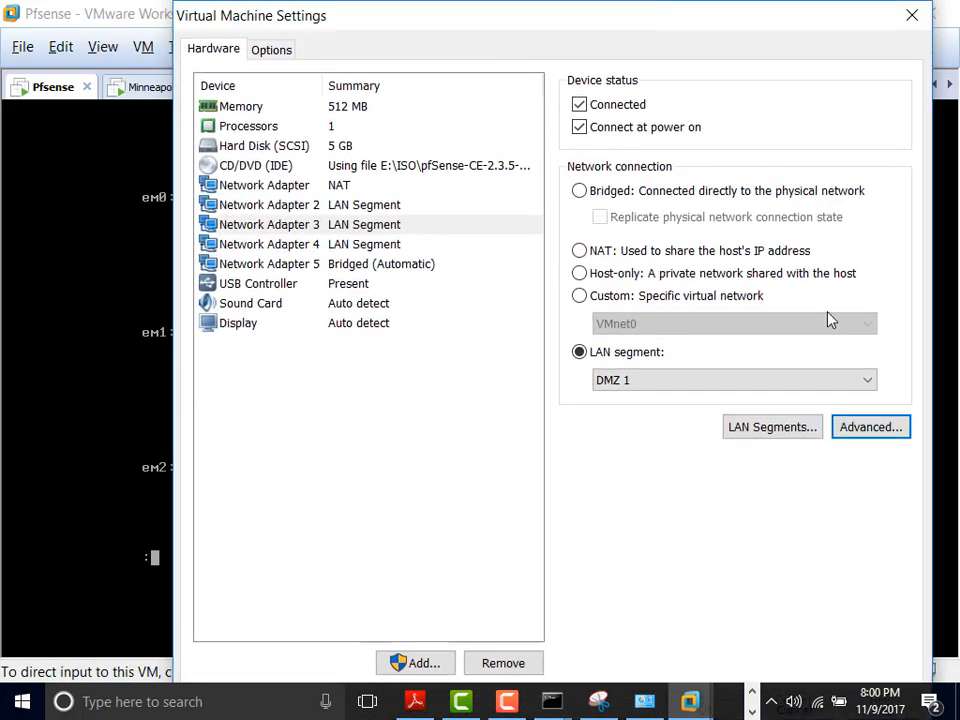
# Step: Put Network Adapter 3 on the Servers LAN segment and check its advanced settings
pyautogui.click(866, 385)
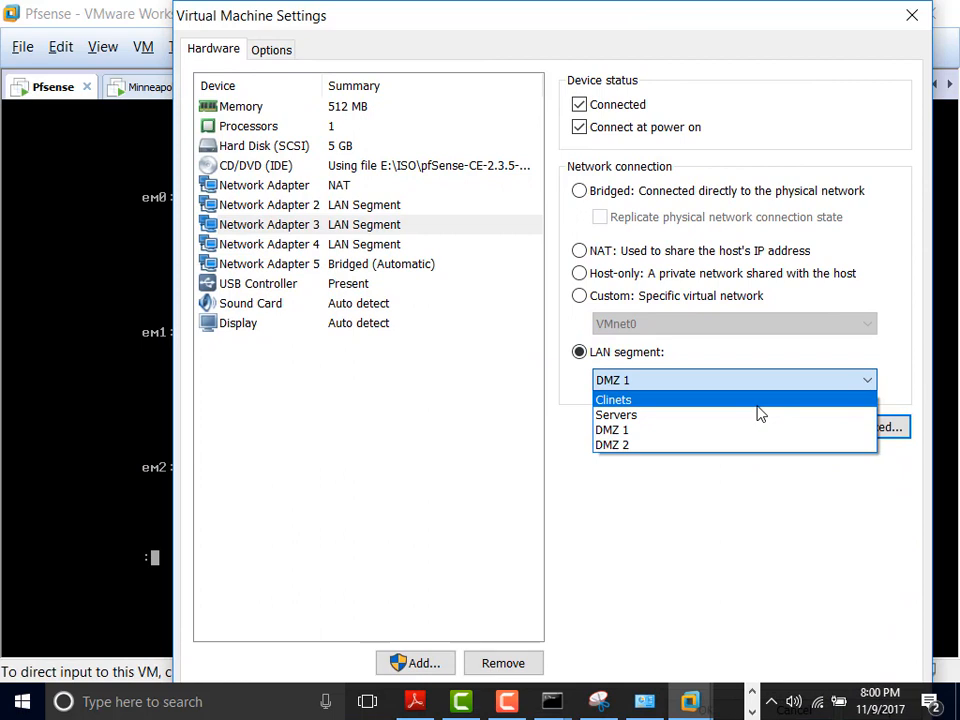
pyautogui.click(707, 415)
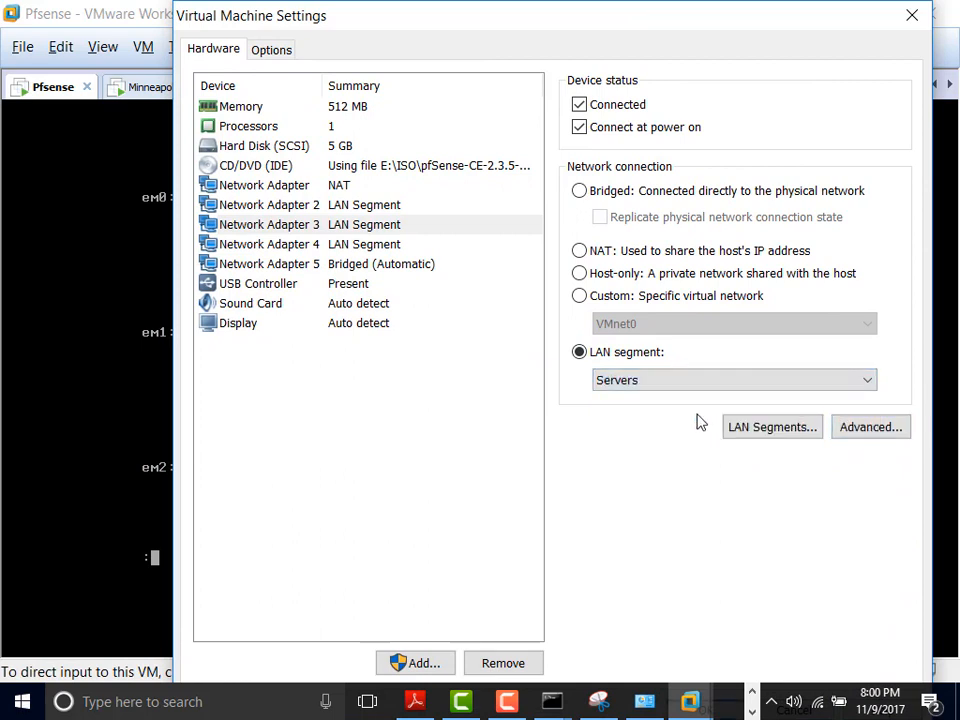
pyautogui.click(884, 432)
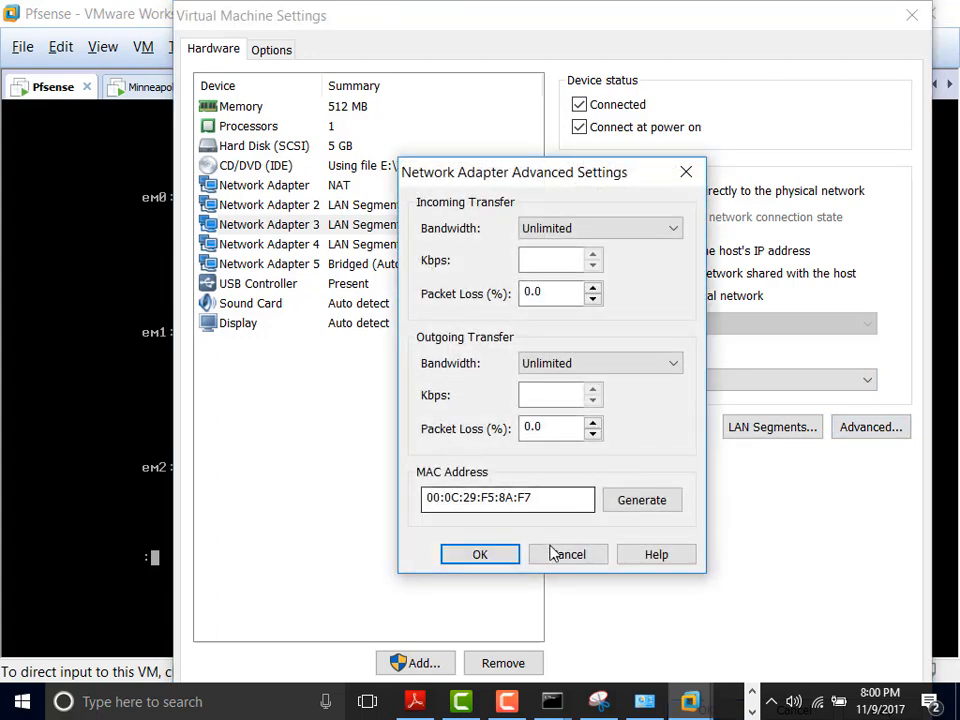
pyautogui.click(579, 559)
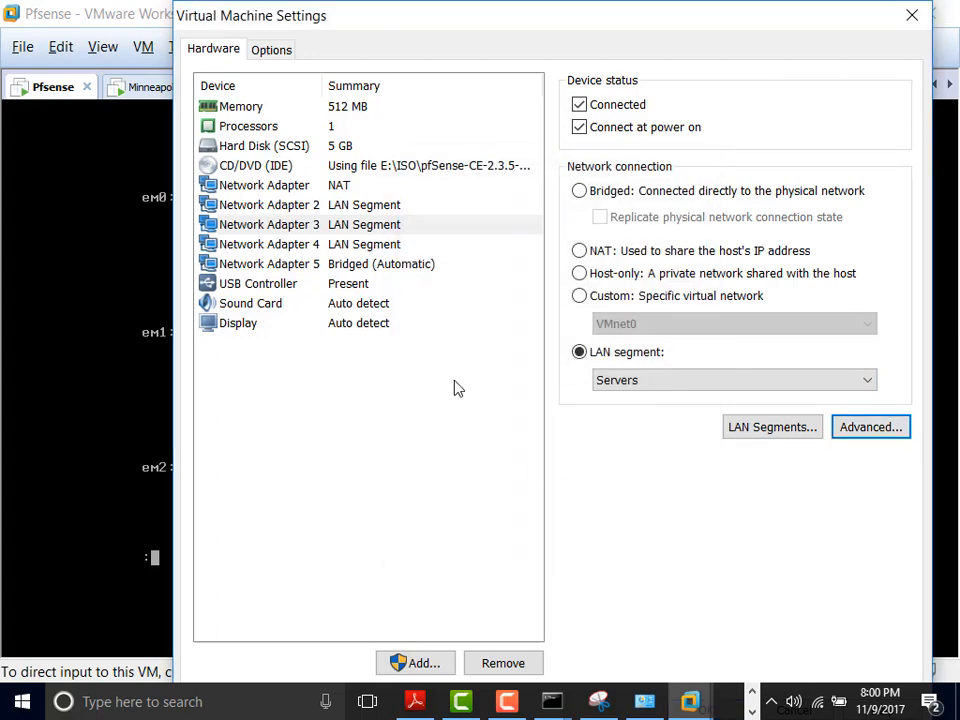
# Step: Check Network Adapter 4's DMZ 2 segment and MAC address, then uncover the console
pyautogui.click(387, 244)
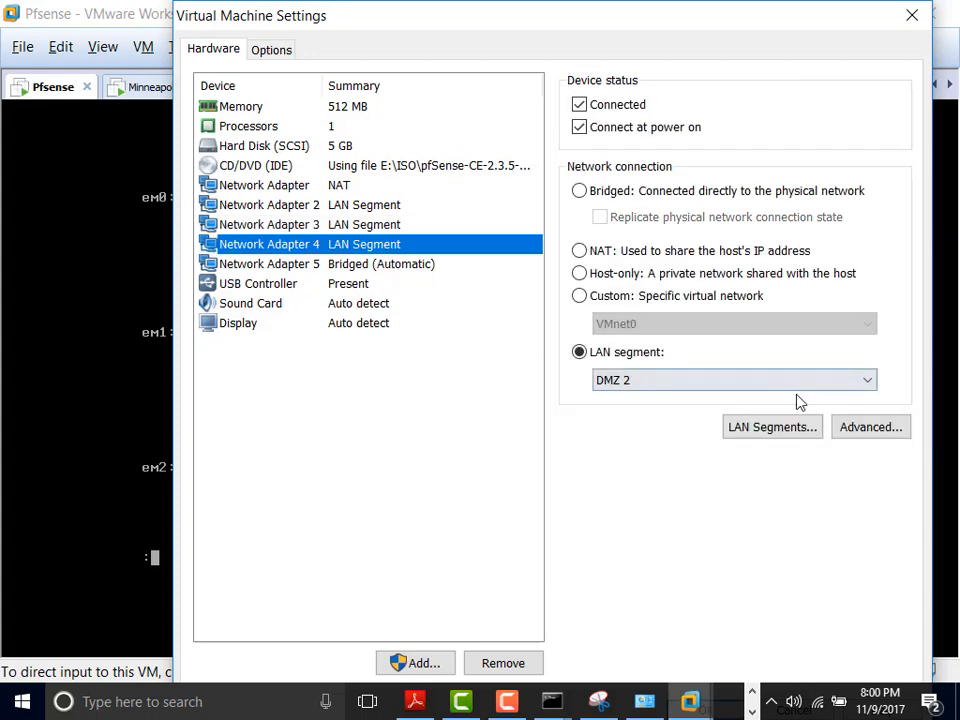
pyautogui.click(880, 428)
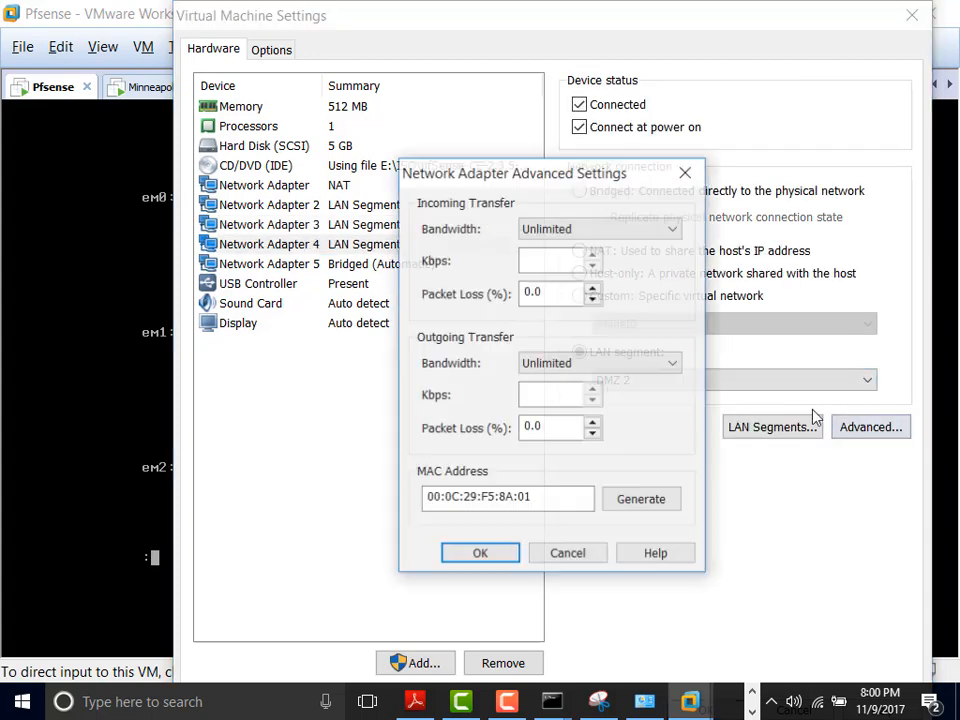
pyautogui.click(568, 556)
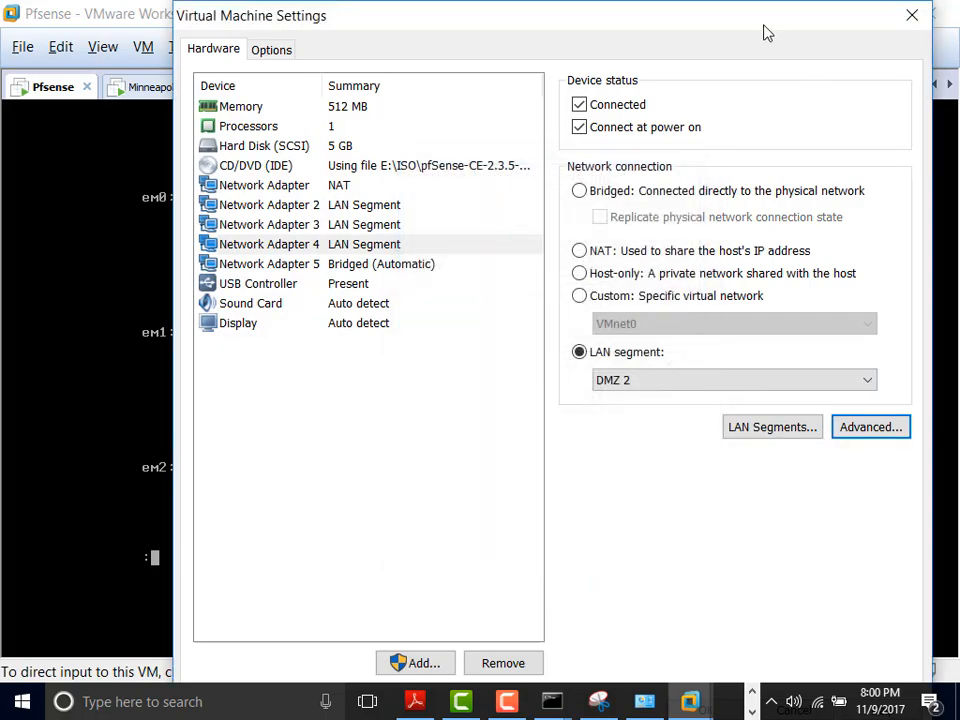
pyautogui.moveTo(767, 33); pyautogui.dragTo(696, 480)
# Step: Page the ifconfig listing on to em3 at 10.1.5.1, then reopen the VM network settings
pyautogui.click(712, 476)
pyautogui.click(525, 531)
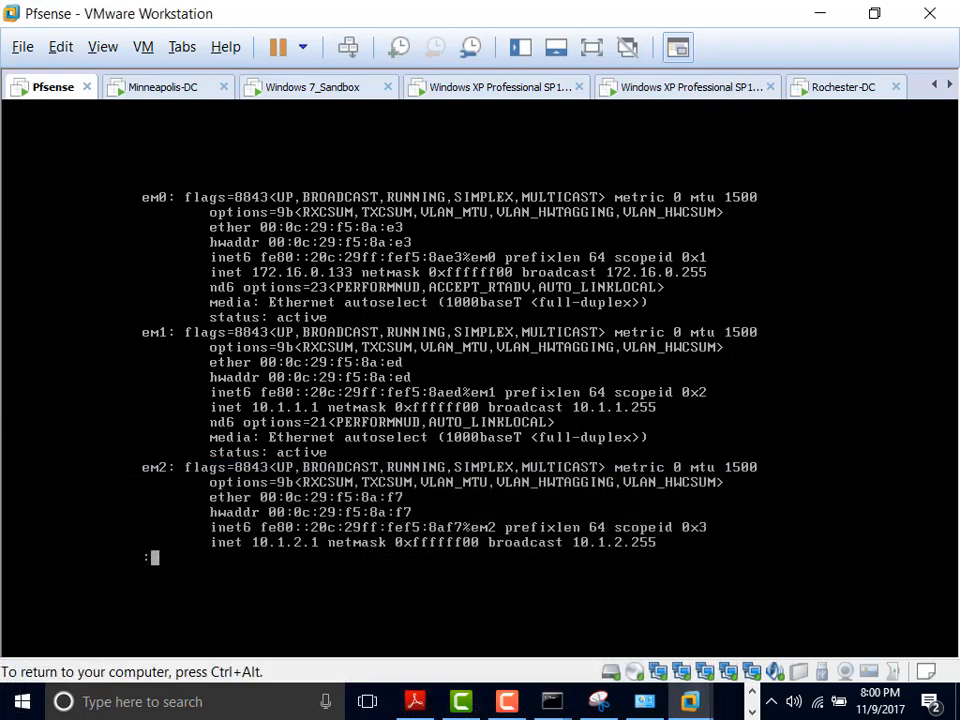
pyautogui.press('Return')
pyautogui.press('Return')
pyautogui.press('Return')
pyautogui.press('Return')
pyautogui.press('Return')
pyautogui.press('Return')
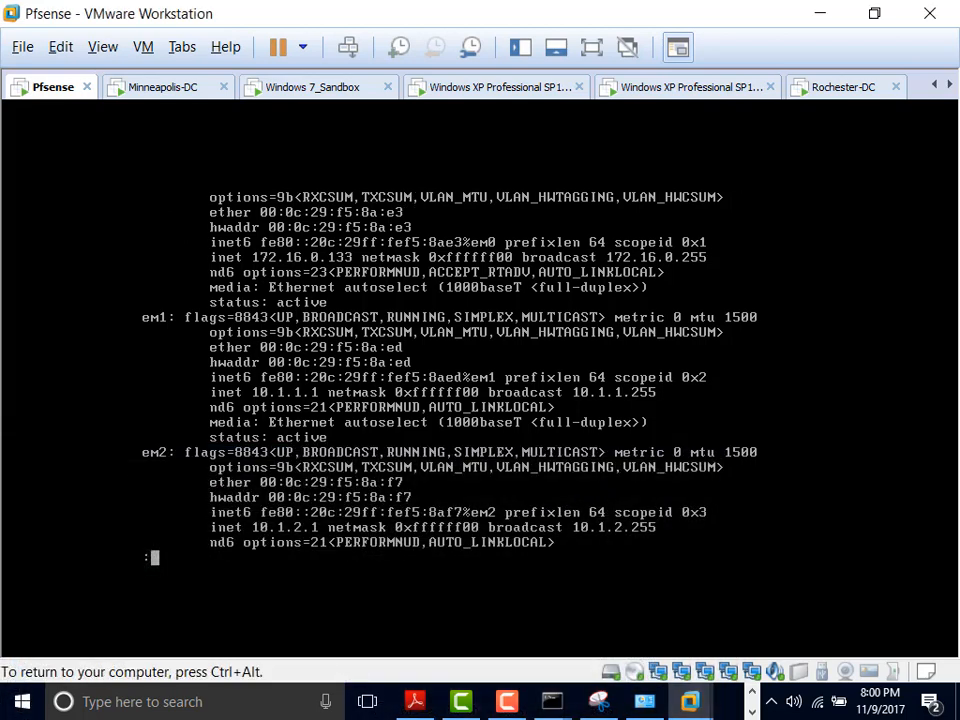
pyautogui.press('Return')
pyautogui.press('Return')
pyautogui.press('Return')
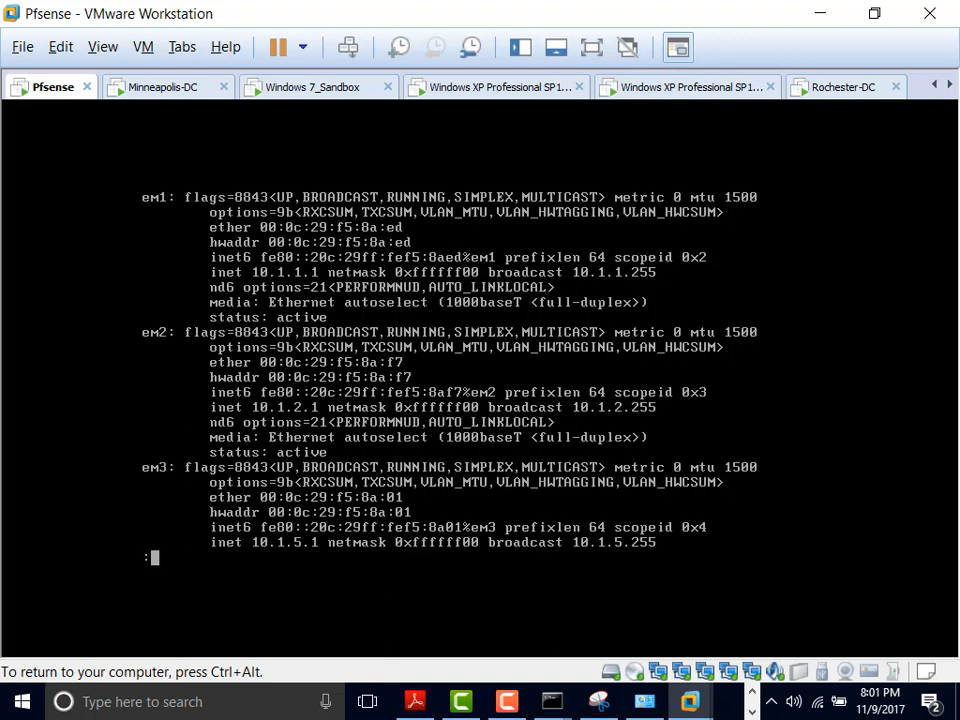
pyautogui.hotkey('ctrl', 'alt')
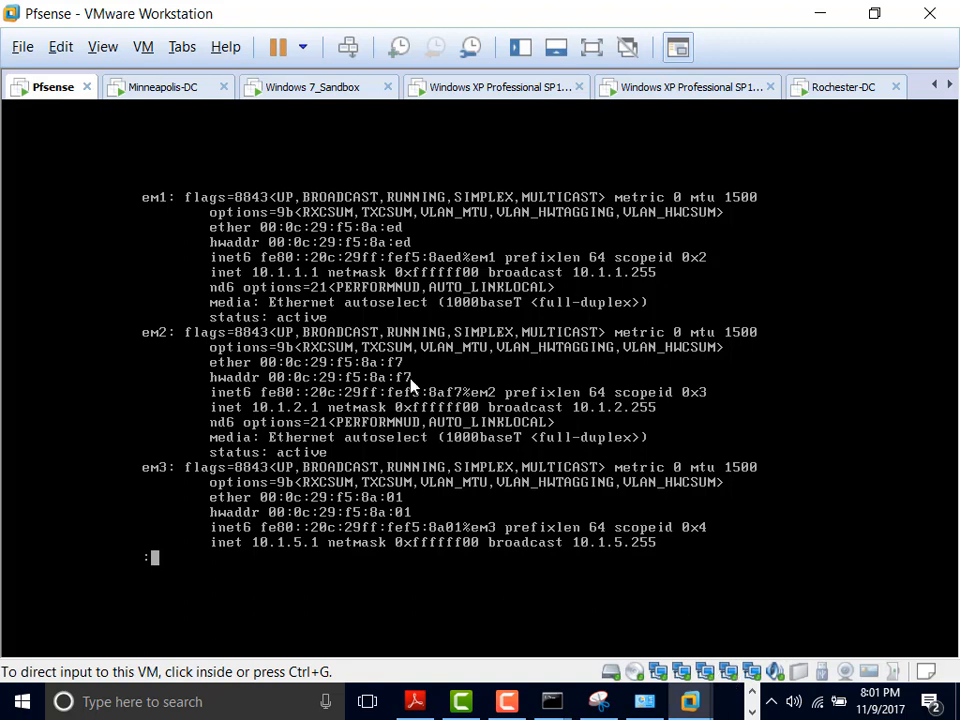
pyautogui.doubleClick(726, 673)
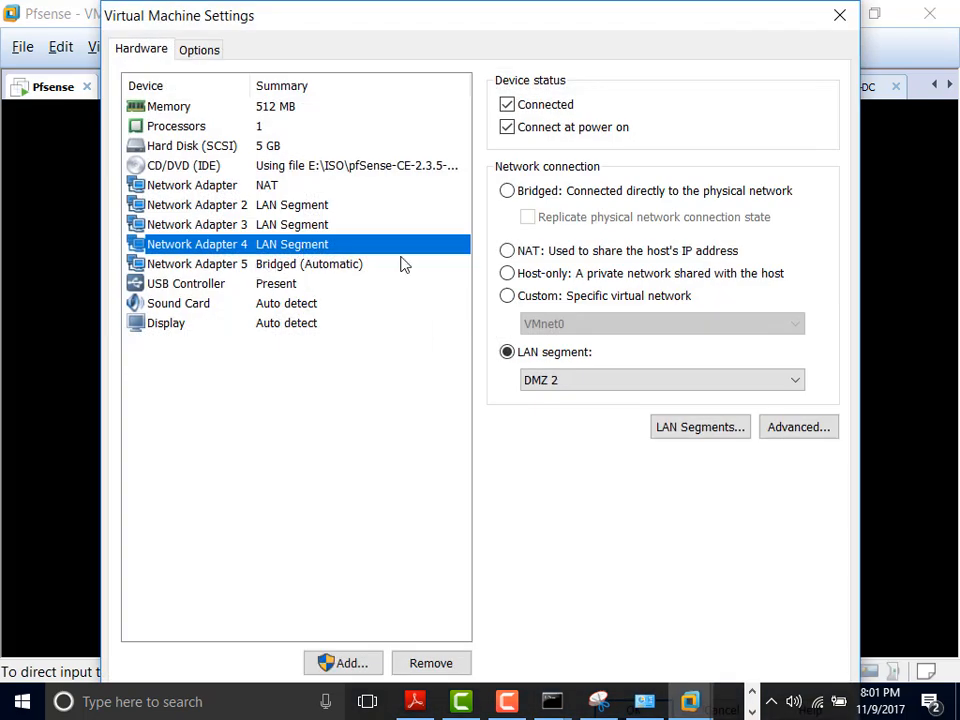
# Step: Switch Network Adapter 5 from bridged to the DMZ 2 LAN segment
pyautogui.click(796, 430)
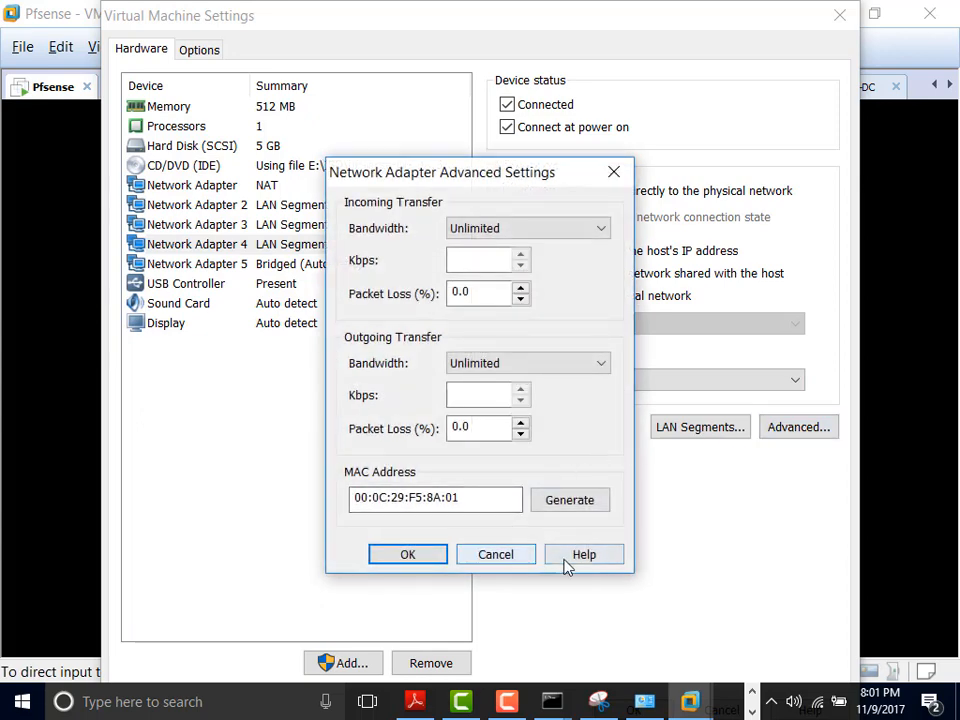
pyautogui.click(490, 556)
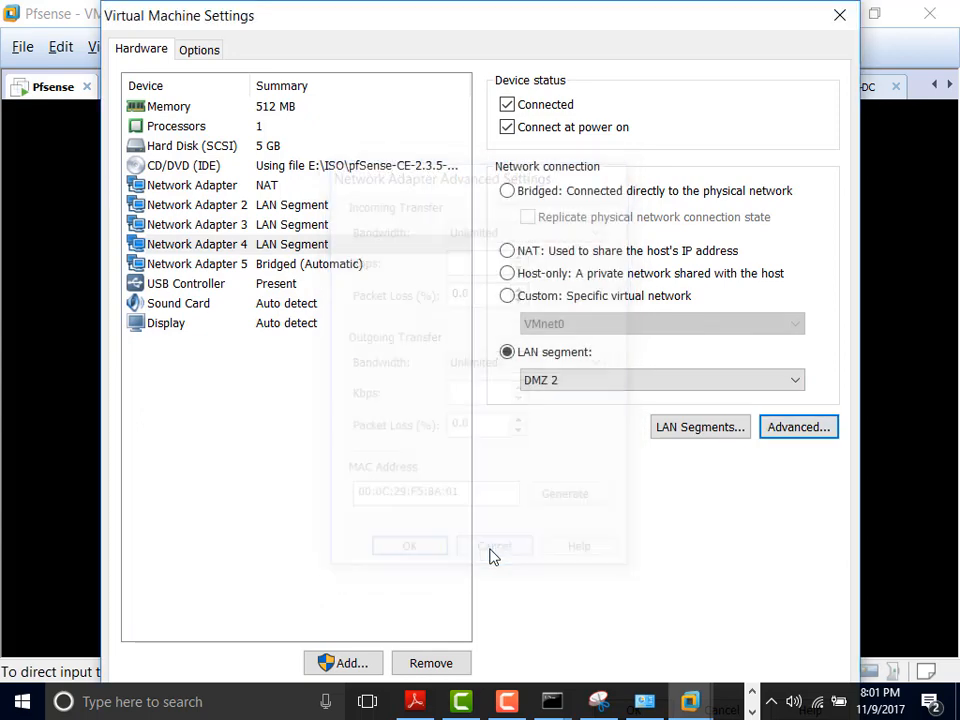
pyautogui.click(326, 266)
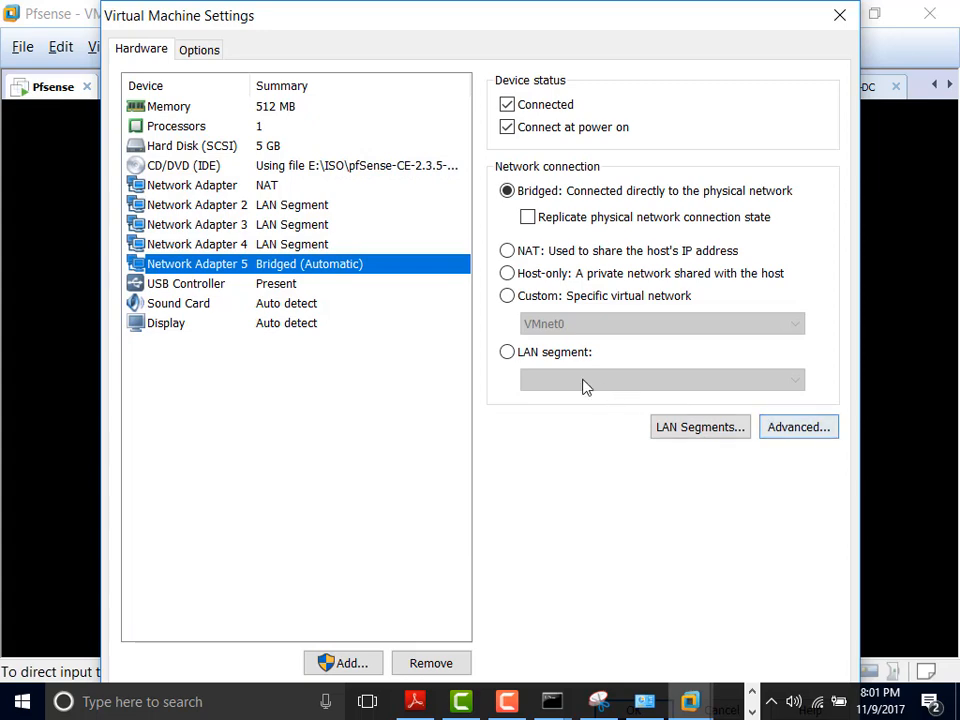
pyautogui.click(508, 354)
pyautogui.click(570, 382)
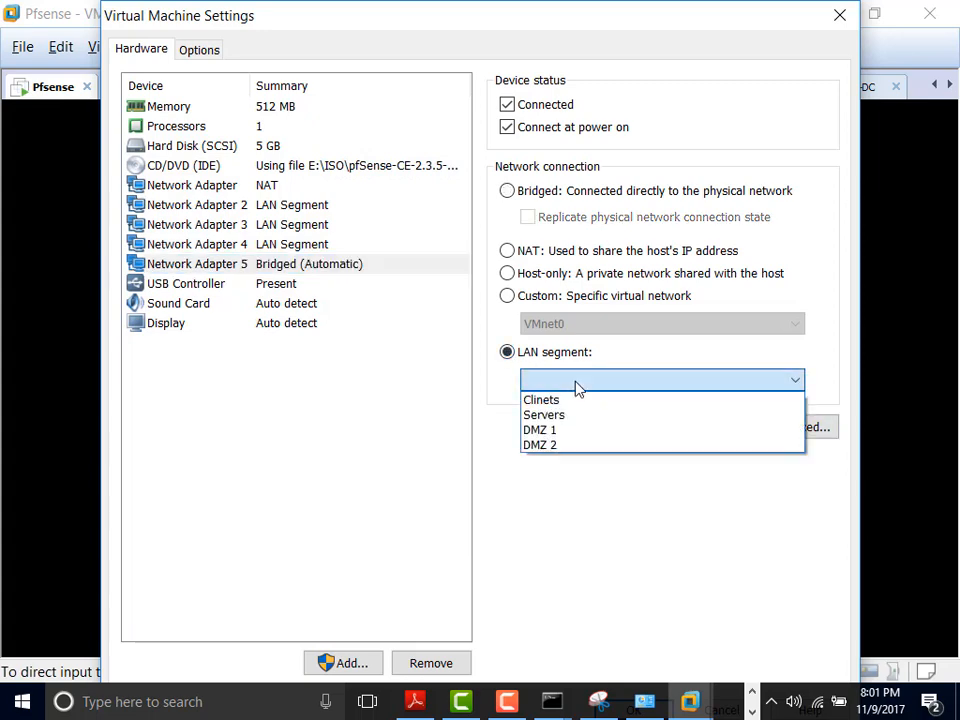
pyautogui.click(566, 446)
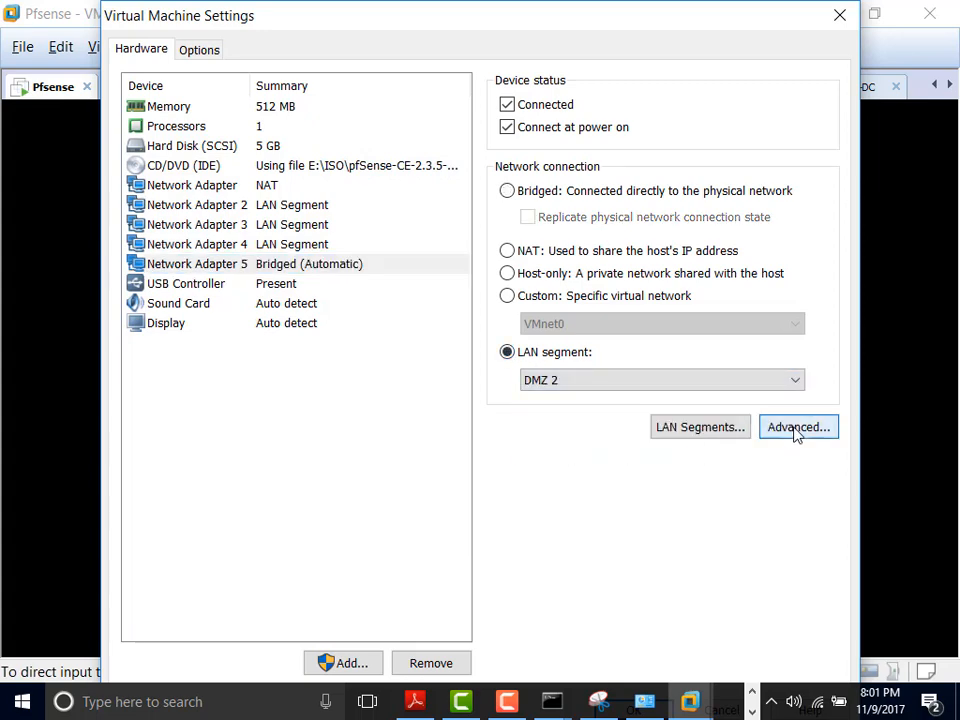
pyautogui.click(796, 431)
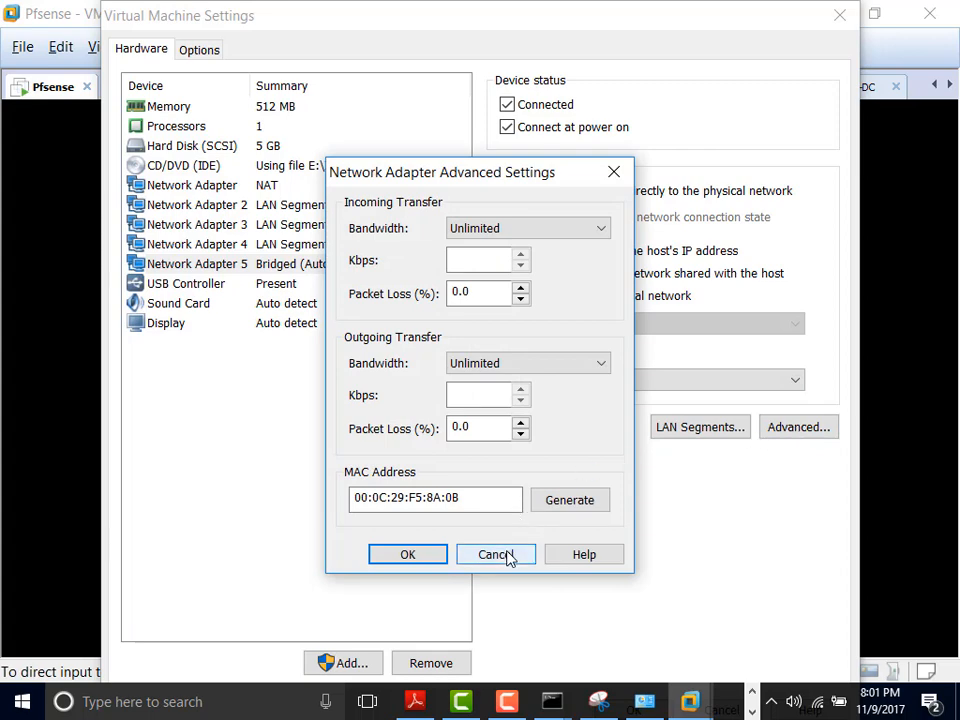
pyautogui.click(508, 557)
# Step: Recheck the advanced settings of Network Adapters 4 and 3, leaving them unchanged
pyautogui.click(305, 245)
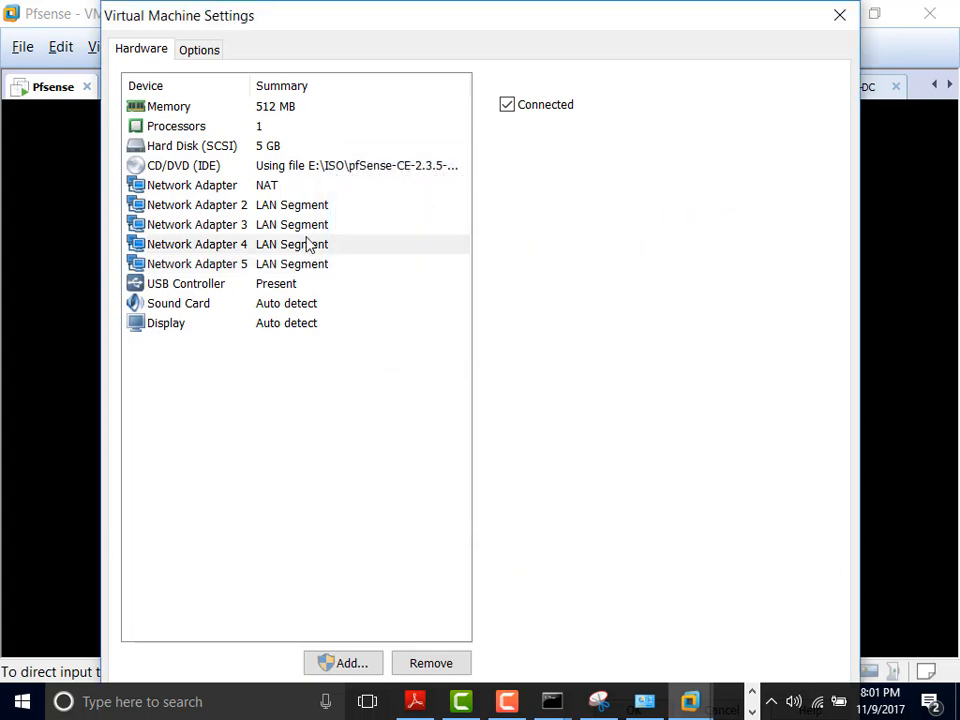
pyautogui.click(797, 429)
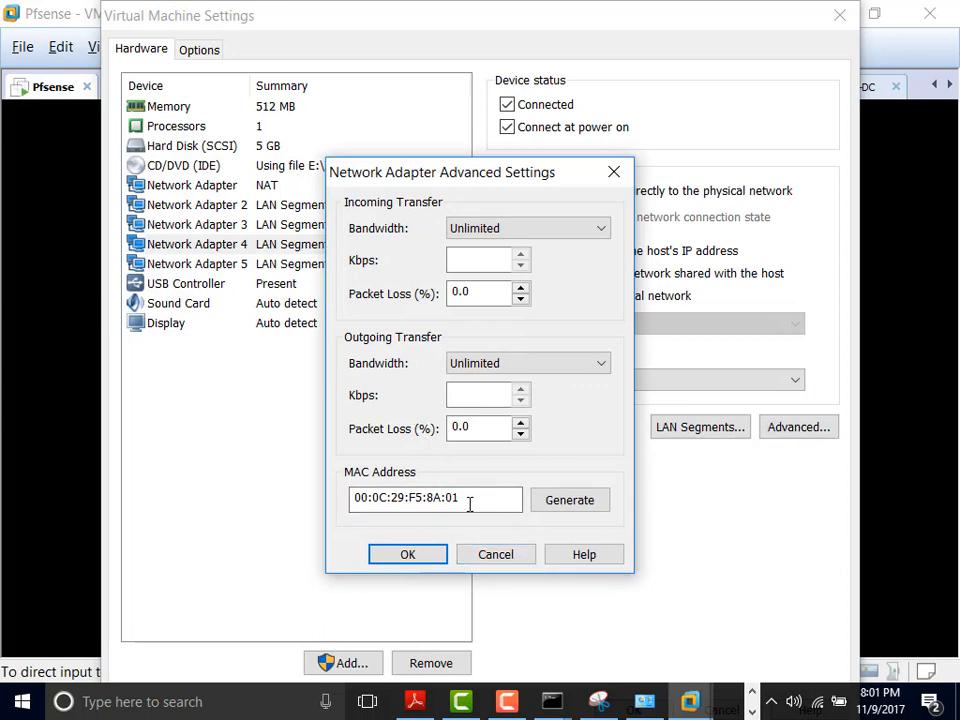
pyautogui.click(500, 558)
pyautogui.click(299, 230)
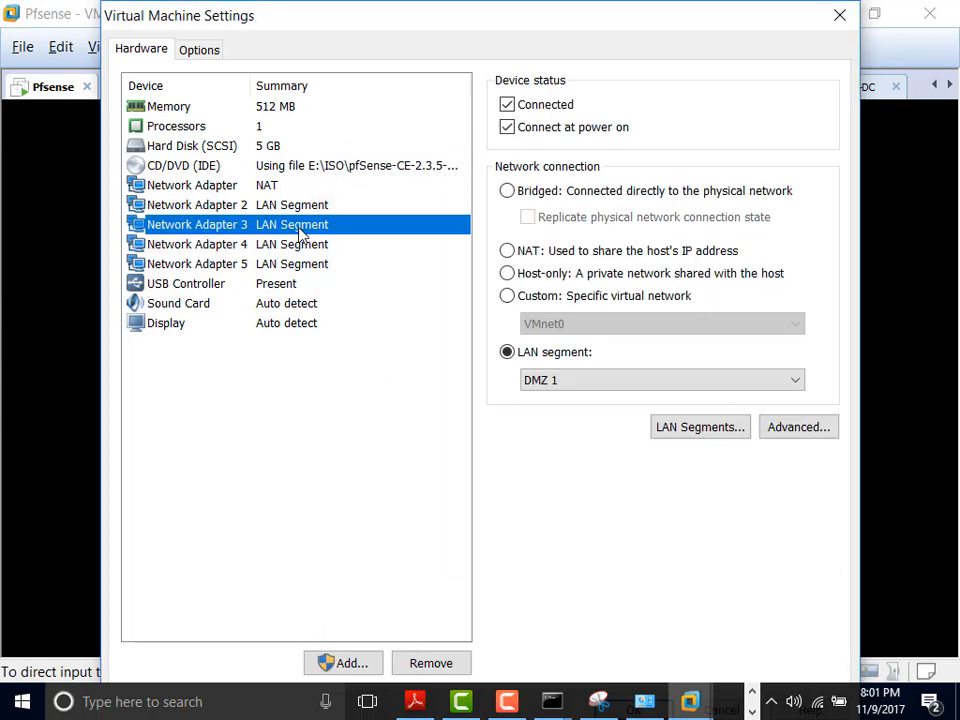
pyautogui.click(818, 437)
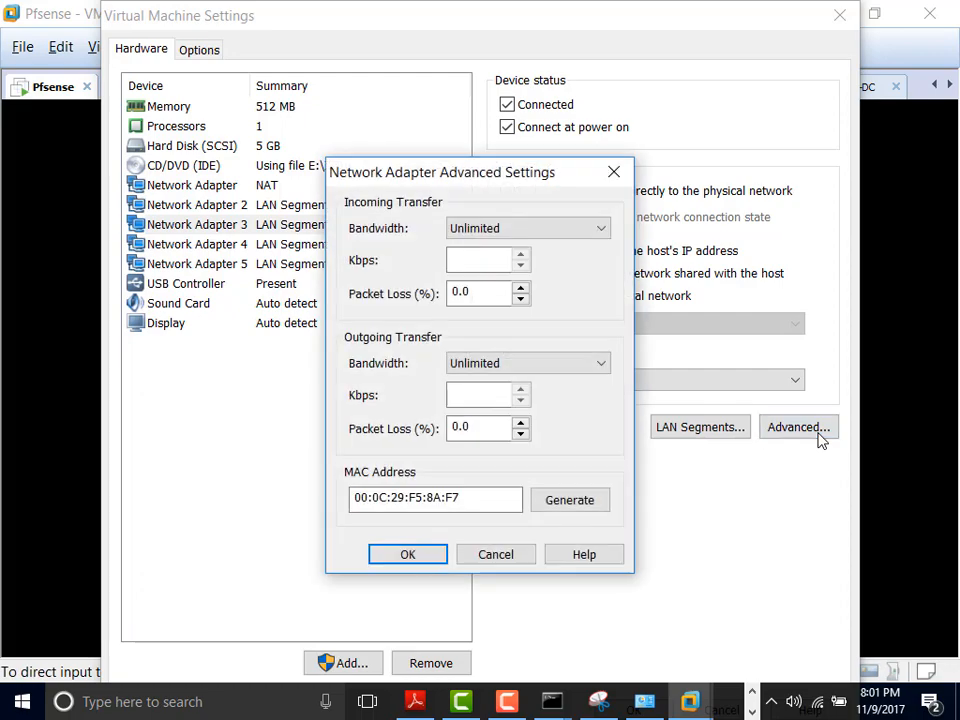
pyautogui.click(497, 556)
pyautogui.moveTo(555, 22); pyautogui.dragTo(508, 43)
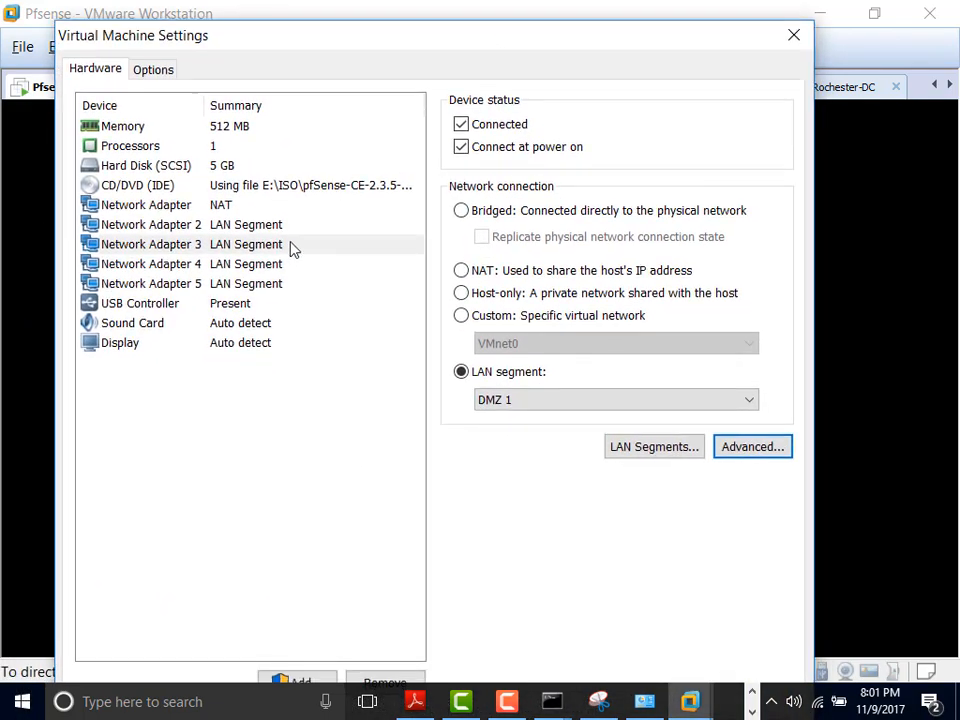
# Step: Put Network Adapter 4 on the DMZ 1 LAN segment
pyautogui.click(262, 266)
pyautogui.click(750, 450)
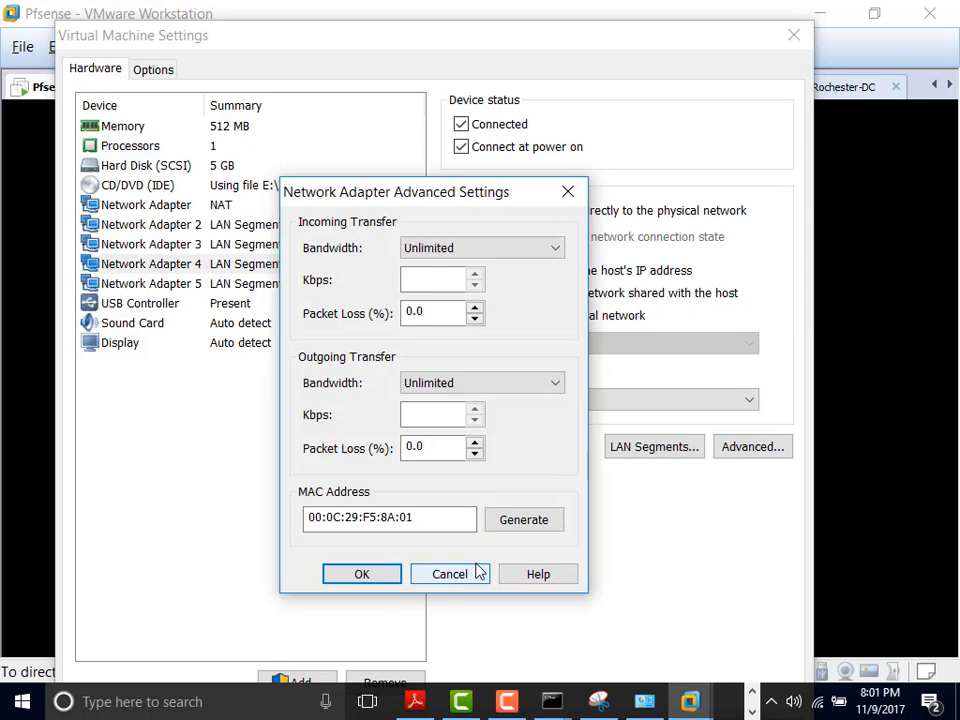
pyautogui.click(463, 578)
pyautogui.click(745, 400)
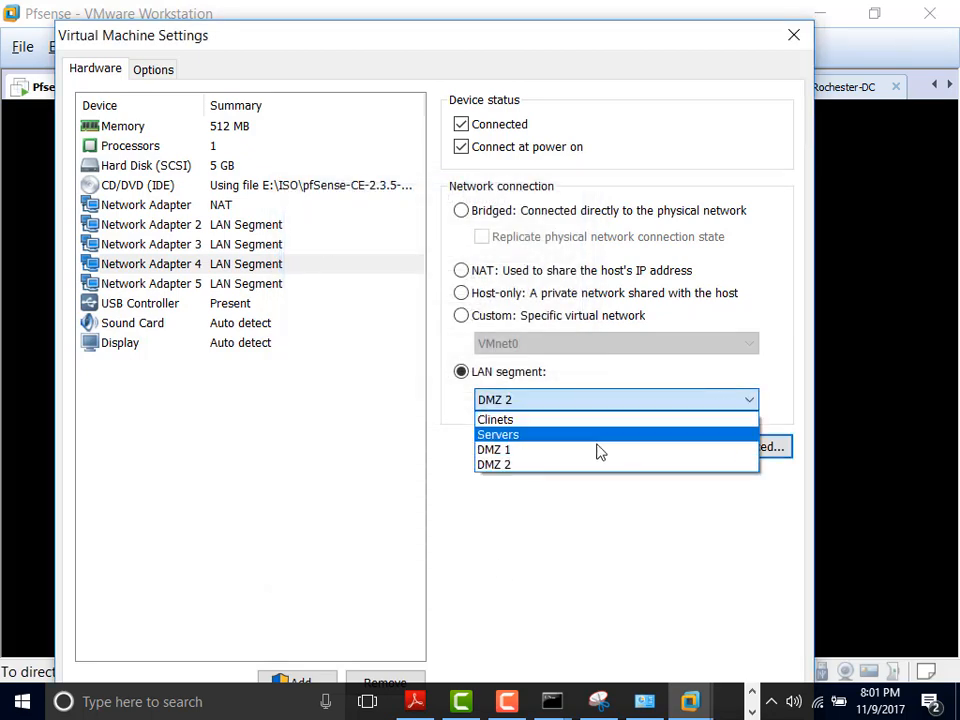
pyautogui.click(568, 451)
# Step: Review Network Adapter 5's advanced settings, keeping the defaults
pyautogui.click(263, 284)
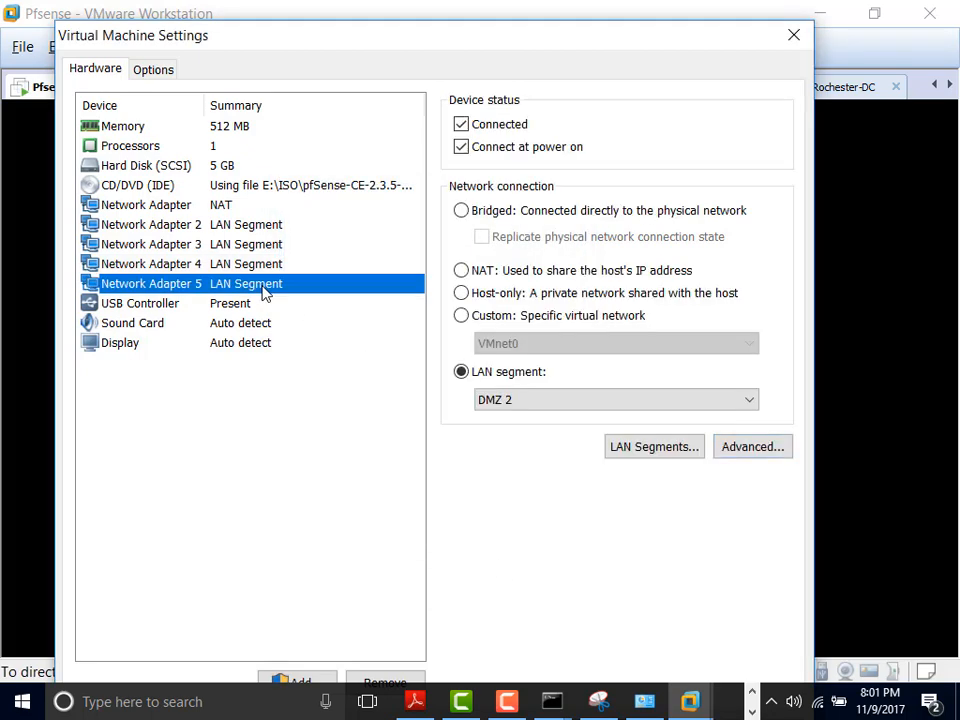
pyautogui.click(745, 450)
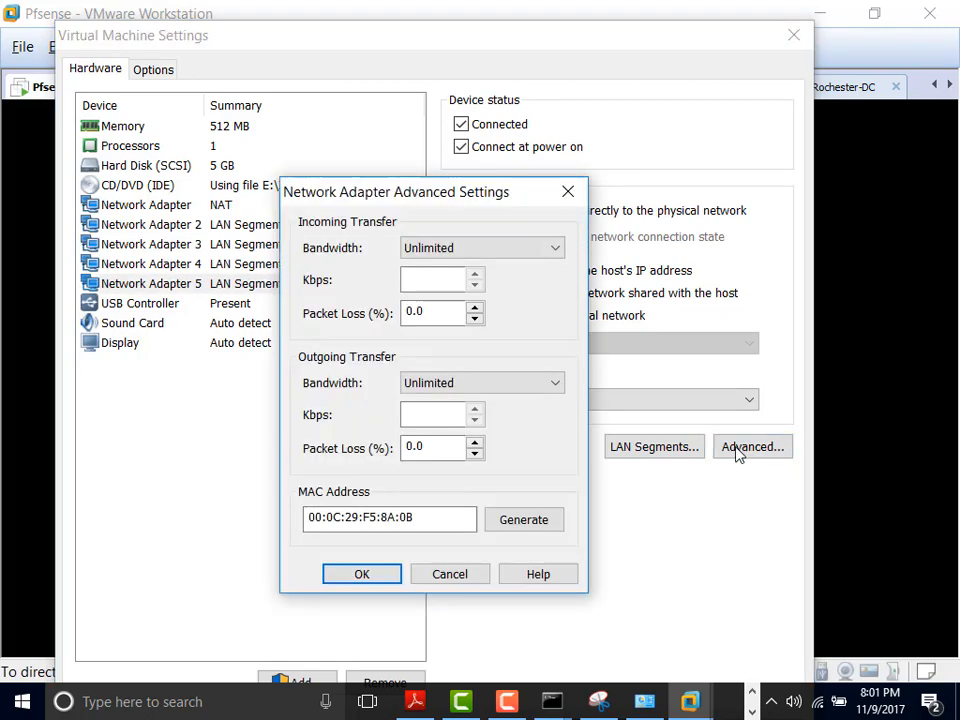
pyautogui.click(365, 578)
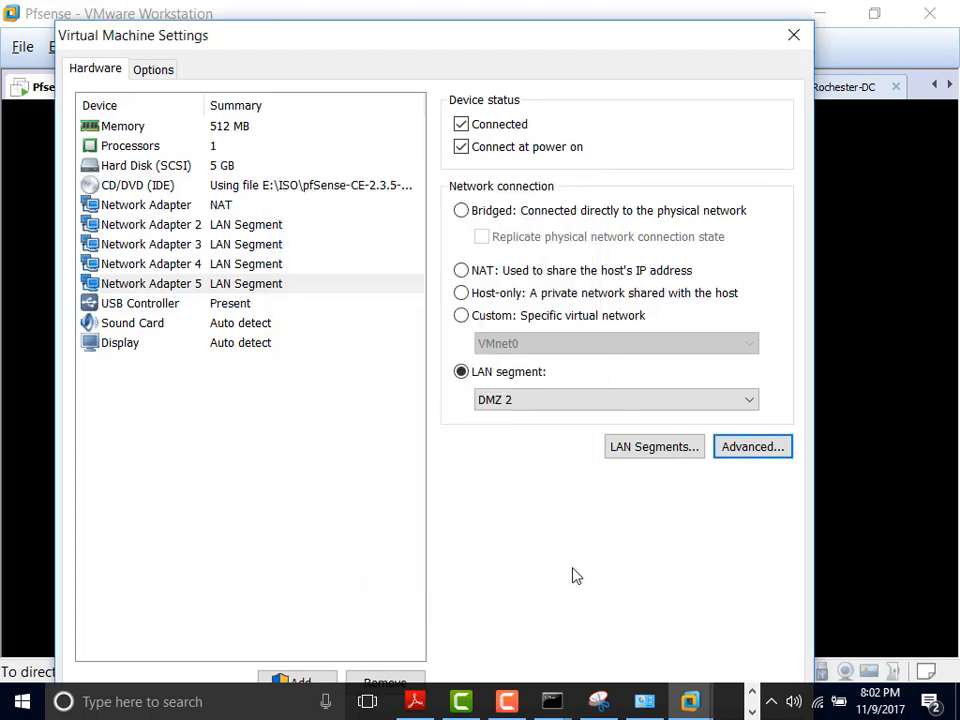
pyautogui.press('Return')
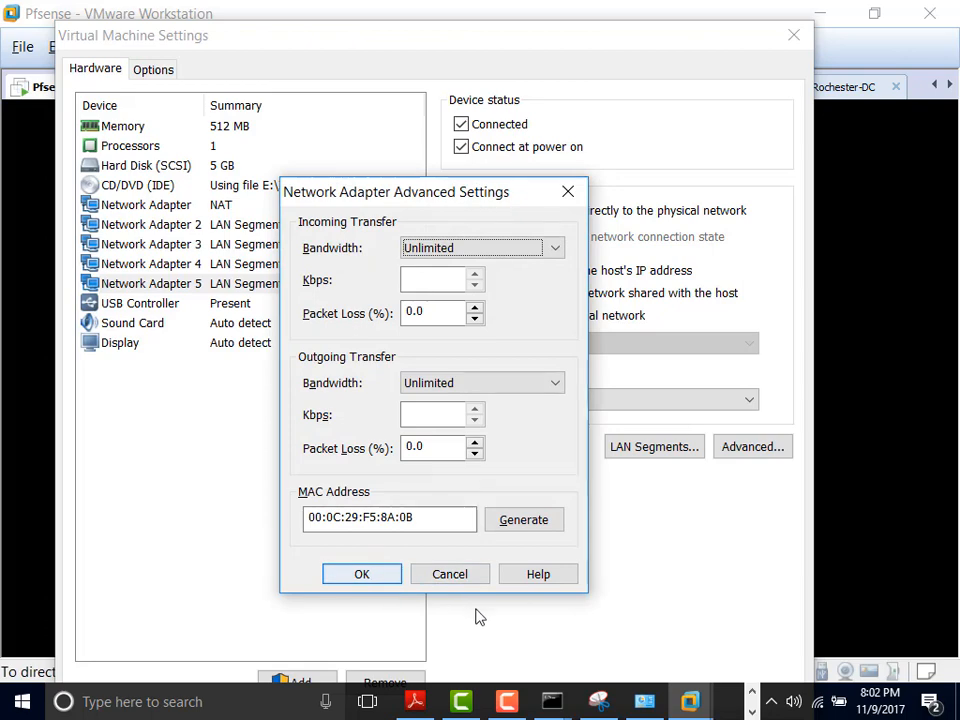
pyautogui.click(392, 578)
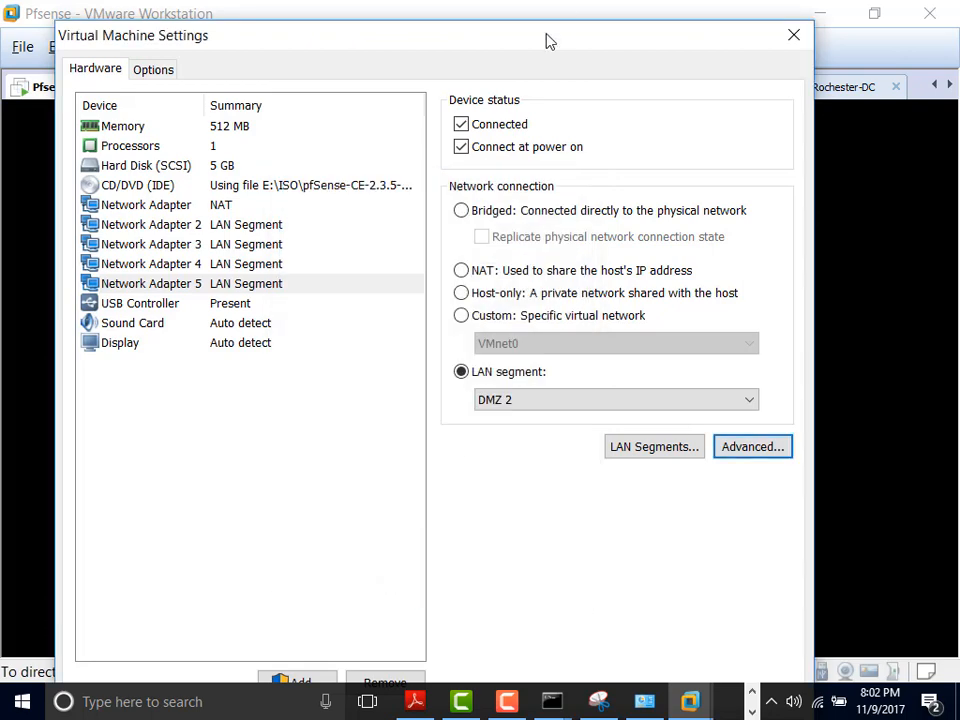
pyautogui.moveTo(548, 40); pyautogui.dragTo(533, 15)
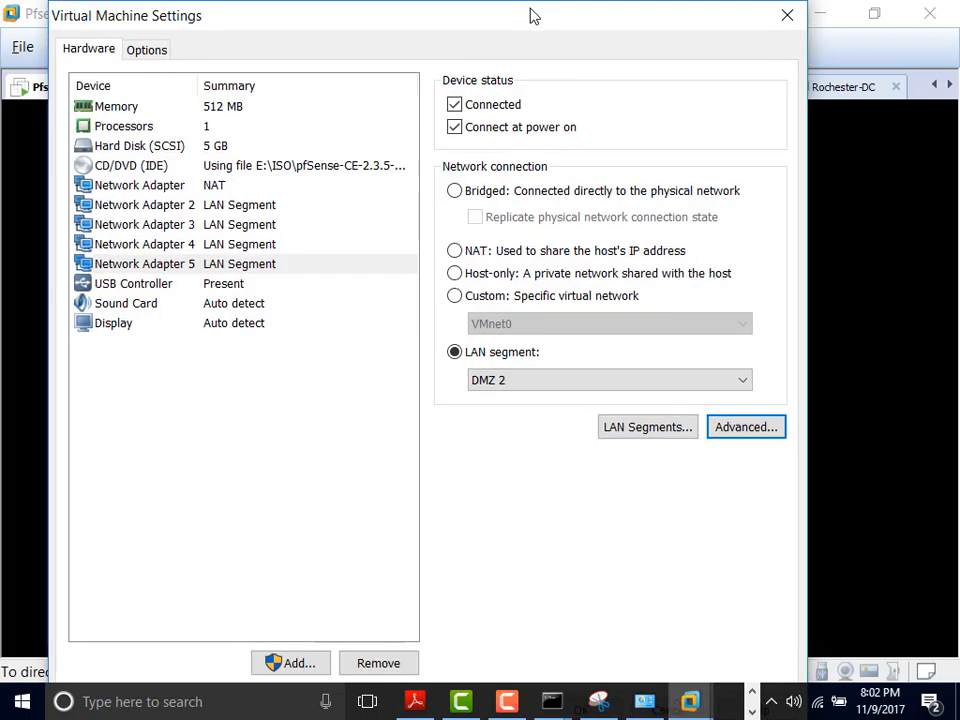
pyautogui.press('Tab')
pyautogui.press('Tab')
pyautogui.press('Tab')
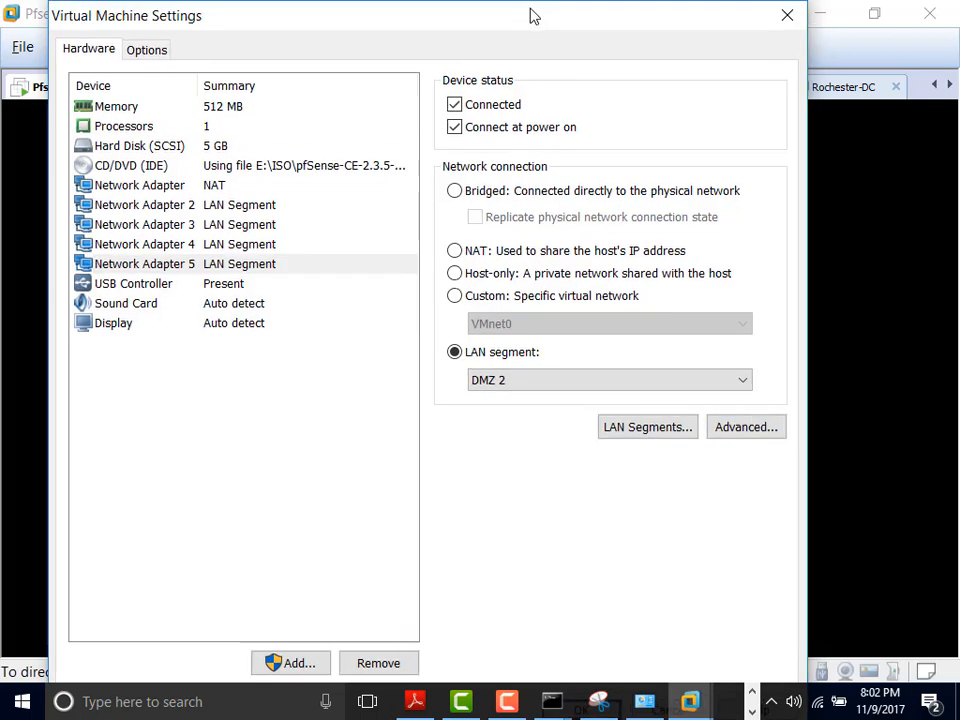
# Step: Page through the pfSense ifconfig listing to confirm em4 has 10.1.6.1 netmask 0xffffff00, then quit
pyautogui.press('Return')
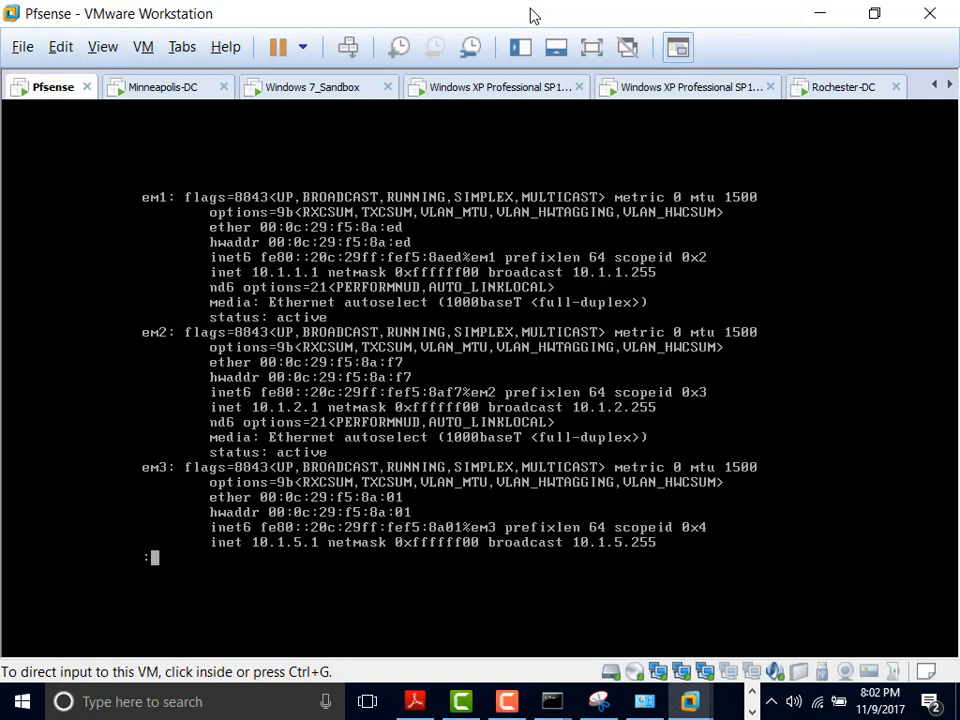
pyautogui.click(508, 553)
pyautogui.press('Return')
pyautogui.press('Return')
pyautogui.press('Return')
pyautogui.press('Return')
pyautogui.press('Return')
pyautogui.press('Return')
pyautogui.press('Return')
pyautogui.press('Return')
pyautogui.press('Return')
pyautogui.press('Return')
pyautogui.press('Return')
pyautogui.press('Return')
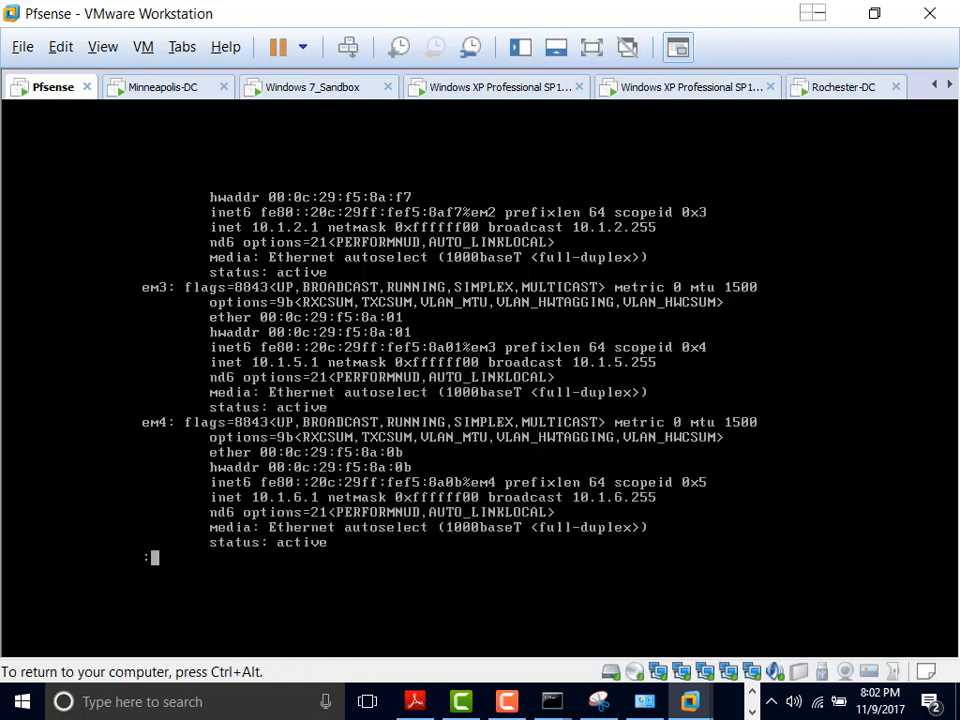
pyautogui.press('Return')
pyautogui.press('Return')
pyautogui.press('Return')
pyautogui.press('Return')
pyautogui.press('Return')
pyautogui.press('Return')
pyautogui.press('Return')
pyautogui.press('Return')
pyautogui.press('Return')
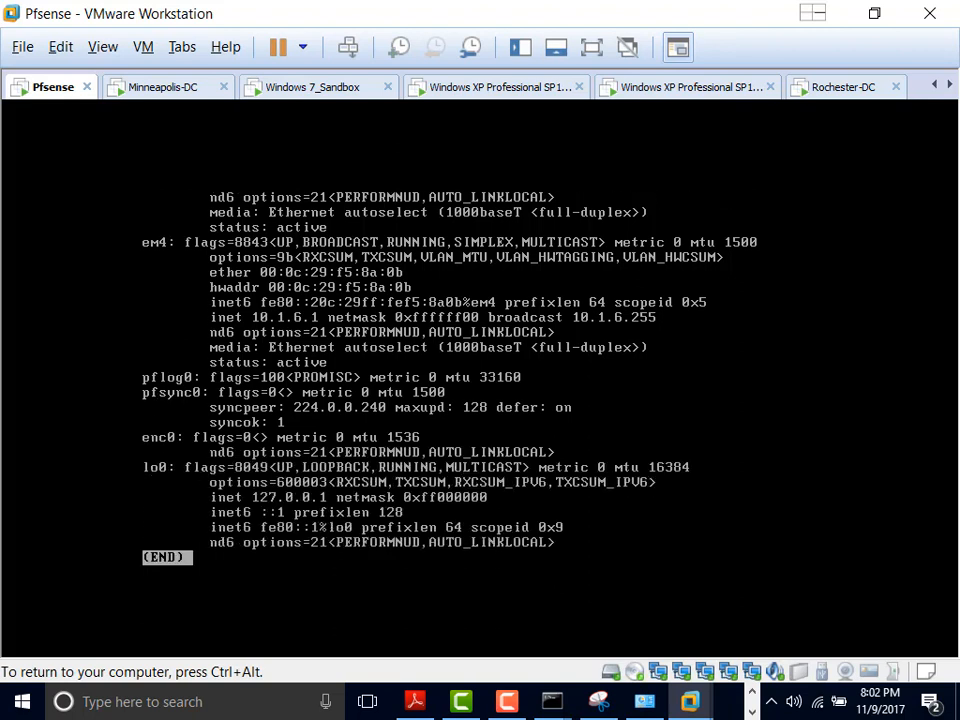
pyautogui.press('q')
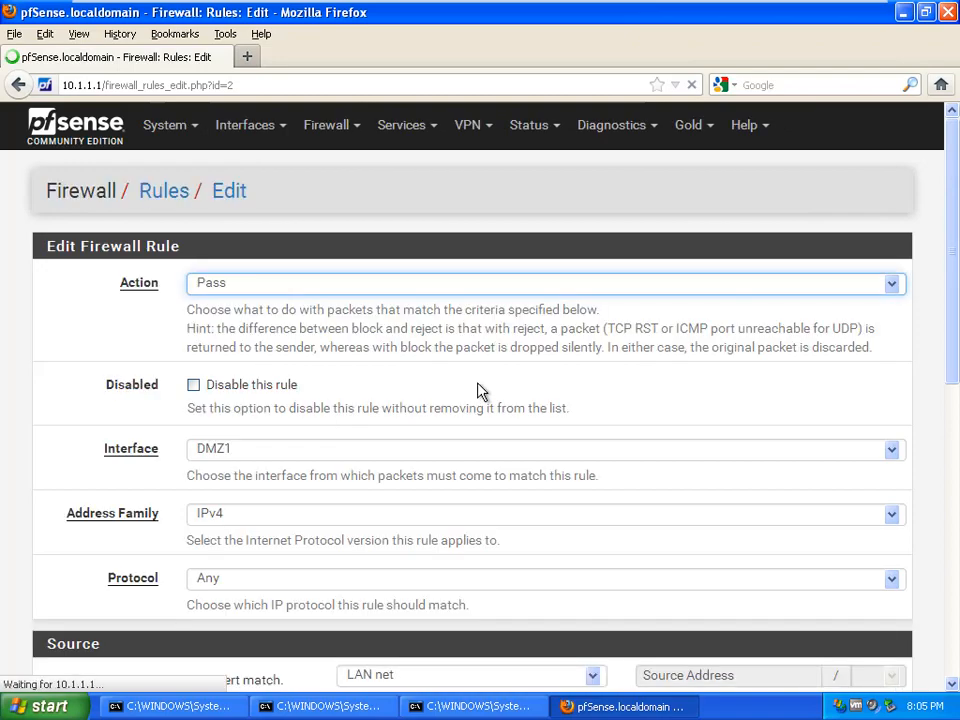
# Step: Change the DMZ1 allow-LAN rule's source from LAN net to any and save it
pyautogui.moveTo(951, 321); pyautogui.dragTo(932, 501)
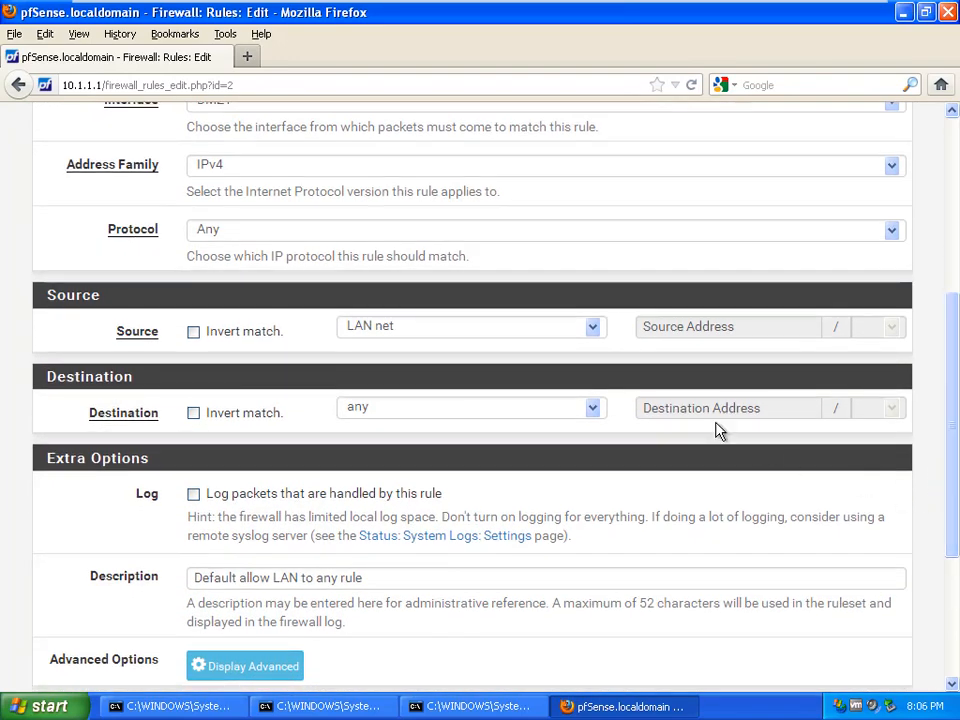
pyautogui.click(593, 330)
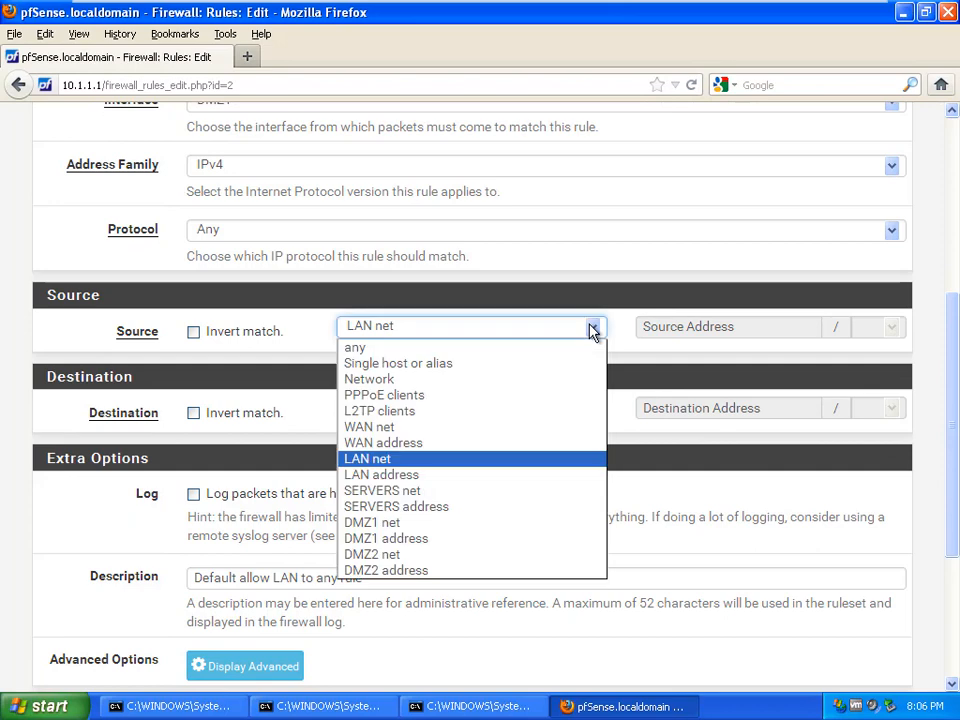
pyautogui.click(518, 348)
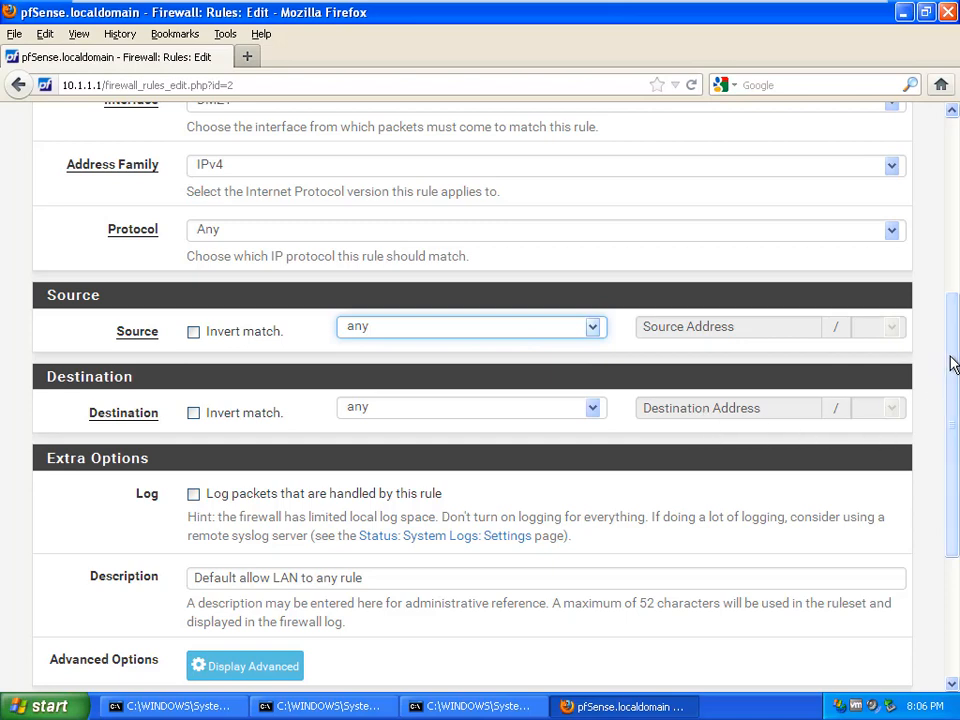
pyautogui.moveTo(953, 365); pyautogui.dragTo(952, 496)
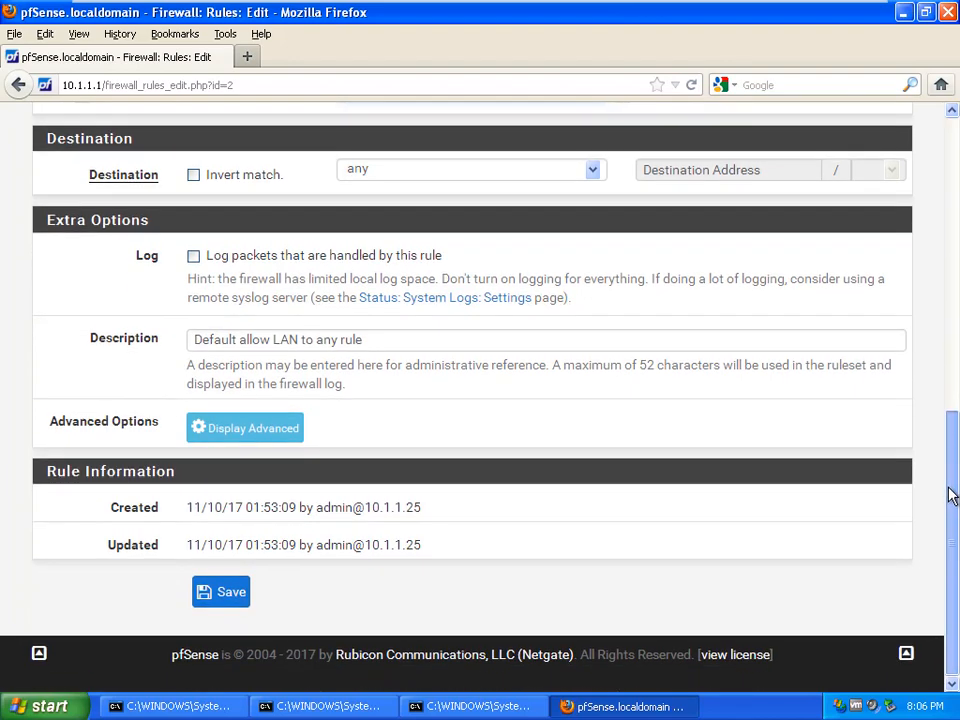
pyautogui.click(216, 600)
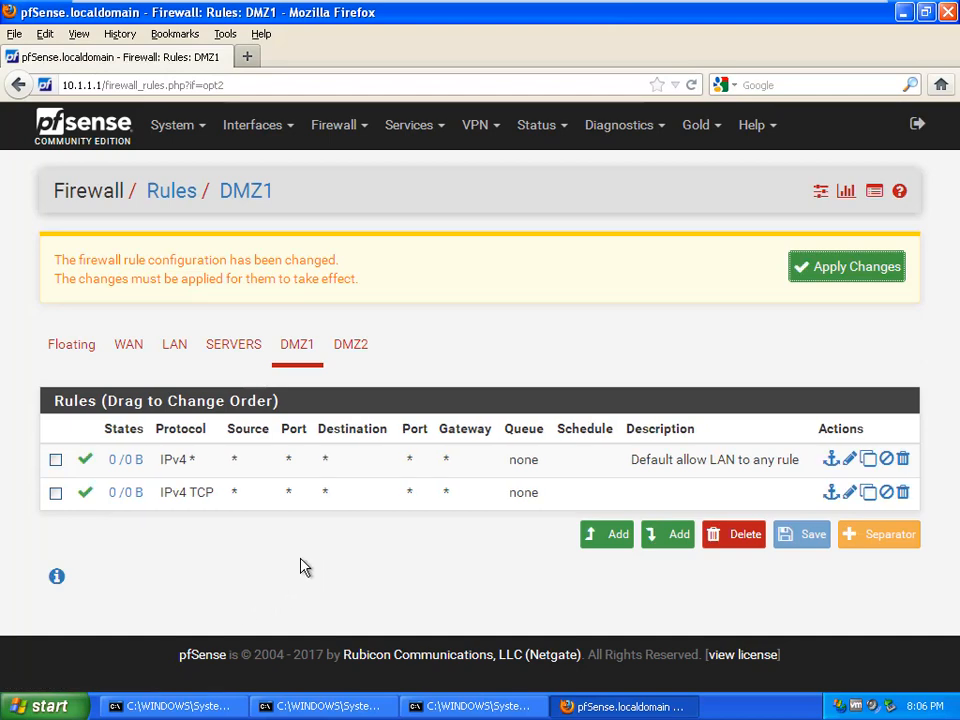
# Step: Switch the second DMZ1 rule's protocol from TCP to Any and save it
pyautogui.moveTo(130, 501)
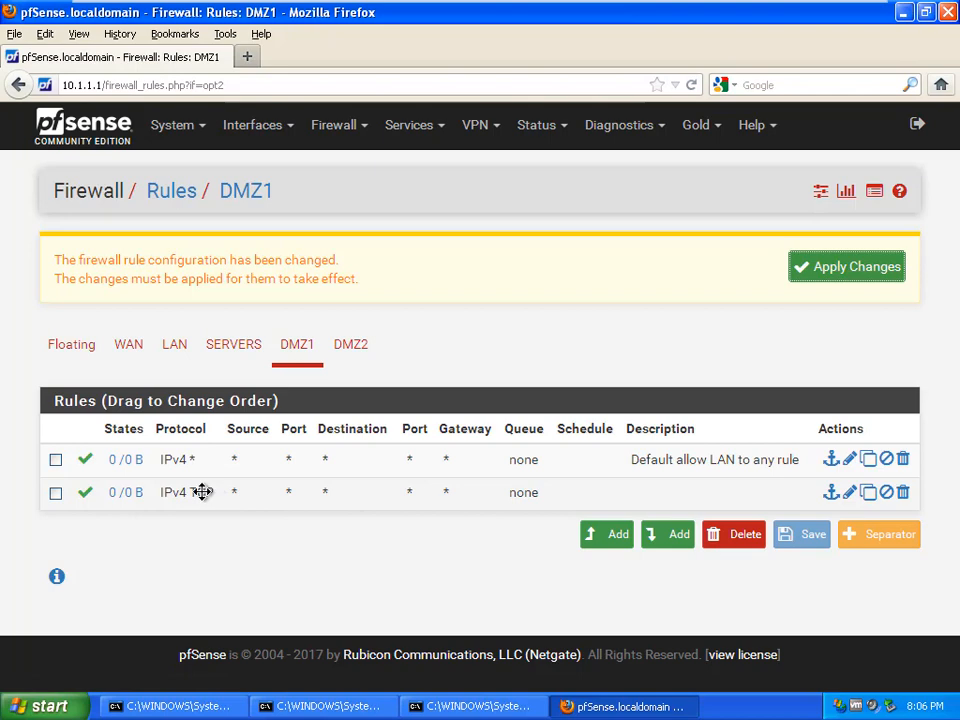
pyautogui.doubleClick(201, 491)
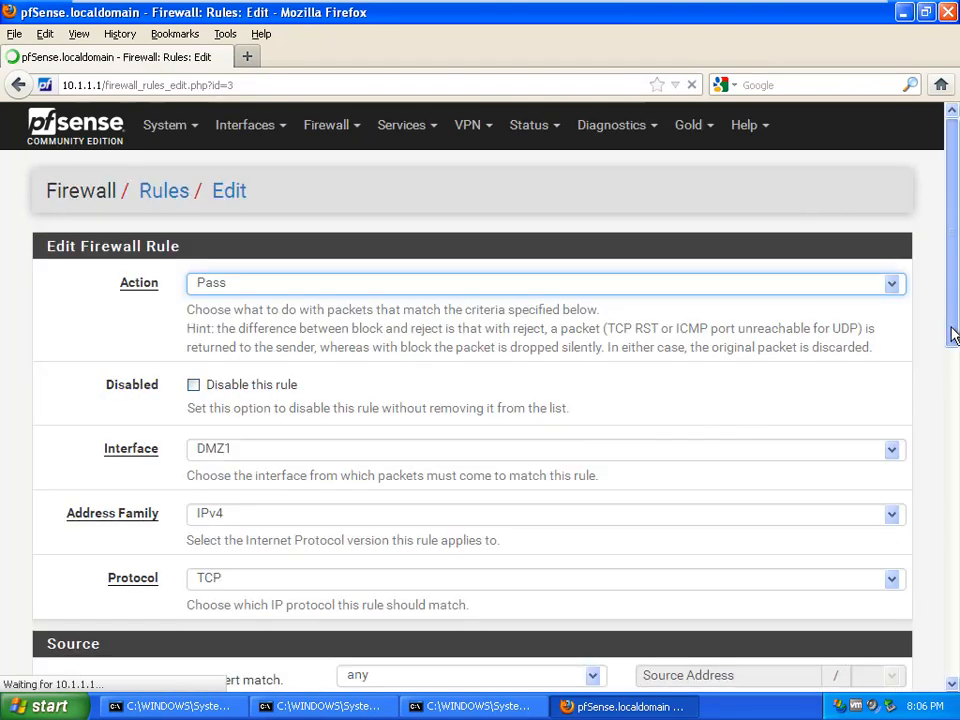
pyautogui.moveTo(953, 332); pyautogui.dragTo(953, 433)
pyautogui.click(892, 349)
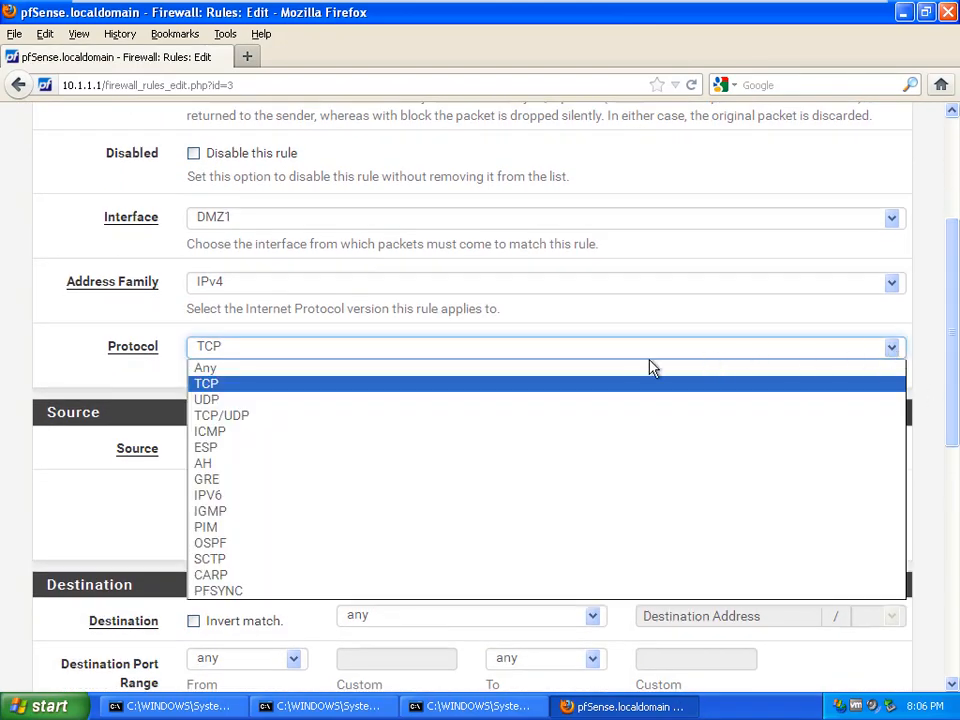
pyautogui.click(620, 378)
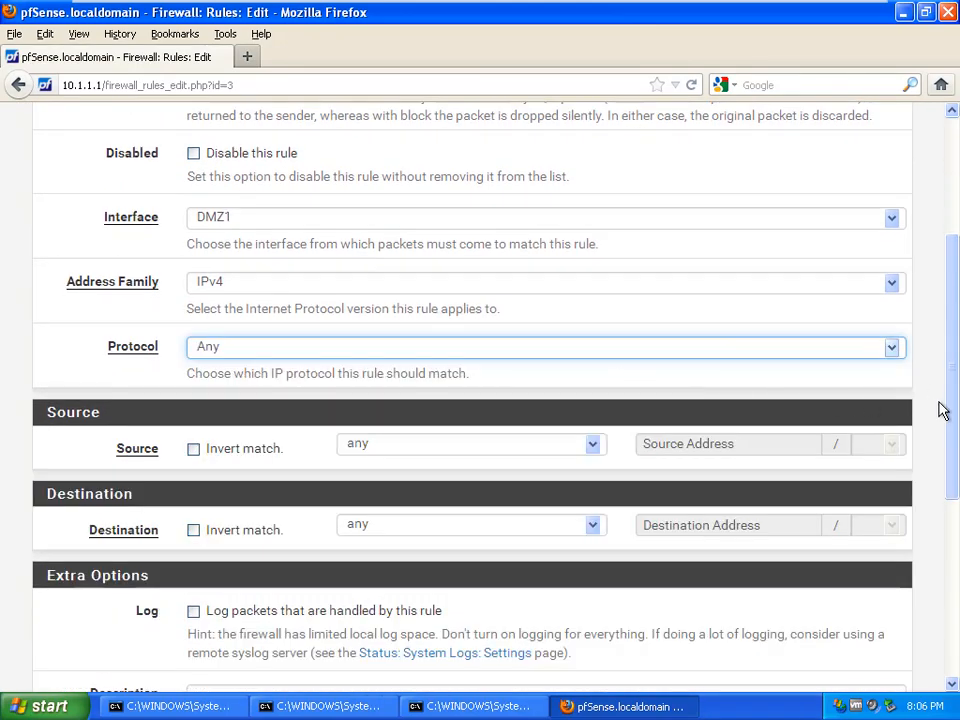
pyautogui.moveTo(943, 407); pyautogui.dragTo(928, 640)
pyautogui.click(238, 595)
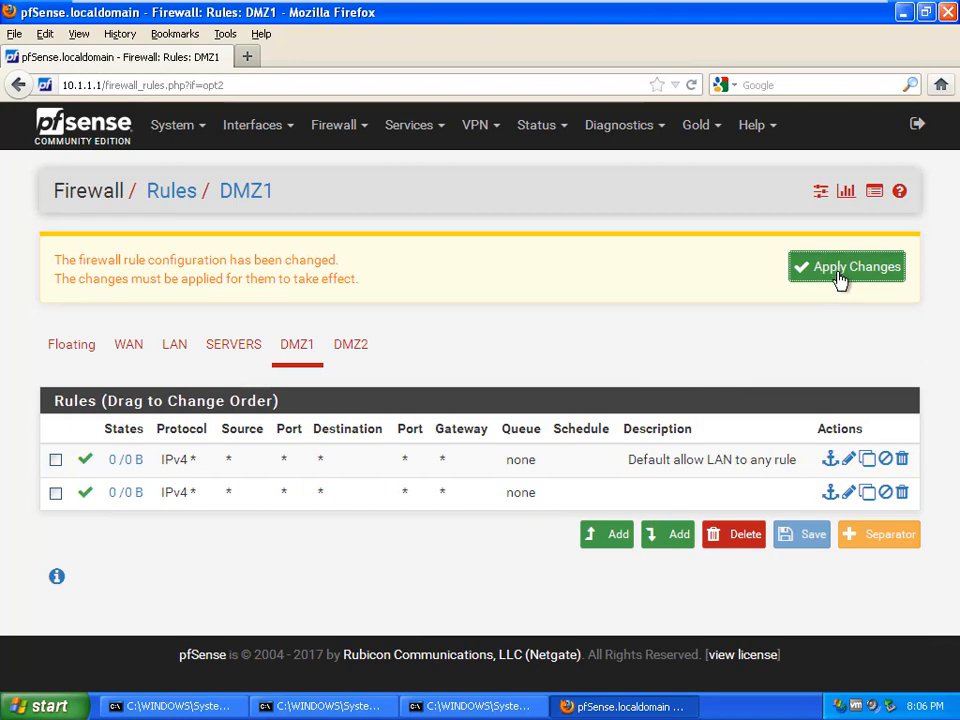
# Step: Apply the pending firewall rule changes and exit full screen
pyautogui.click(792, 276)
pyautogui.moveTo(760, 2)
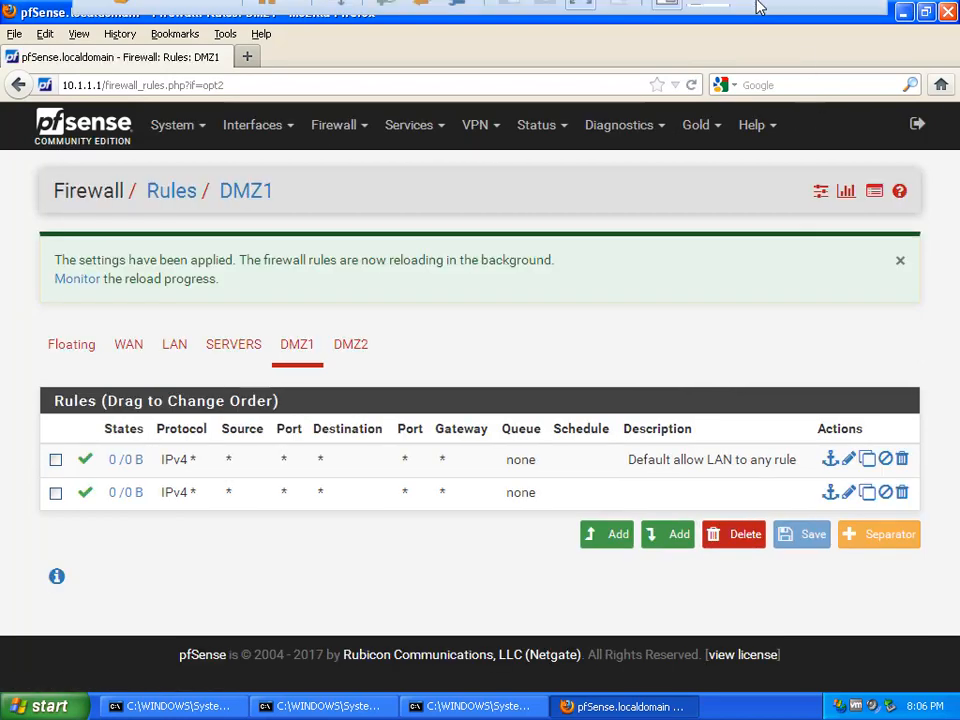
pyautogui.click(831, 16)
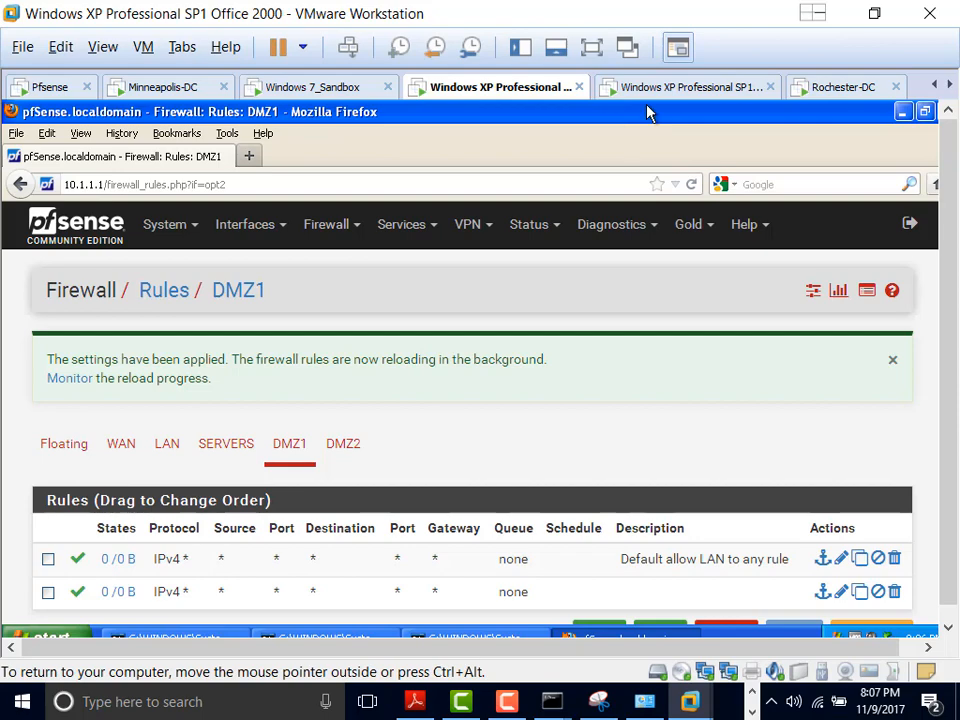
# Step: Check the Office 2003 XP ping to 10.1.5.1 replies, then return full screen to the Office 2000 VM
pyautogui.click(636, 86)
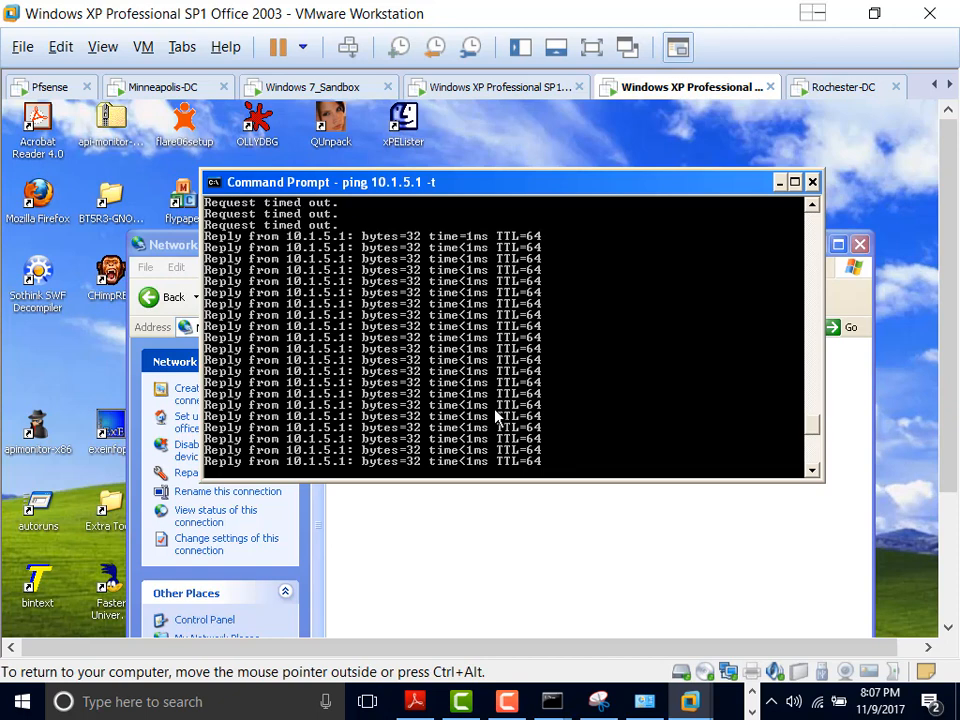
pyautogui.click(493, 90)
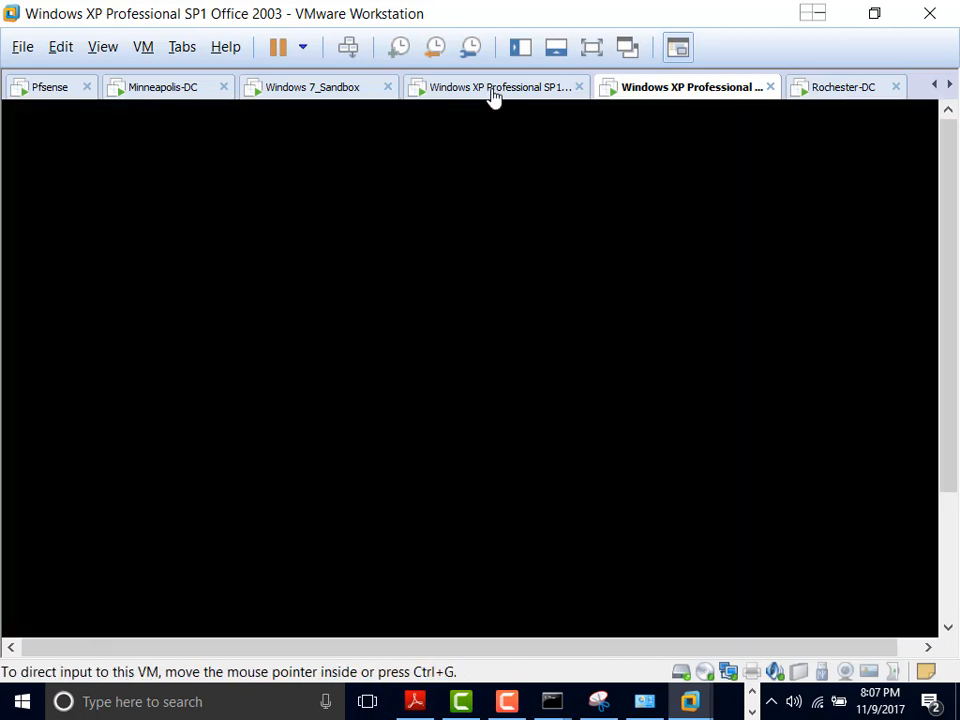
pyautogui.click(591, 50)
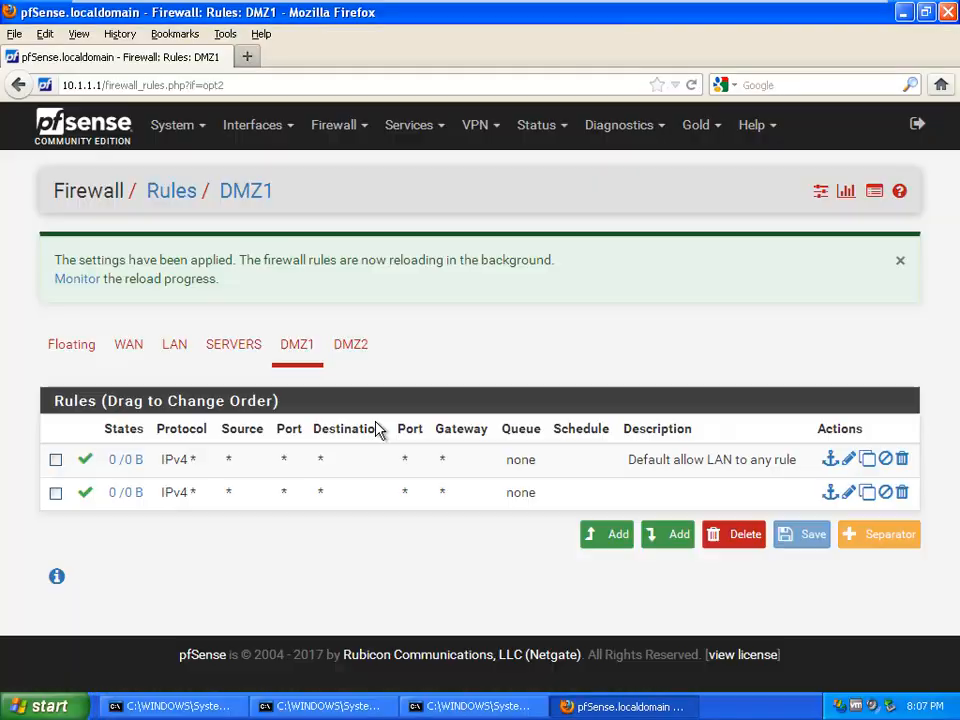
# Step: Limit DMZ1's top 'Default allow LAN to any rule' to ICMP, save and apply, then show DMZ2 rules
pyautogui.doubleClick(186, 460)
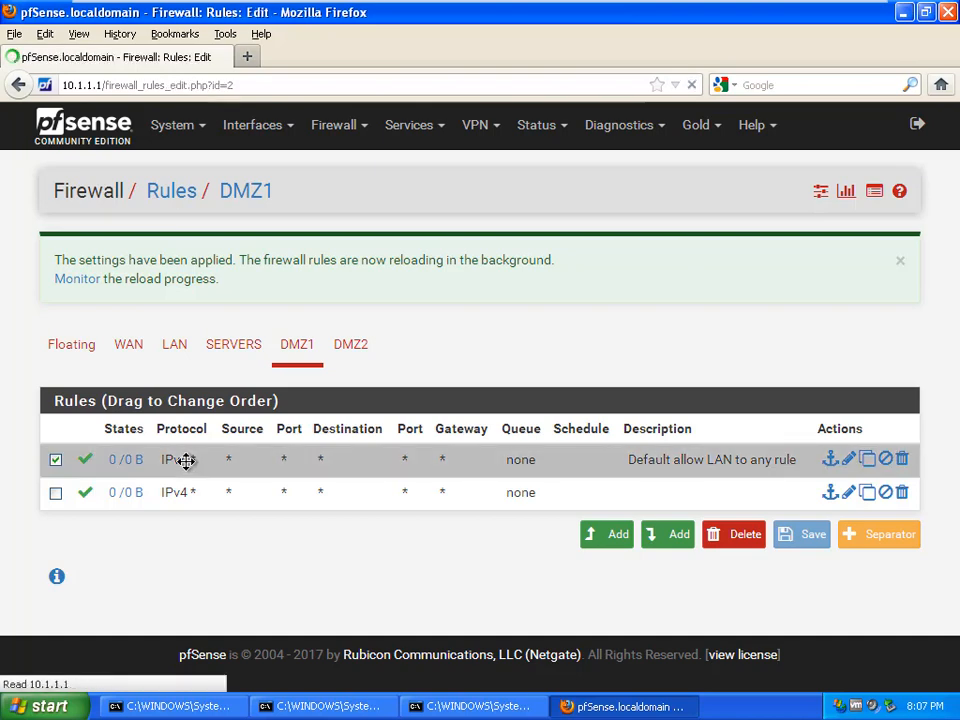
pyautogui.scroll(-2, 290, 455)
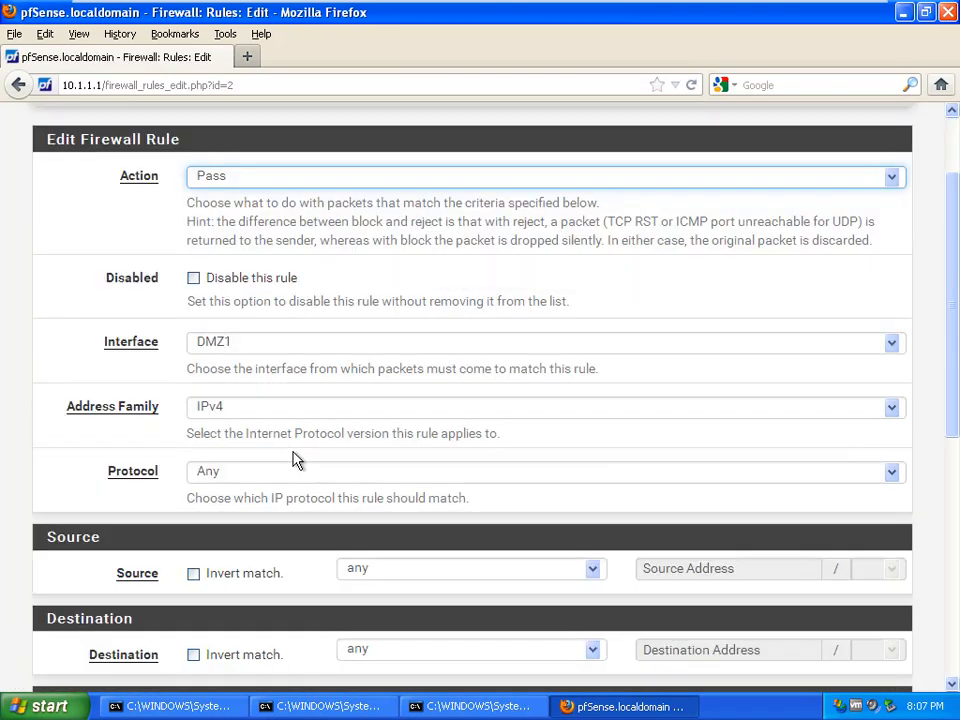
pyautogui.scroll(-2, 296, 460)
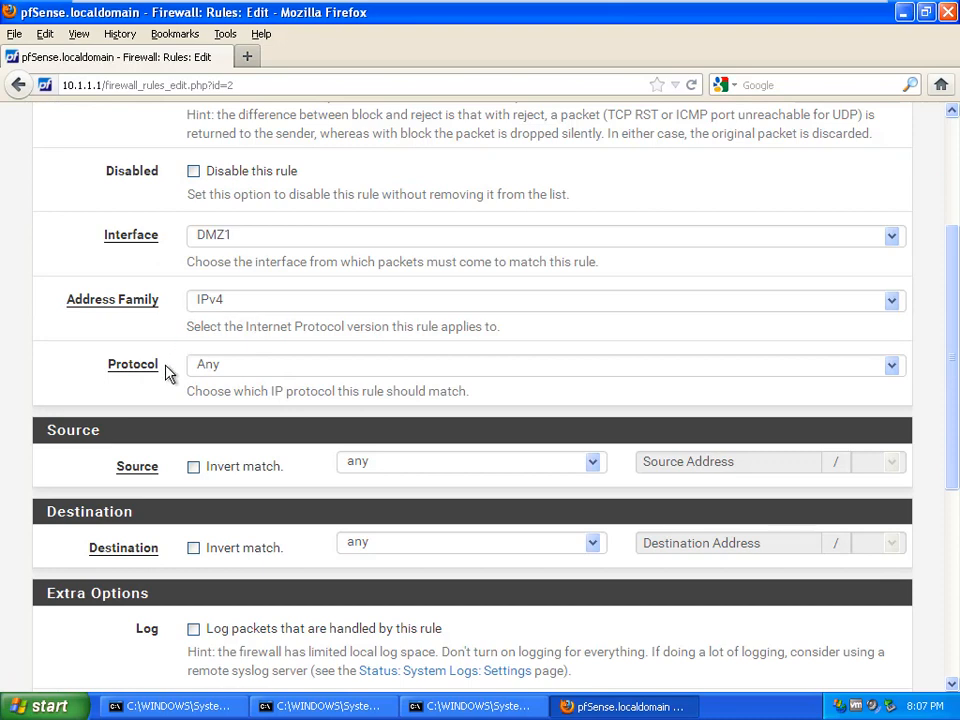
pyautogui.click(357, 366)
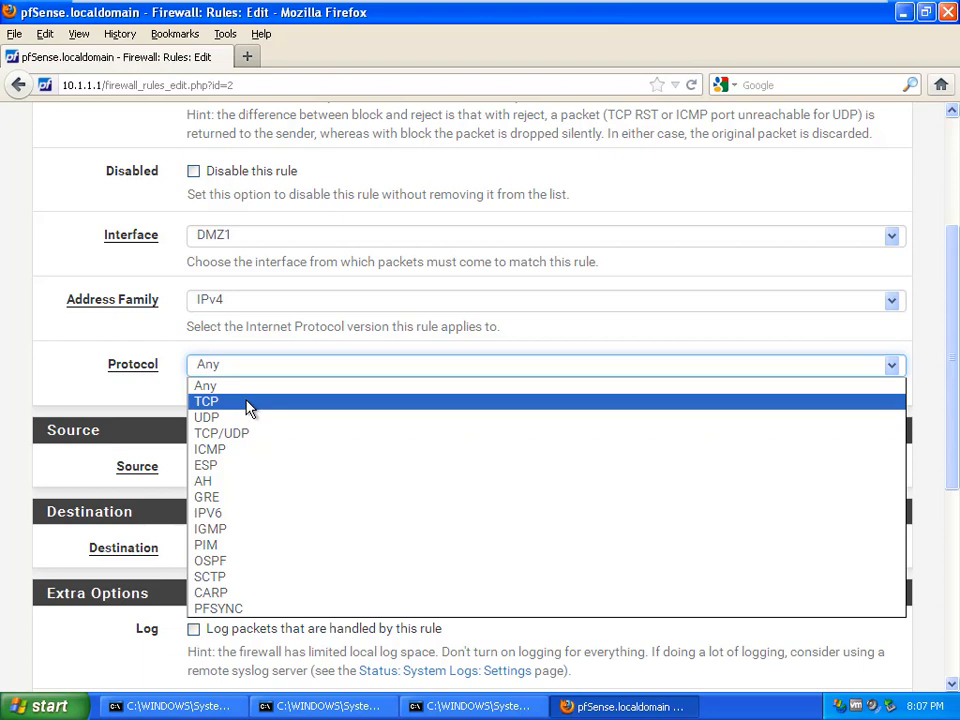
pyautogui.click(241, 455)
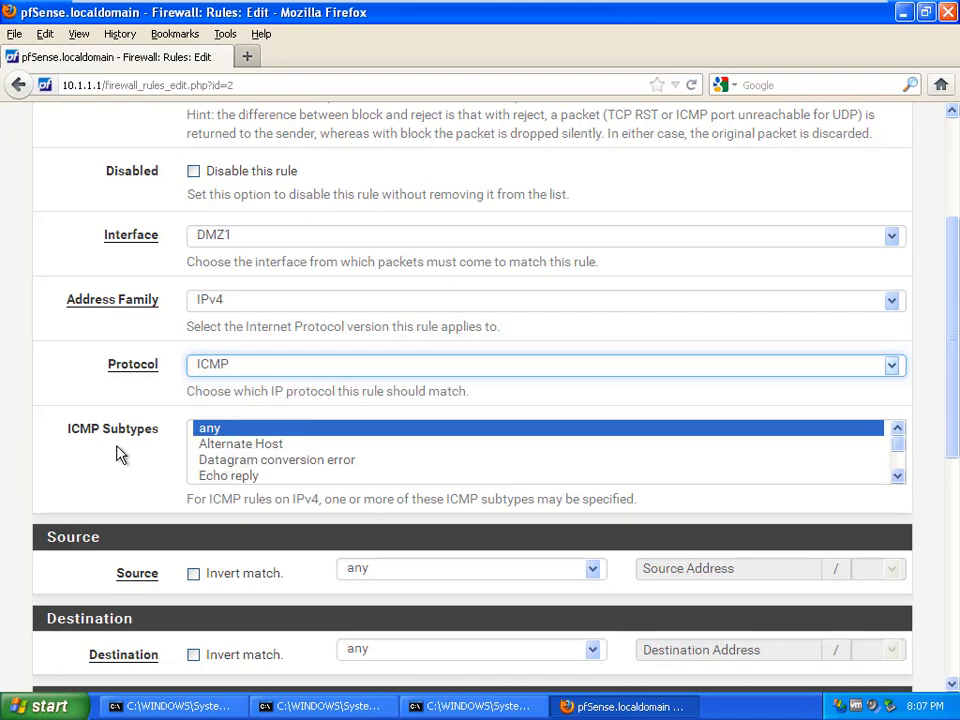
pyautogui.scroll(-8, 147, 517)
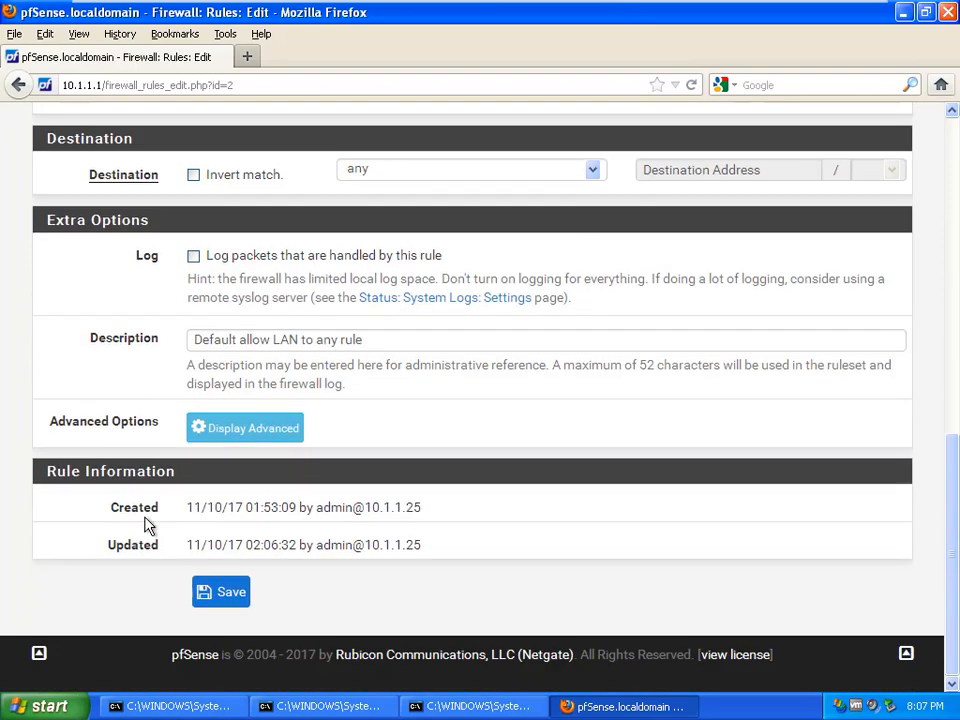
pyautogui.click(233, 598)
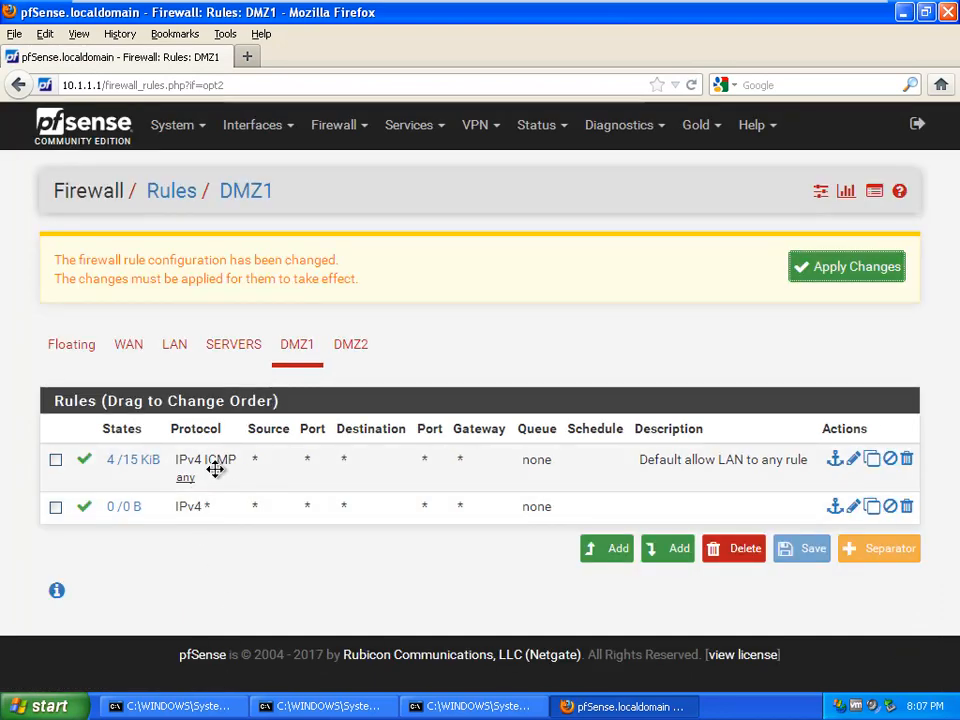
pyautogui.click(857, 266)
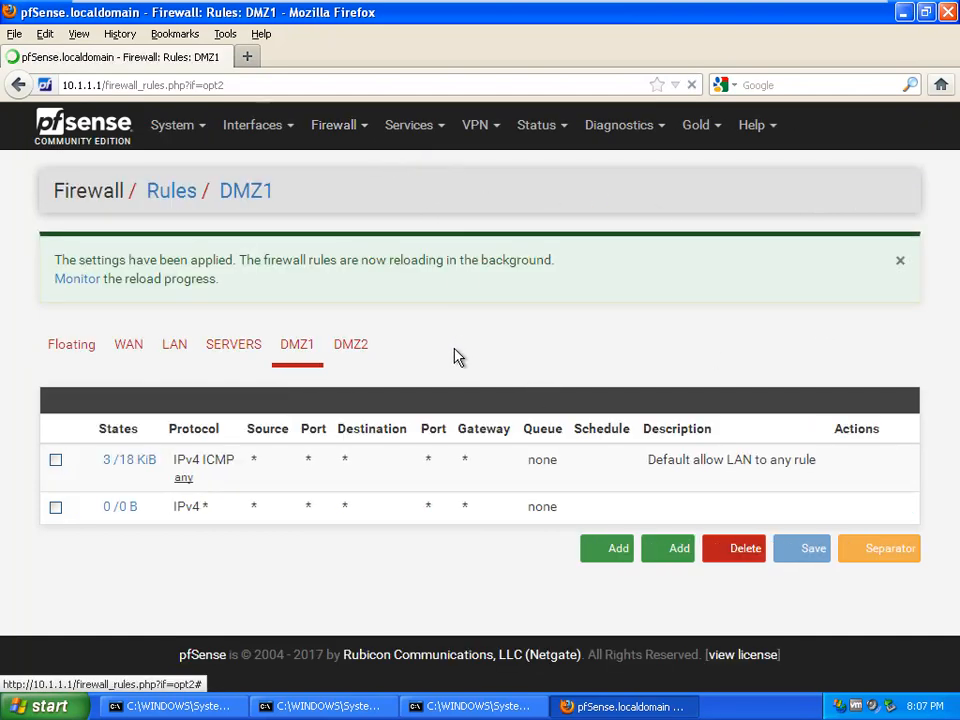
pyautogui.click(352, 348)
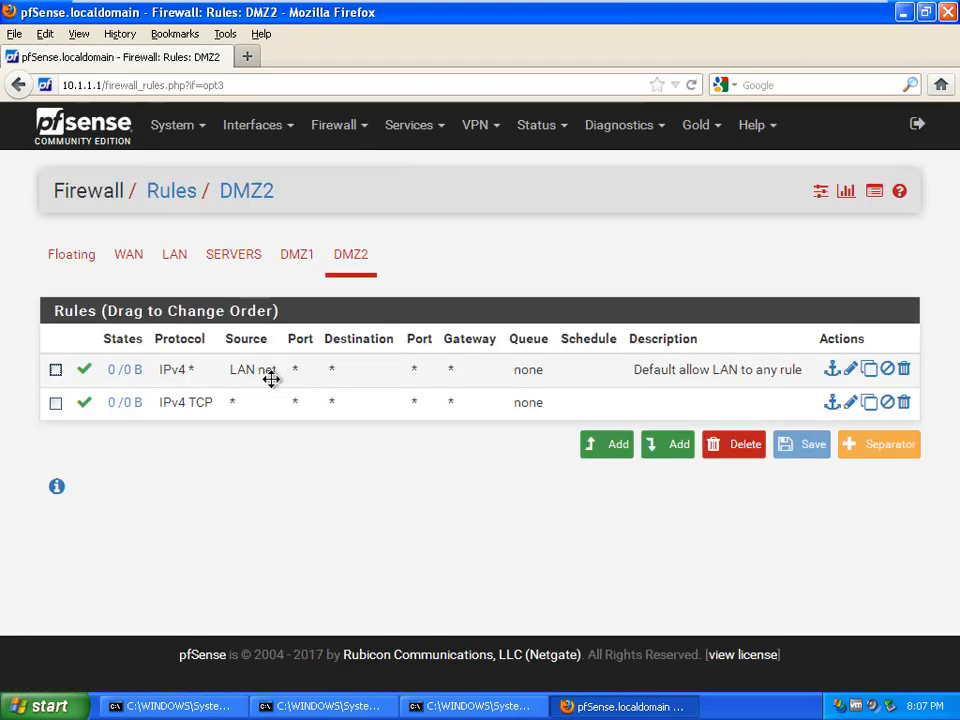
# Step: Set the second DMZ2 rule's protocol from TCP to Any, save and apply it, then leave full screen
pyautogui.doubleClick(210, 402)
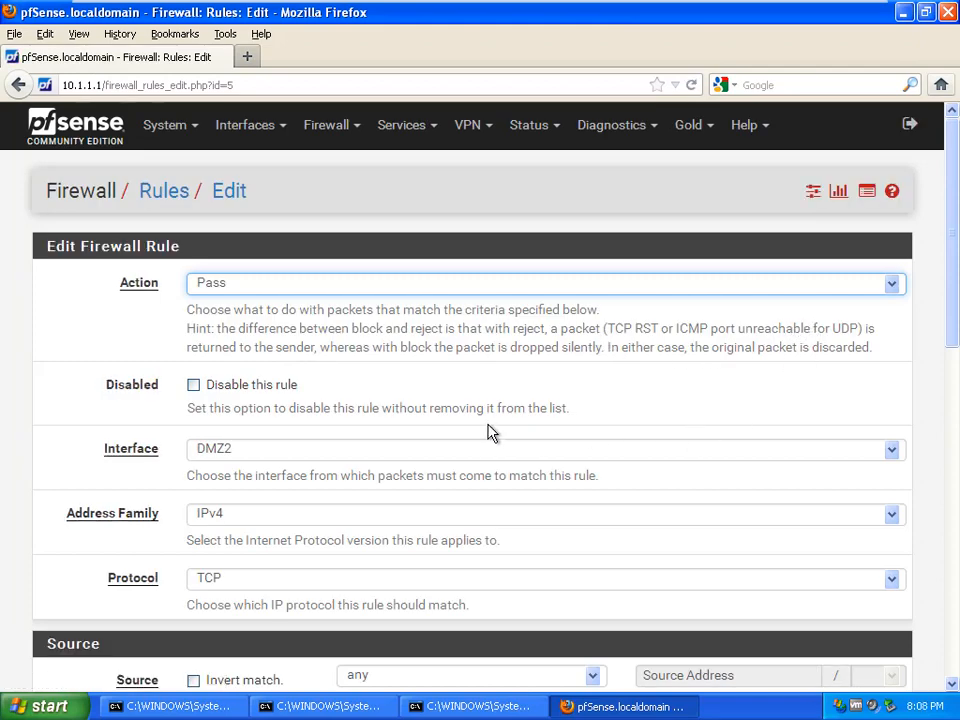
pyautogui.scroll(-3, 476, 433)
pyautogui.click(636, 369)
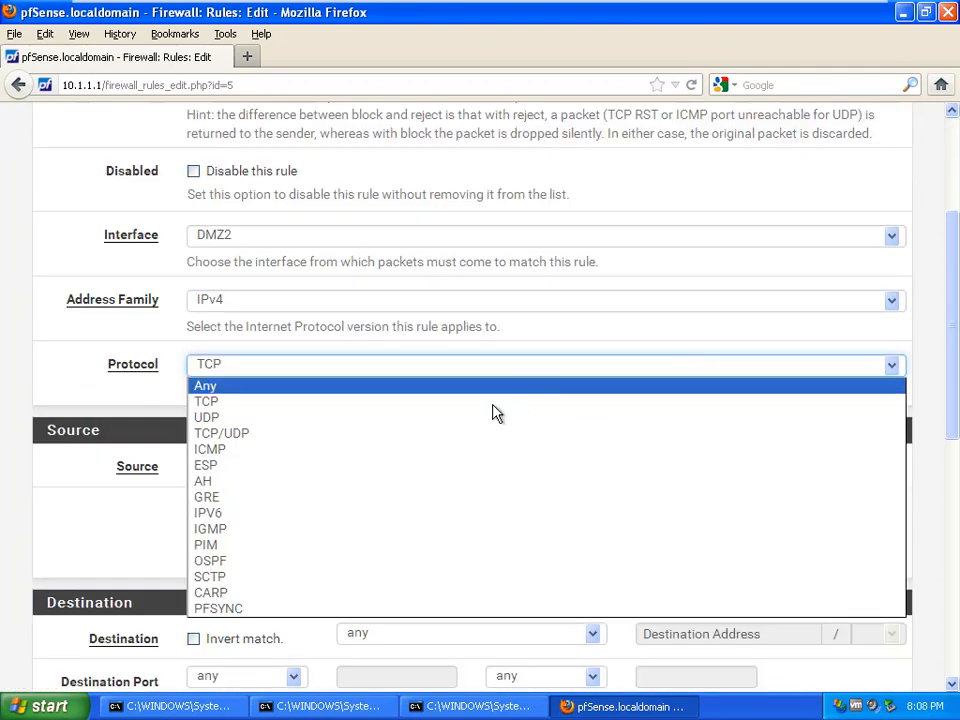
pyautogui.click(391, 387)
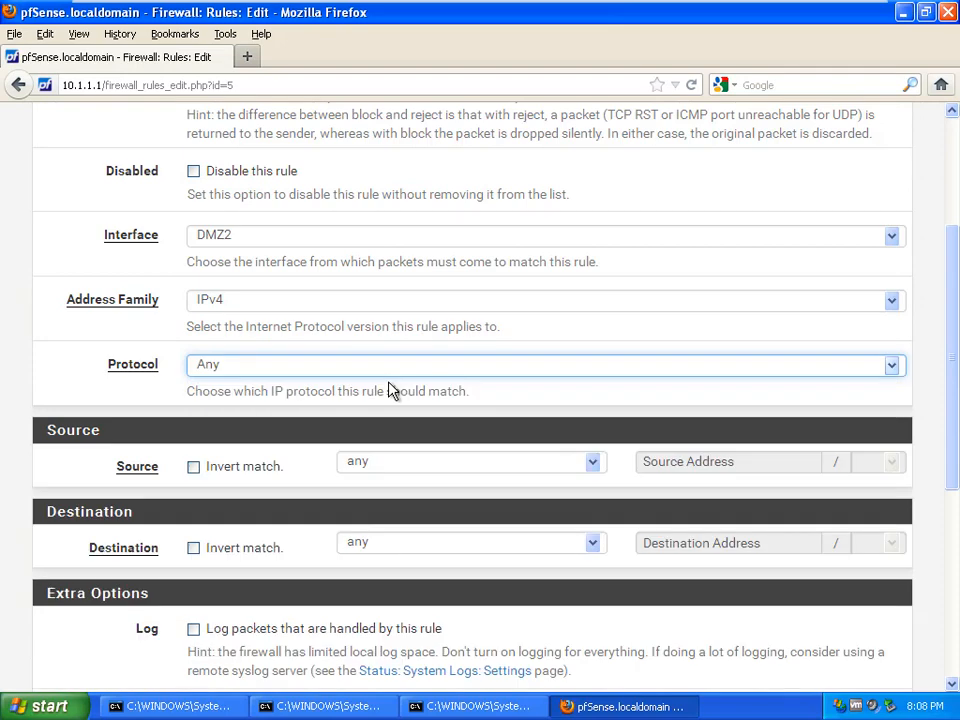
pyautogui.scroll(-3, 160, 368)
pyautogui.scroll(-2, 160, 375)
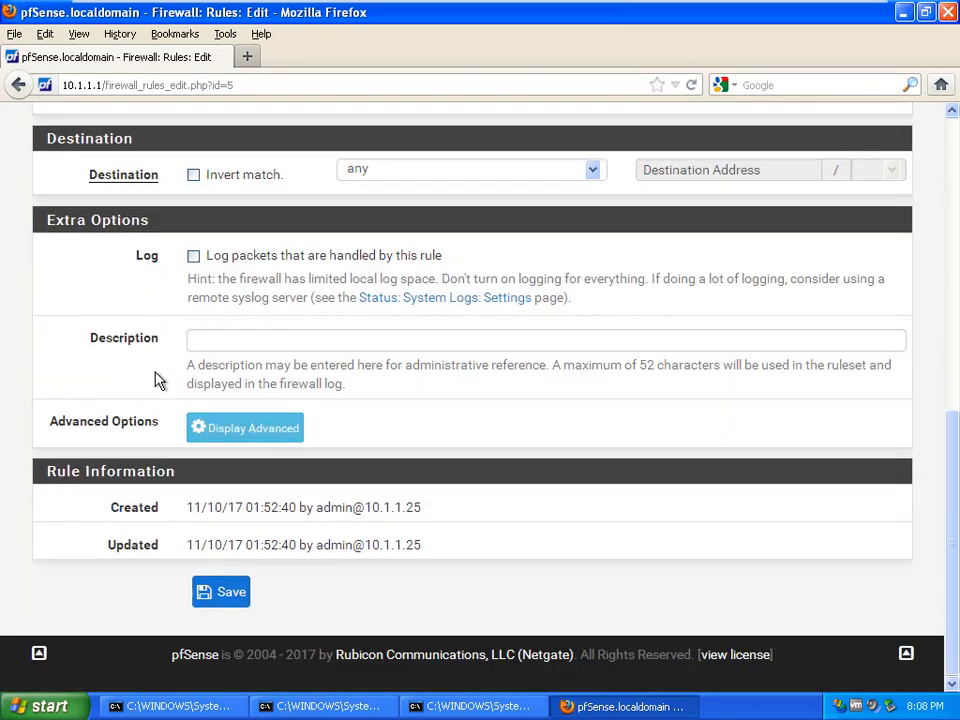
pyautogui.click(226, 590)
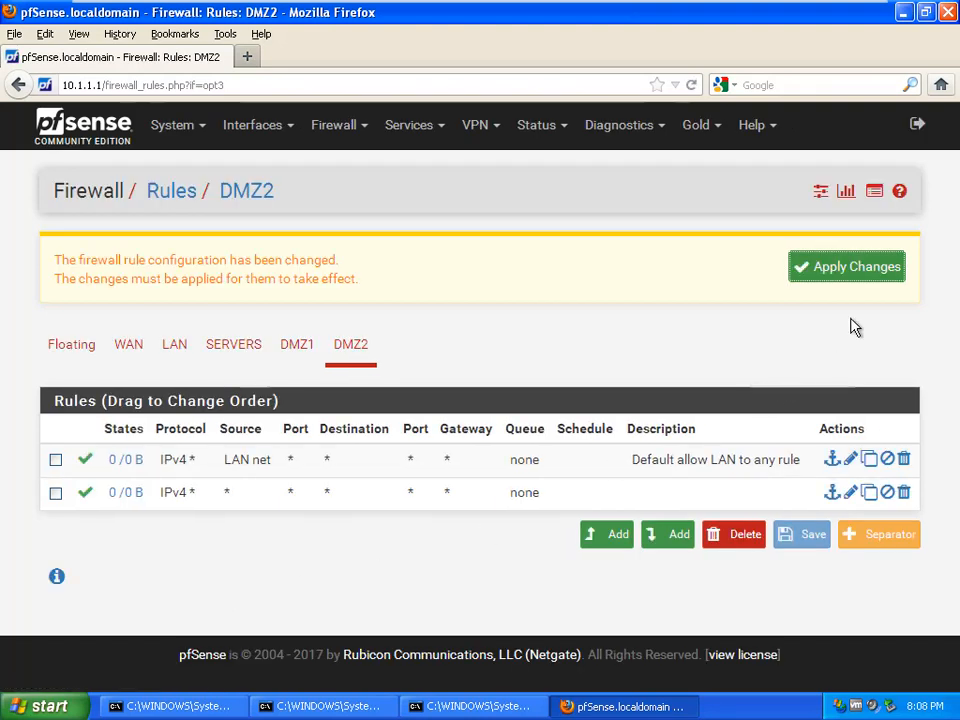
pyautogui.click(855, 270)
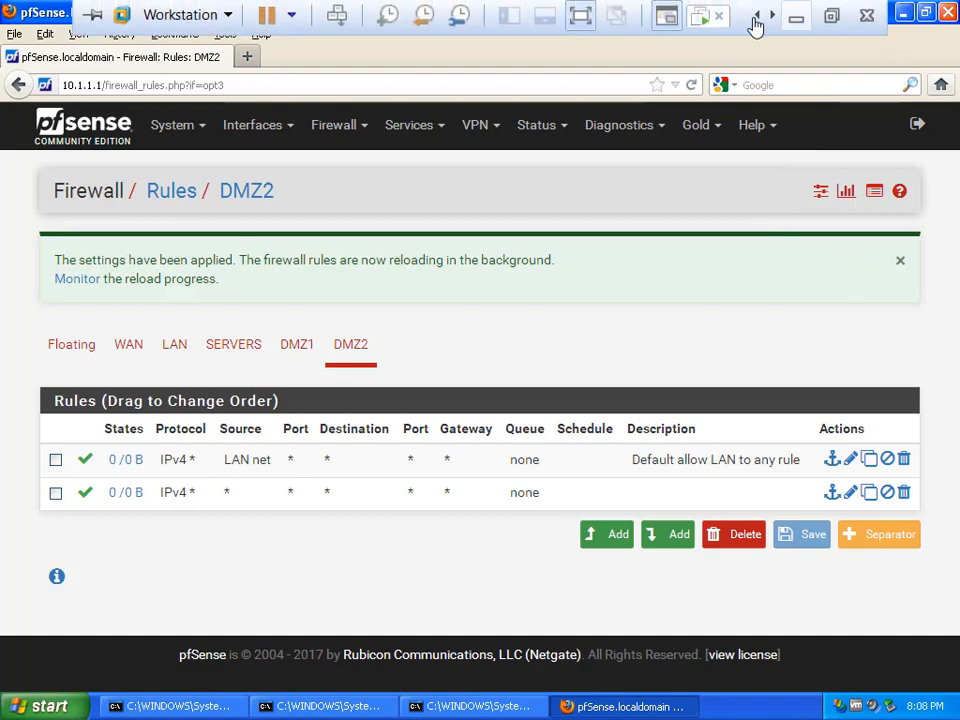
pyautogui.click(756, 21)
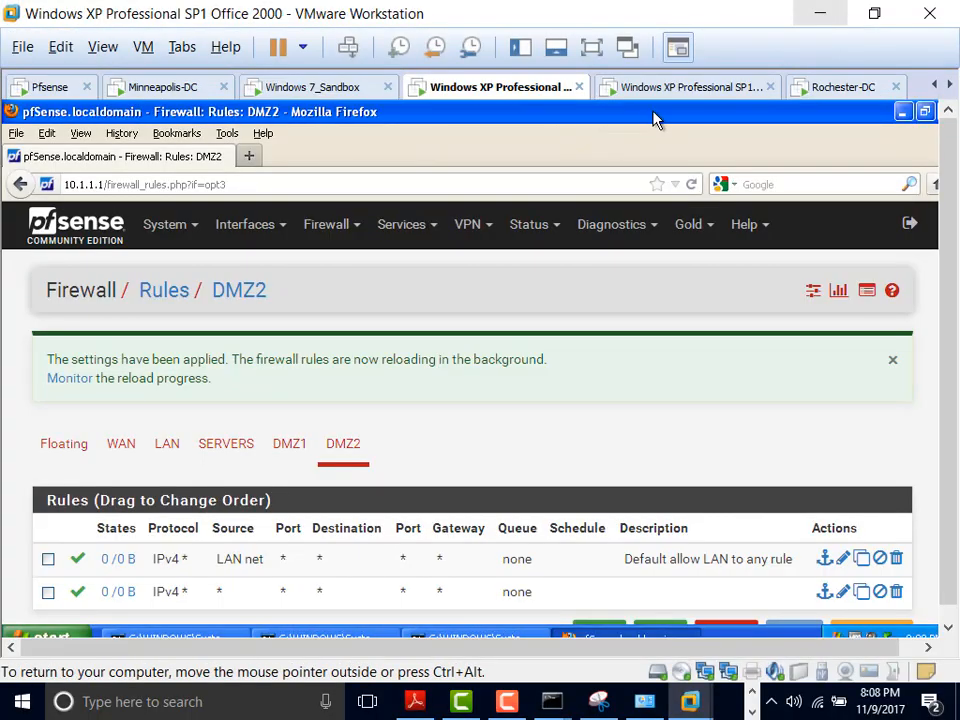
# Step: Move Rochester-DC's network adapter from the Clinets segment to LAN segment DMZ 2
pyautogui.click(673, 92)
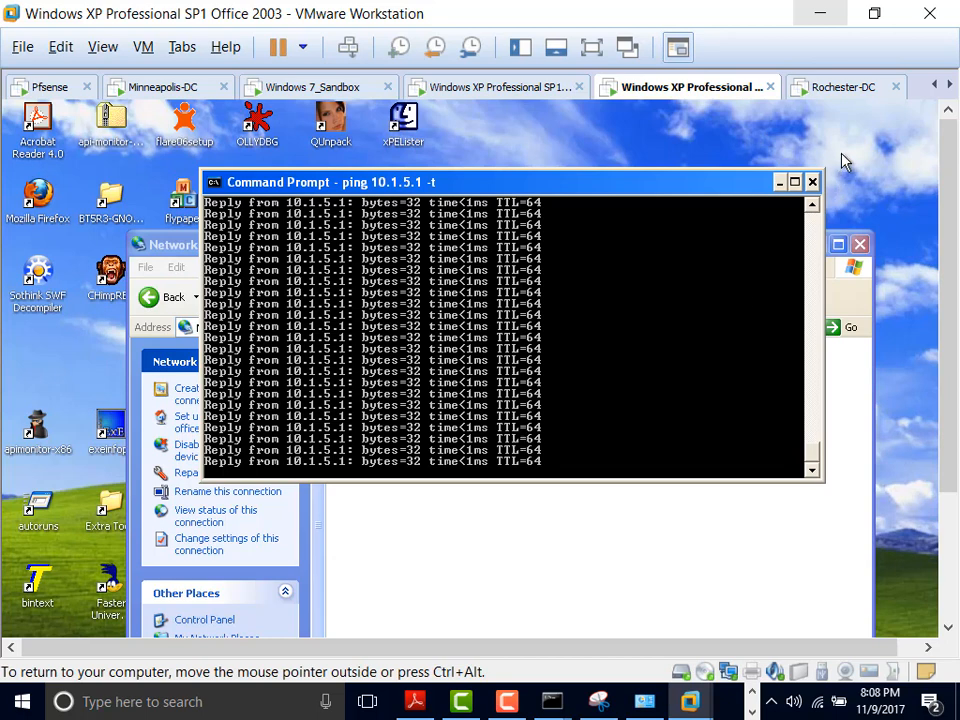
pyautogui.click(852, 90)
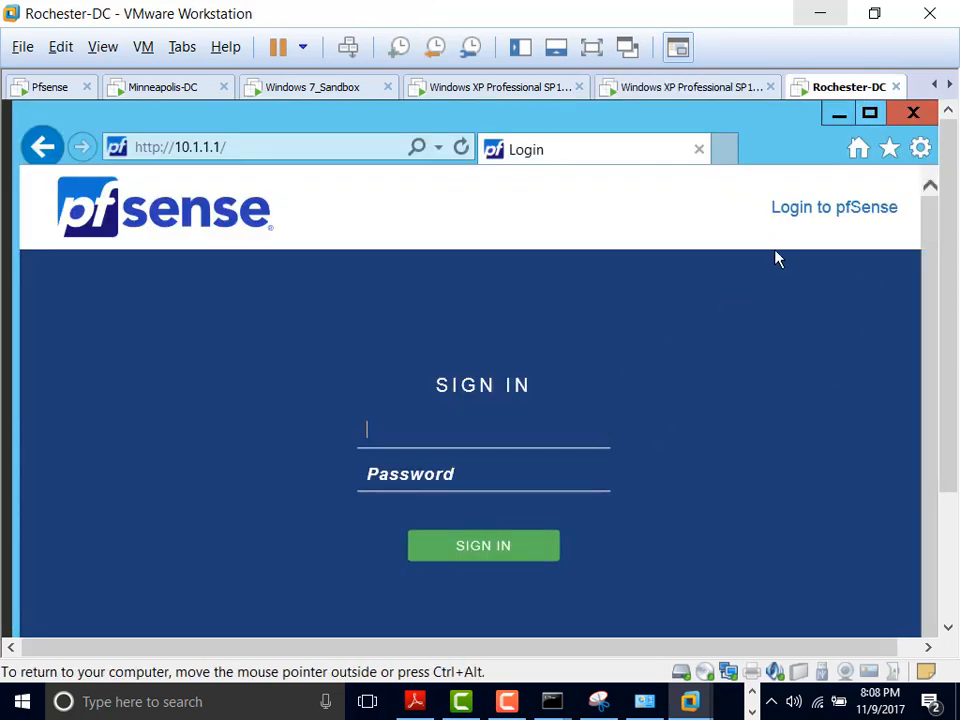
pyautogui.click(874, 14)
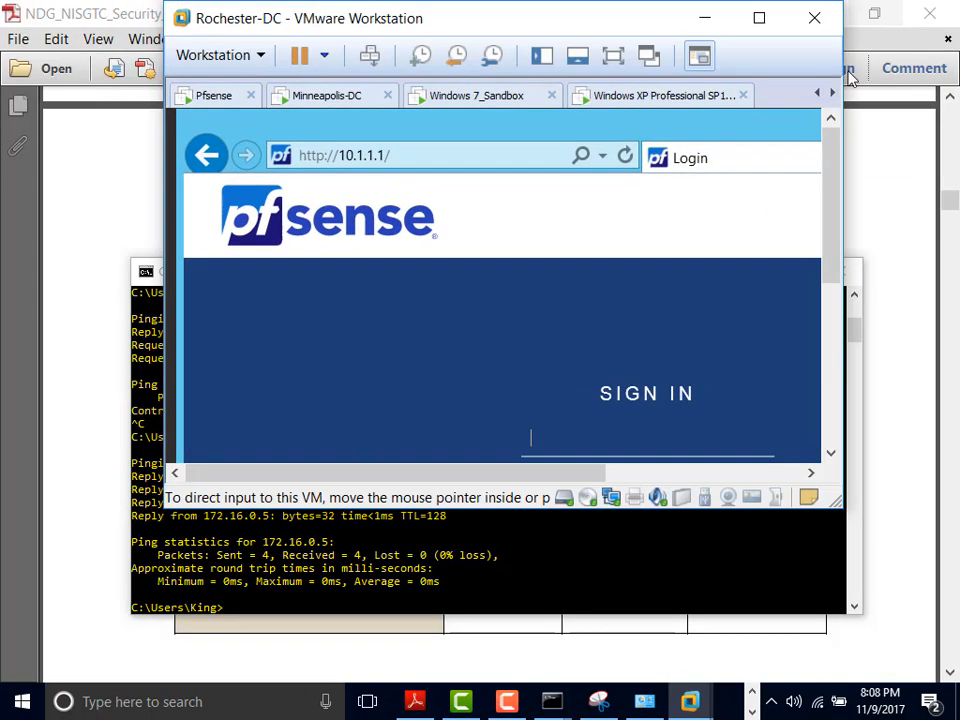
pyautogui.doubleClick(617, 502)
pyautogui.click(573, 386)
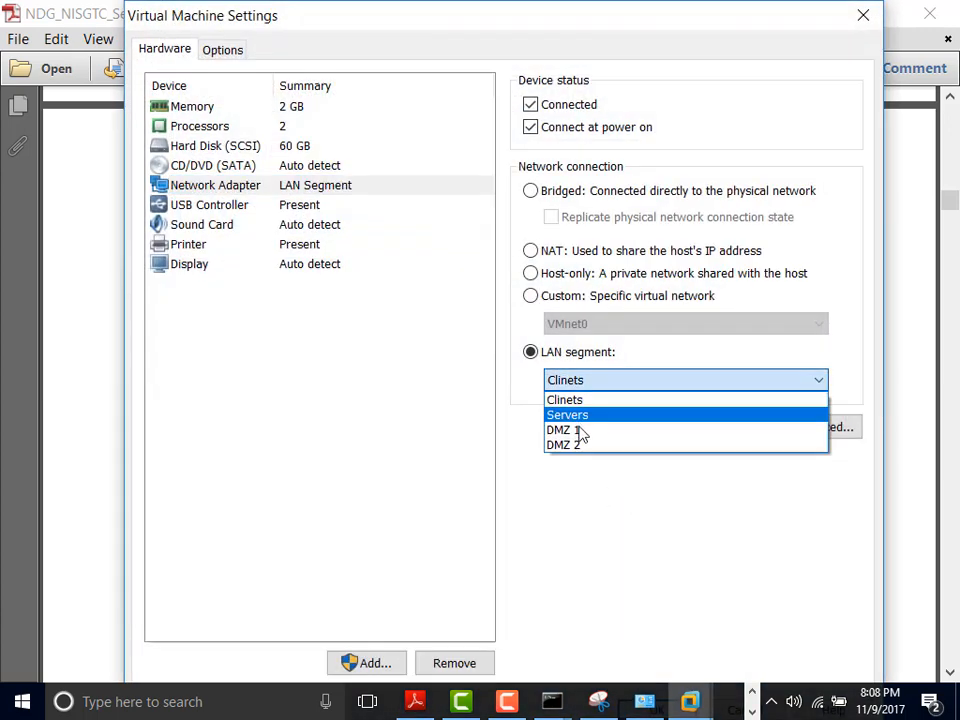
pyautogui.click(579, 450)
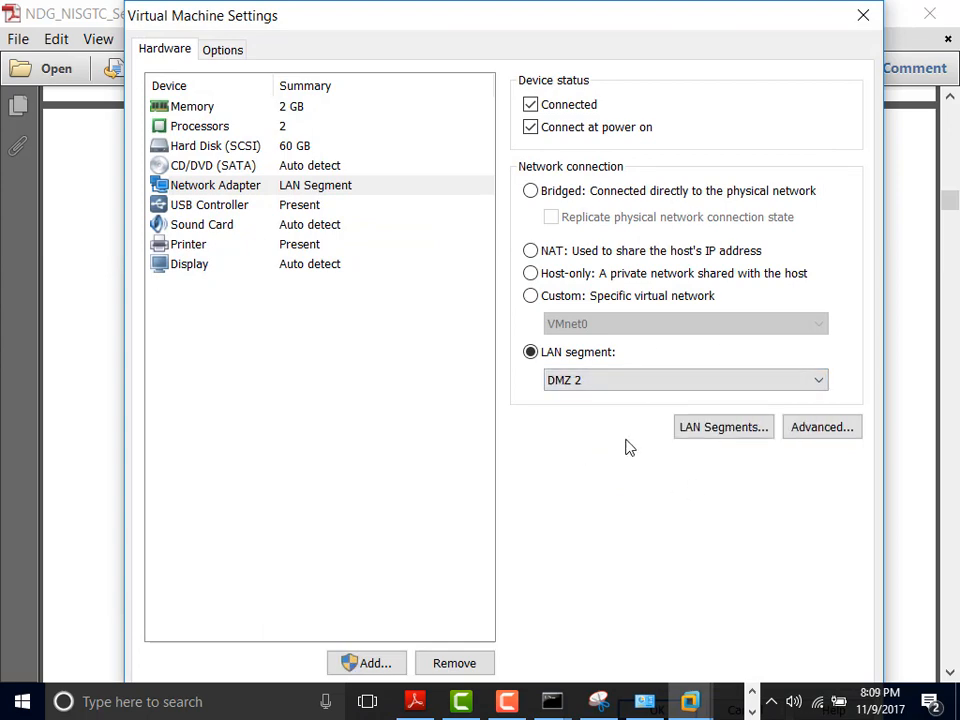
pyautogui.press('Return')
pyautogui.click(758, 18)
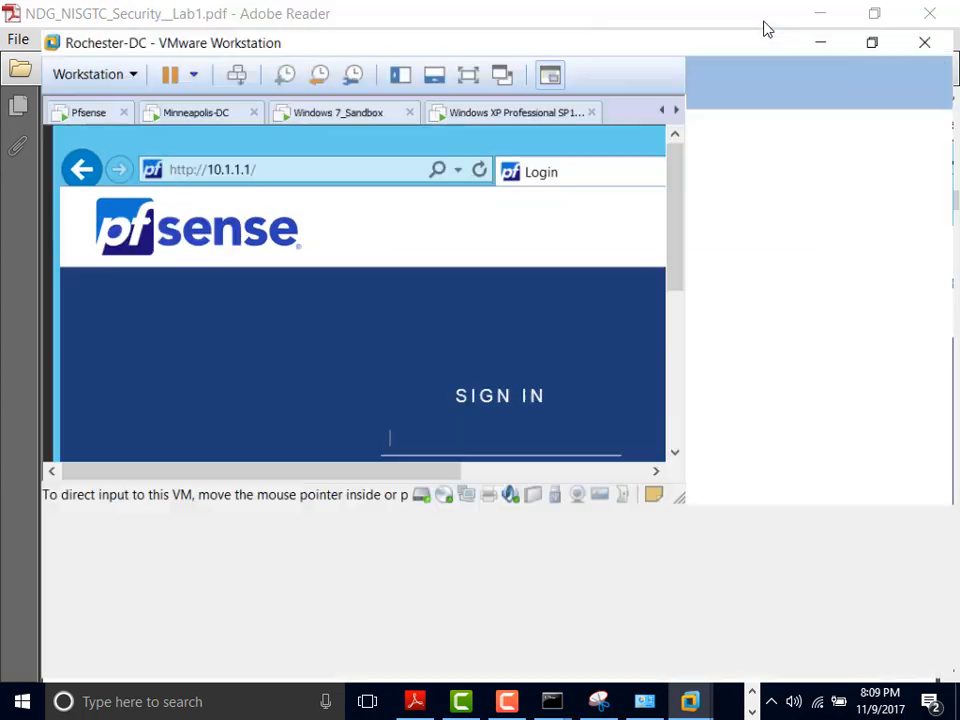
# Step: Open the IPv4 properties of Rochester-DC's Ethernet0 adapter
pyautogui.moveTo(946, 342); pyautogui.dragTo(953, 543)
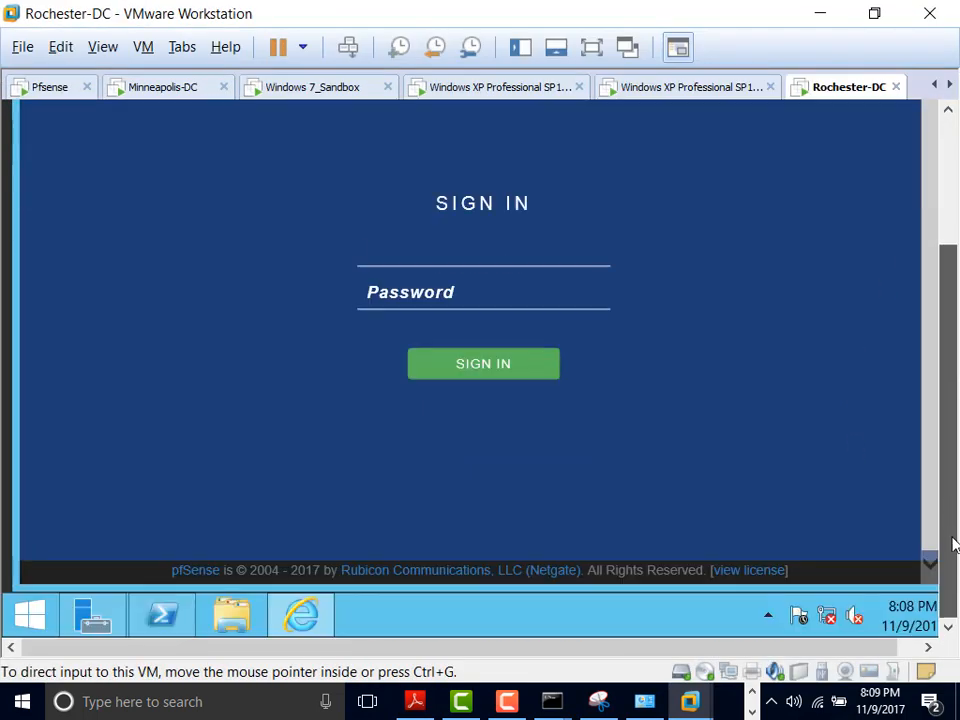
pyautogui.rightClick(829, 620)
pyautogui.click(790, 602)
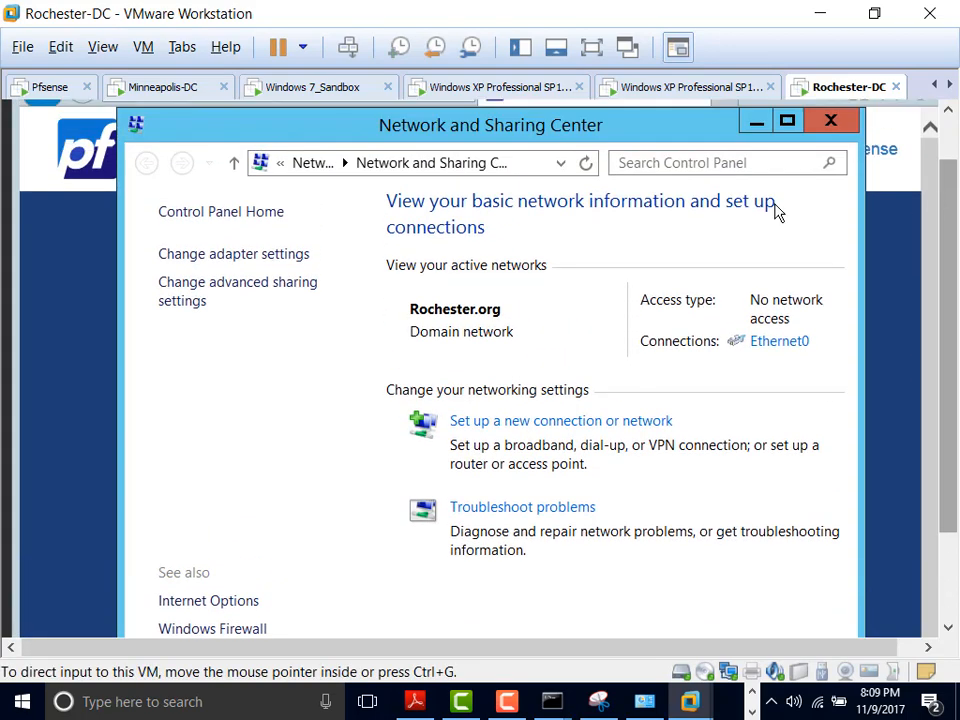
pyautogui.click(266, 255)
pyautogui.click(294, 313)
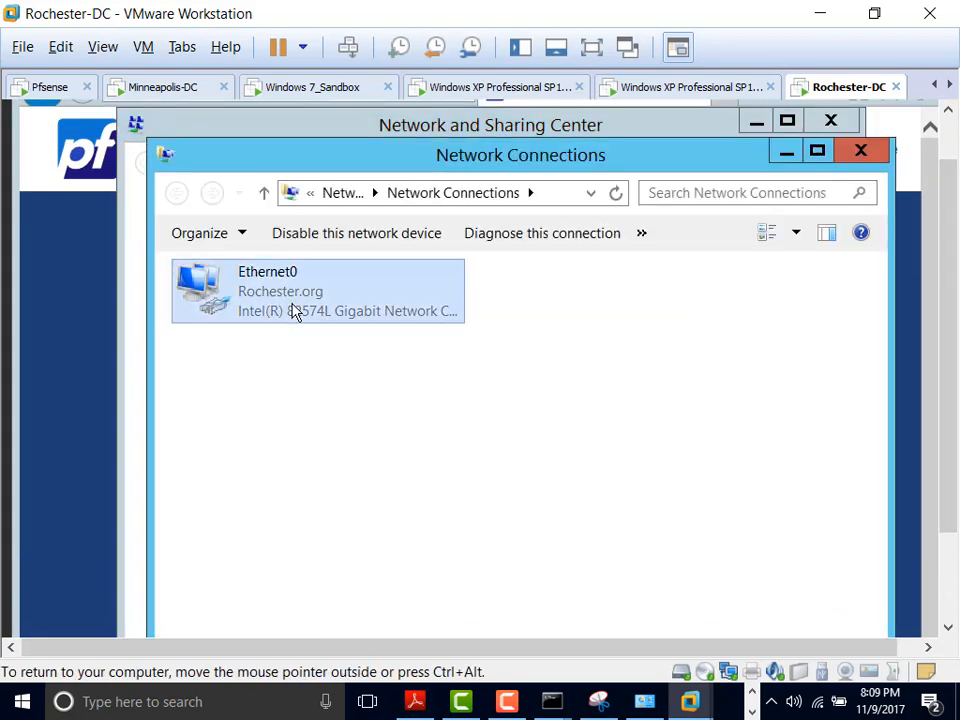
pyautogui.rightClick(294, 313)
pyautogui.click(378, 496)
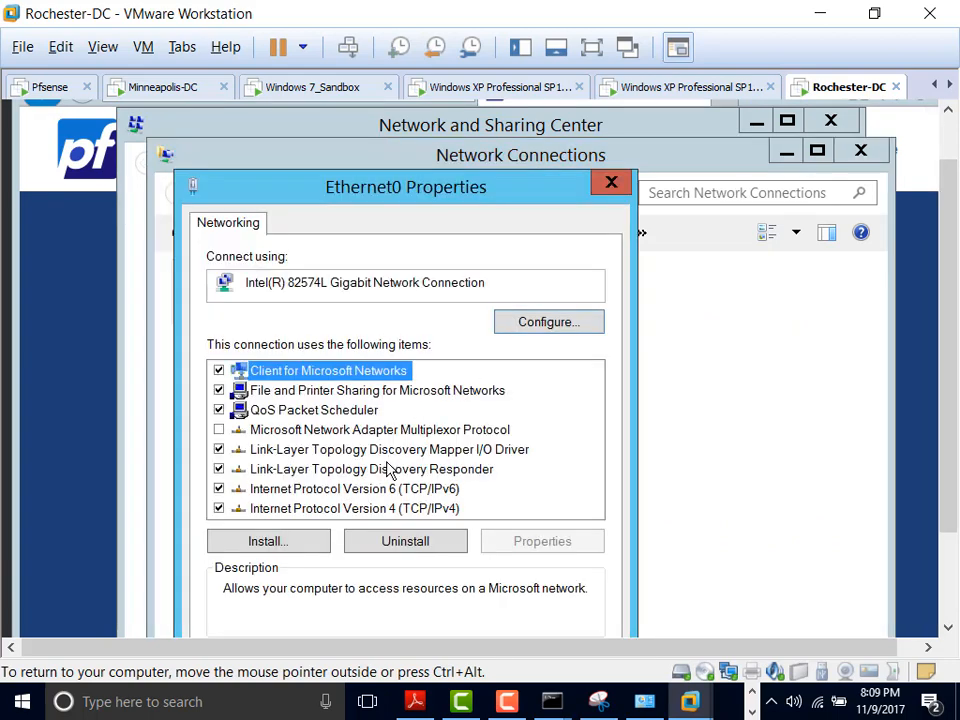
pyautogui.click(424, 508)
pyautogui.click(531, 541)
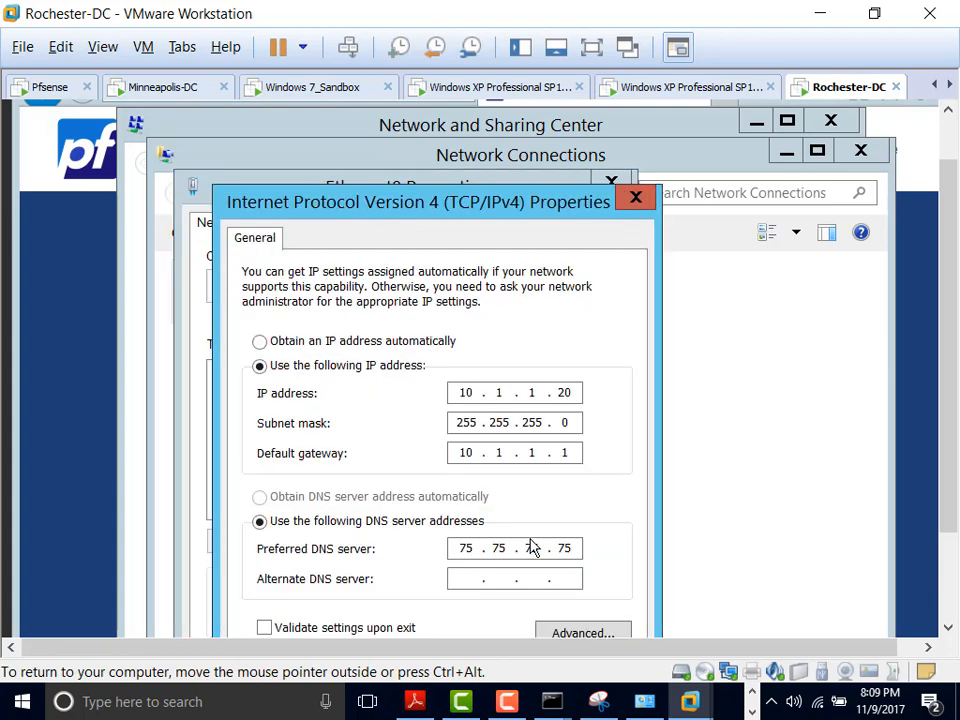
# Step: Change the IPv4 address to 10.1.6.20 and keep it despite the gateway warning
pyautogui.doubleClick(533, 393)
pyautogui.write('6')
pyautogui.click(578, 552)
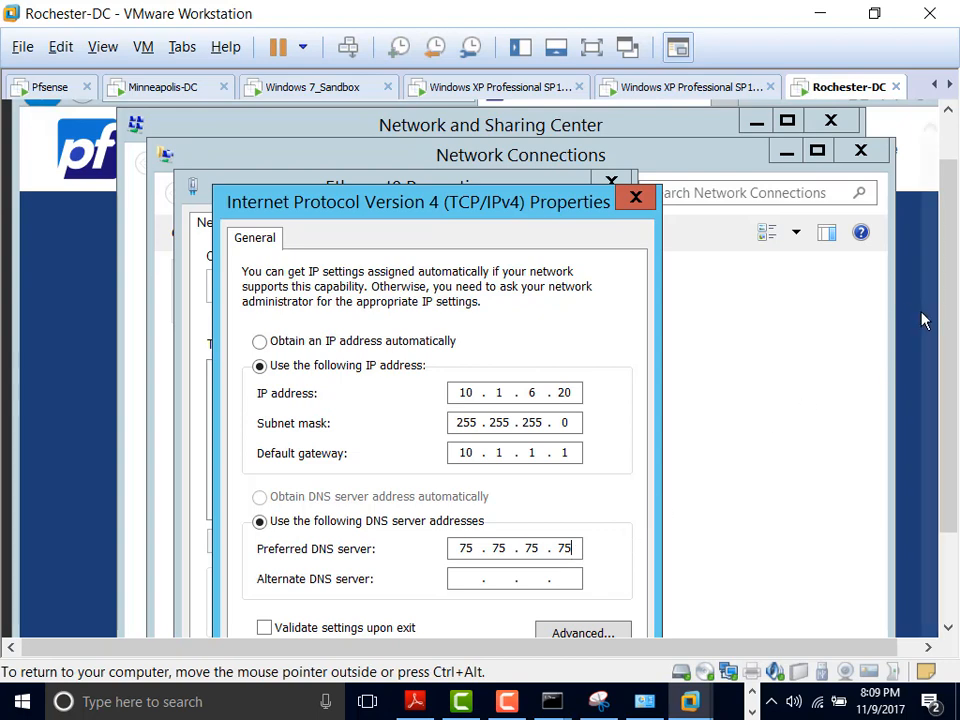
pyautogui.moveTo(952, 392); pyautogui.dragTo(955, 475)
pyautogui.click(533, 563)
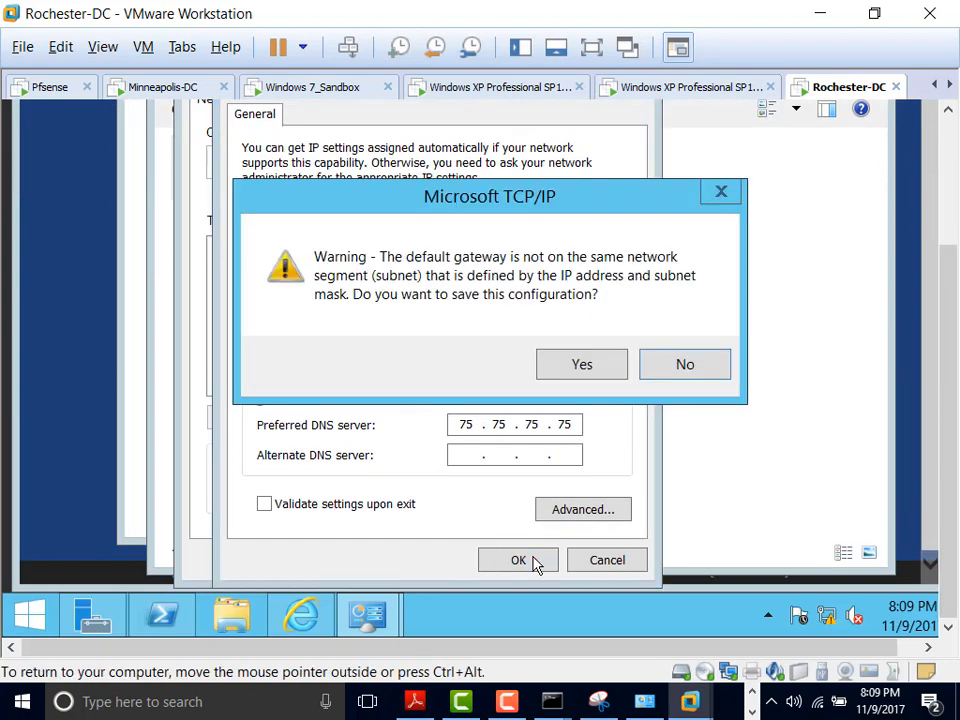
pyautogui.click(571, 372)
pyautogui.click(490, 565)
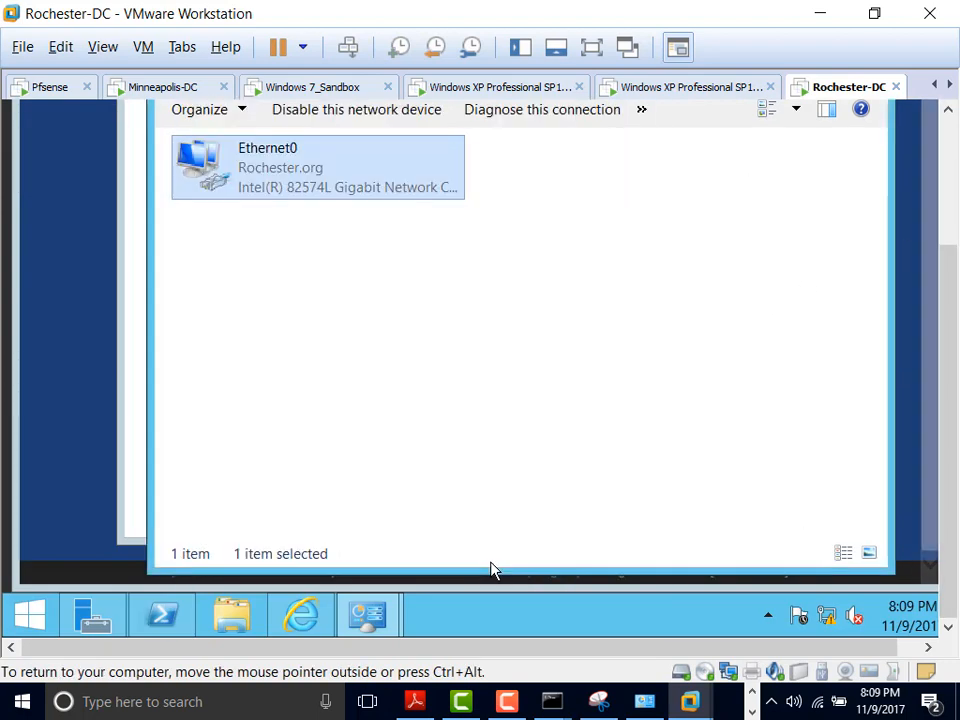
# Step: Close the Network Connections, Network and Sharing Center and pfSense browser windows
pyautogui.moveTo(943, 343); pyautogui.dragTo(667, 189)
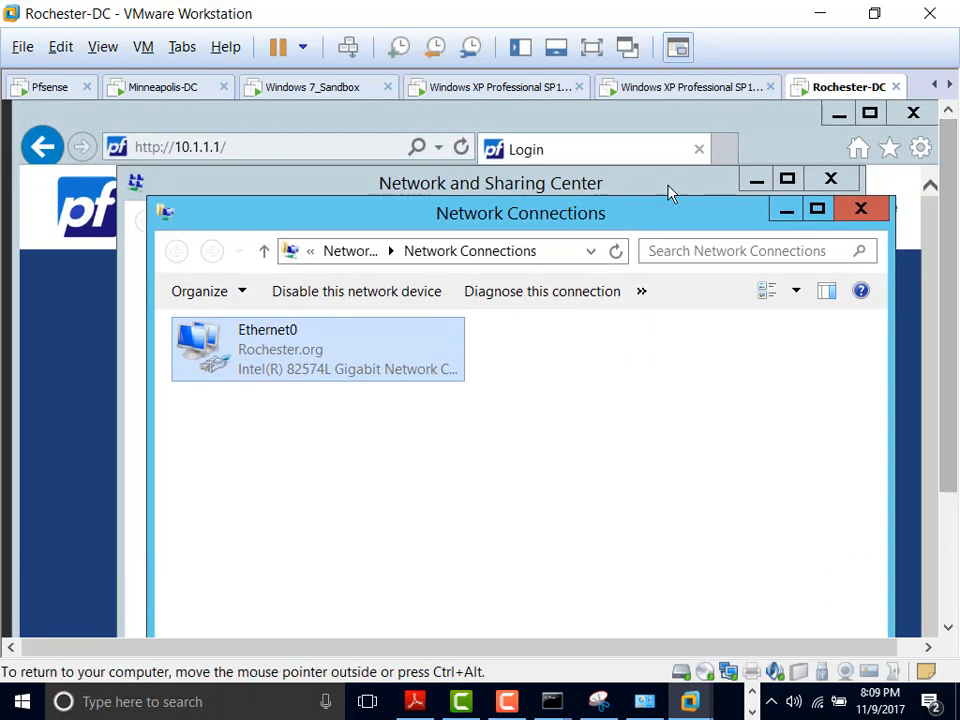
pyautogui.click(789, 213)
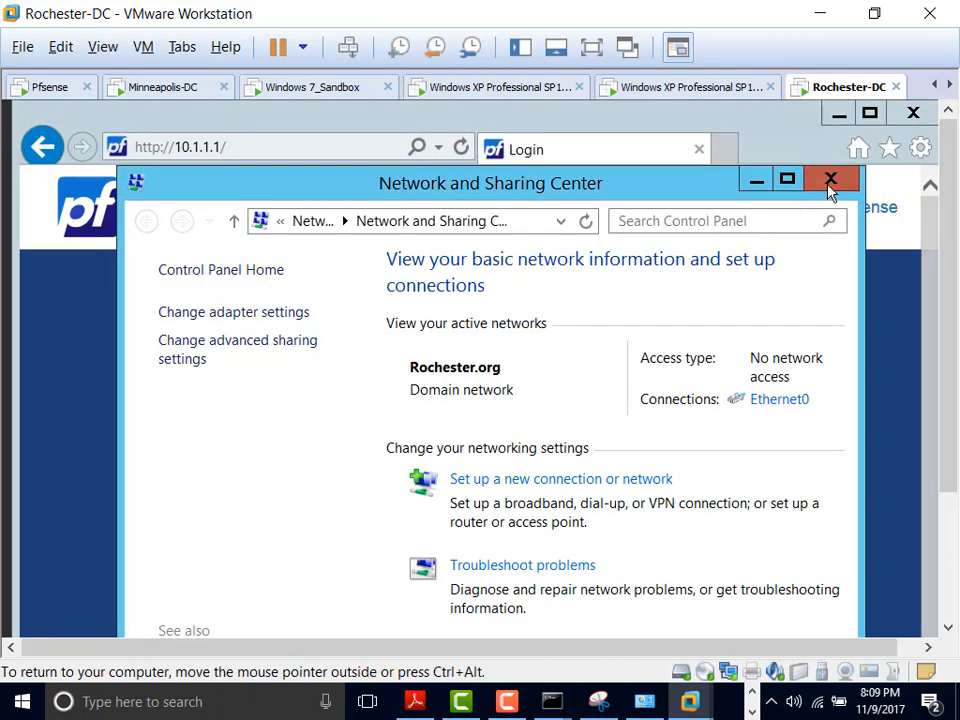
pyautogui.click(831, 183)
pyautogui.click(912, 114)
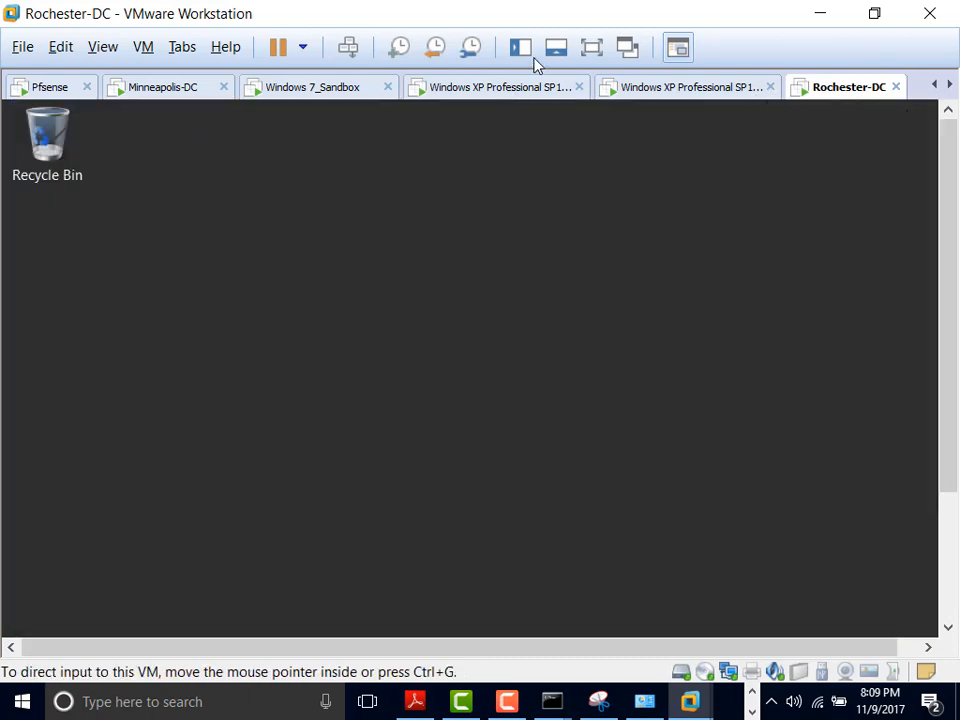
# Step: In full-screen PowerShell, ping the DMZ2 gateway 10.1.6.1 and get replies
pyautogui.click(590, 60)
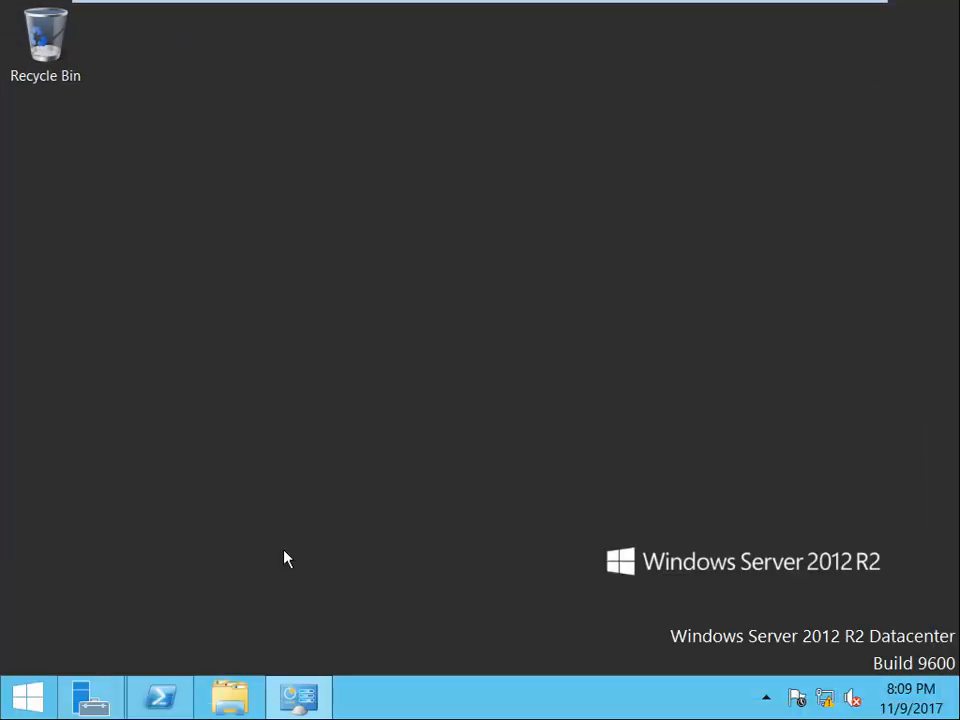
pyautogui.click(163, 700)
pyautogui.press('Up')
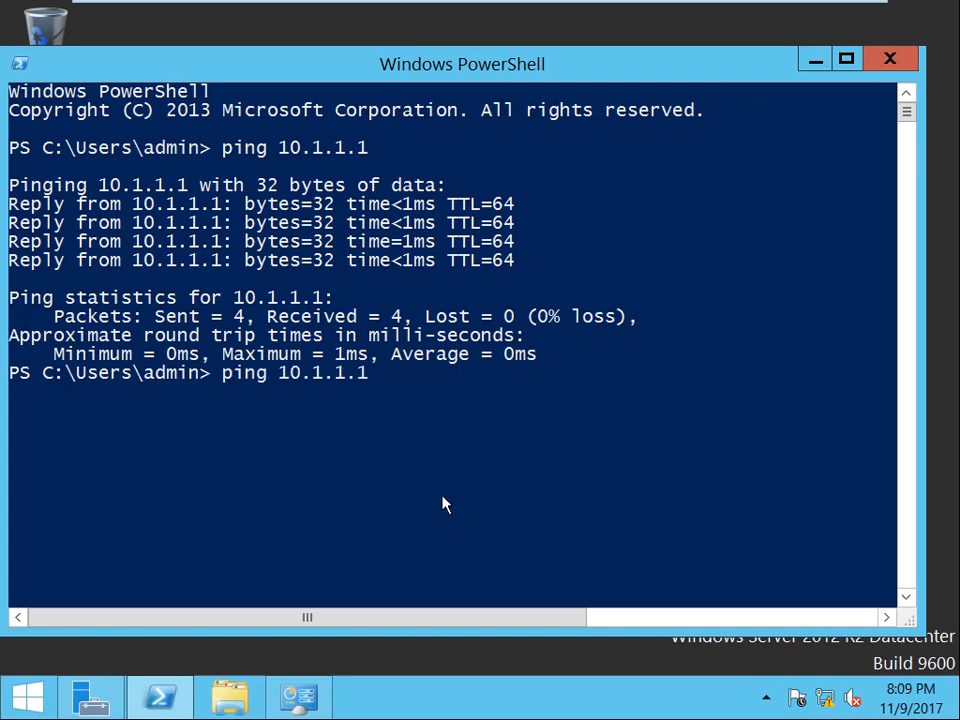
pyautogui.press('BackSpace')
pyautogui.press('BackSpace')
pyautogui.press('BackSpace')
pyautogui.write('6.1')
pyautogui.press('Return')
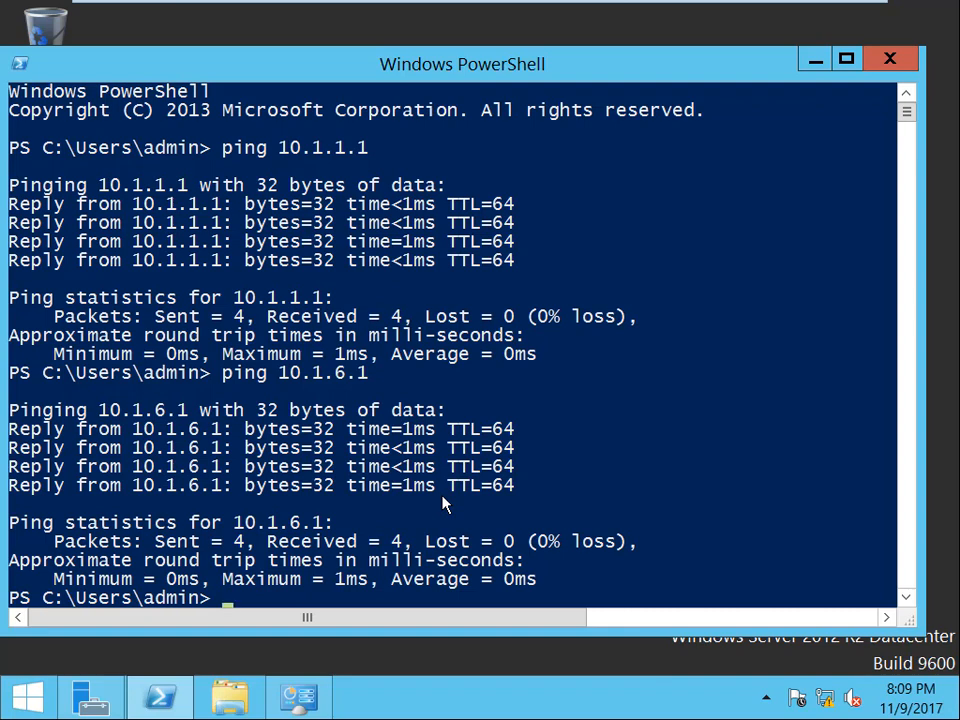
# Step: Ping 10.1.5.1, which returns destination host unreachable
pyautogui.press('Up')
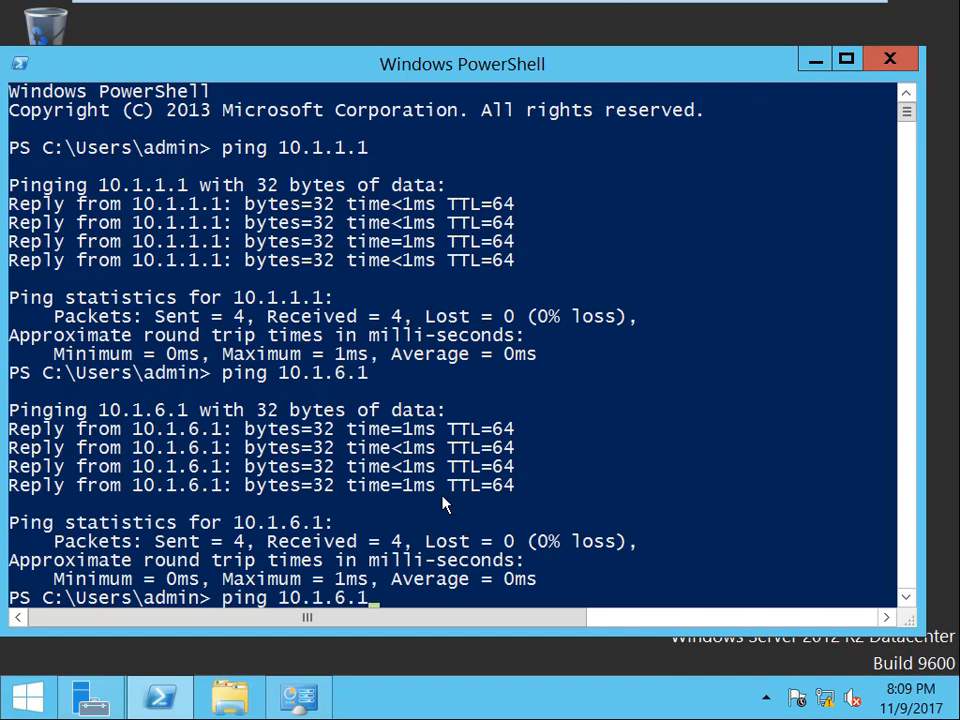
pyautogui.press('BackSpace')
pyautogui.press('BackSpace')
pyautogui.press('BackSpace')
pyautogui.write('5.1')
pyautogui.press('Return')
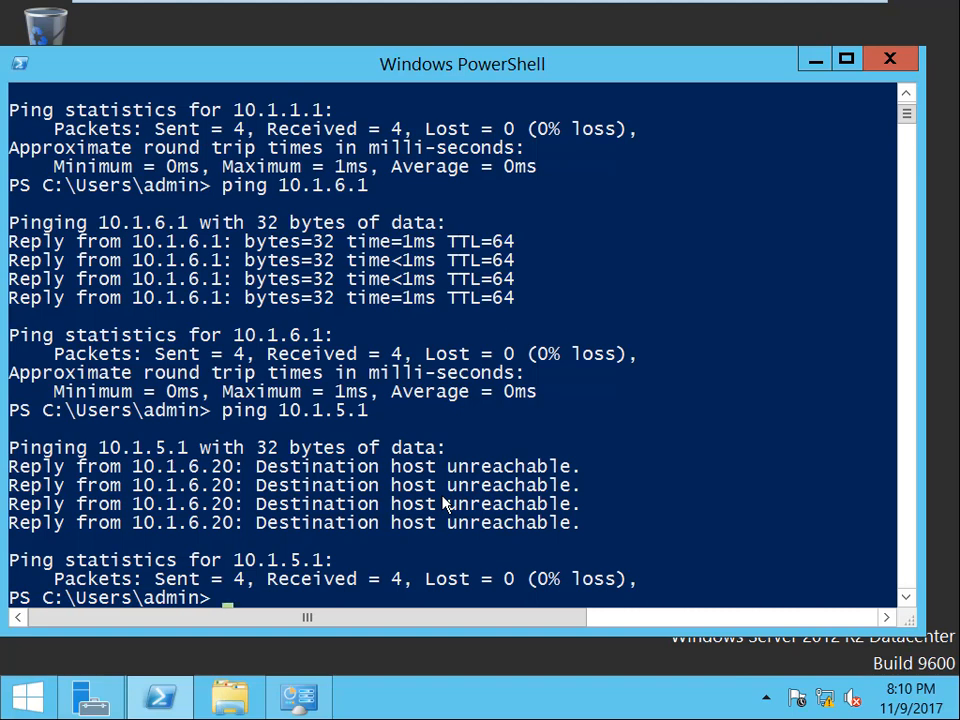
# Step: Open the IPv4 settings of Rochester-DC's Ethernet0 adapter
pyautogui.rightClick(826, 700)
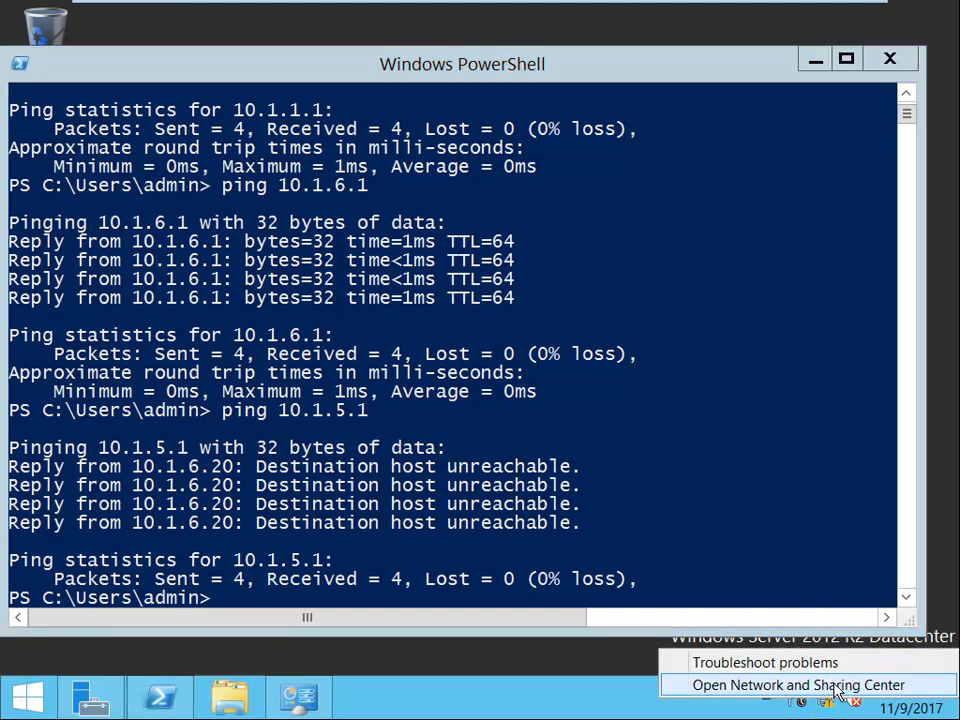
pyautogui.click(760, 685)
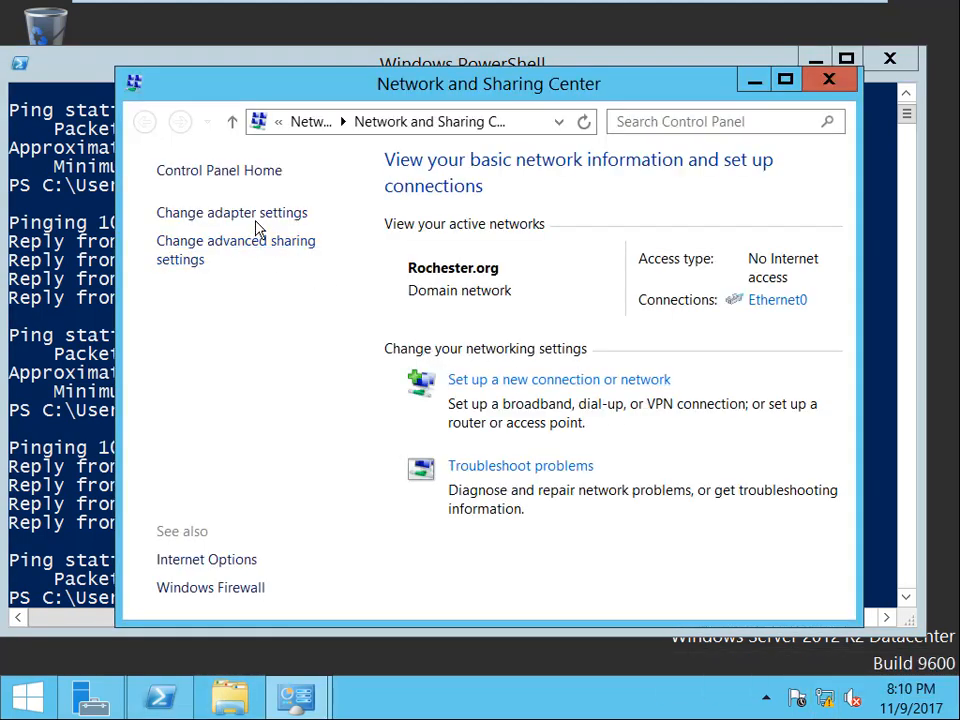
pyautogui.click(256, 218)
pyautogui.rightClick(410, 268)
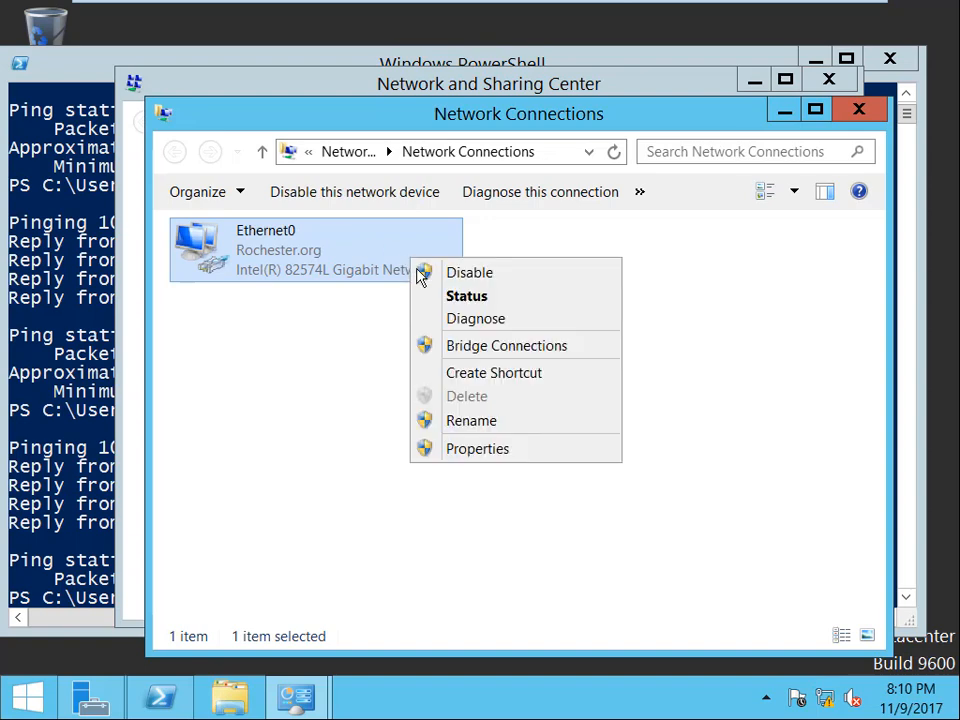
pyautogui.click(497, 452)
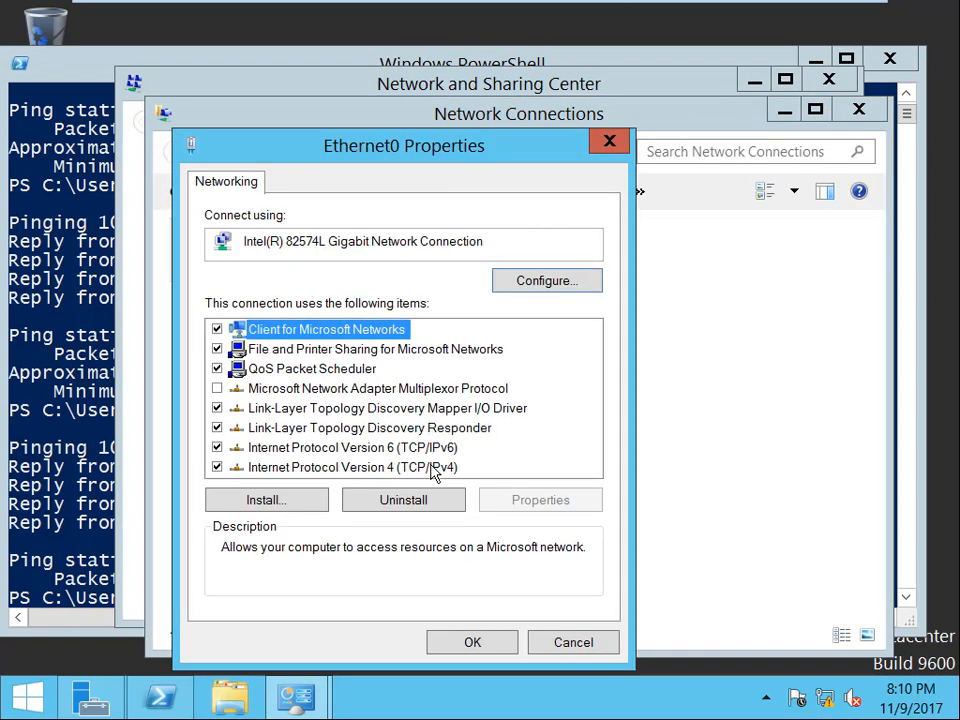
pyautogui.click(433, 470)
pyautogui.click(515, 499)
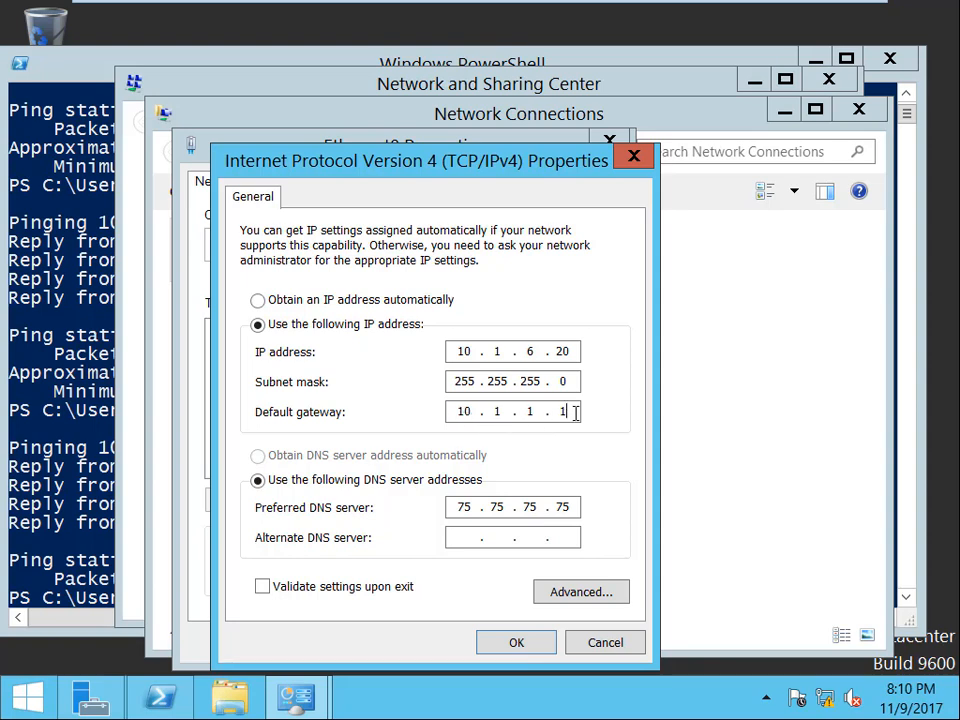
# Step: Change the default gateway to 10.1.6.1, save, and return to PowerShell
pyautogui.press('BackSpace')
pyautogui.write('6')
pyautogui.click(519, 640)
pyautogui.click(489, 645)
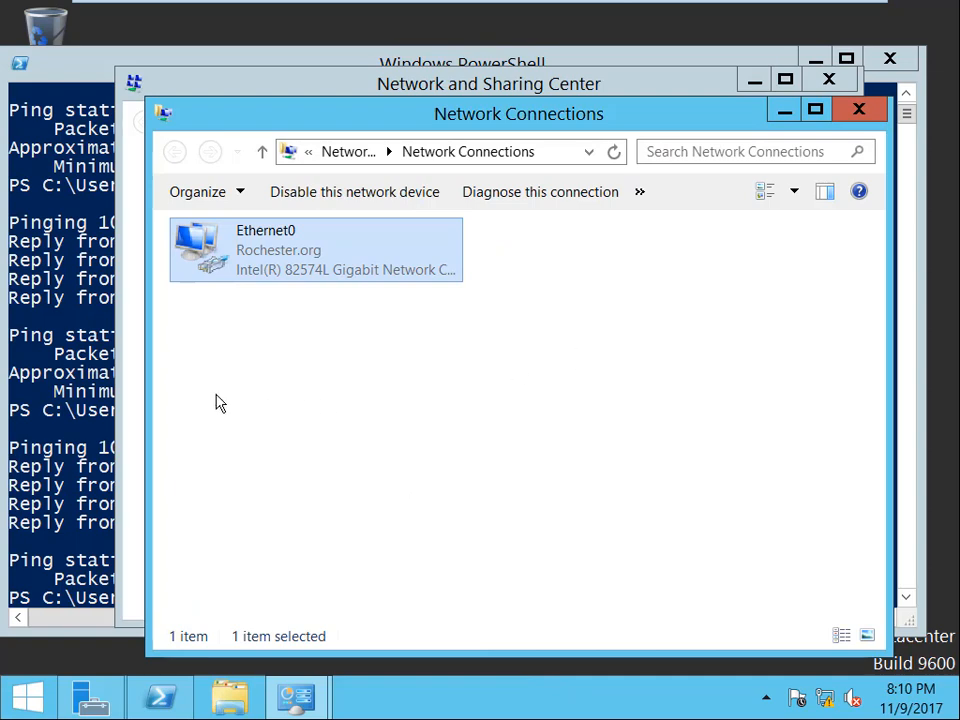
pyautogui.click(116, 402)
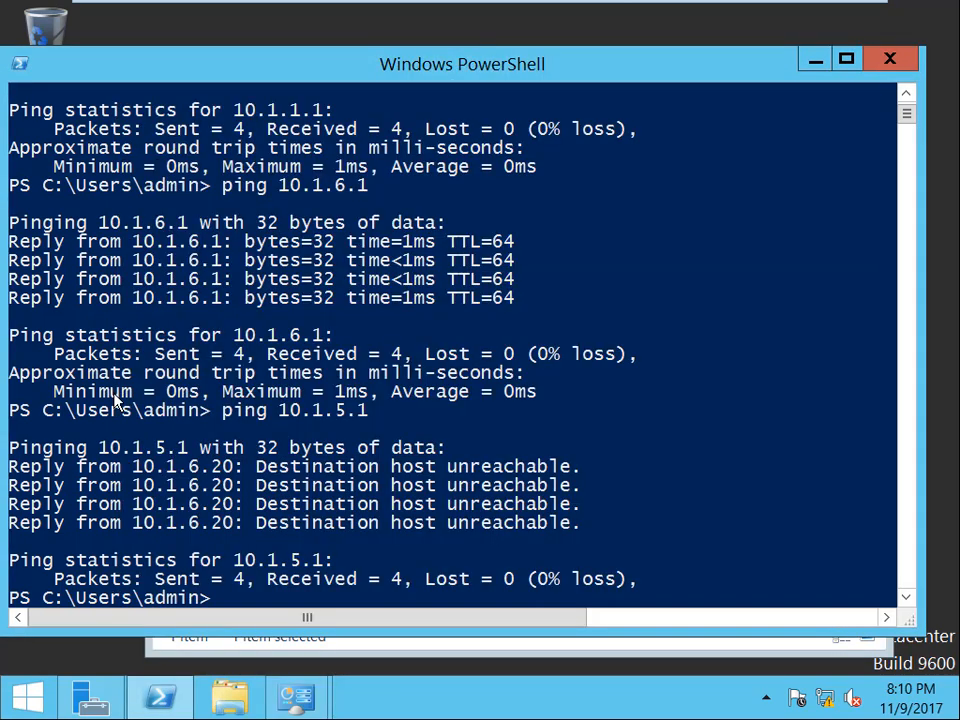
# Step: Rerun the ping to 10.1.5.1 in Rochester-DC's PowerShell, now getting replies with 0% loss
pyautogui.press('Up')
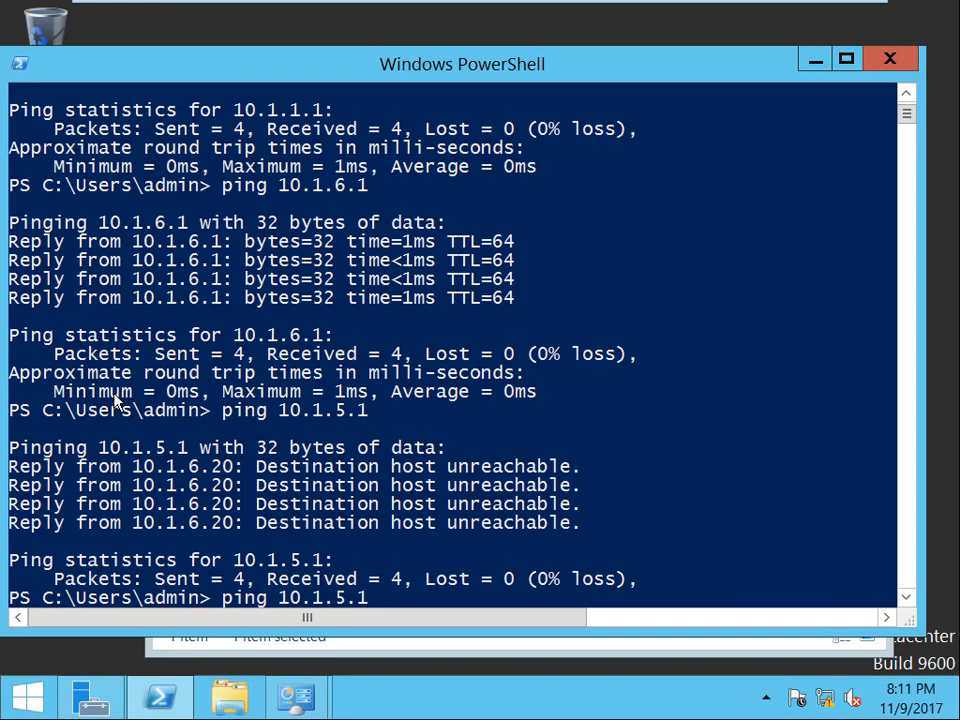
pyautogui.press('Return')
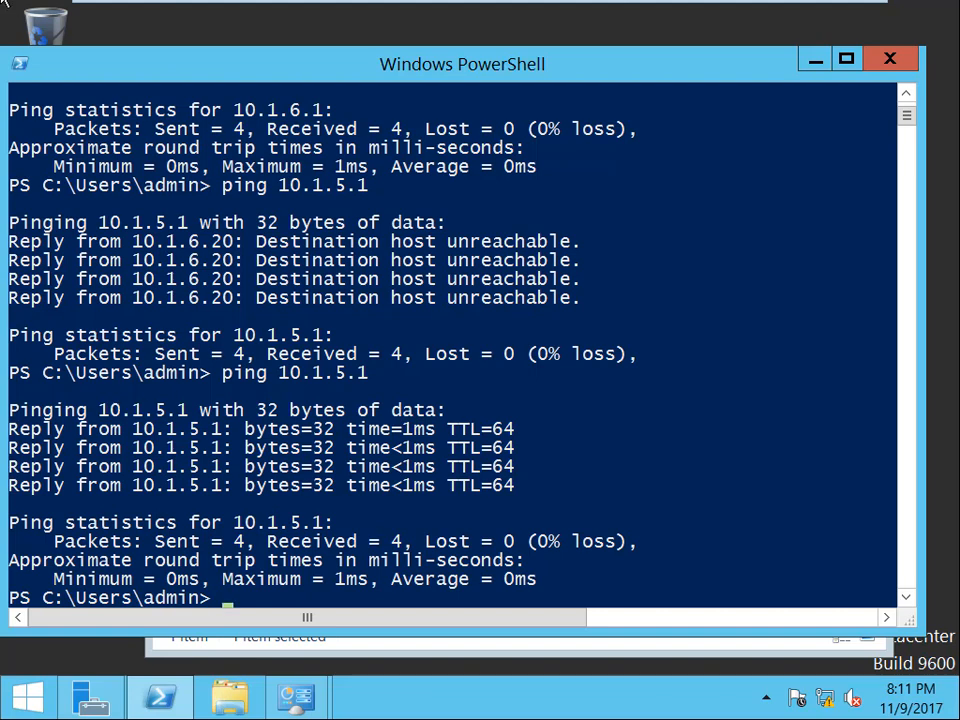
# Step: Exit full screen and review the two DMZ2 rules and the second XP VM's 10.1.5.1 ping, then return to Rochester-DC
pyautogui.moveTo(349, 3)
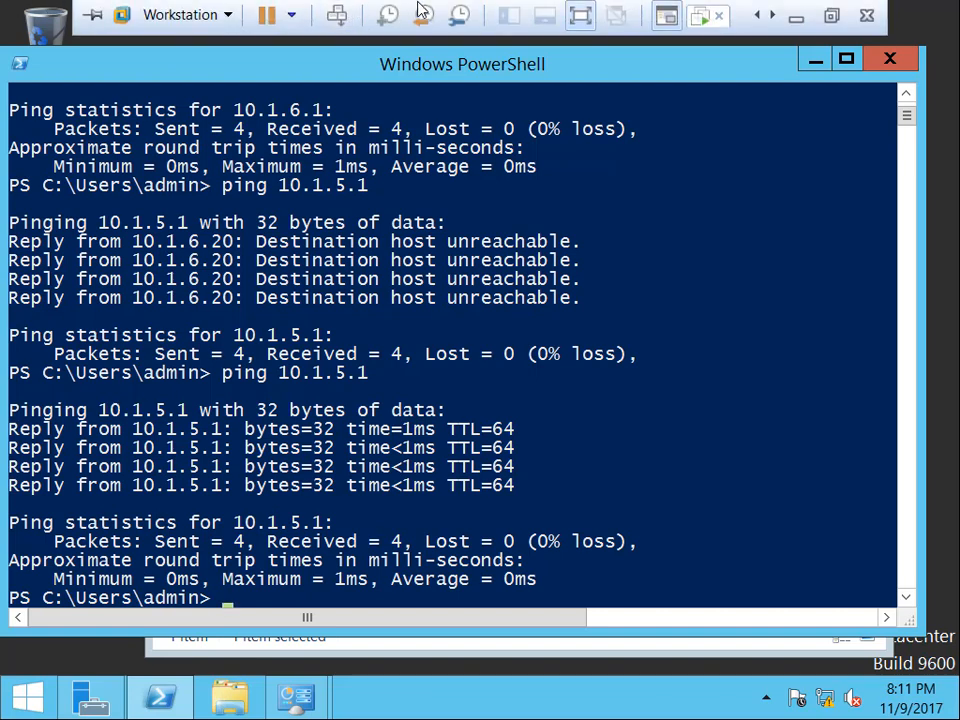
pyautogui.click(831, 15)
pyautogui.click(487, 95)
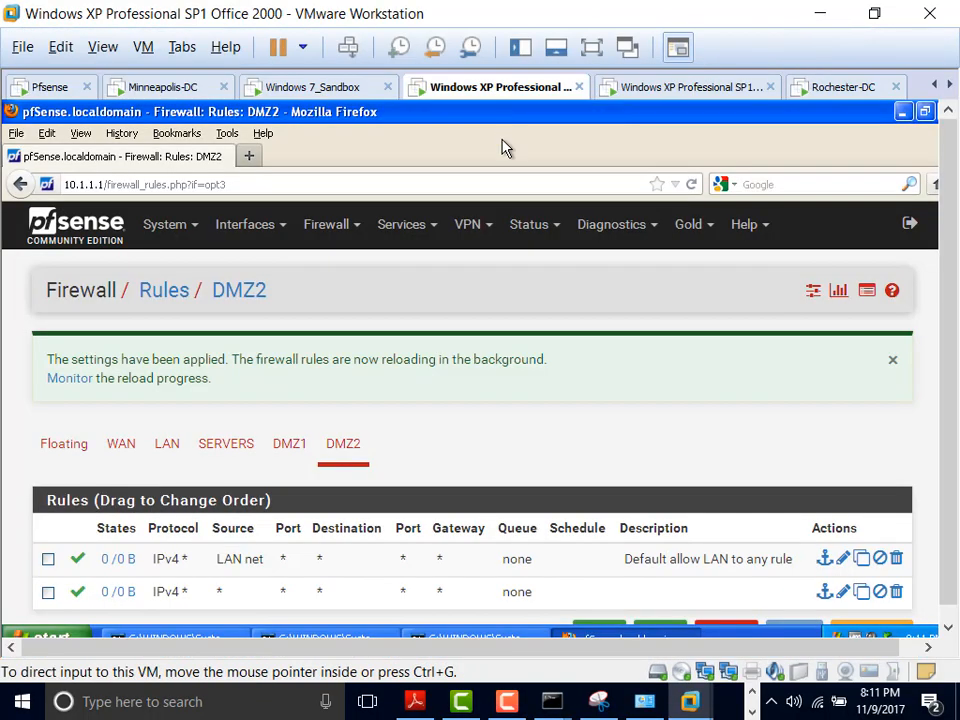
pyautogui.scroll(-2, 370, 454)
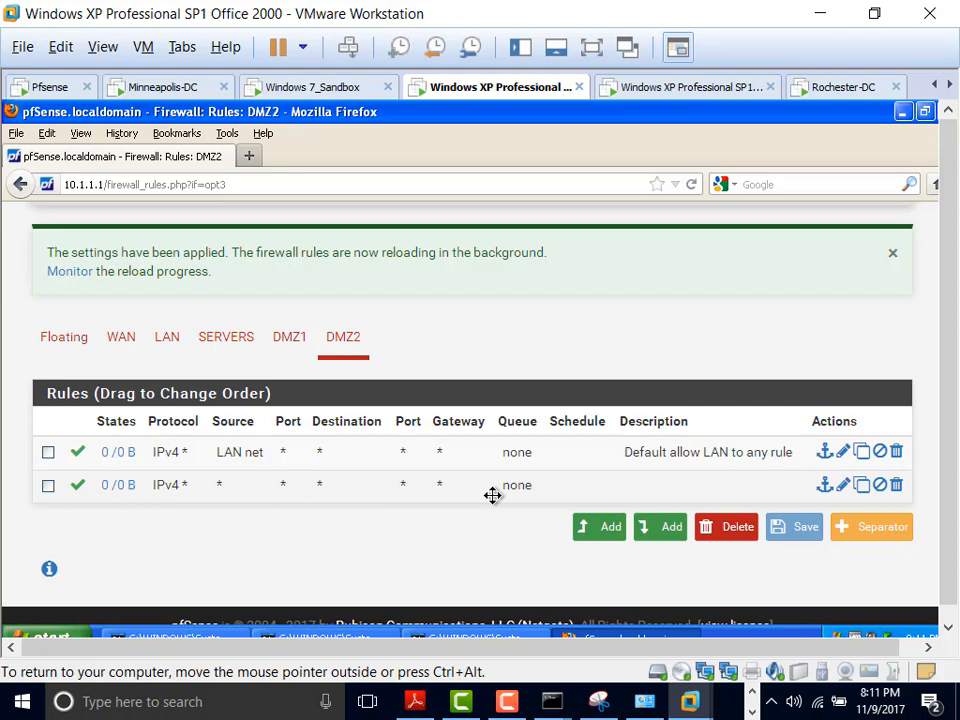
pyautogui.click(683, 90)
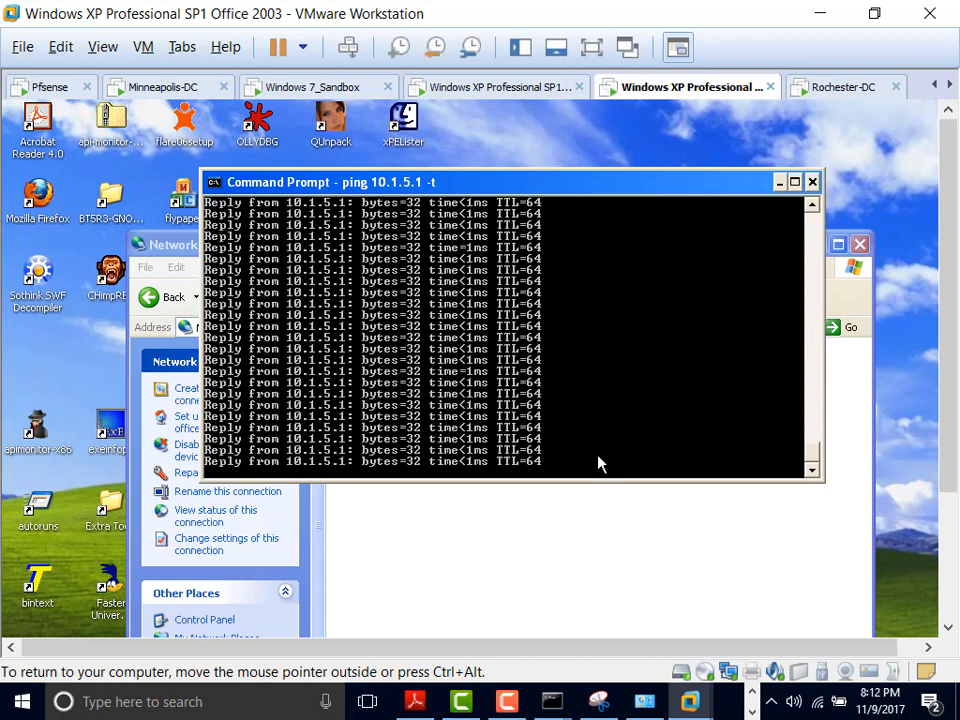
pyautogui.click(849, 92)
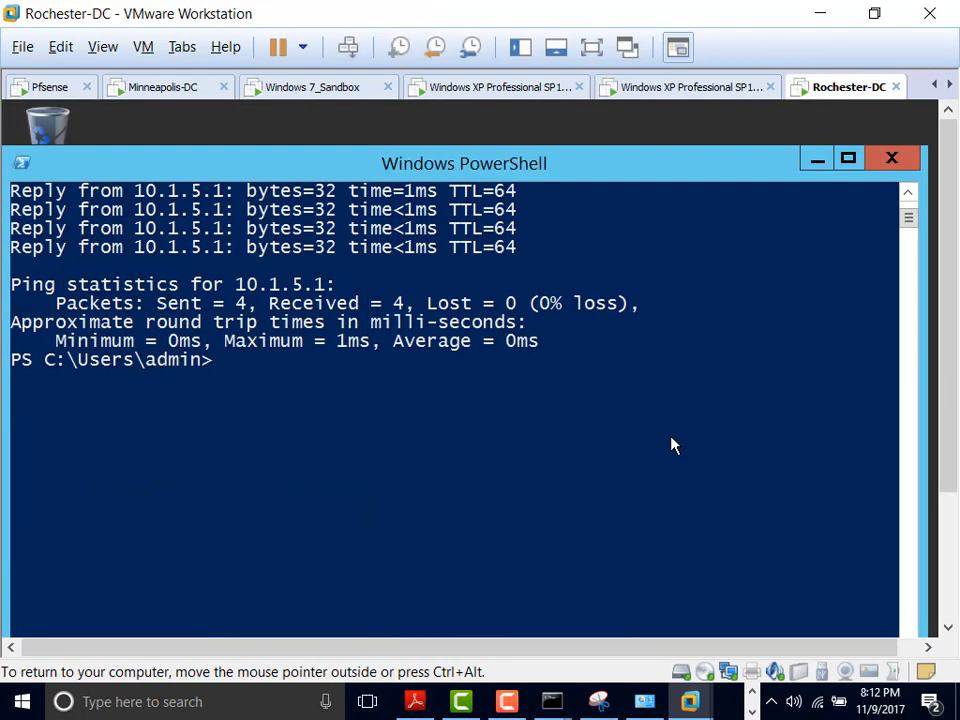
# Step: Run ipconfig /all and highlight IPv4 10.1.6.20 and default gateway 10.1.6.1
pyautogui.write('ipco')
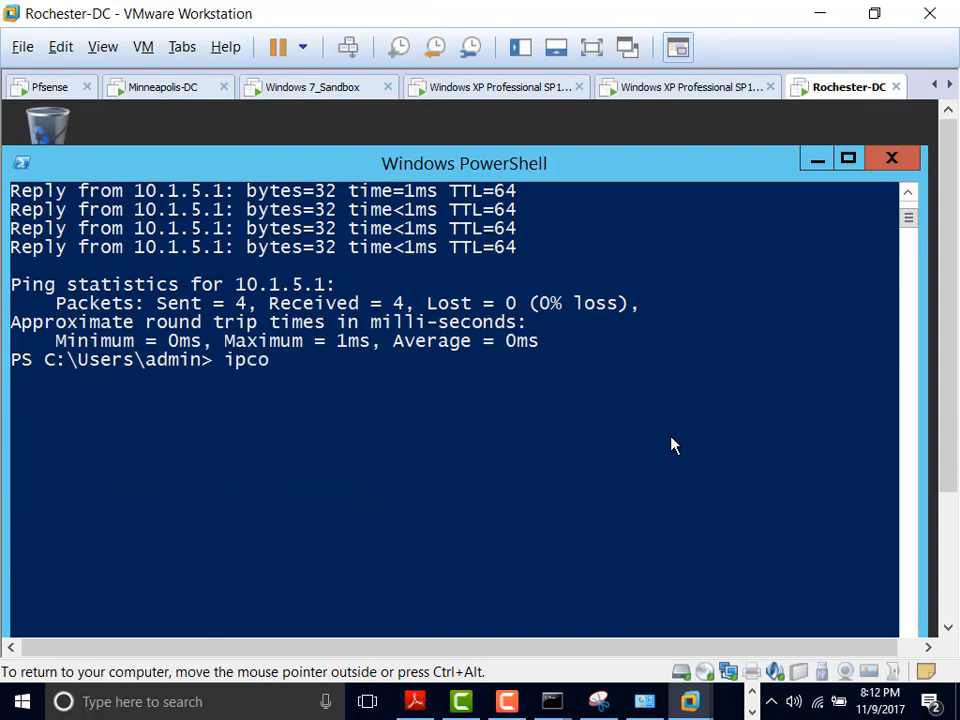
pyautogui.write('nfig /all')
pyautogui.press('Return')
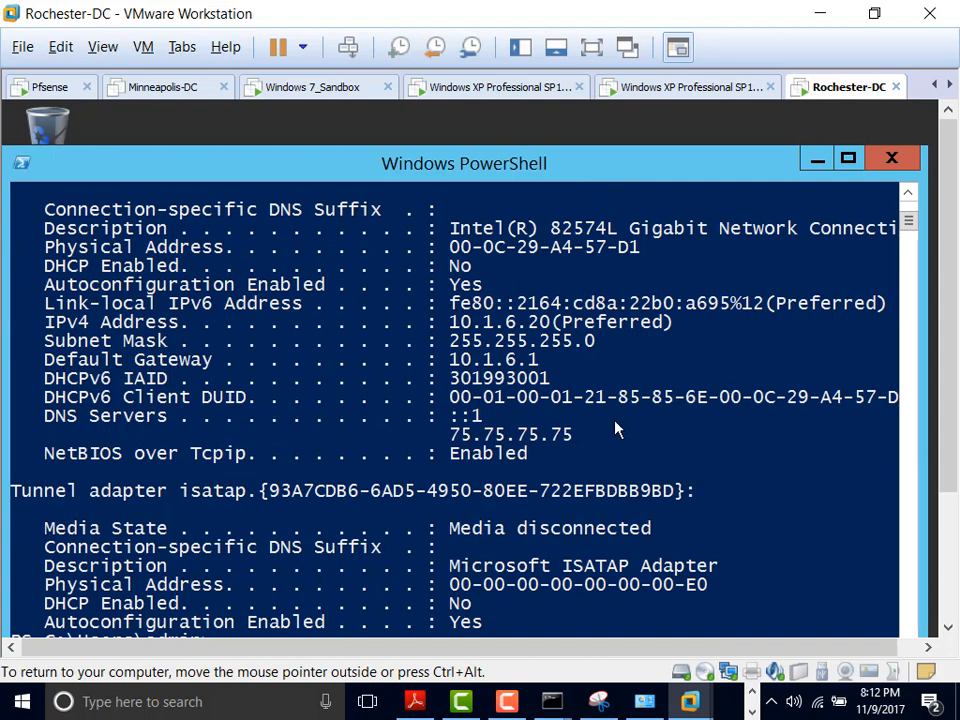
pyautogui.moveTo(543, 369); pyautogui.dragTo(453, 372)
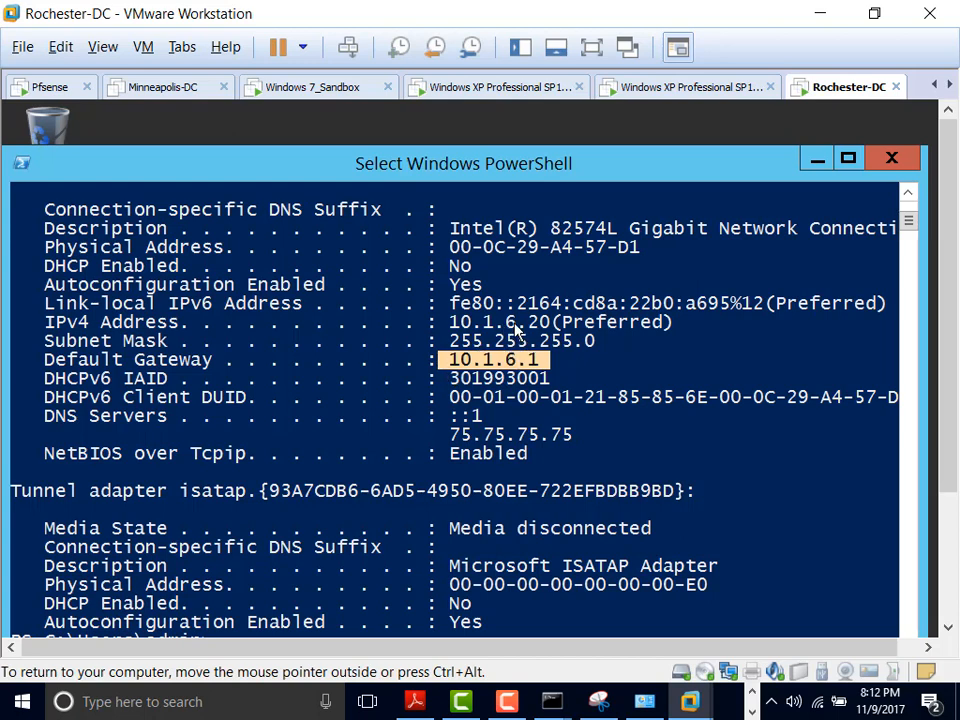
pyautogui.click(511, 322)
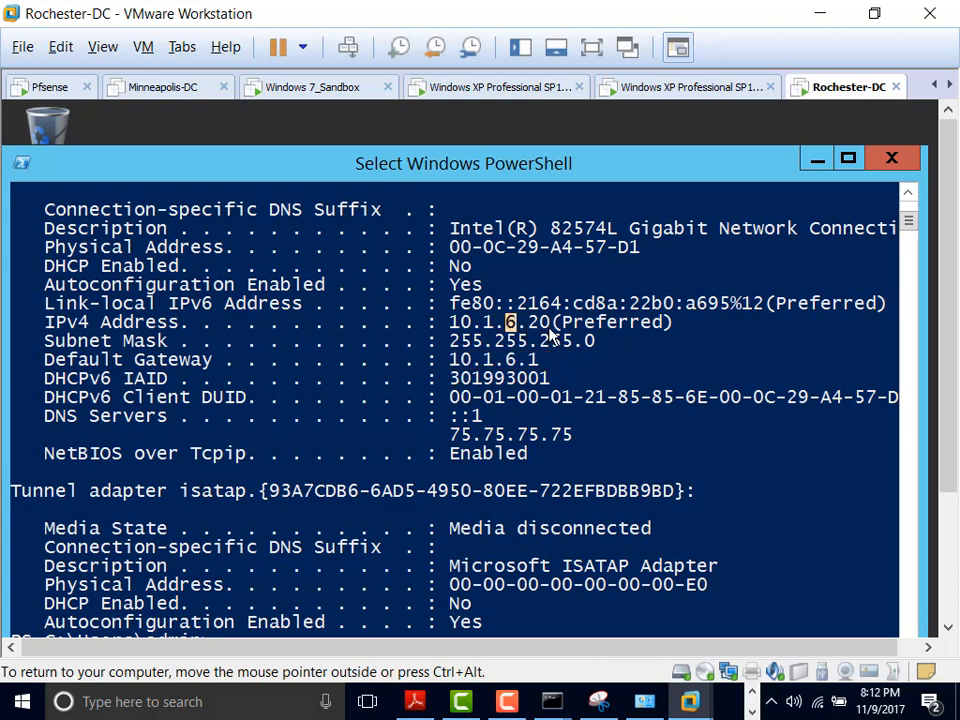
pyautogui.moveTo(534, 364); pyautogui.dragTo(460, 364)
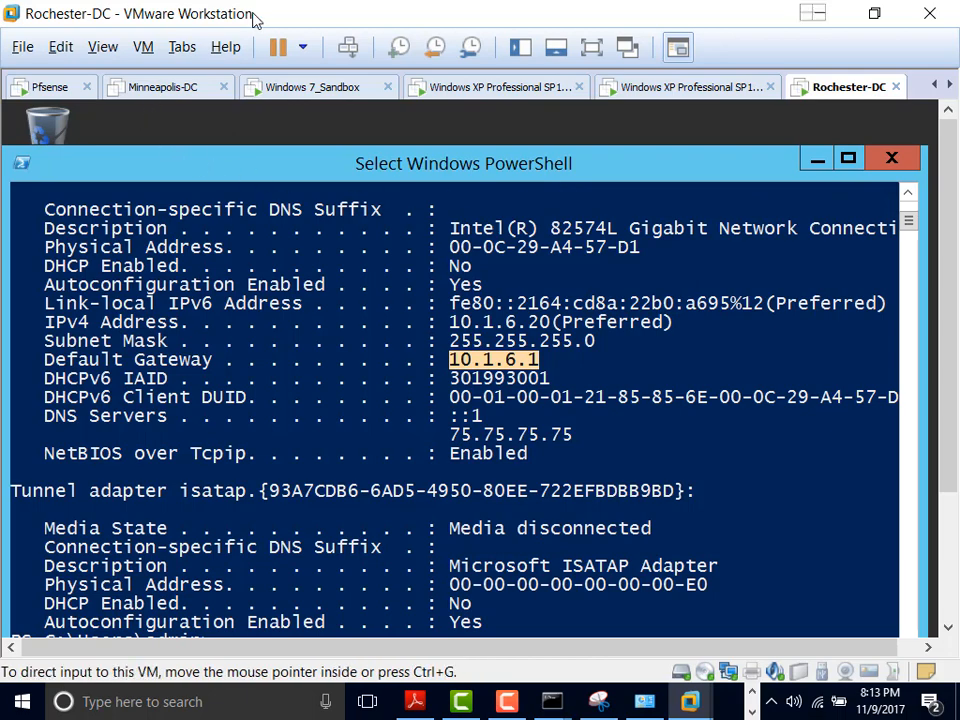
pyautogui.doubleClick(300, 14)
# Step: Bring up the maximized pfSense console and look through the VM and Help menus
pyautogui.click(84, 96)
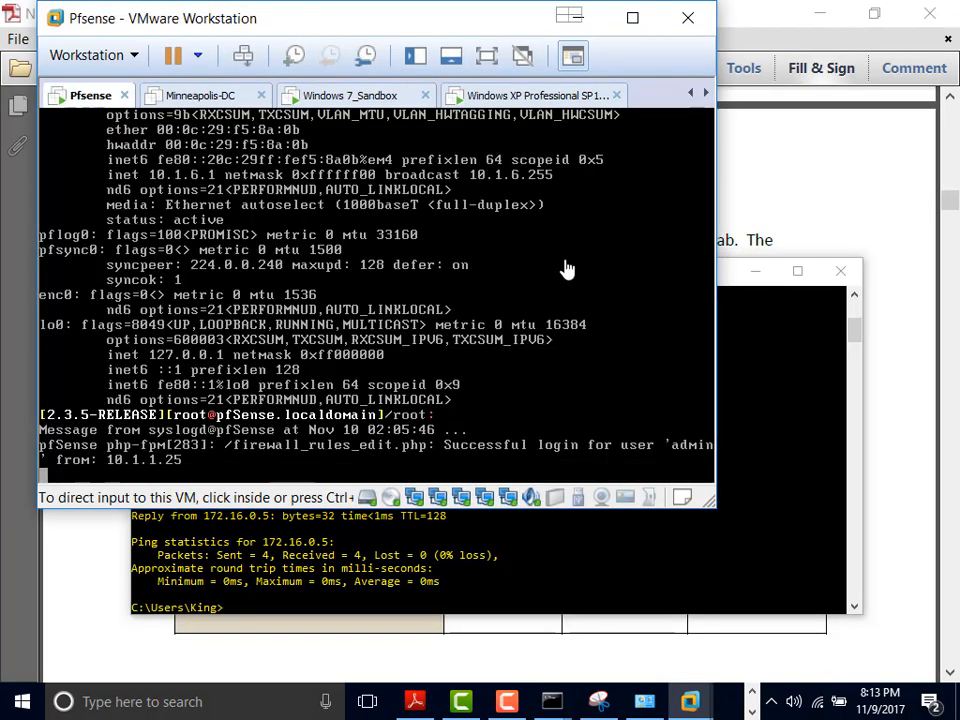
pyautogui.click(636, 22)
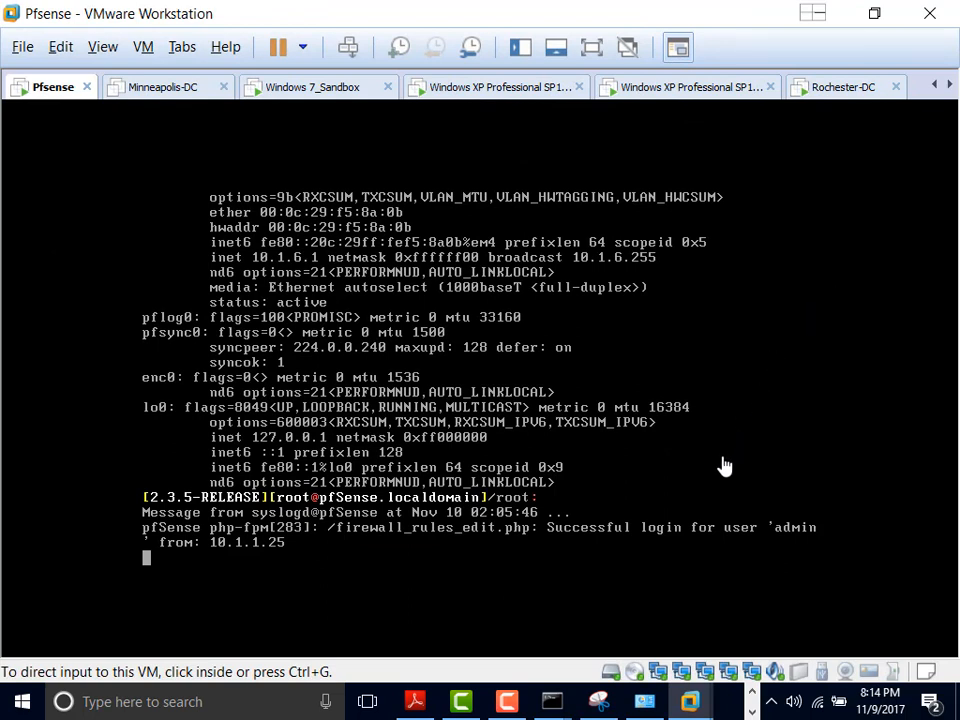
pyautogui.click(141, 50)
pyautogui.moveTo(221, 40)
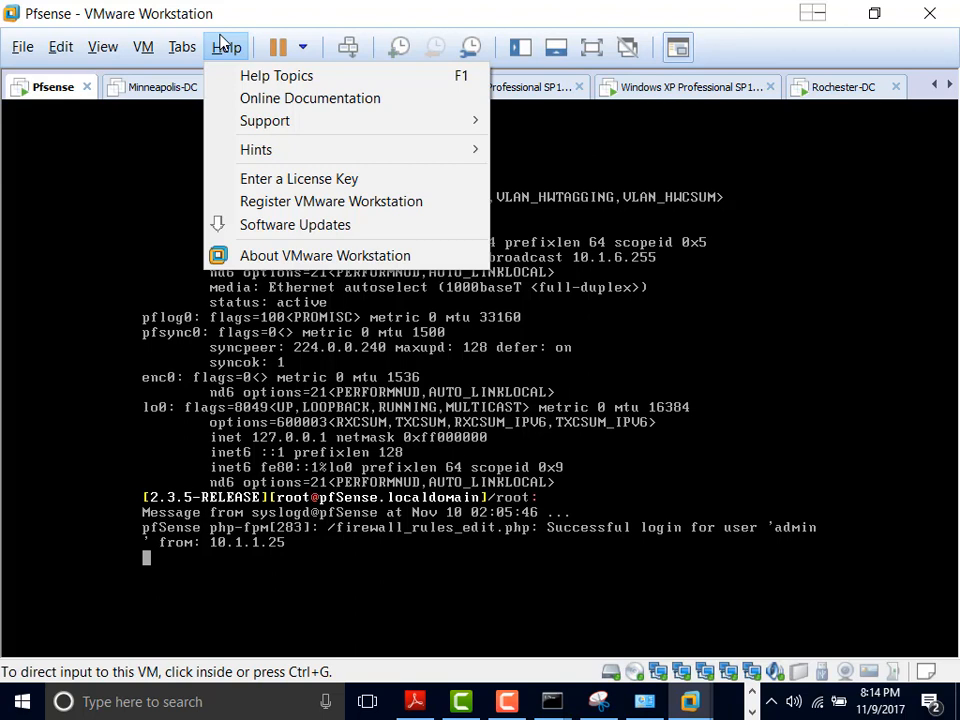
pyautogui.click(662, 675)
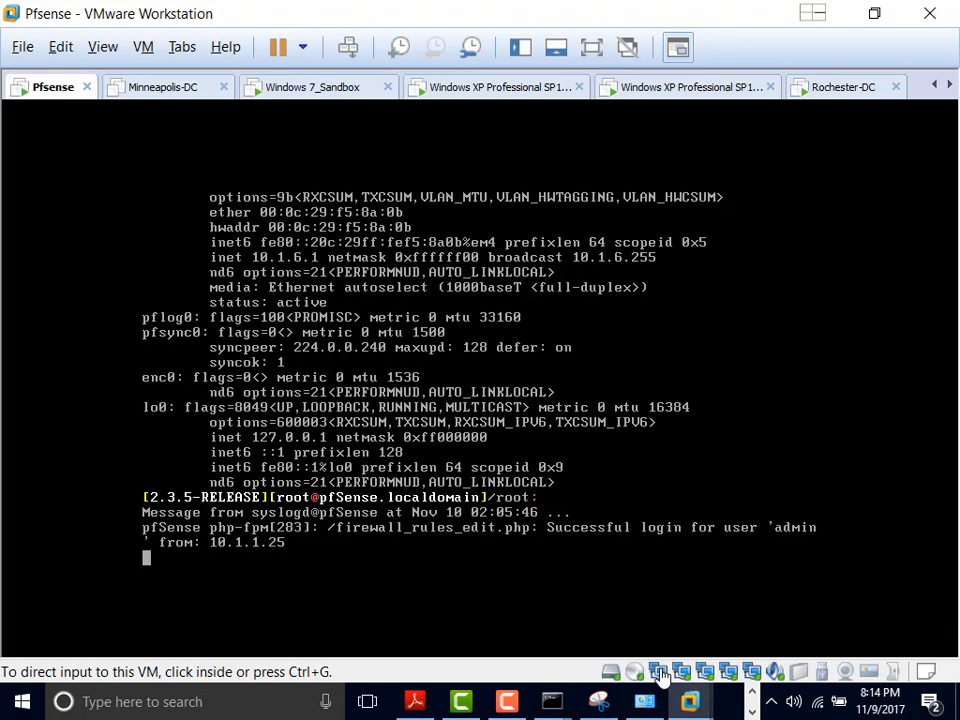
# Step: Open the pfSense VM's network adapter settings, then close them to return to the em4 10.1.6.1 console
pyautogui.doubleClick(662, 675)
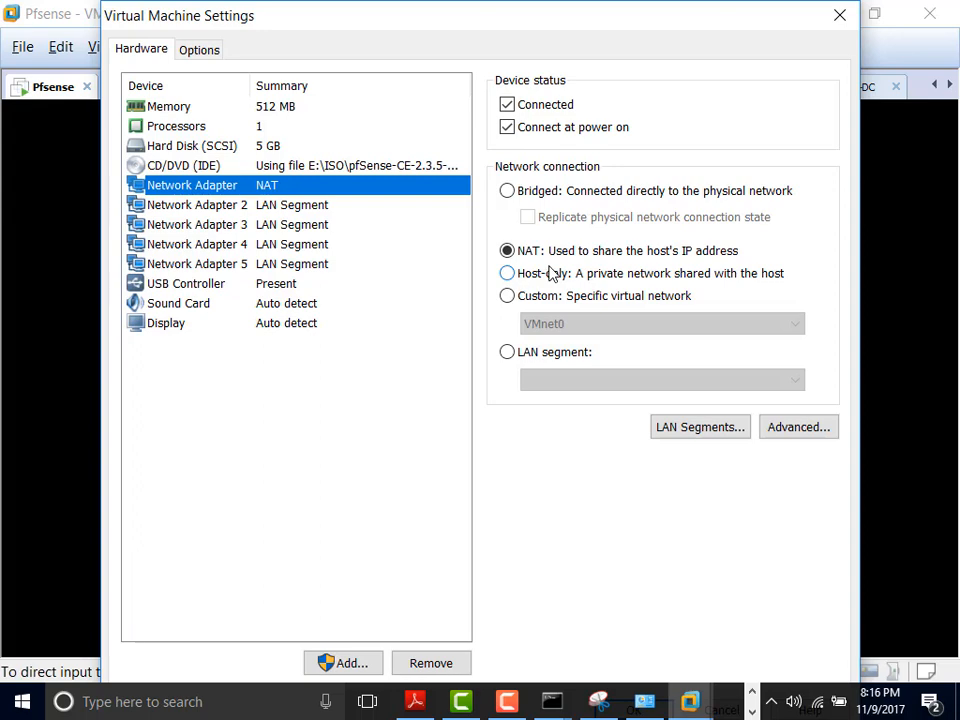
pyautogui.click(840, 16)
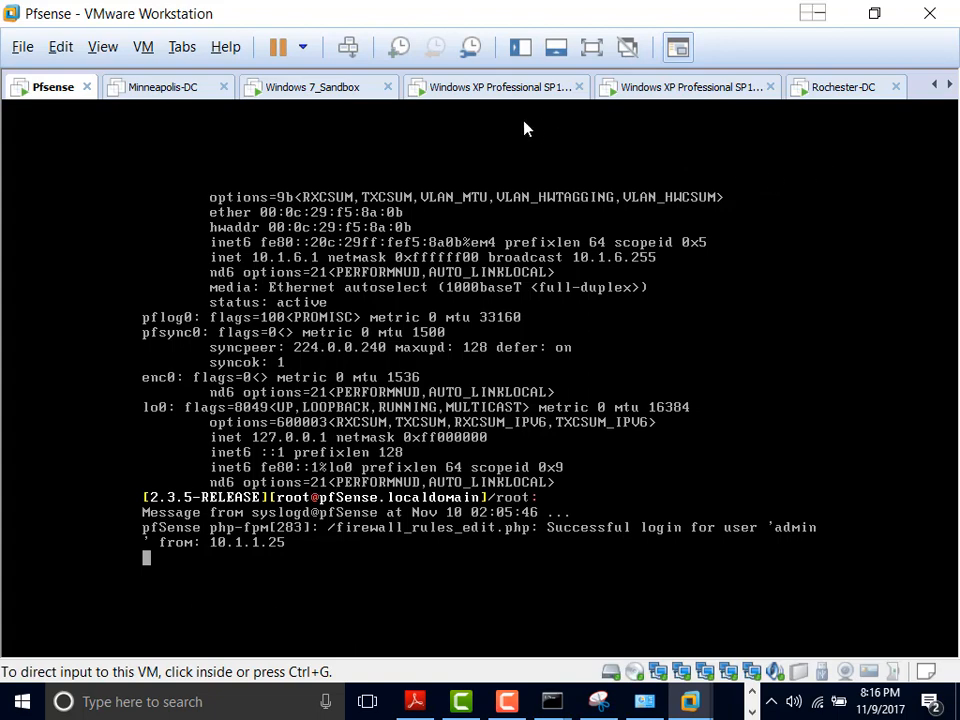
pyautogui.click(518, 89)
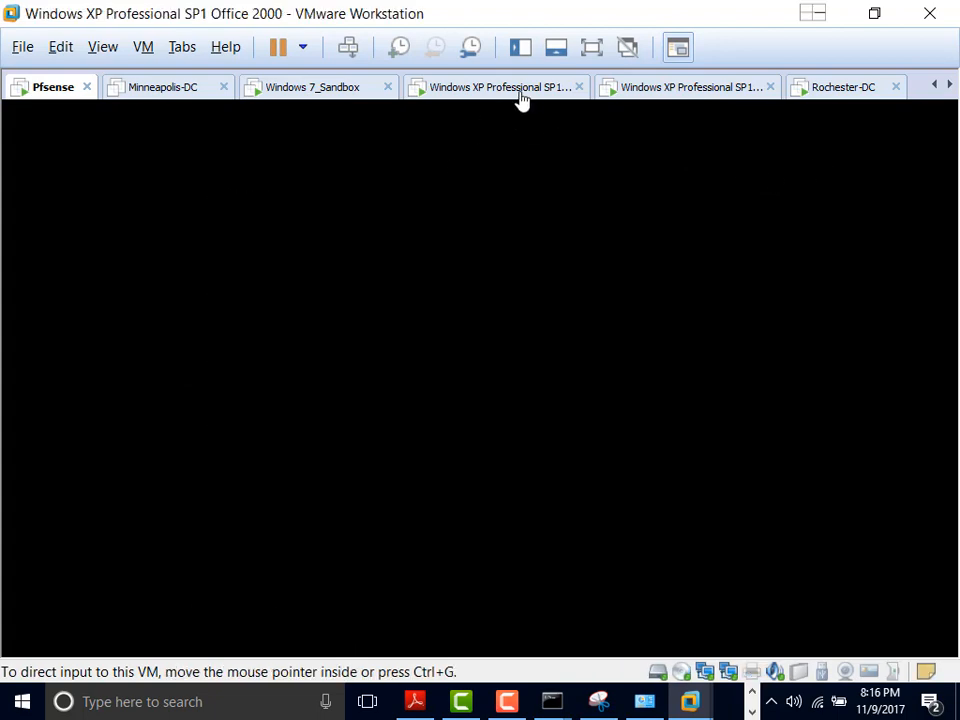
pyautogui.click(50, 88)
pyautogui.click(60, 47)
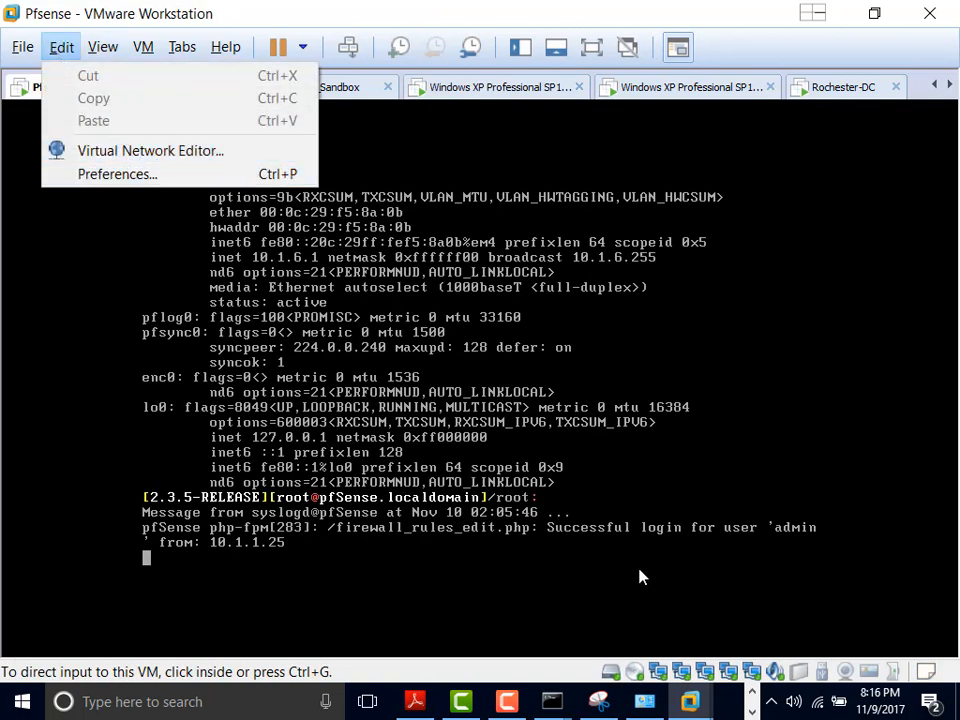
pyautogui.press('Escape')
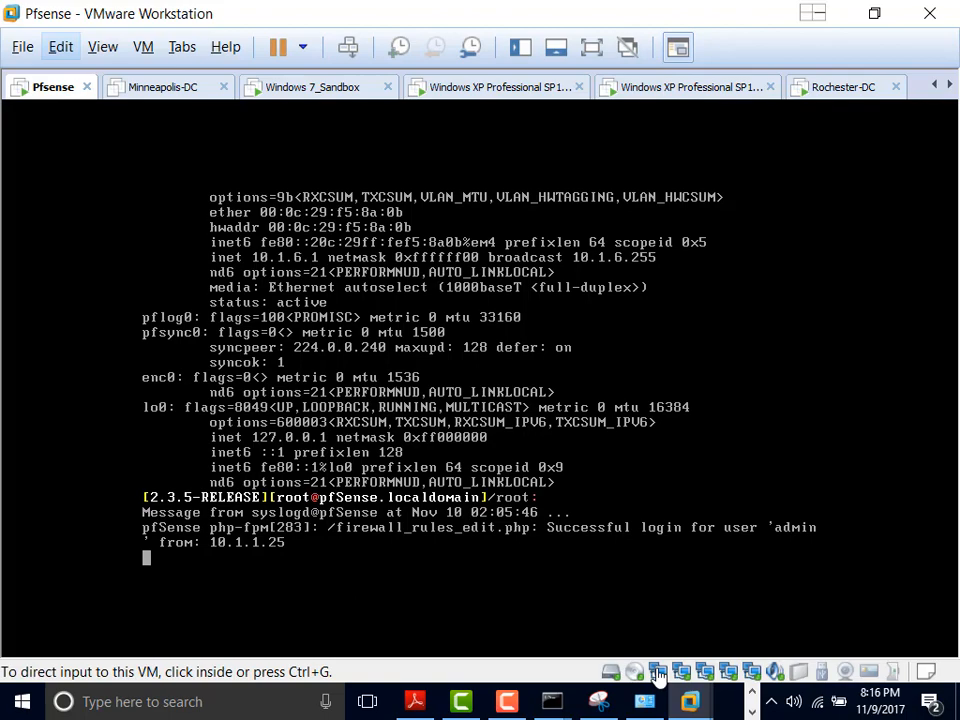
pyautogui.doubleClick(658, 676)
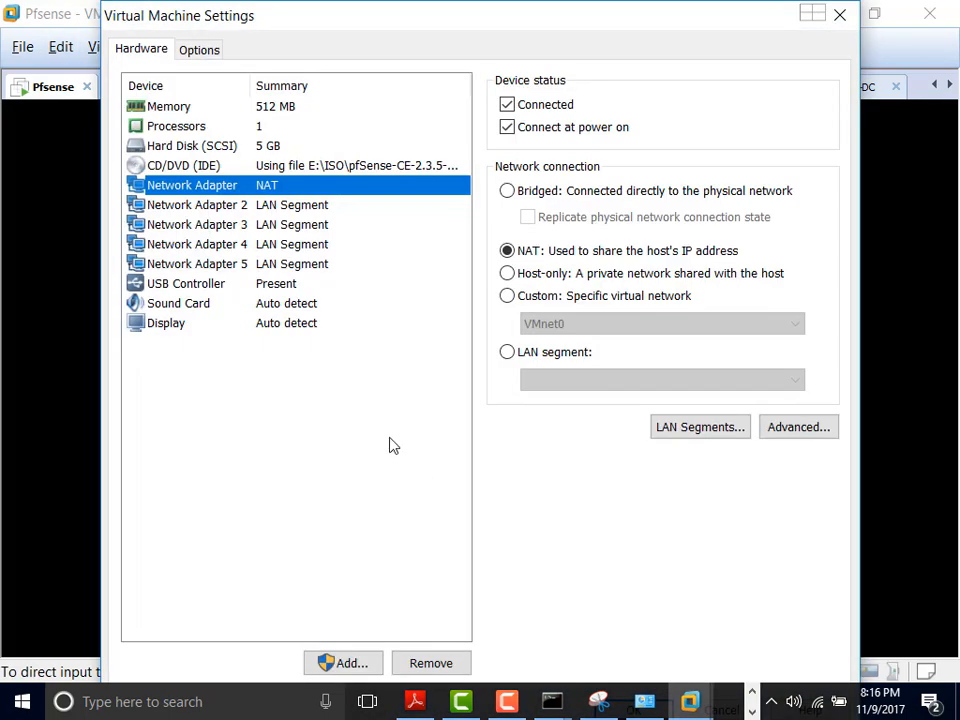
pyautogui.click(353, 666)
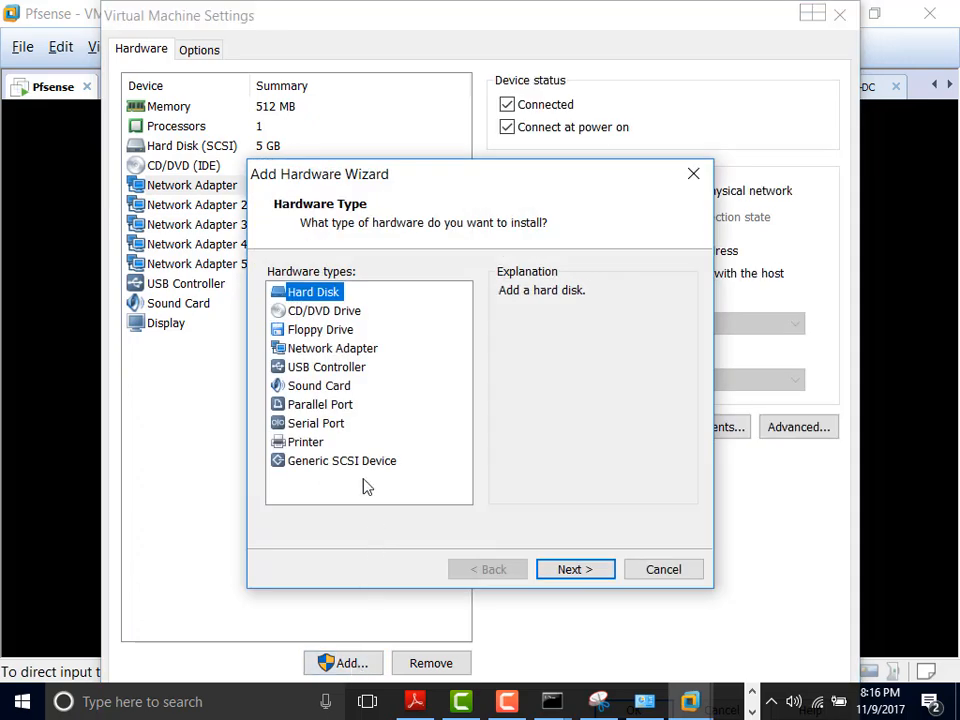
pyautogui.click(334, 349)
pyautogui.click(578, 572)
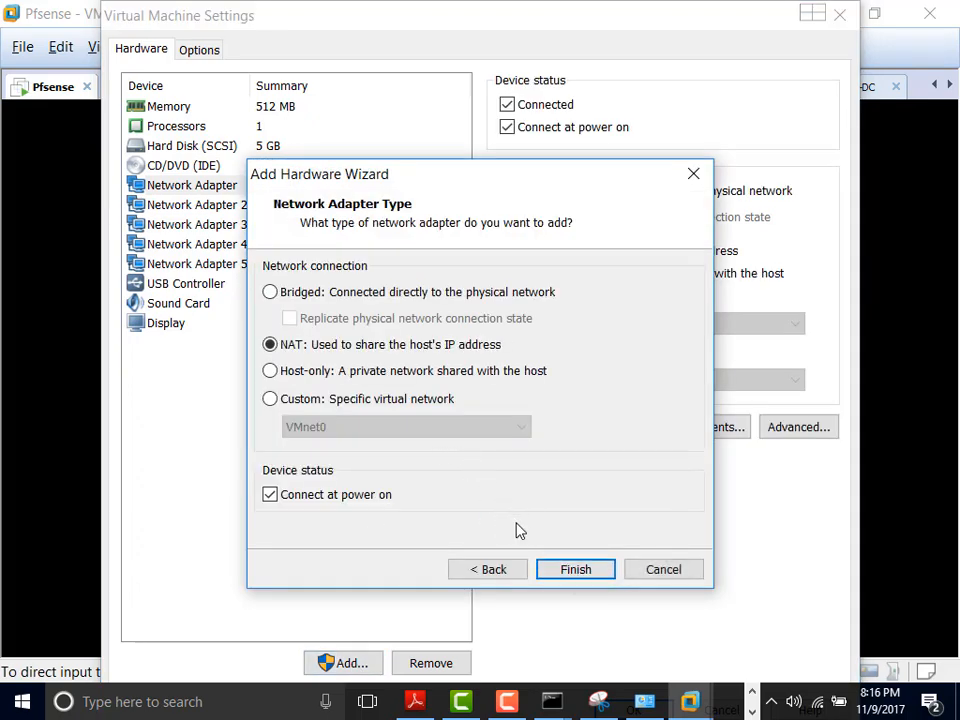
pyautogui.click(660, 570)
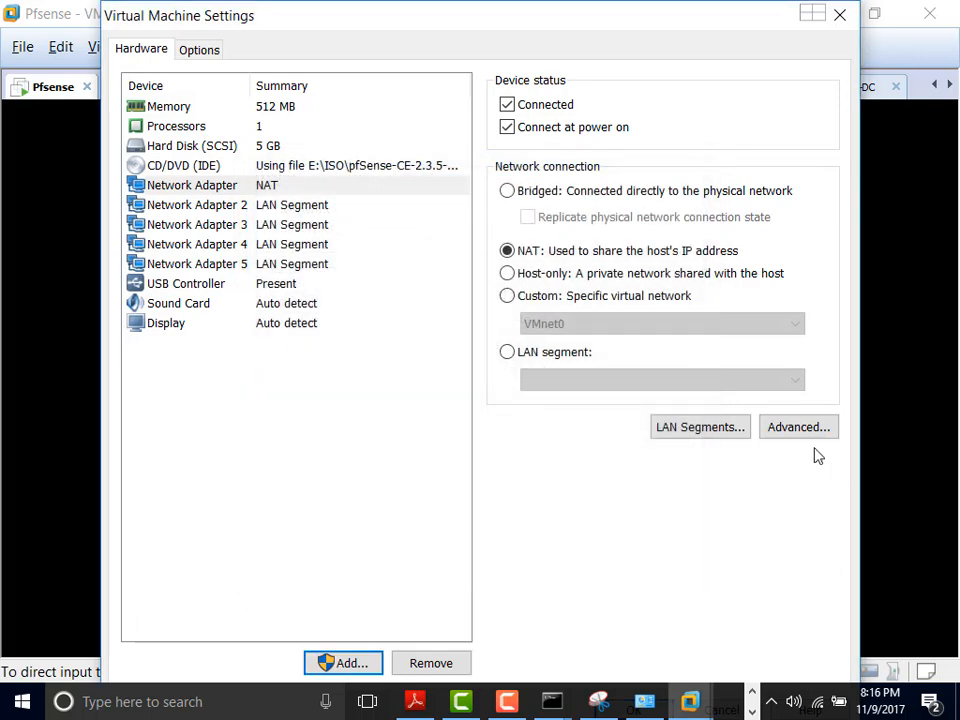
pyautogui.click(713, 432)
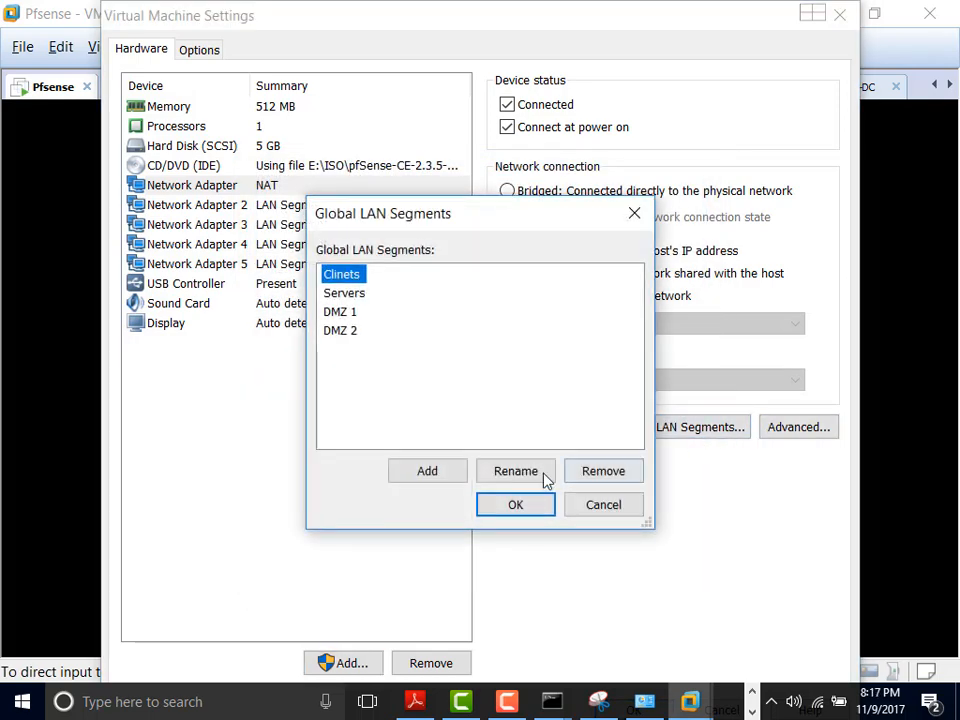
pyautogui.click(435, 484)
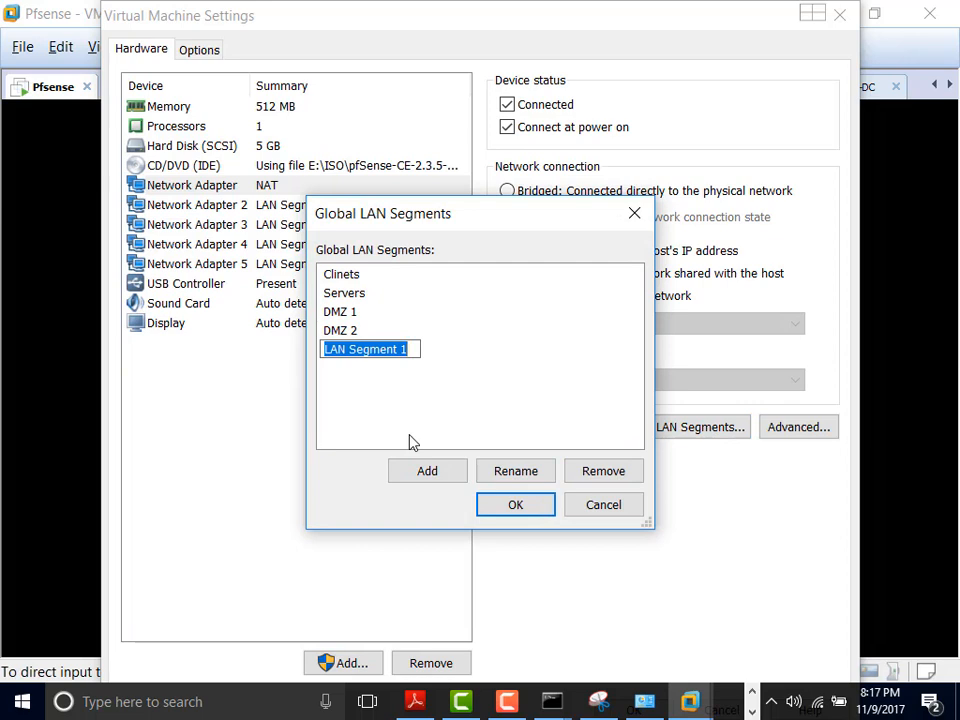
pyautogui.write('Joke')
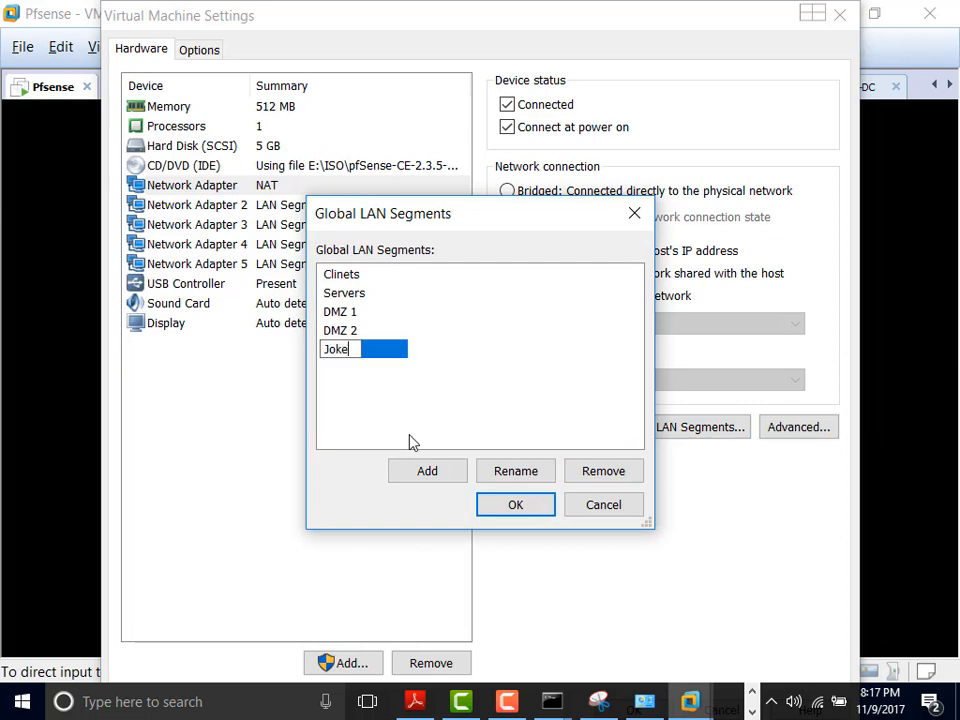
pyautogui.click(600, 505)
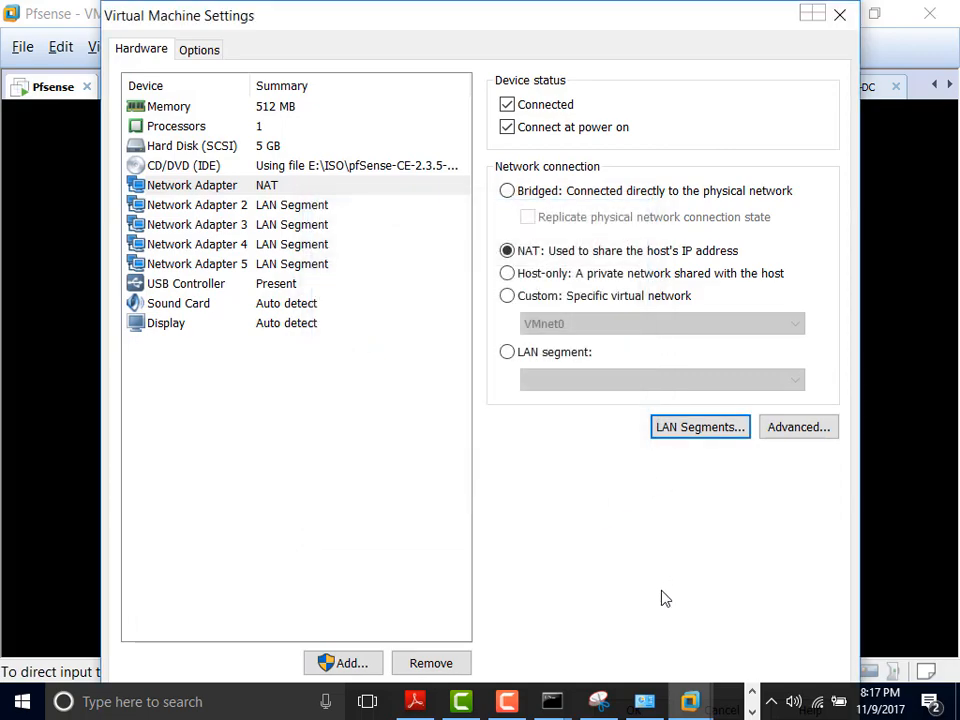
pyautogui.click(843, 28)
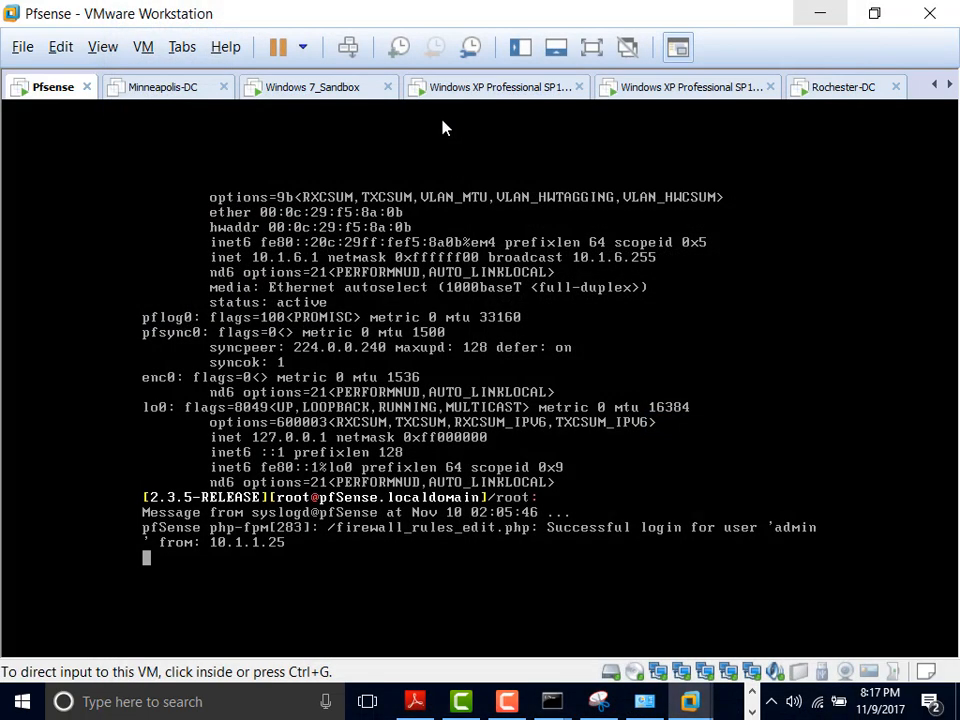
# Step: Open pfSense's Interfaces > DMZ2 page in the Windows XP VM's Firefox
pyautogui.click(495, 87)
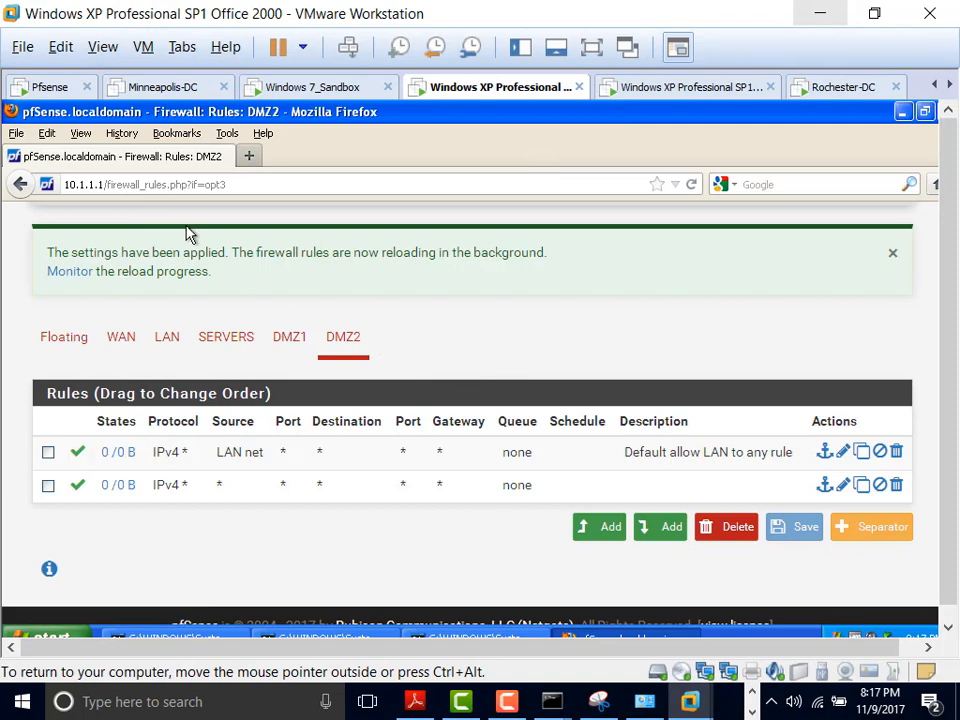
pyautogui.scroll(2, 438, 240)
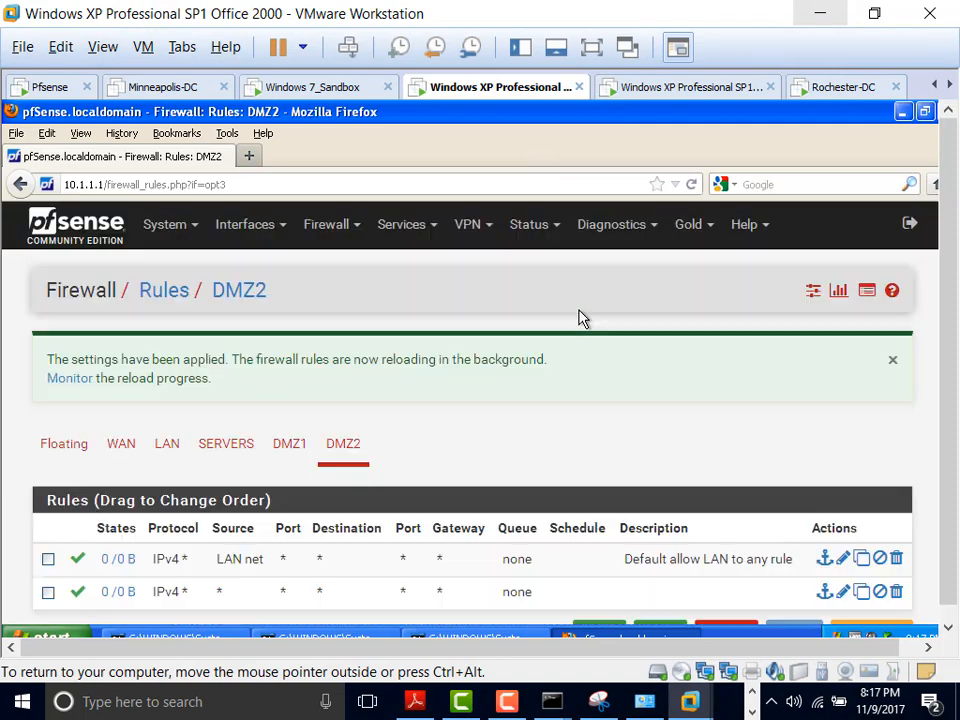
pyautogui.click(262, 228)
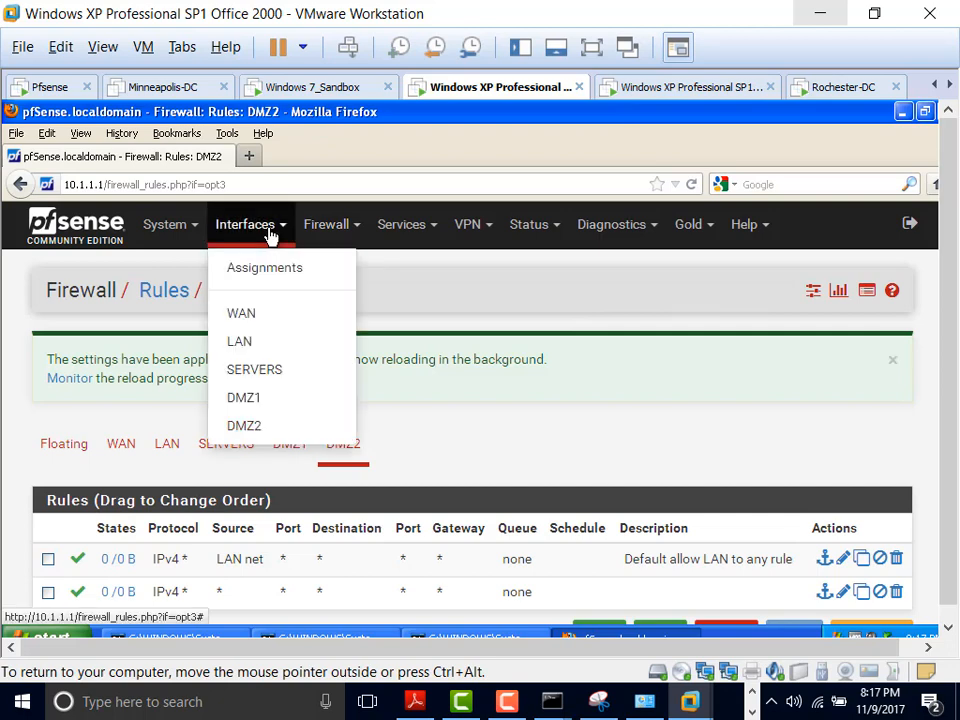
pyautogui.click(260, 432)
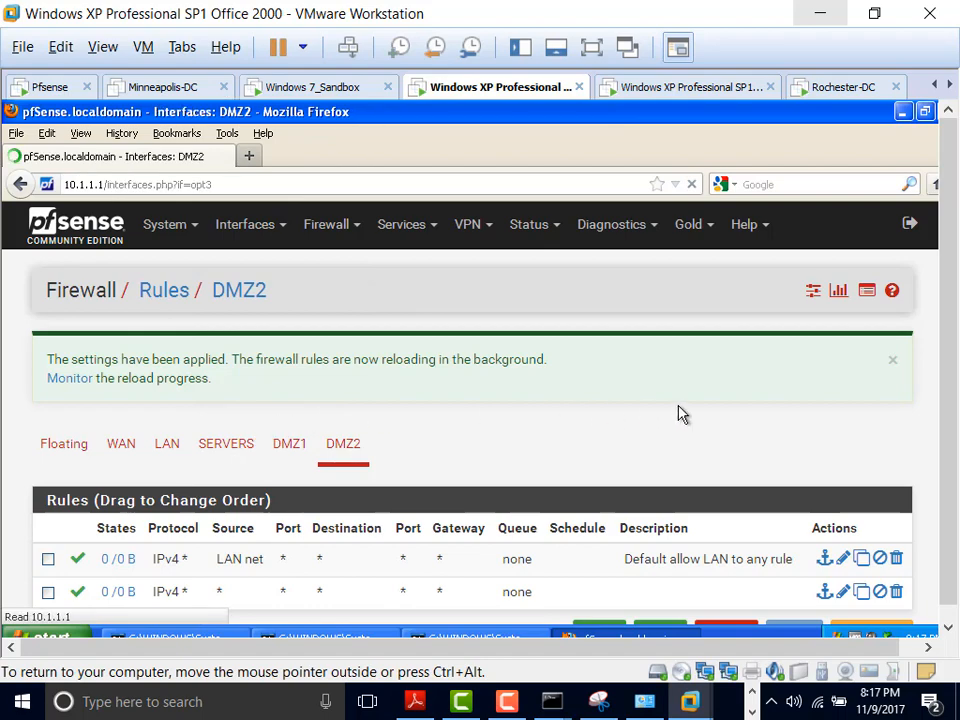
# Step: Scroll to Static IPv4 Configuration and highlight the 10.1.6.1/24 address
pyautogui.scroll(-4, 679, 413)
pyautogui.scroll(-2, 679, 411)
pyautogui.scroll(4, 679, 411)
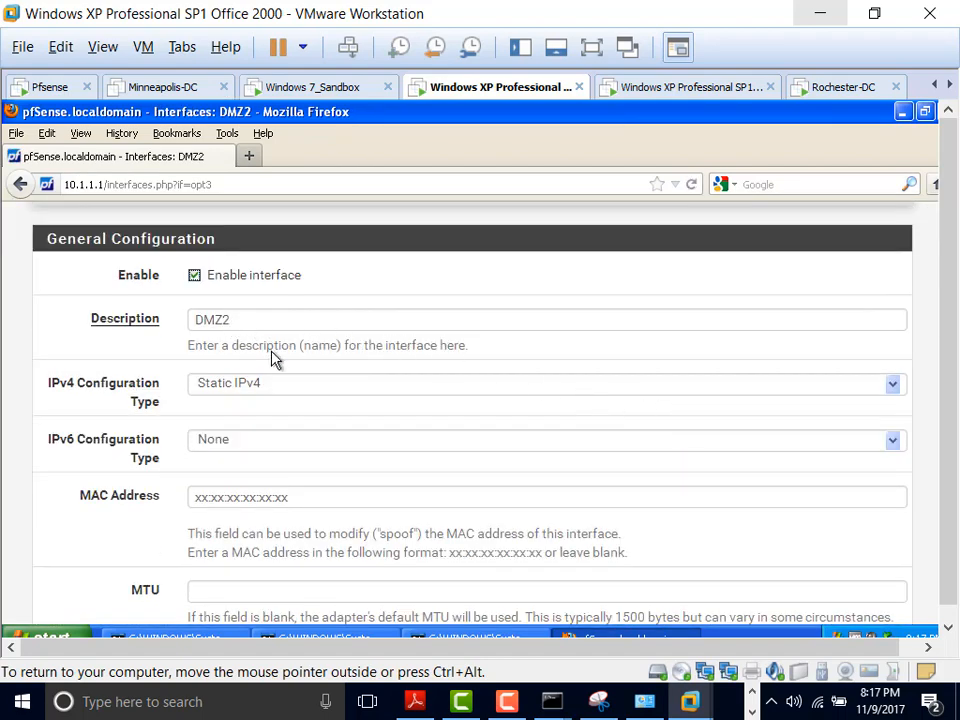
pyautogui.scroll(-2, 278, 368)
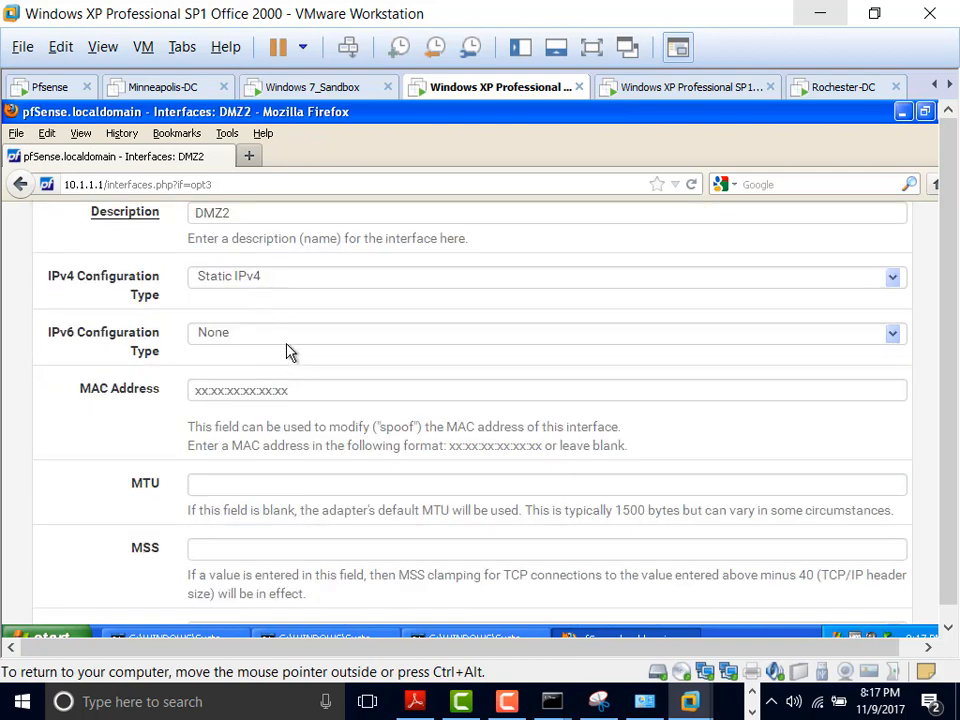
pyautogui.scroll(-6, 268, 343)
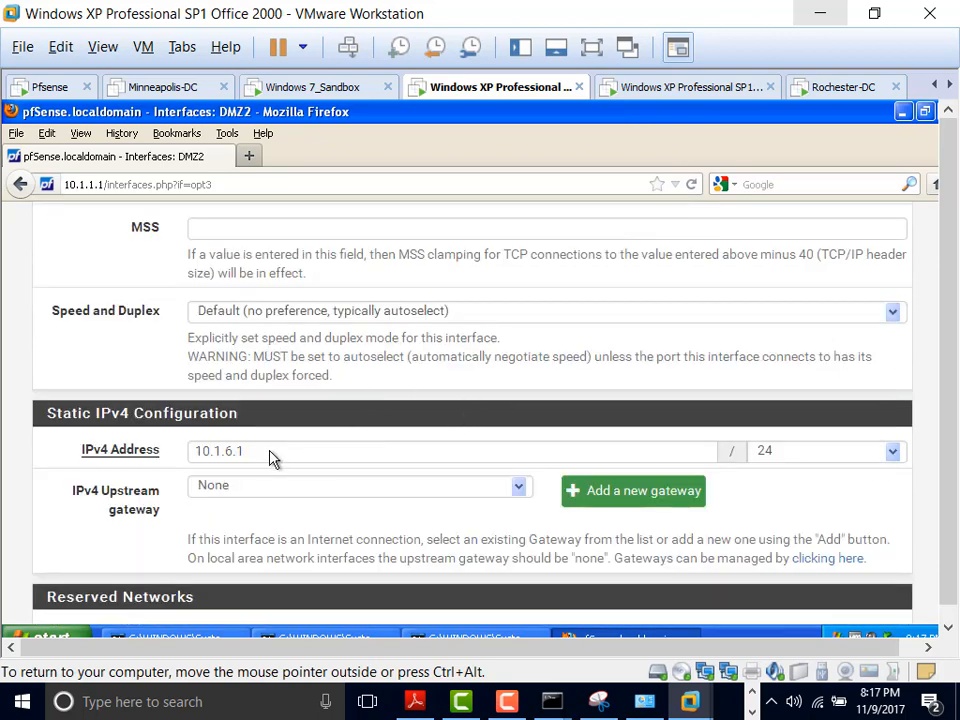
pyautogui.moveTo(270, 458); pyautogui.dragTo(171, 454)
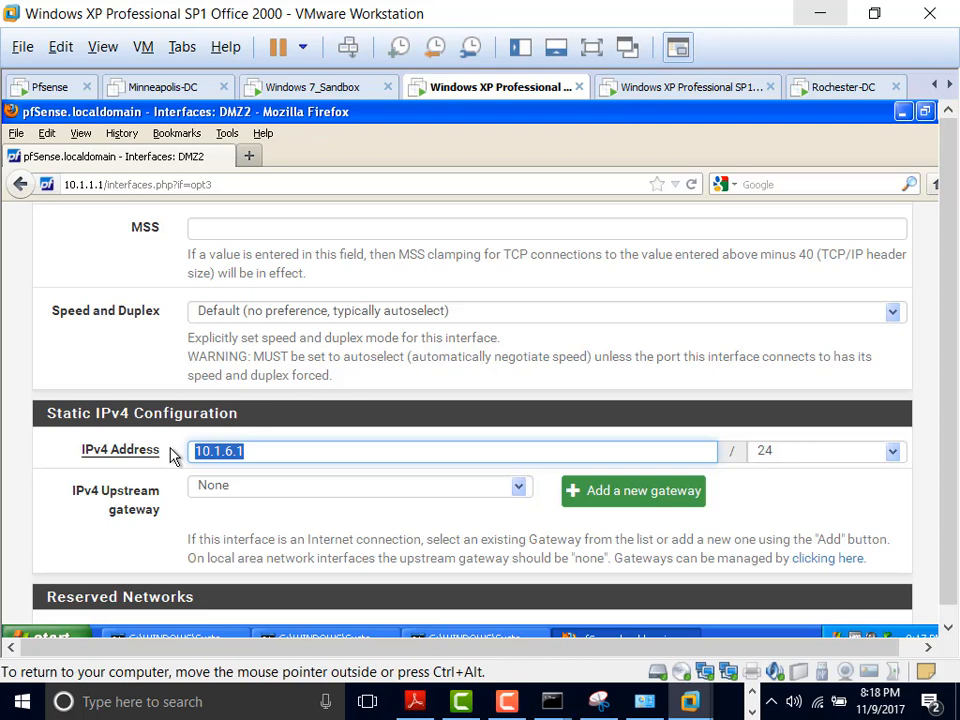
pyautogui.scroll(2, 360, 350)
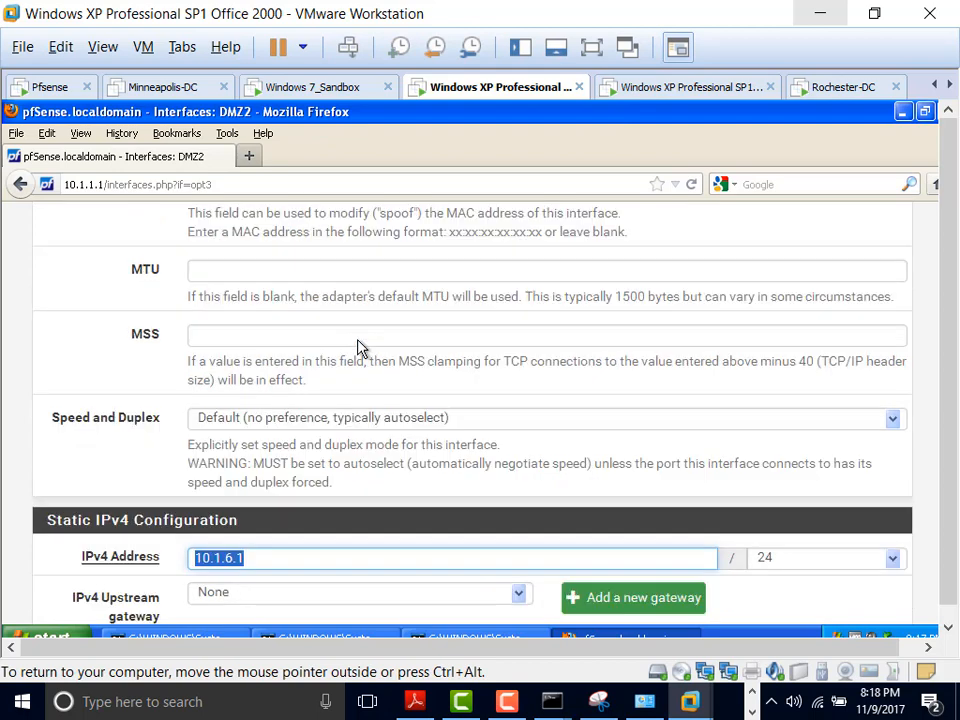
pyautogui.scroll(-2, 360, 352)
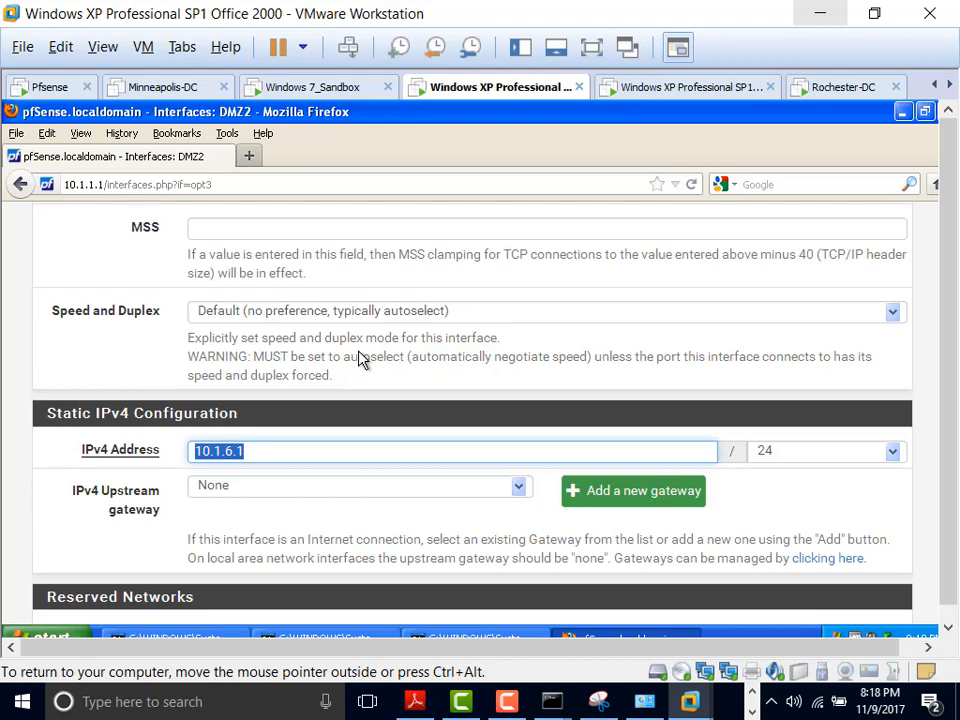
pyautogui.scroll(10, 390, 385)
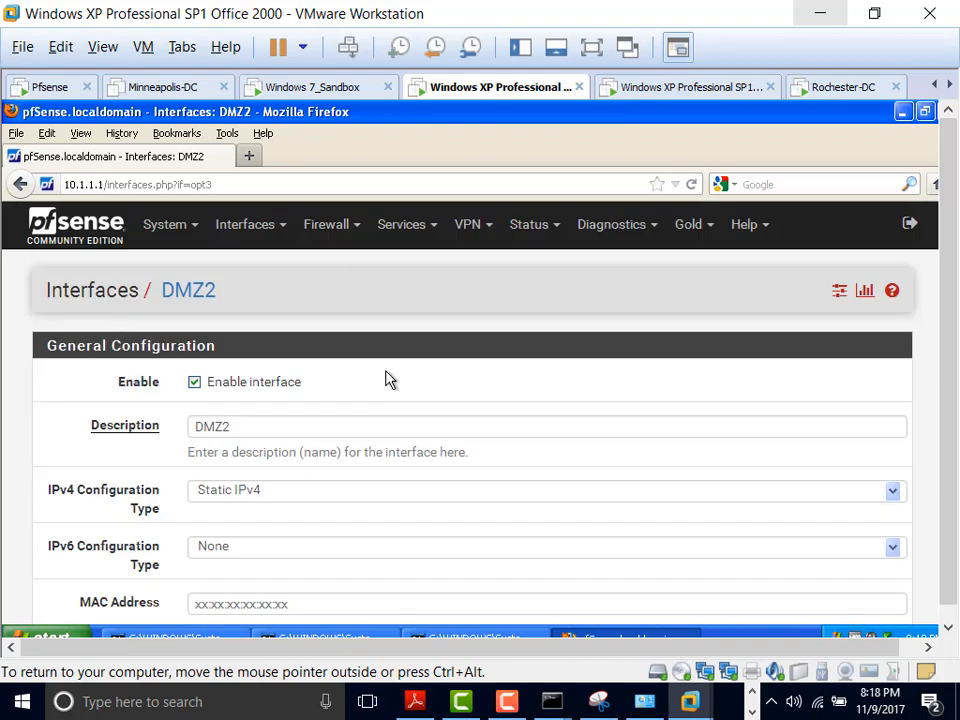
# Step: Open Firewall > Rules and view the WAN, LAN and DMZ1 rule lists
pyautogui.click(359, 230)
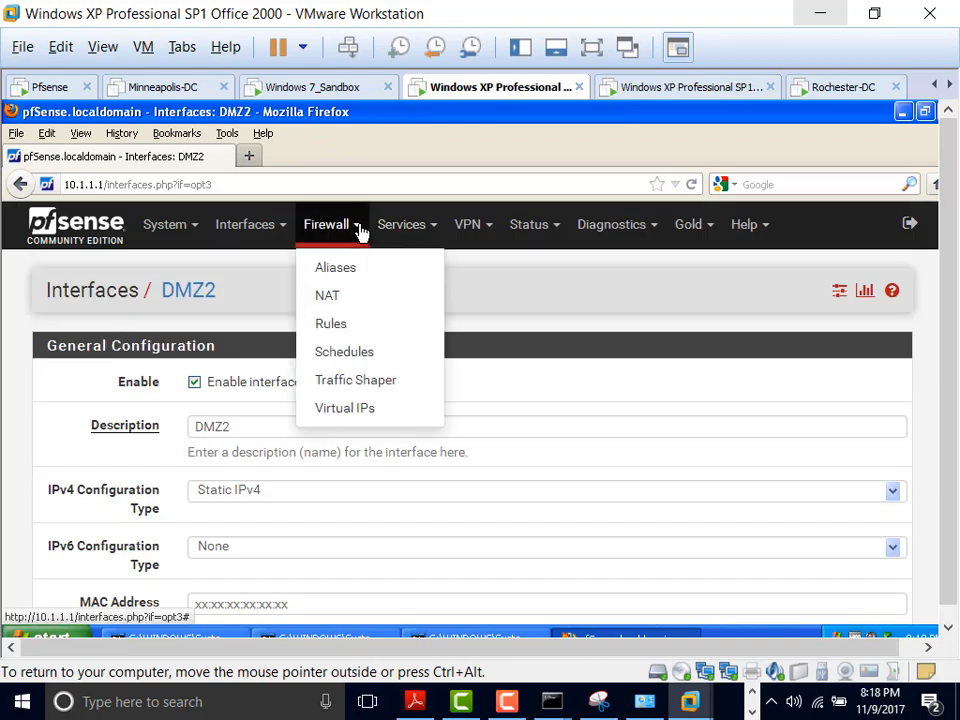
pyautogui.click(347, 328)
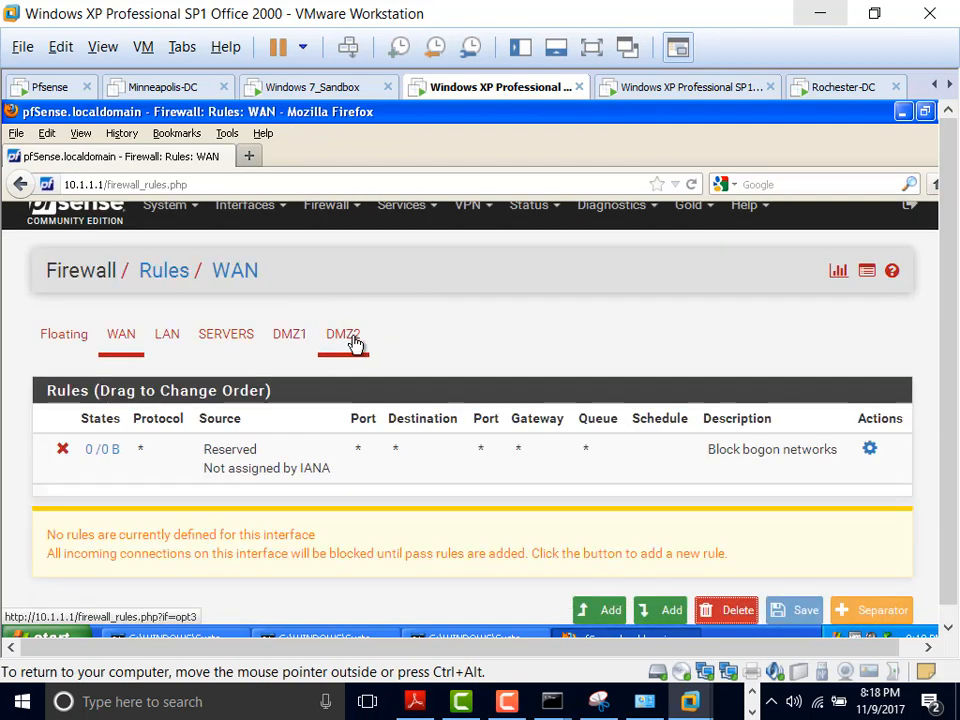
pyautogui.scroll(-2, 350, 345)
pyautogui.click(166, 232)
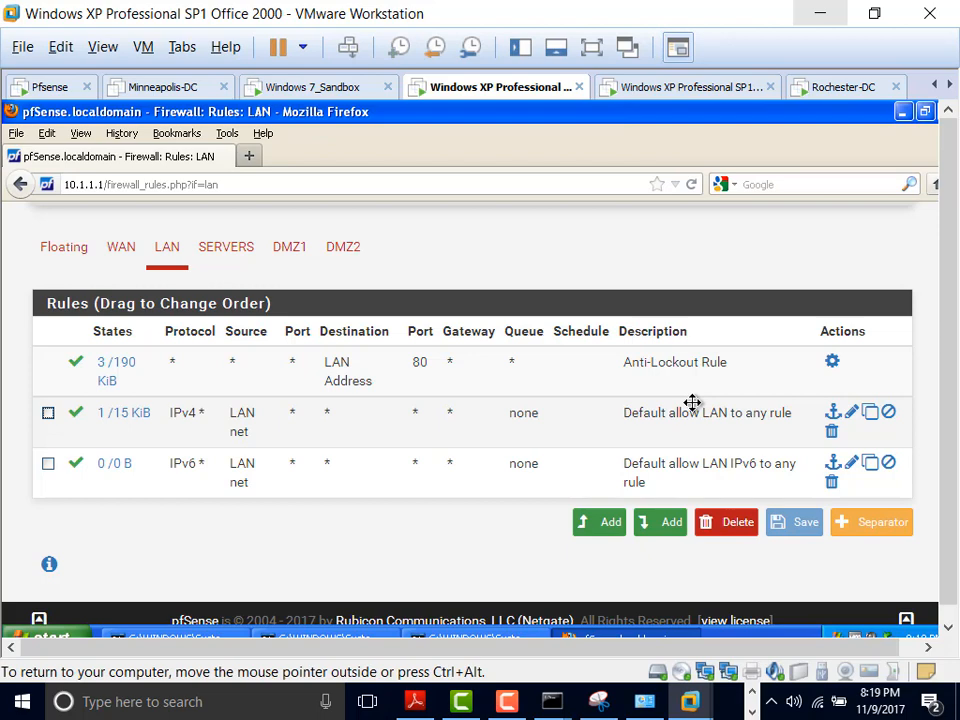
pyautogui.click(296, 255)
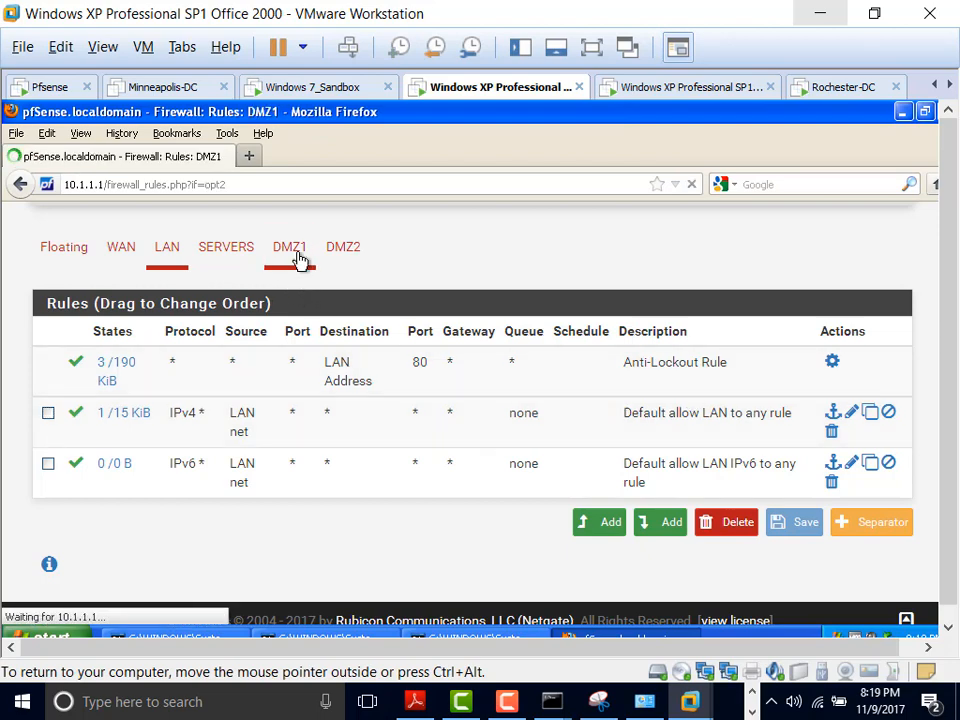